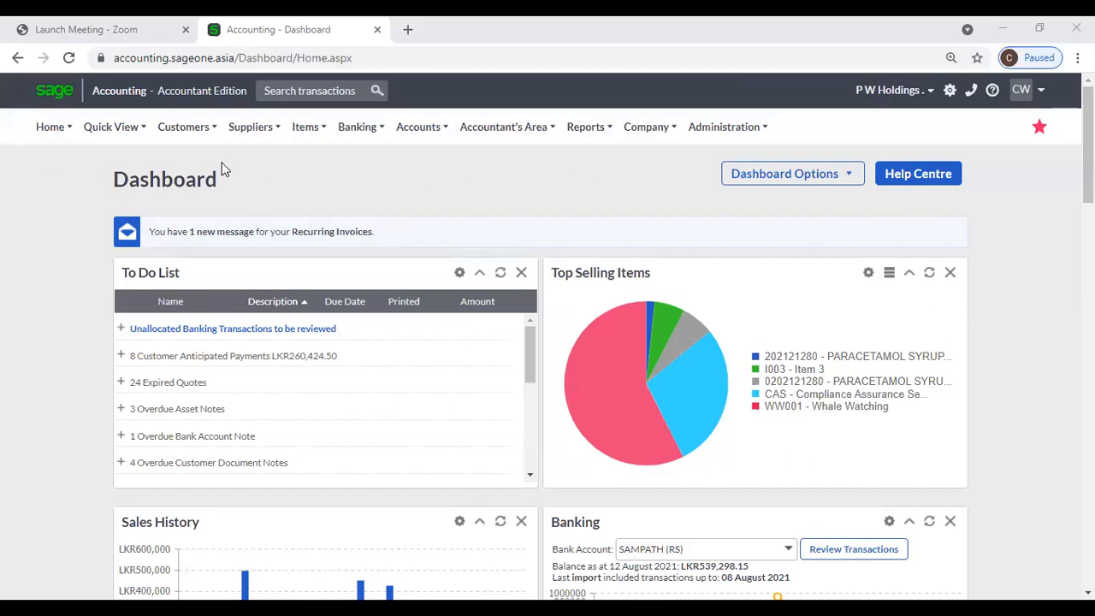
Step: Open a new customer record and examine its Opening Balance field
mouse_move(196, 142)
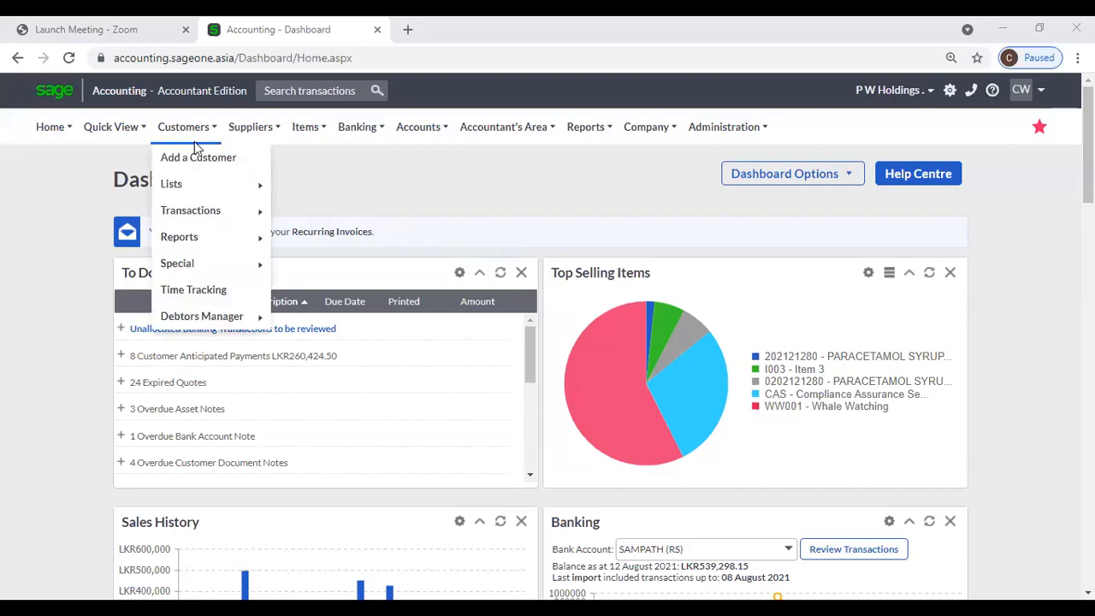
mouse_move(198, 265)
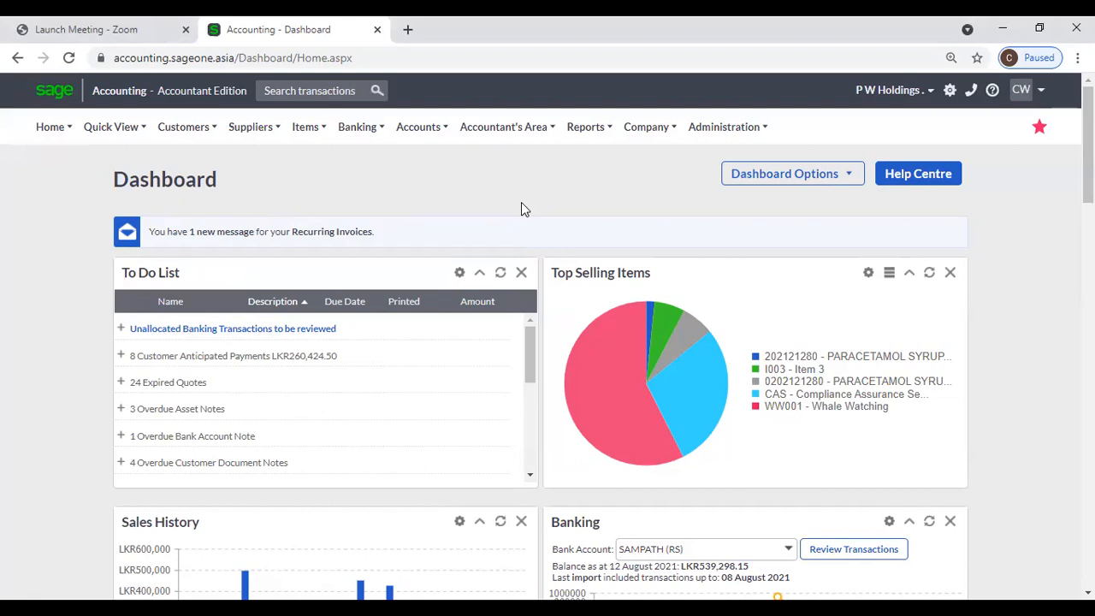
left_click(183, 127)
mouse_move(187, 134)
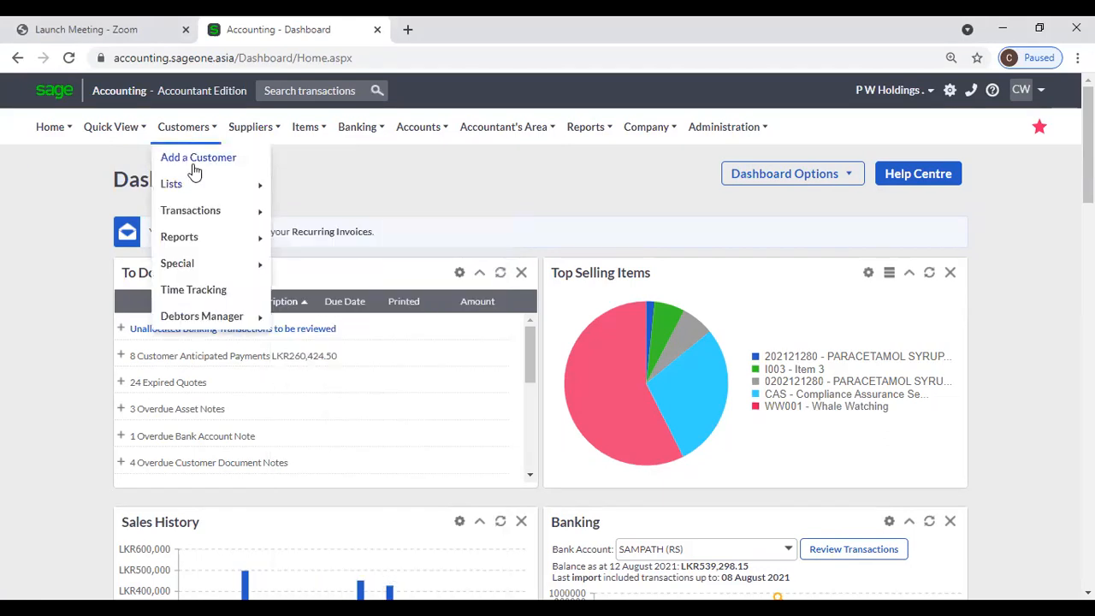
left_click(195, 171)
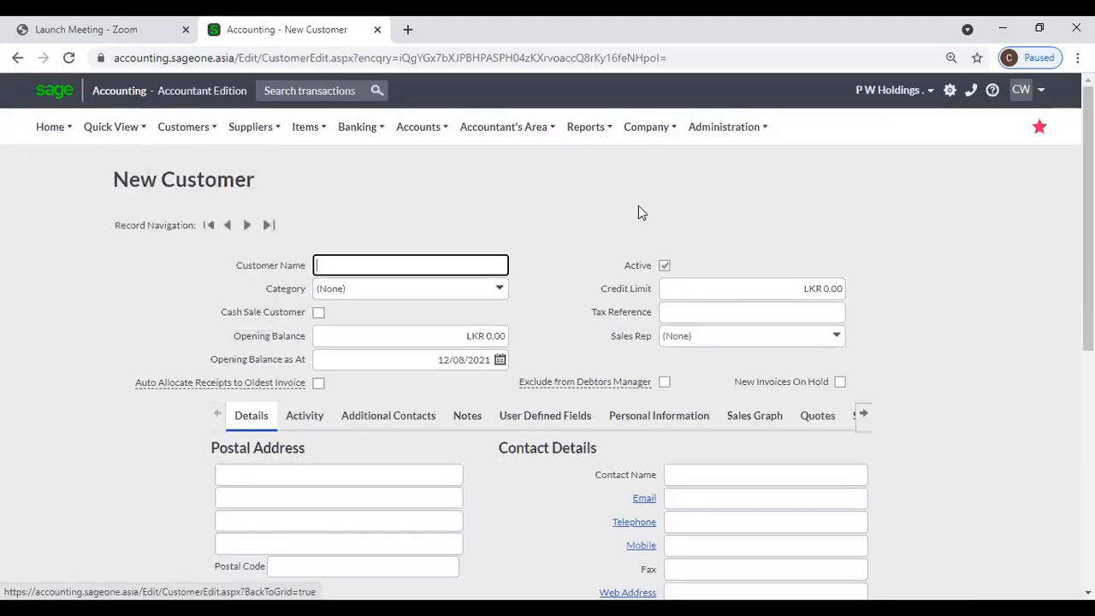
left_click(395, 334)
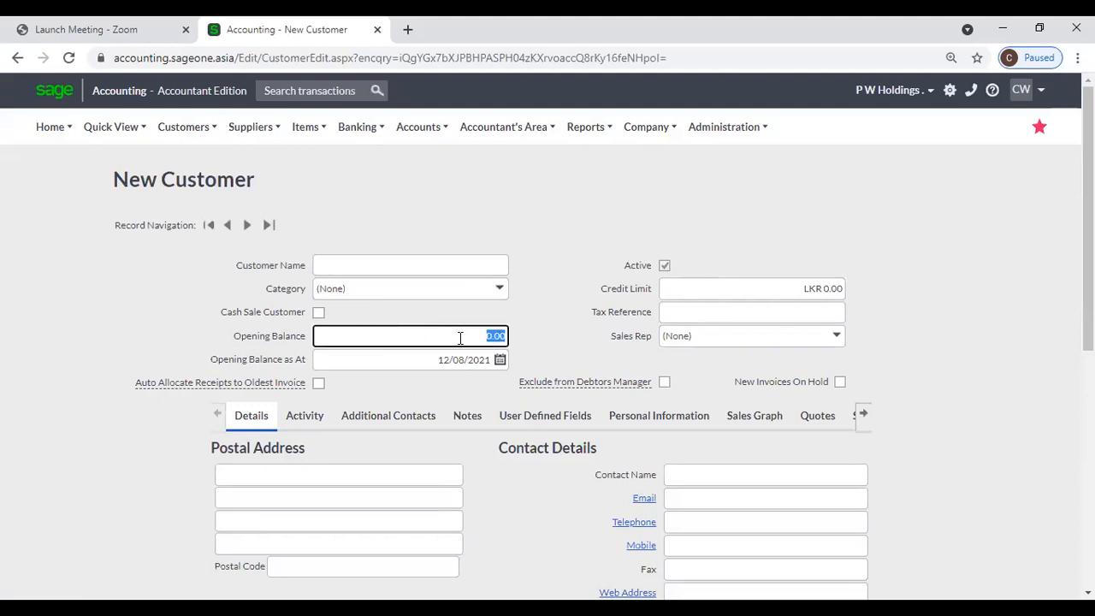
left_click(545, 323)
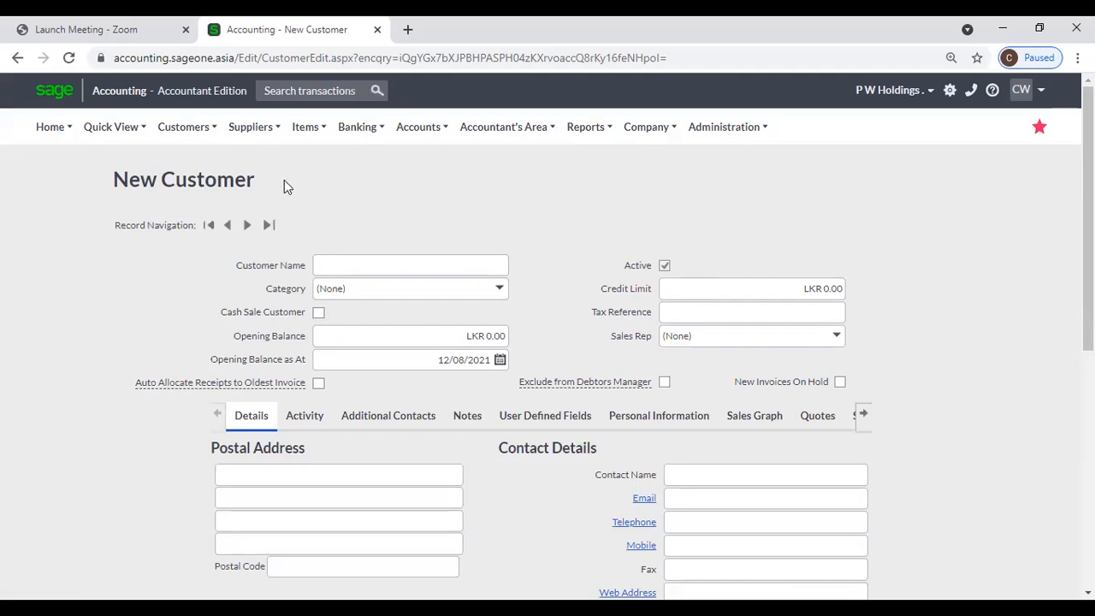
Step: Open the customer opening balance adjustment and select customer A 02
left_click(183, 127)
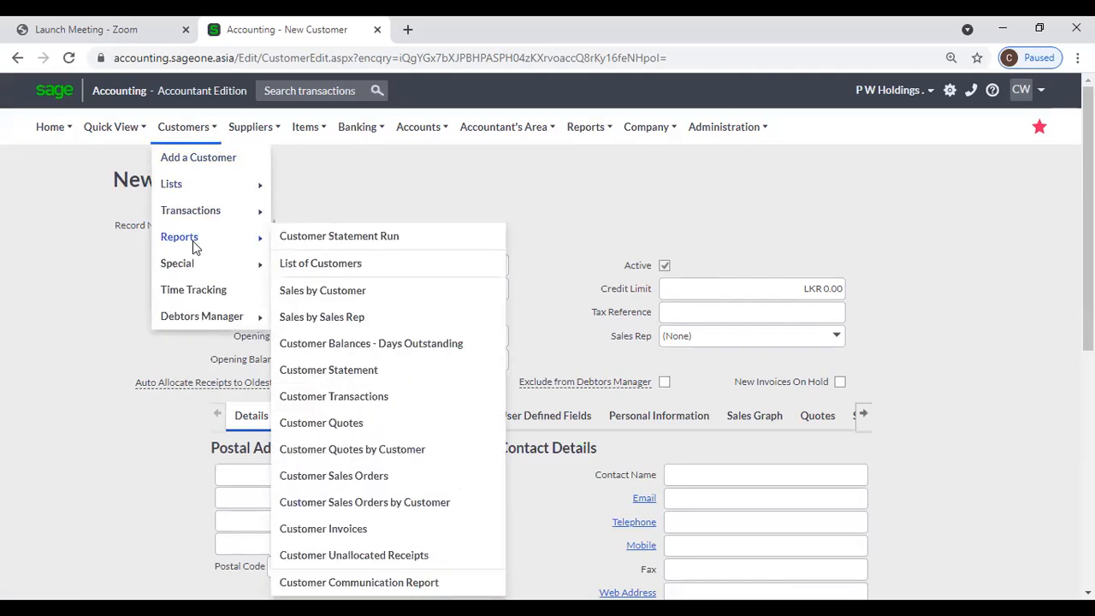
left_click(315, 263)
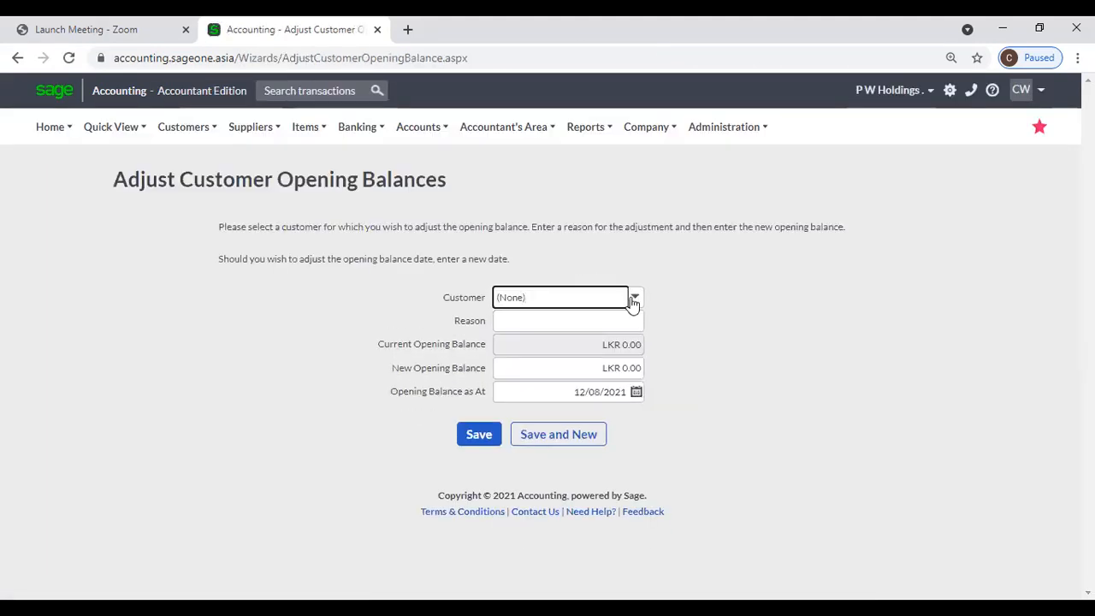
left_click(633, 299)
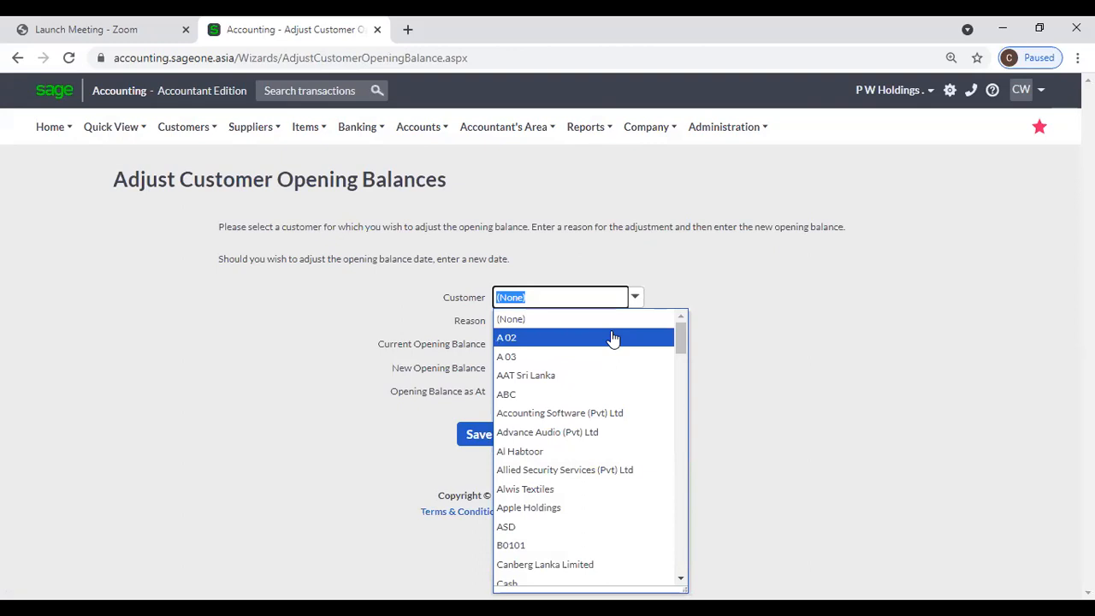
left_click(628, 410)
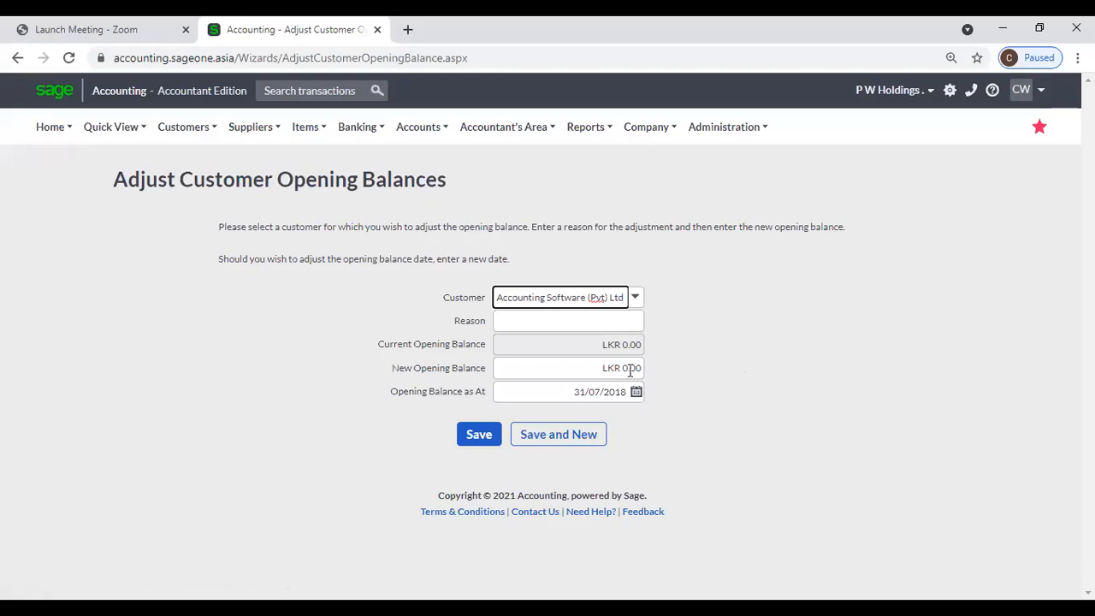
left_click(642, 301)
left_click(578, 338)
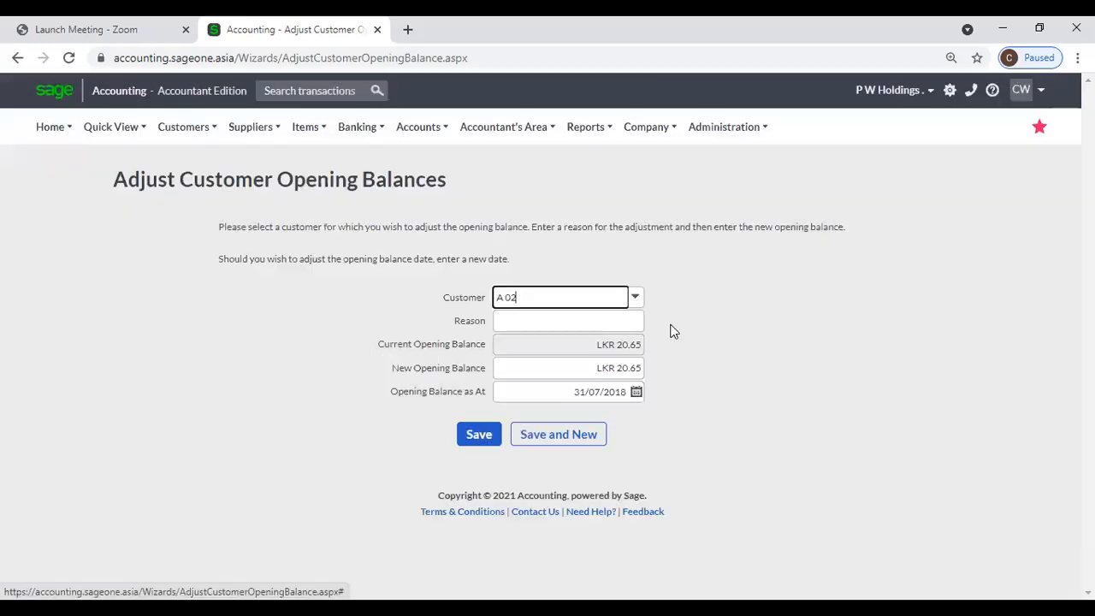
Step: Fill in OPB Change as the reason for customer A 02's opening balance adjustment
left_click(558, 323)
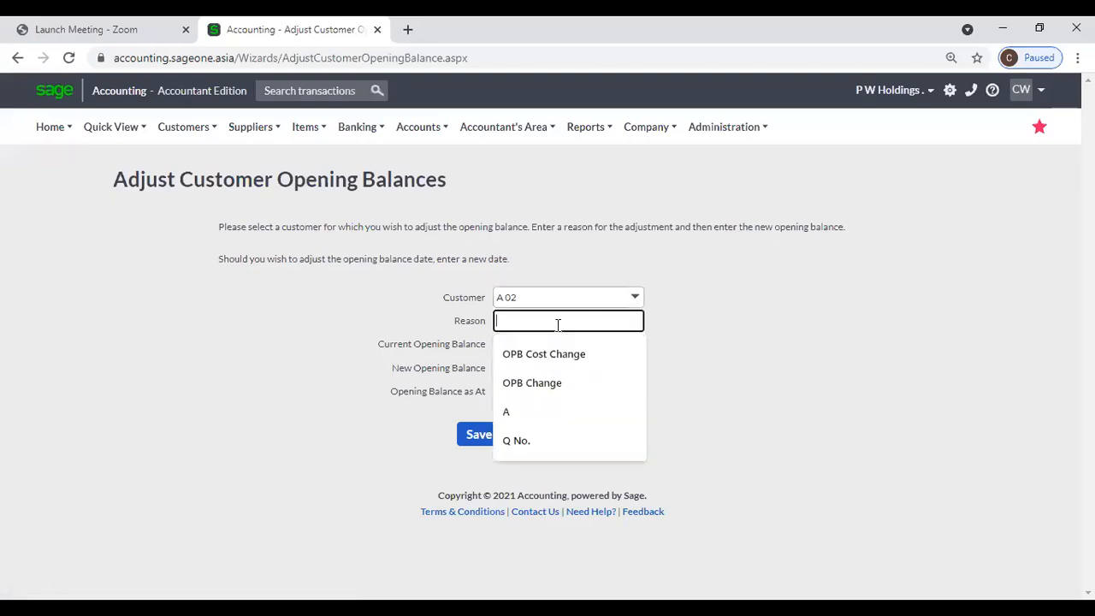
left_click(552, 383)
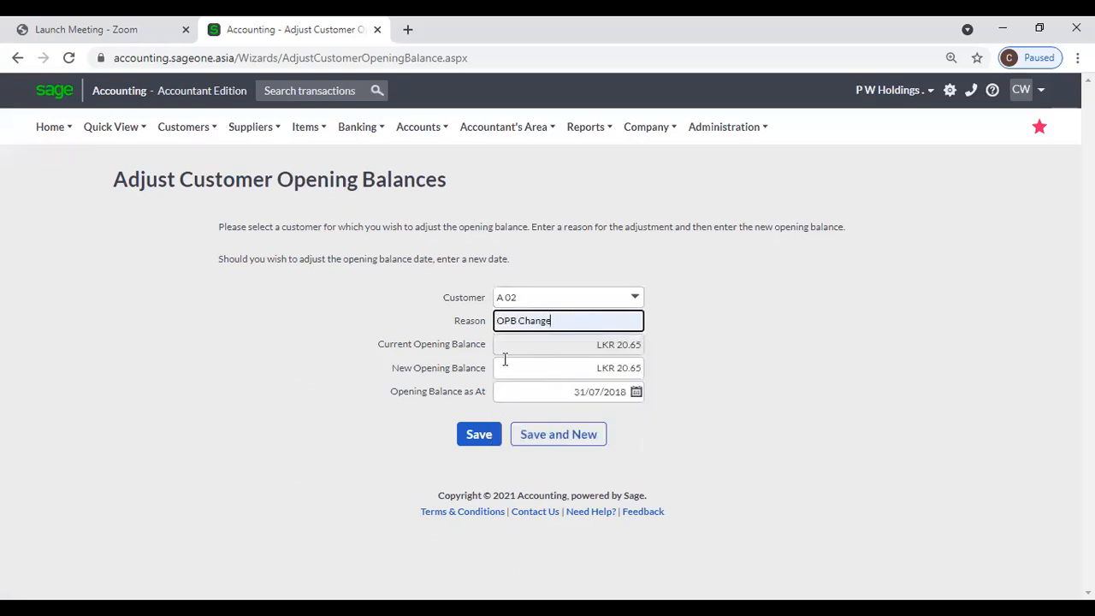
left_click(551, 370)
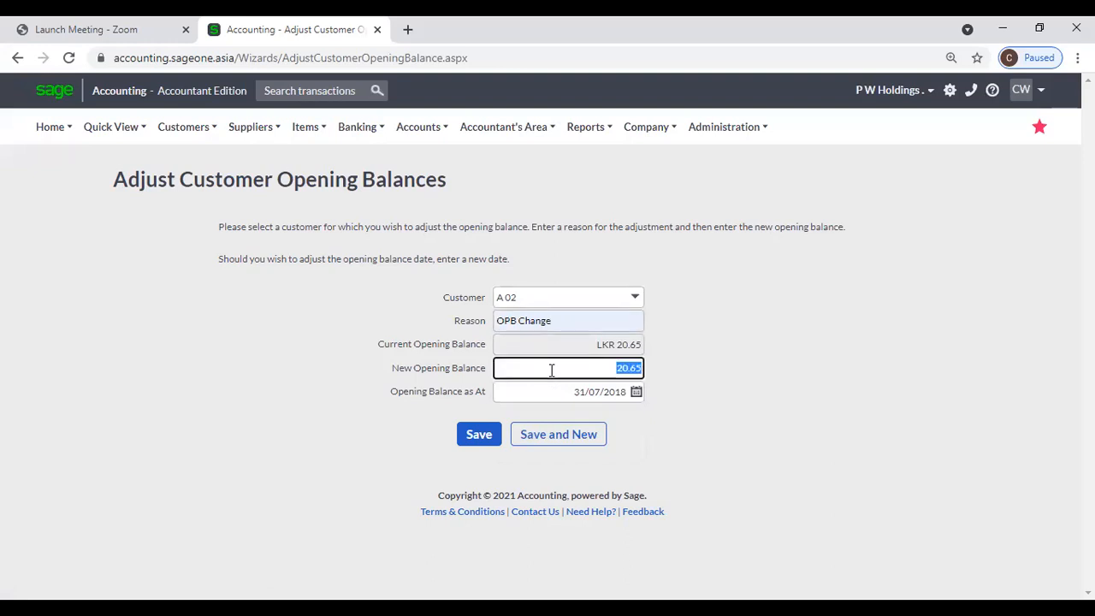
left_click(693, 370)
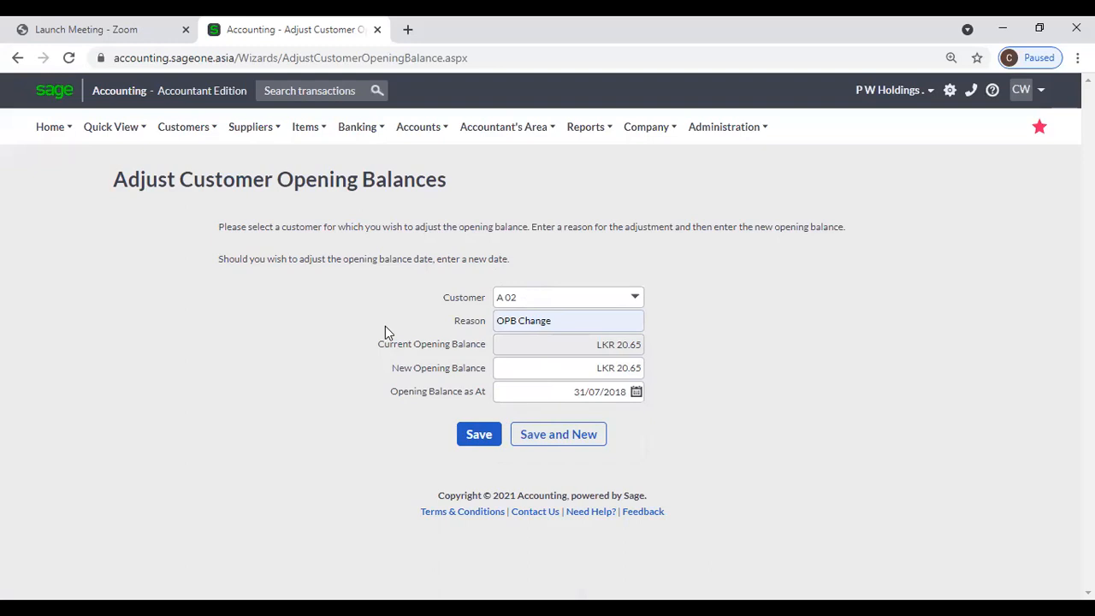
Step: Restart the customer opening balance adjustment with a blank form and choose customer A 02 again
mouse_move(171, 137)
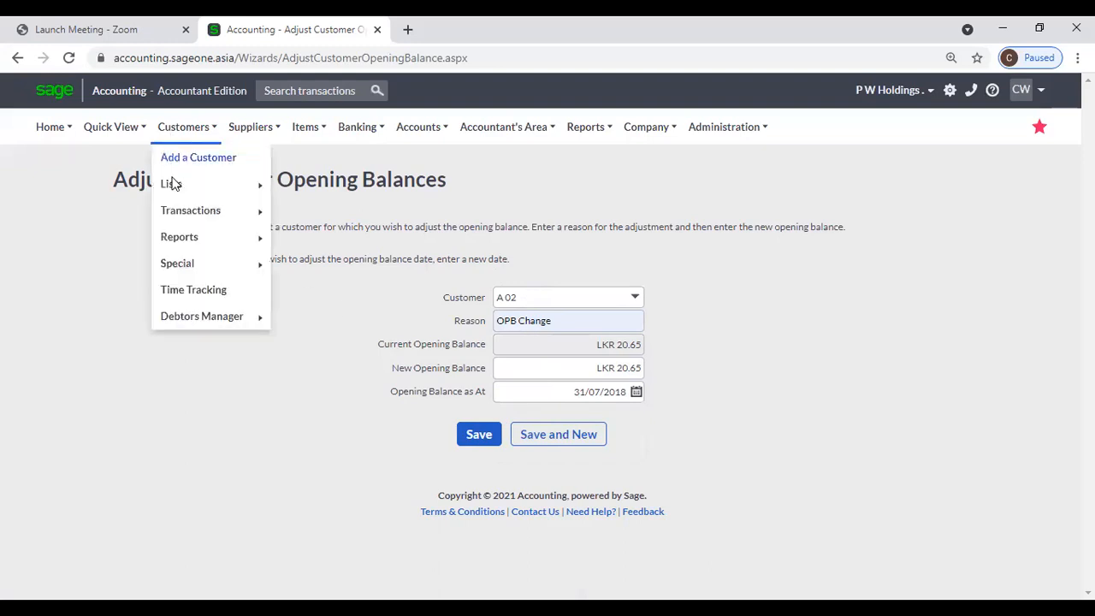
mouse_move(187, 263)
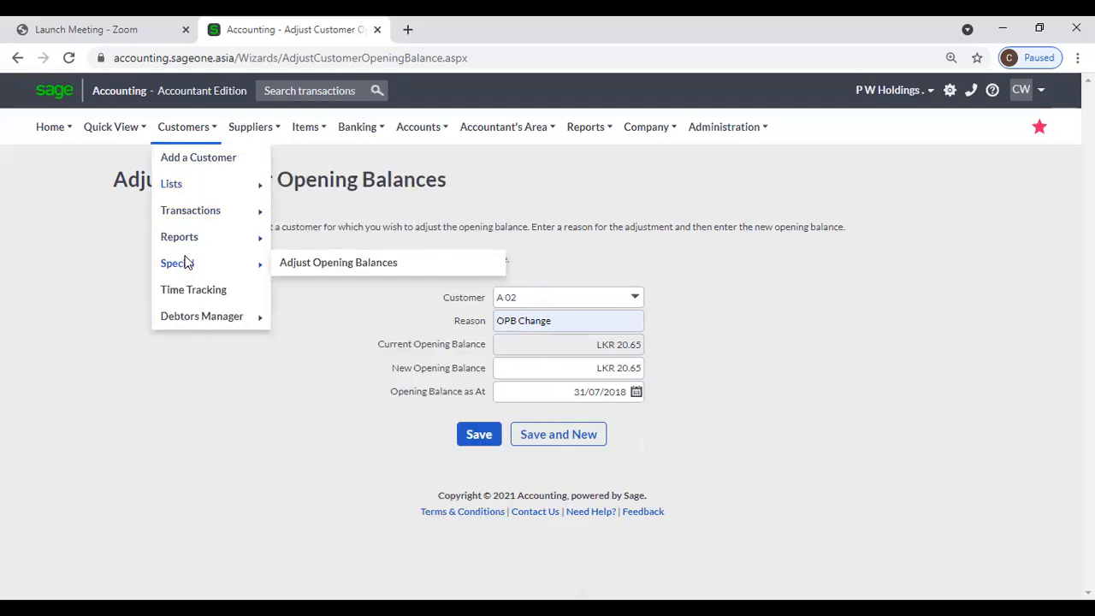
left_click(308, 265)
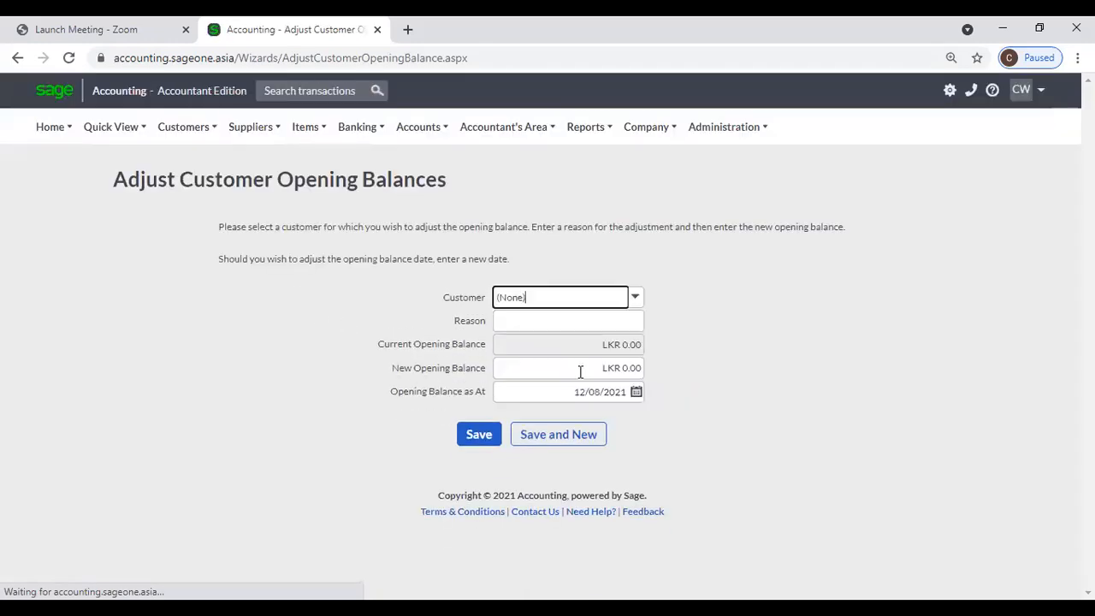
left_click(633, 304)
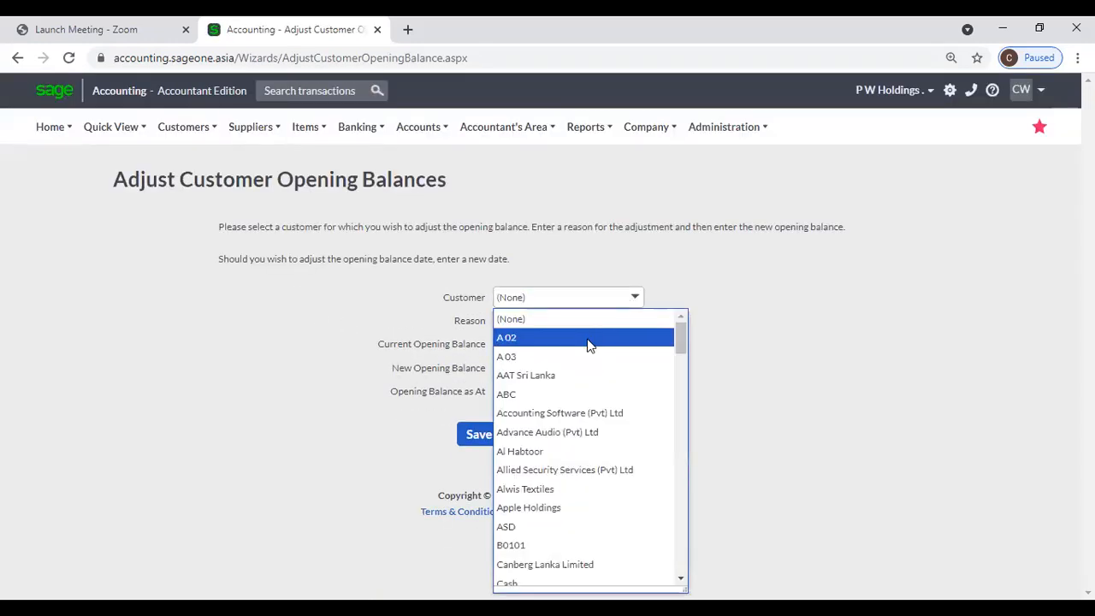
left_click(589, 338)
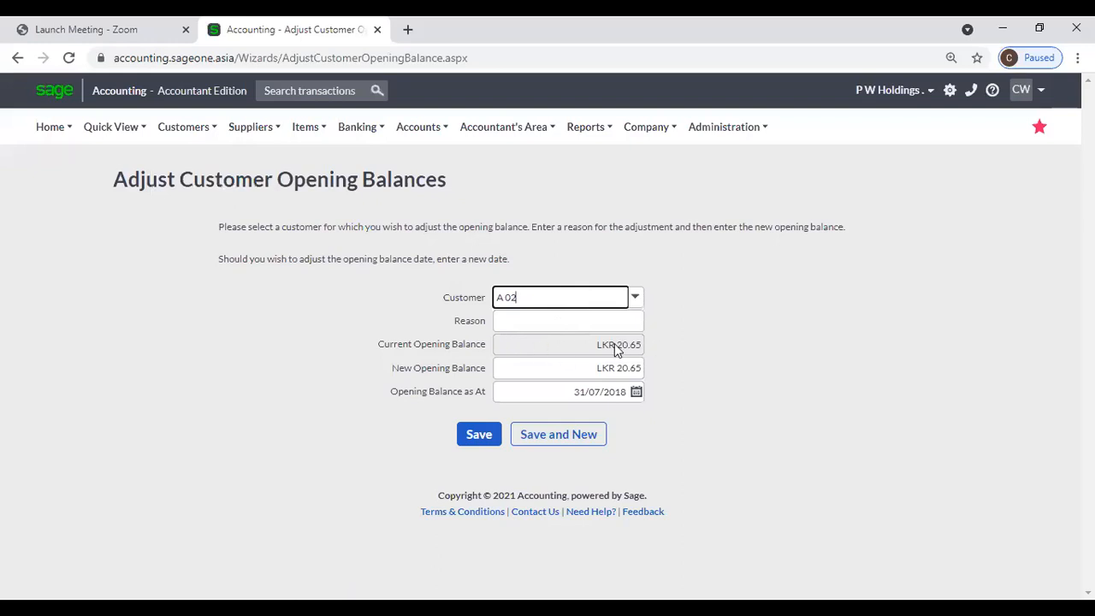
Step: Enter OPB Change as the adjustment reason and set the new opening balance to LKR 100.00
left_click(574, 320)
left_click(573, 382)
left_click(563, 377)
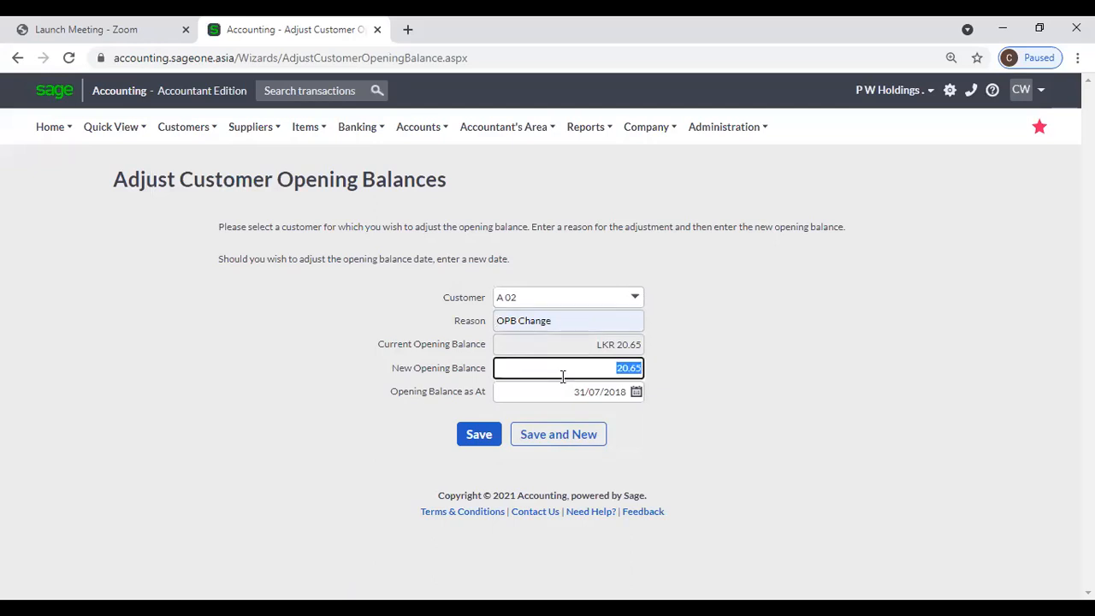
type("100")
key("Tab")
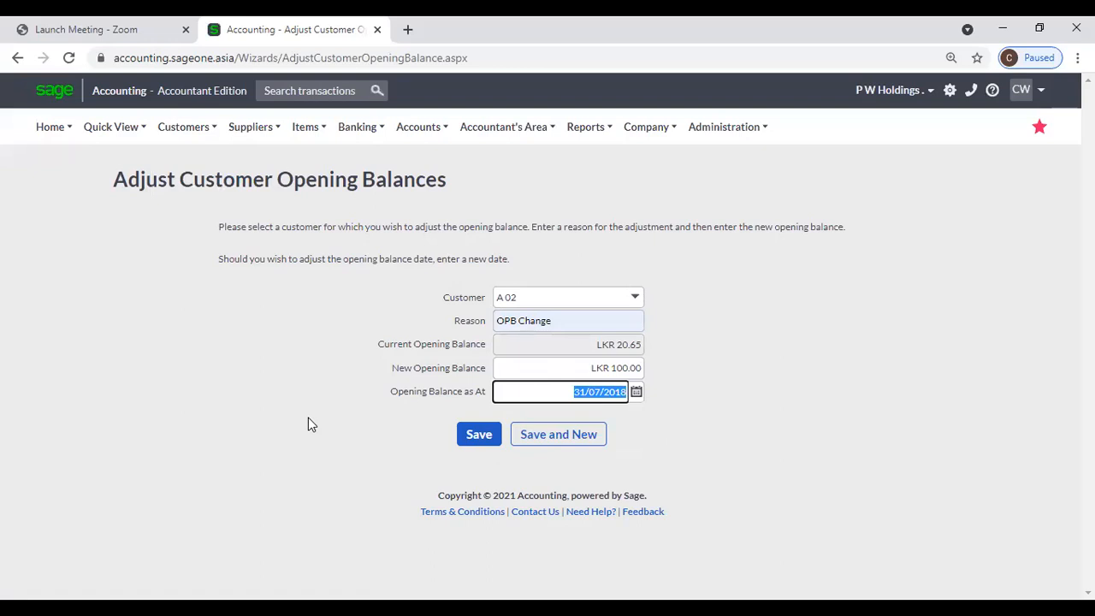
mouse_move(195, 128)
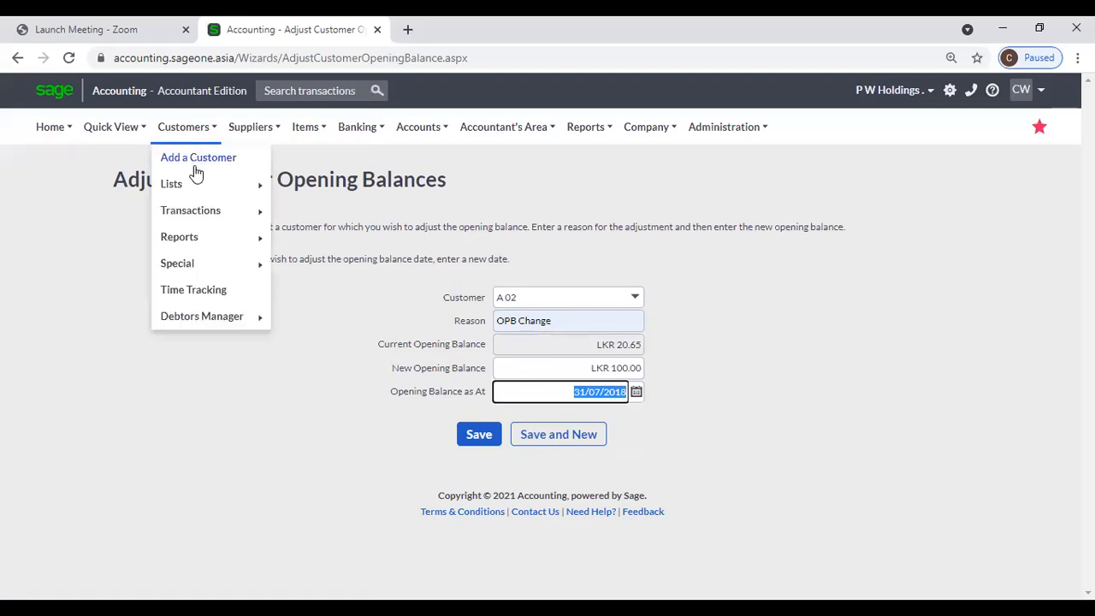
mouse_move(205, 219)
mouse_move(206, 266)
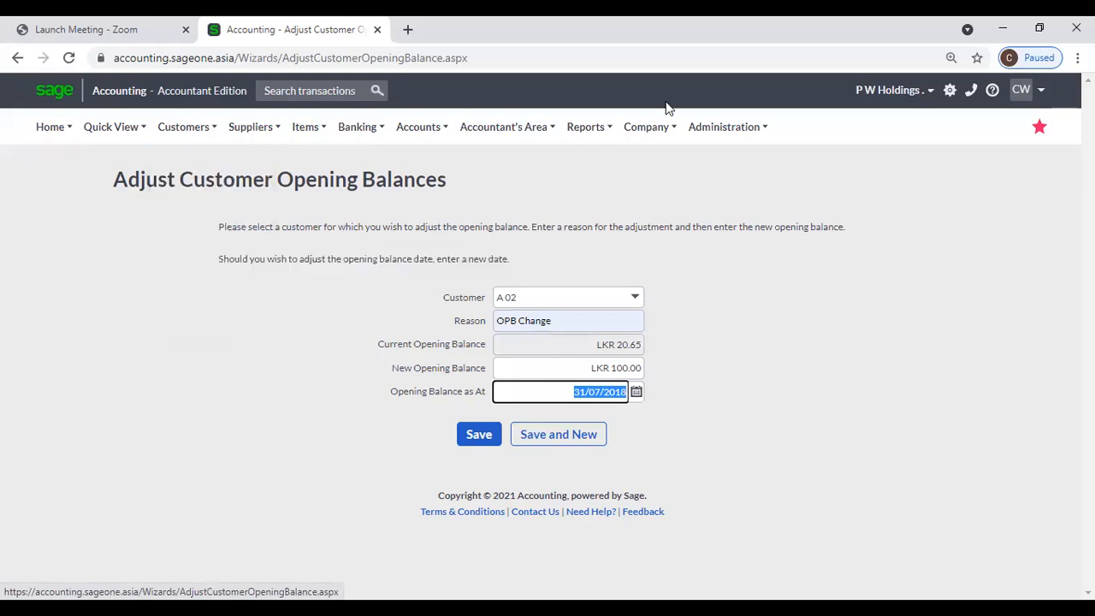
left_click(56, 220)
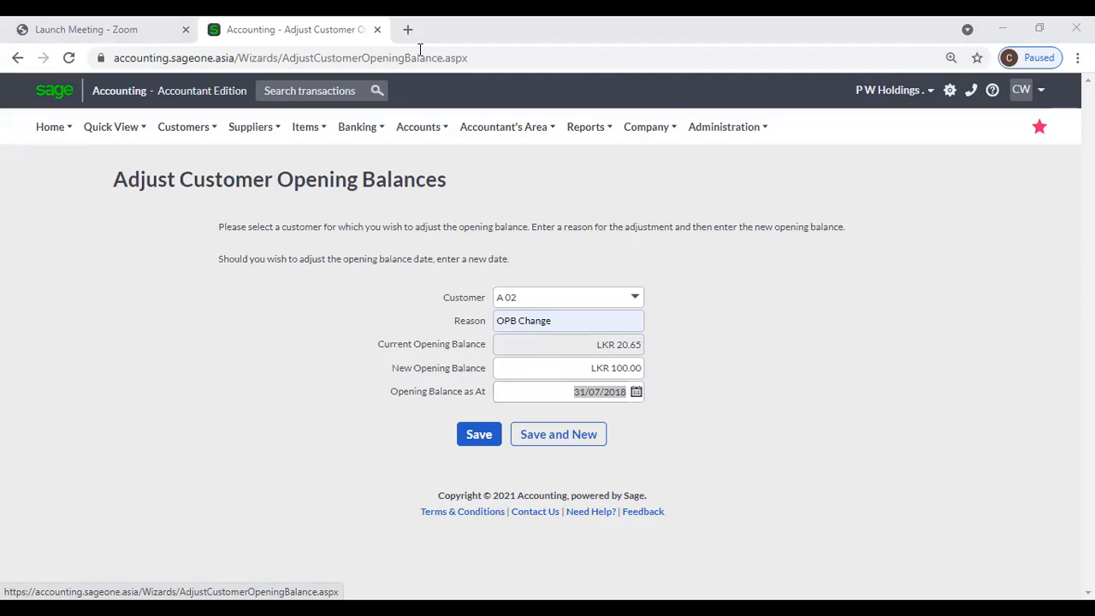
mouse_move(181, 264)
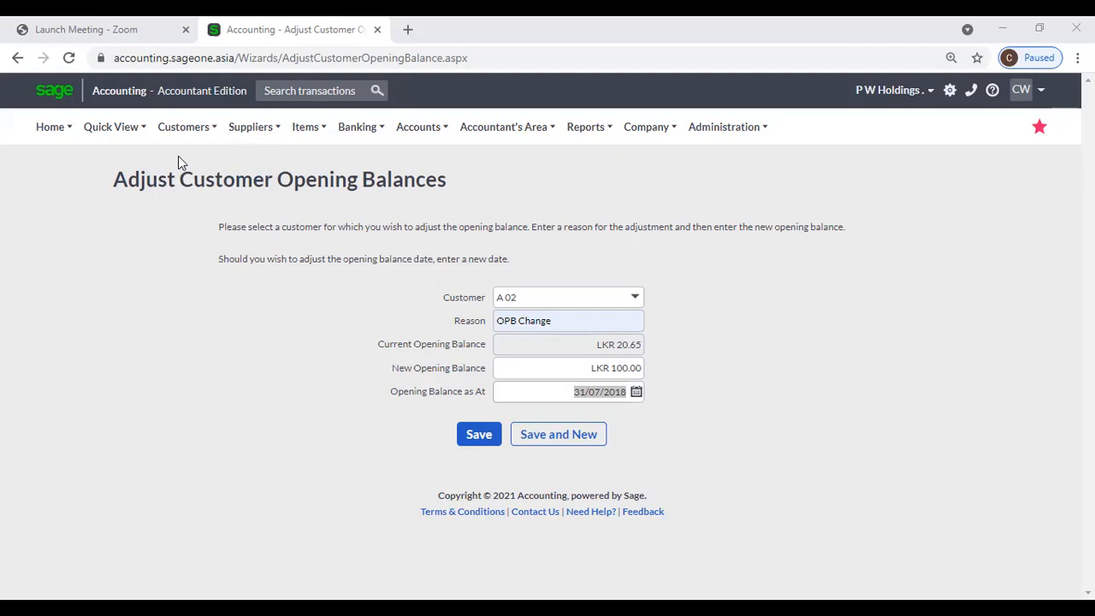
mouse_move(179, 140)
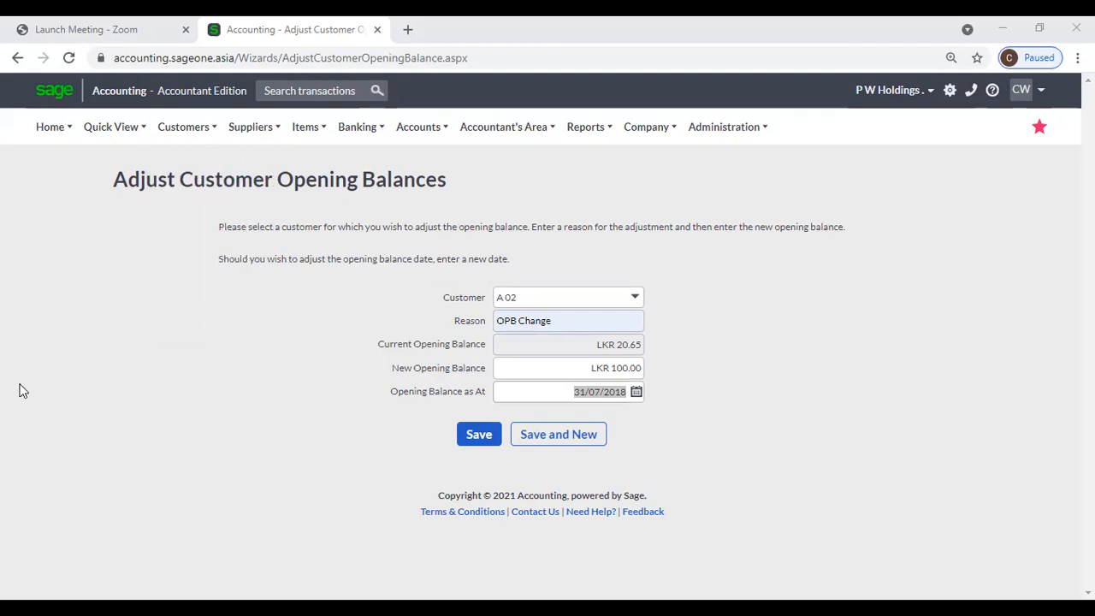
Step: Leave the opening balance adjustment and open the customers' Time Tracking summary
left_click(134, 365)
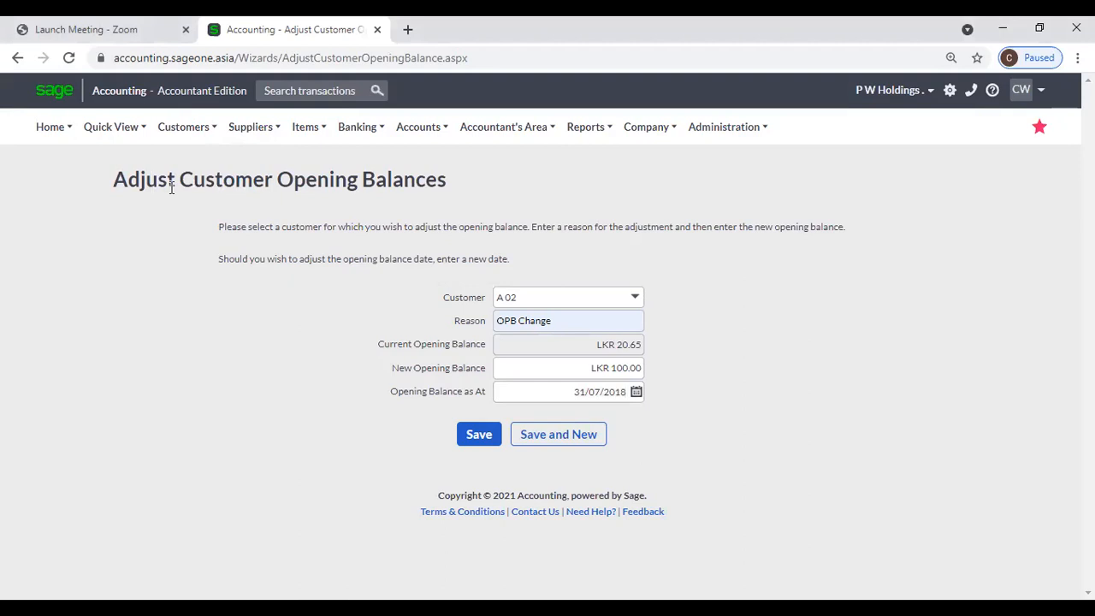
left_click(183, 127)
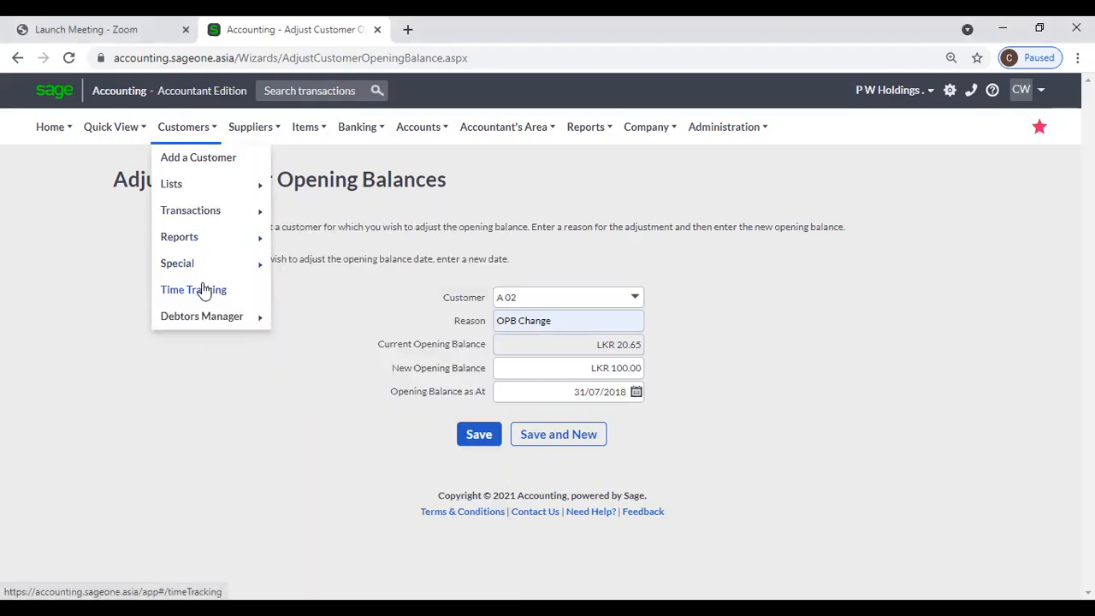
left_click(204, 290)
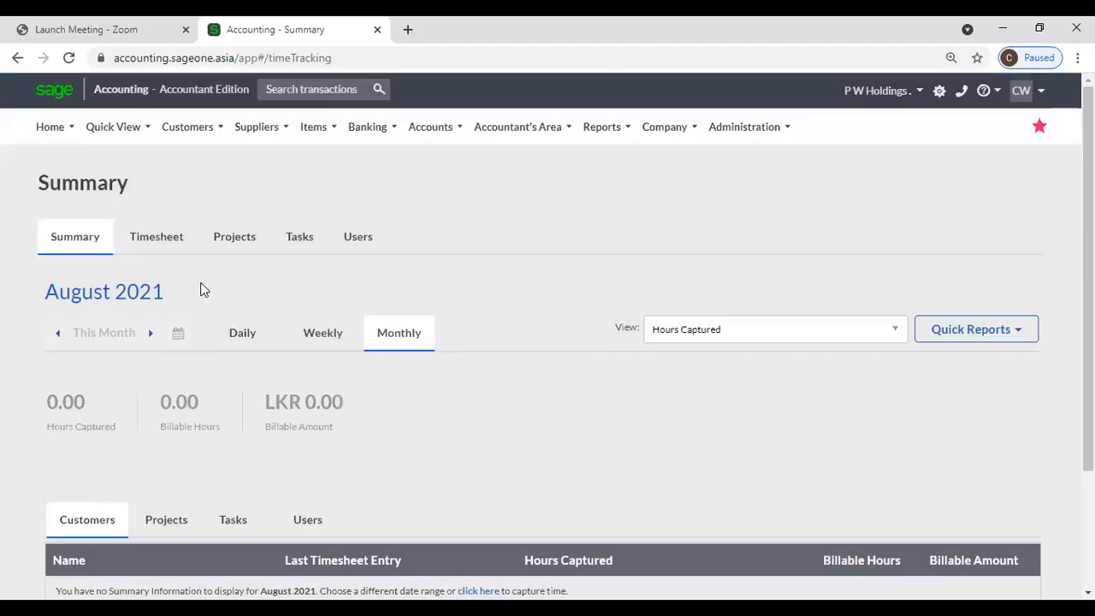
Step: Open the profile's billing information, then the package upgrade page, and examine its add-on module options and prices
left_click(738, 135)
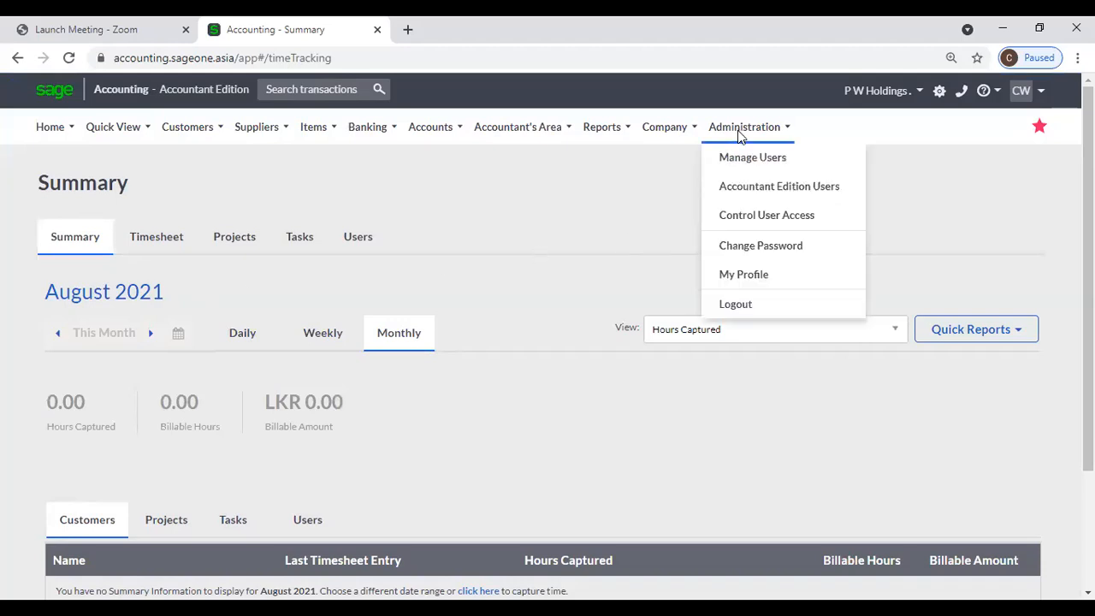
left_click(741, 276)
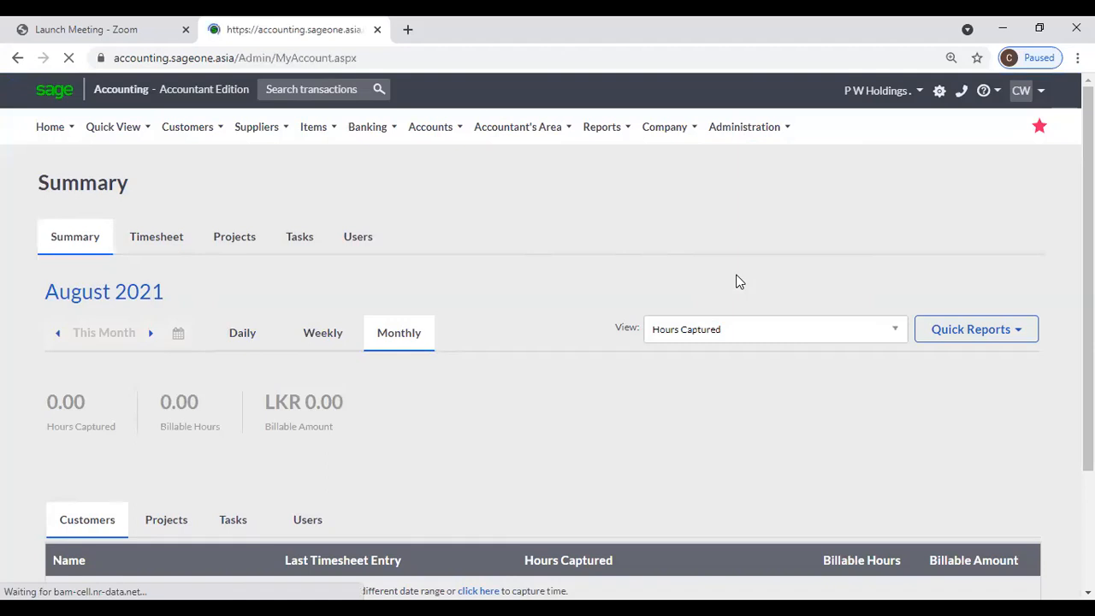
scroll(588, 408, "down", 2)
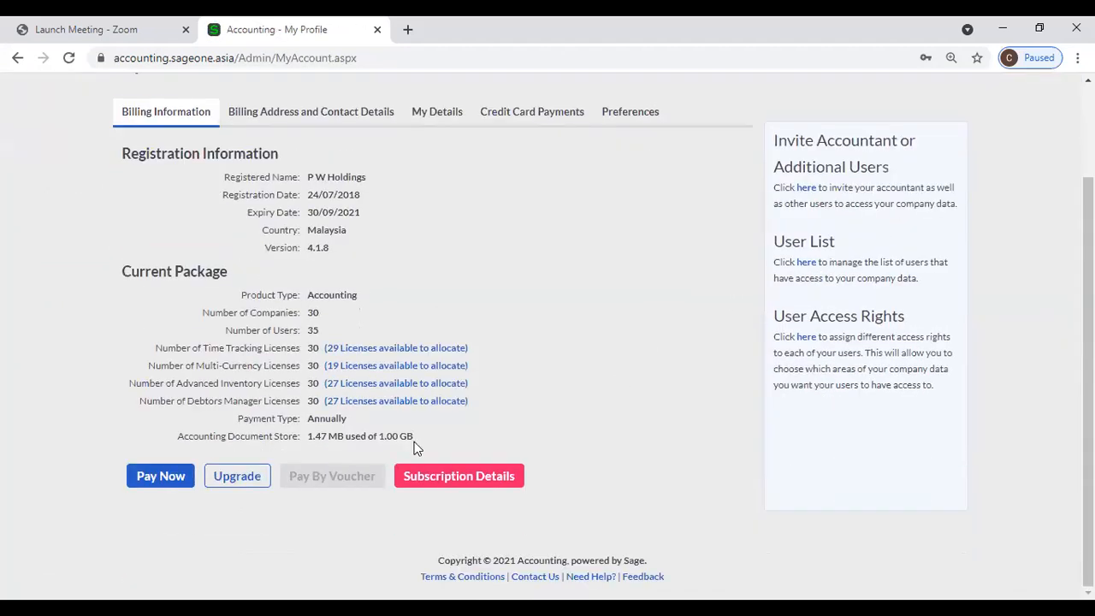
left_click(246, 484)
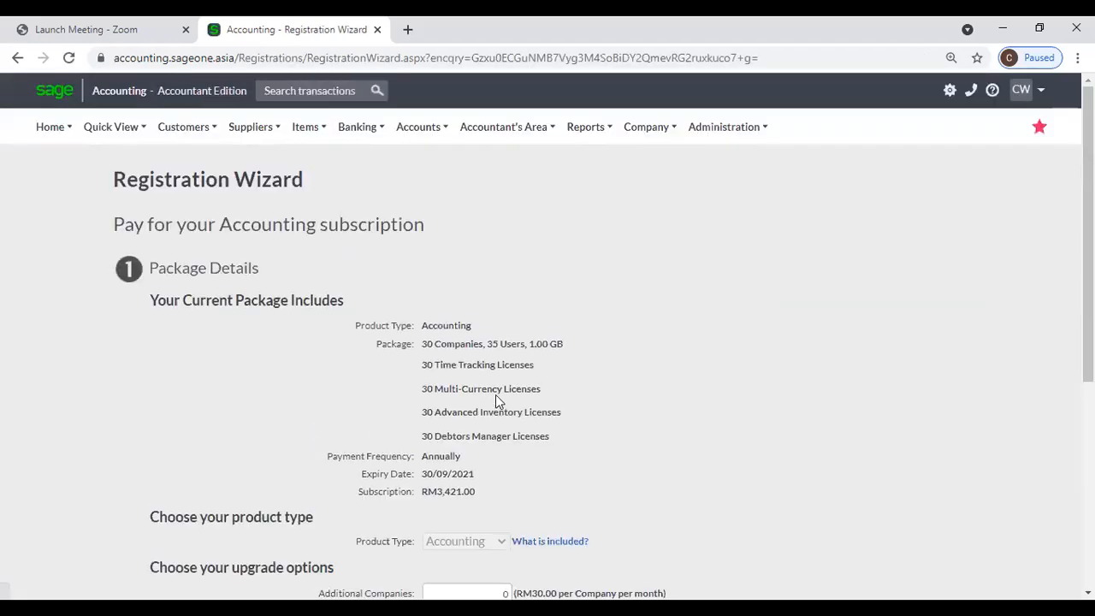
scroll(498, 407, "down", 2)
scroll(470, 470, "down", 2)
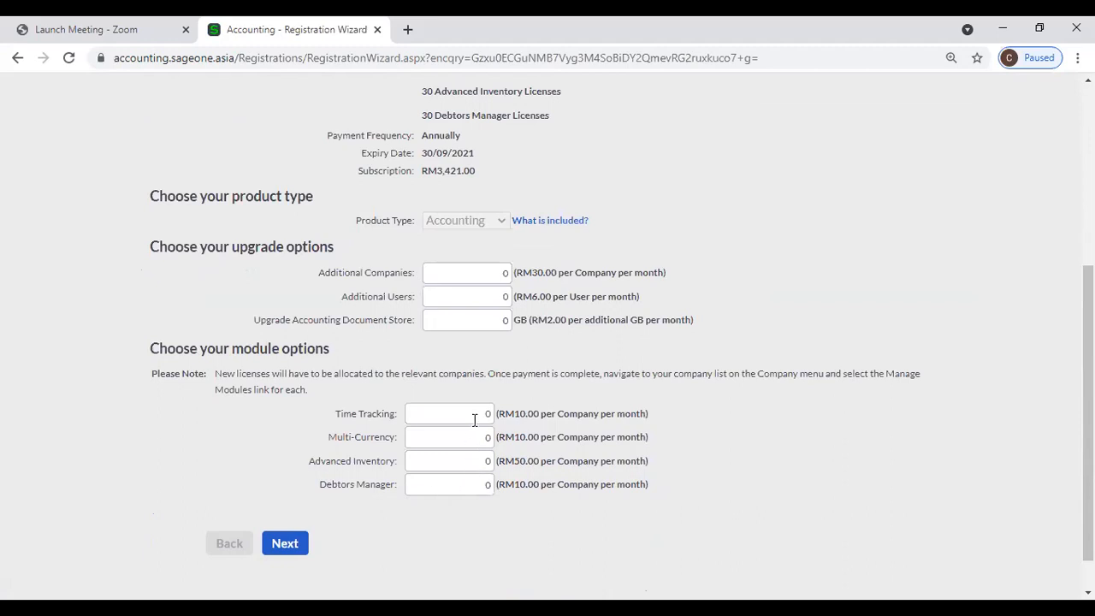
Step: Review the licences in the current package alongside the upgrade and module options
left_click(474, 417)
scroll(569, 411, "up", 2)
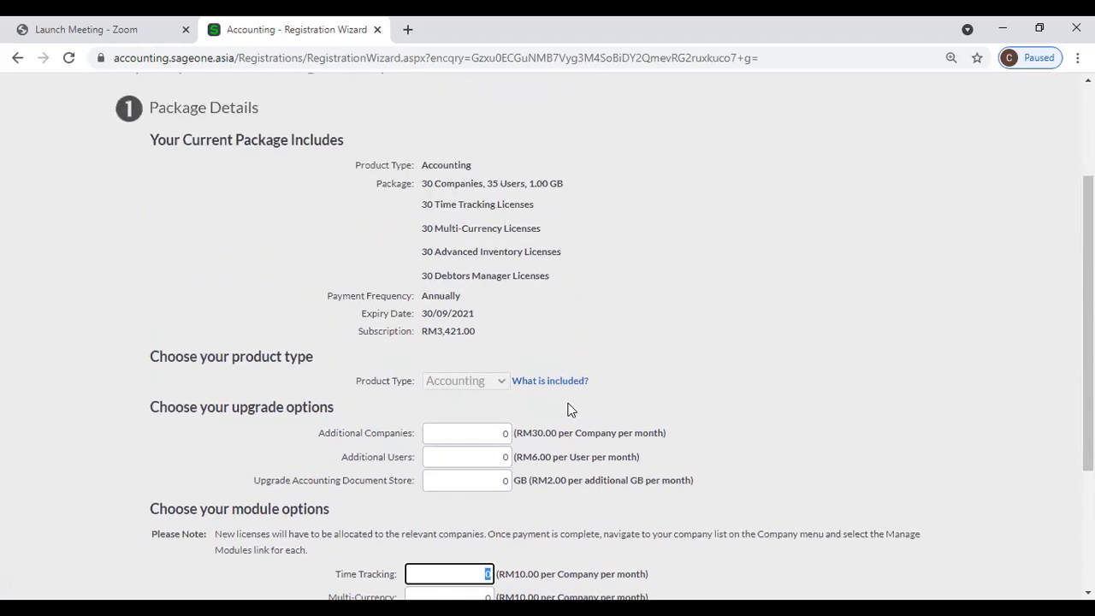
scroll(569, 409, "down", 3)
scroll(611, 451, "up", 5)
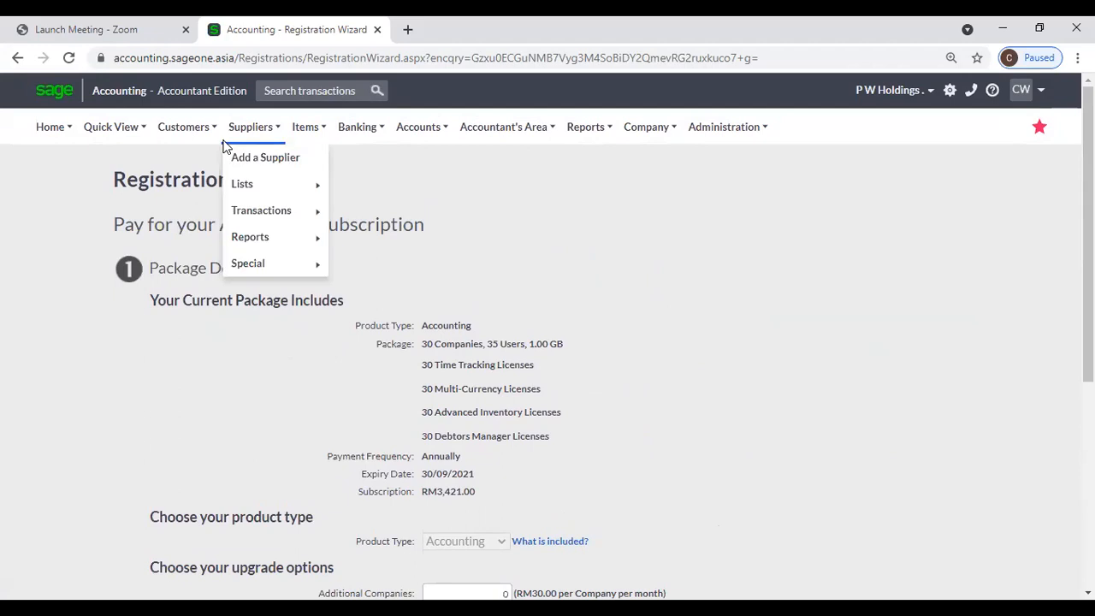
Step: Return to the customers' Time Tracking and review the monthly summary for August 2021
mouse_move(201, 141)
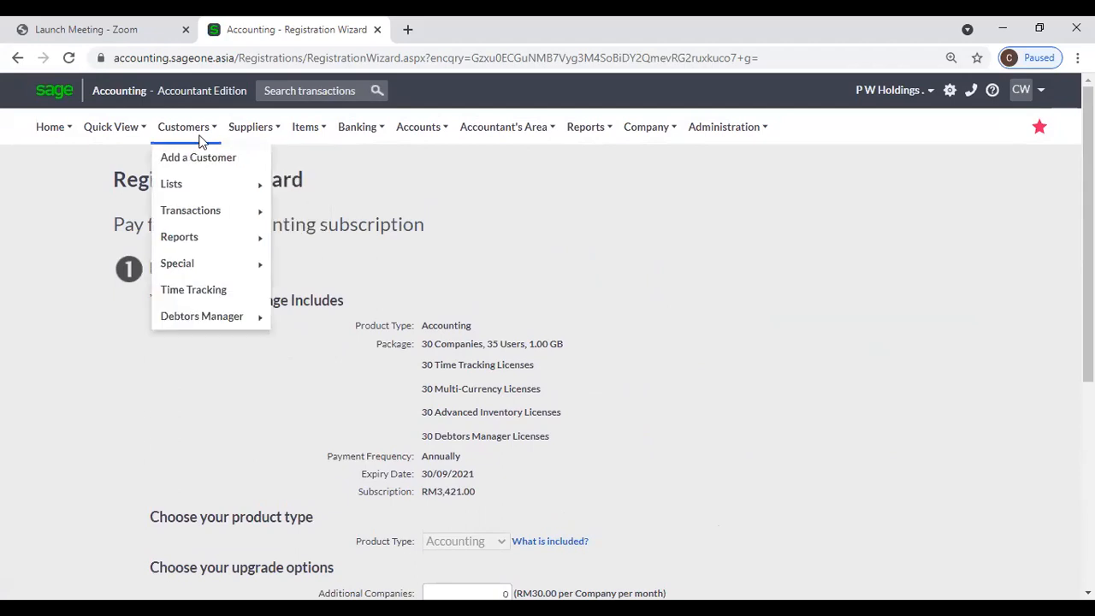
left_click(213, 299)
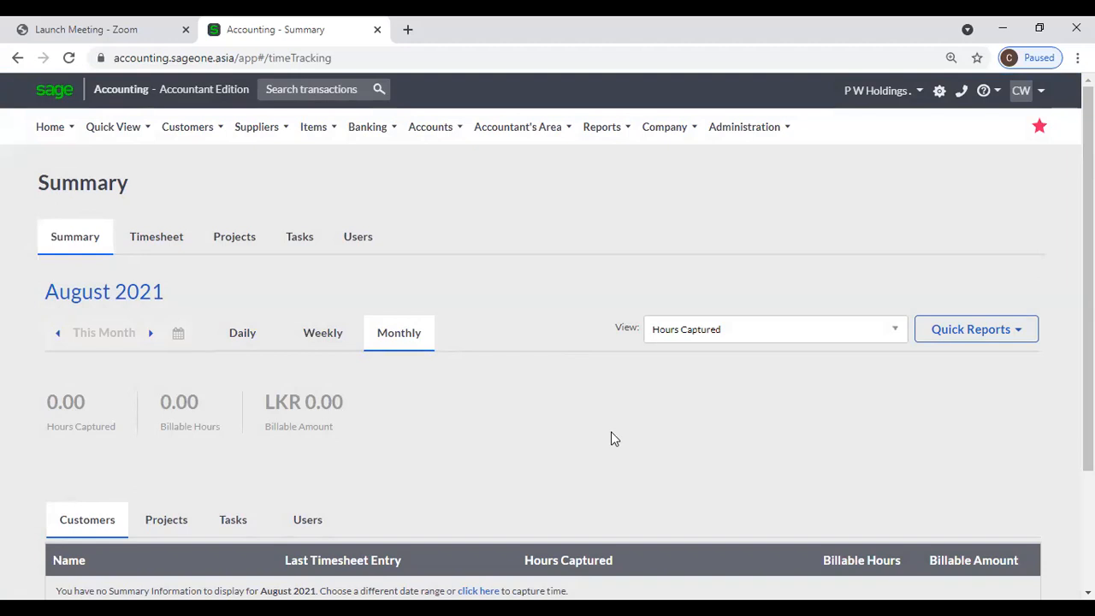
scroll(611, 438, "down", 1)
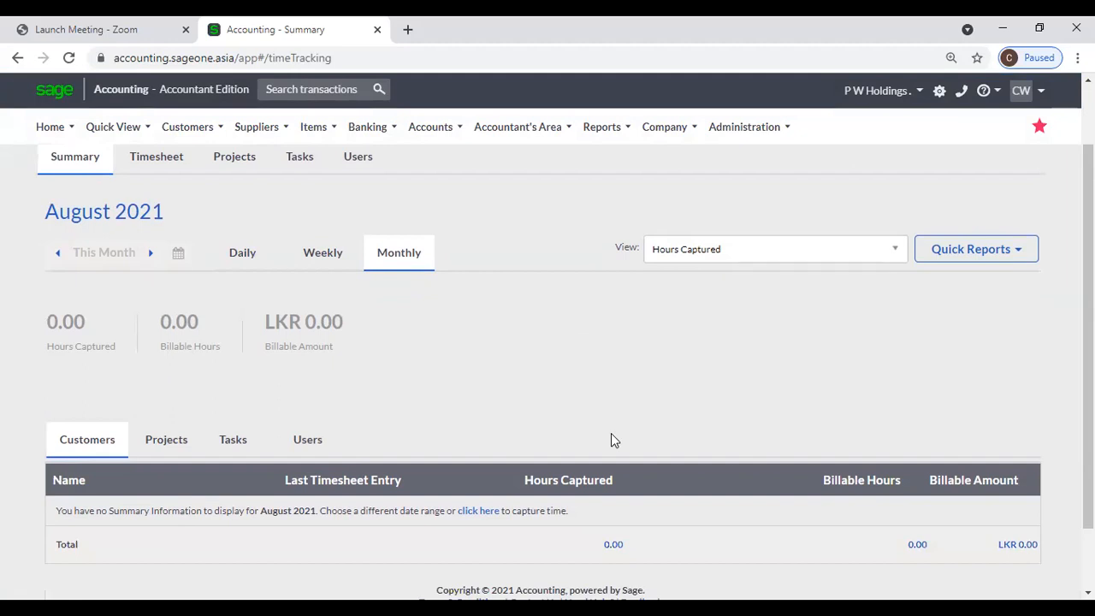
scroll(600, 409, "down", 1)
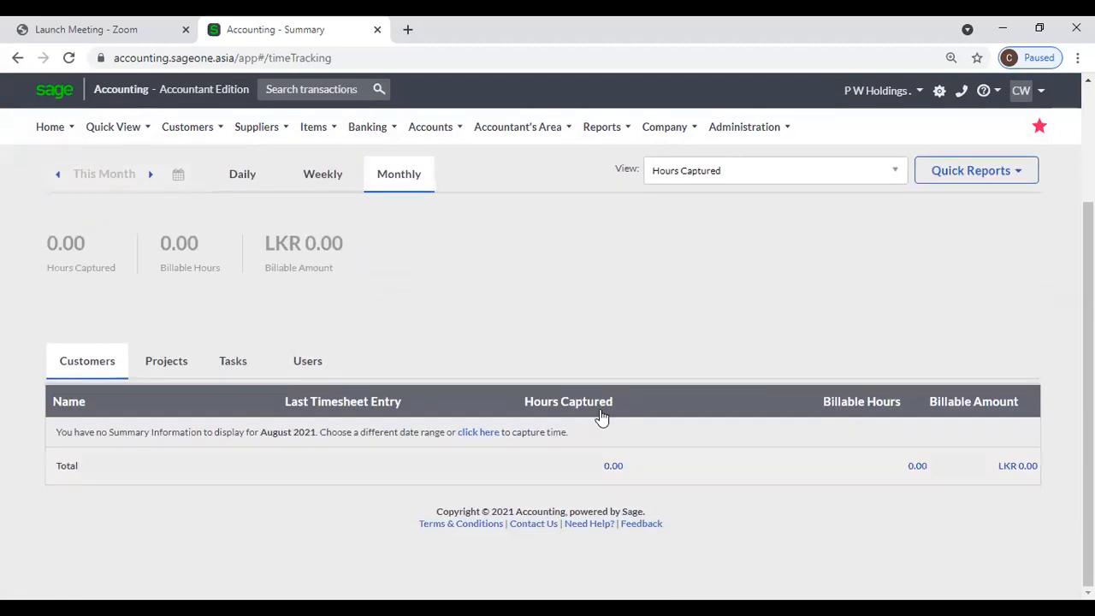
scroll(516, 326, "up", 2)
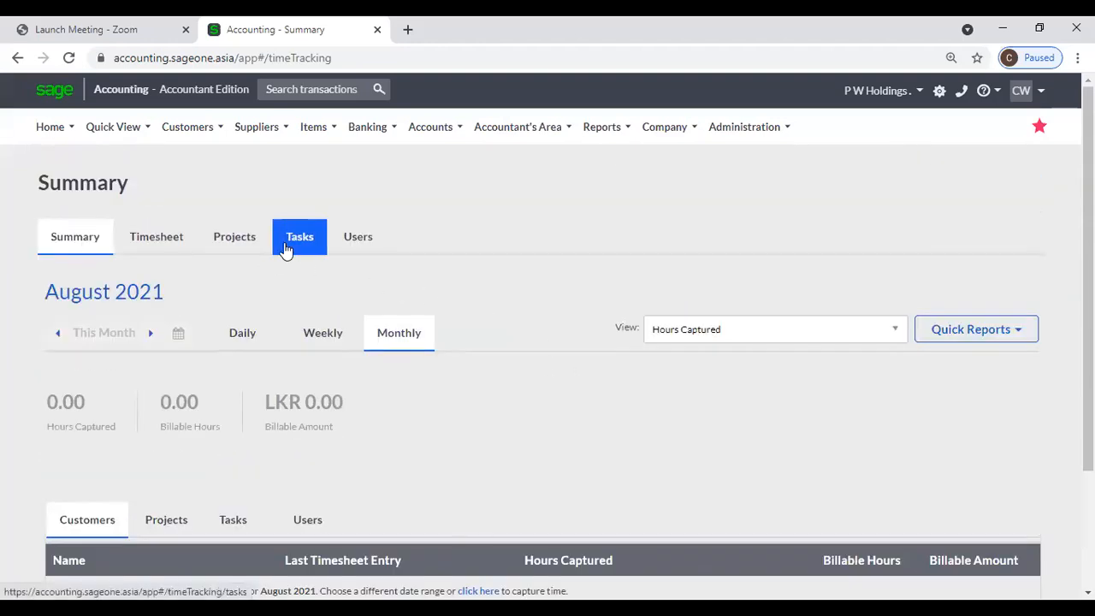
Step: Examine the Time Tracking task list and its hourly rates, viewing the daily timesheet in between
scroll(315, 414, "down", 2)
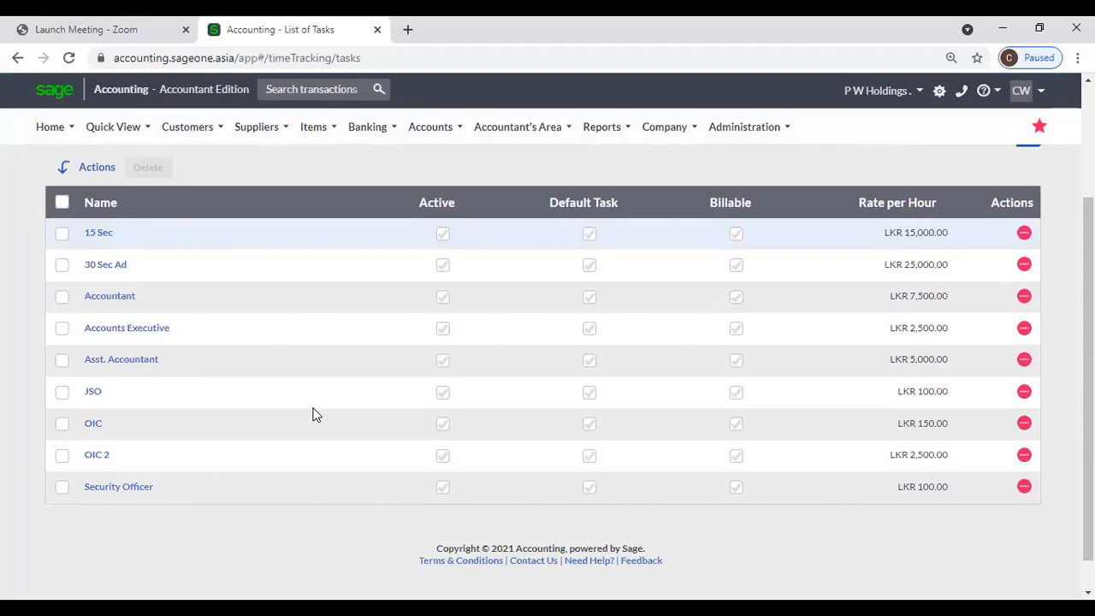
scroll(311, 420, "up", 2)
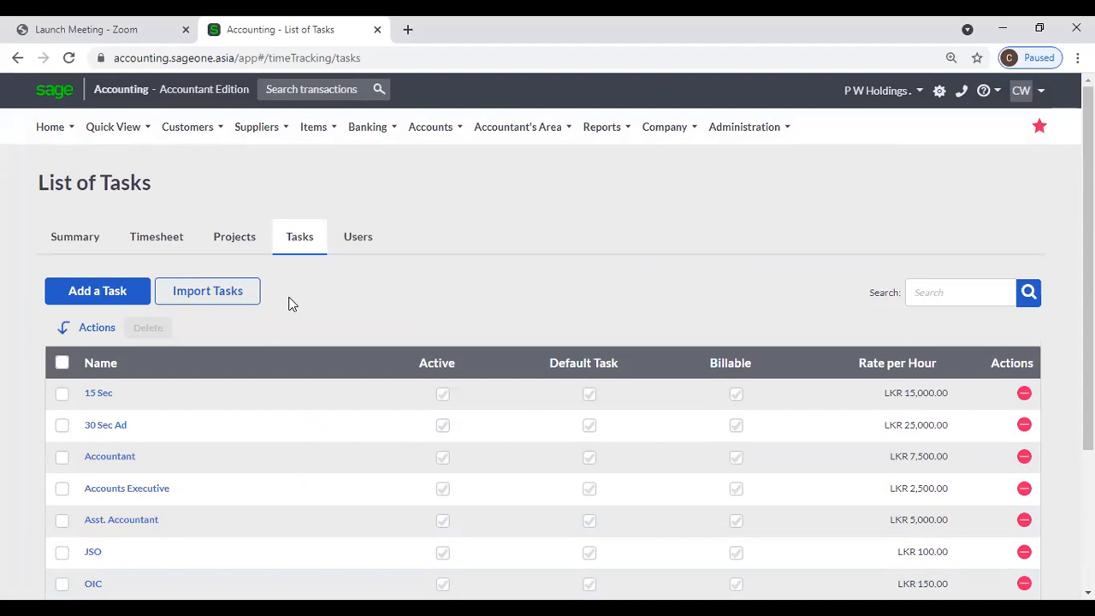
left_click(191, 244)
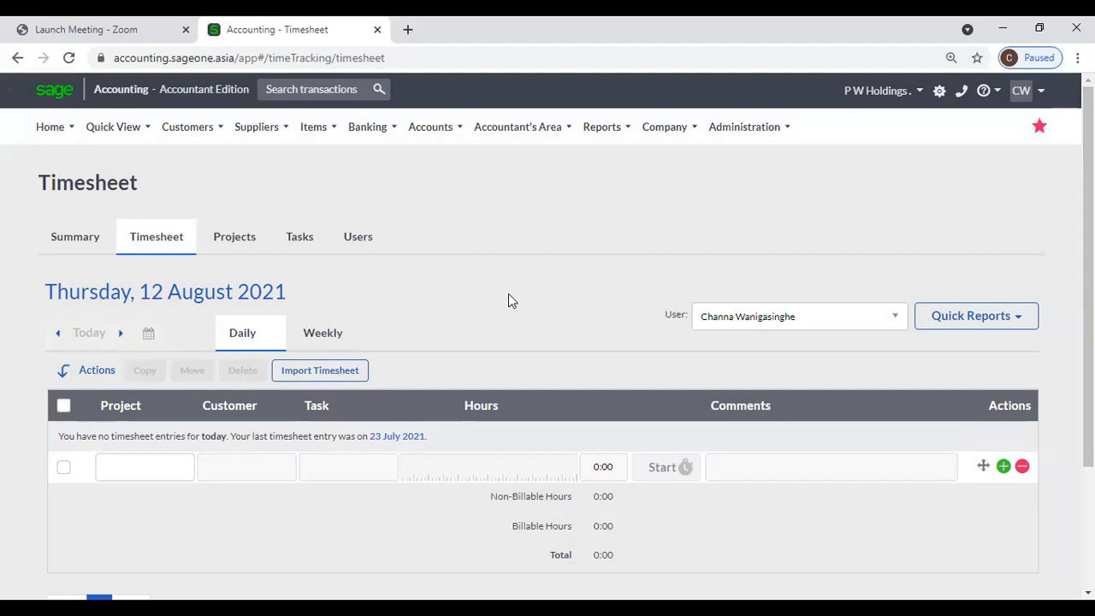
left_click(309, 236)
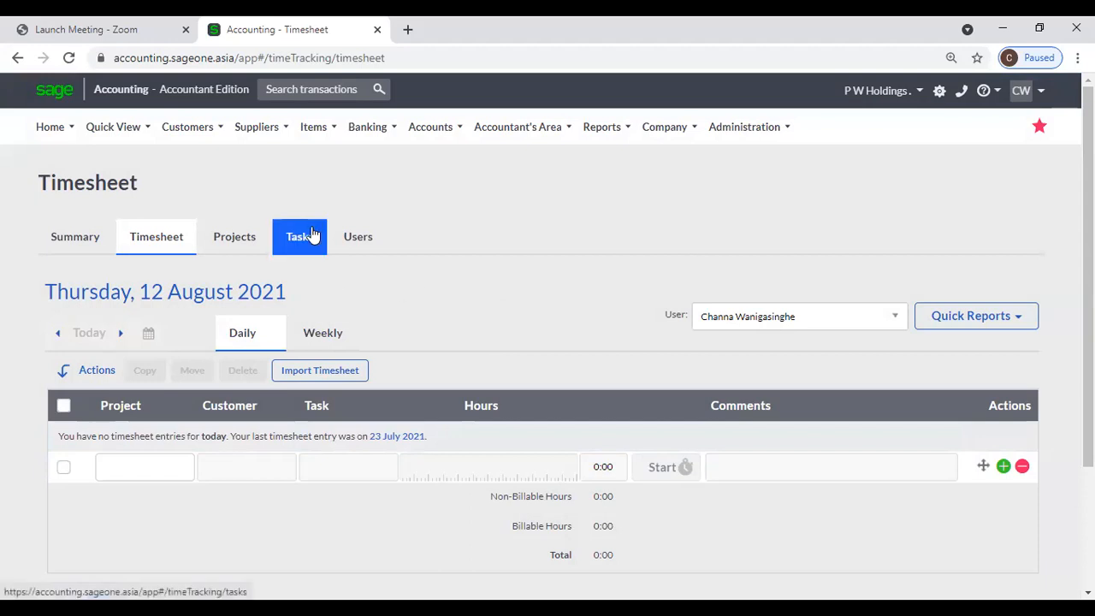
scroll(368, 462, "down", 2)
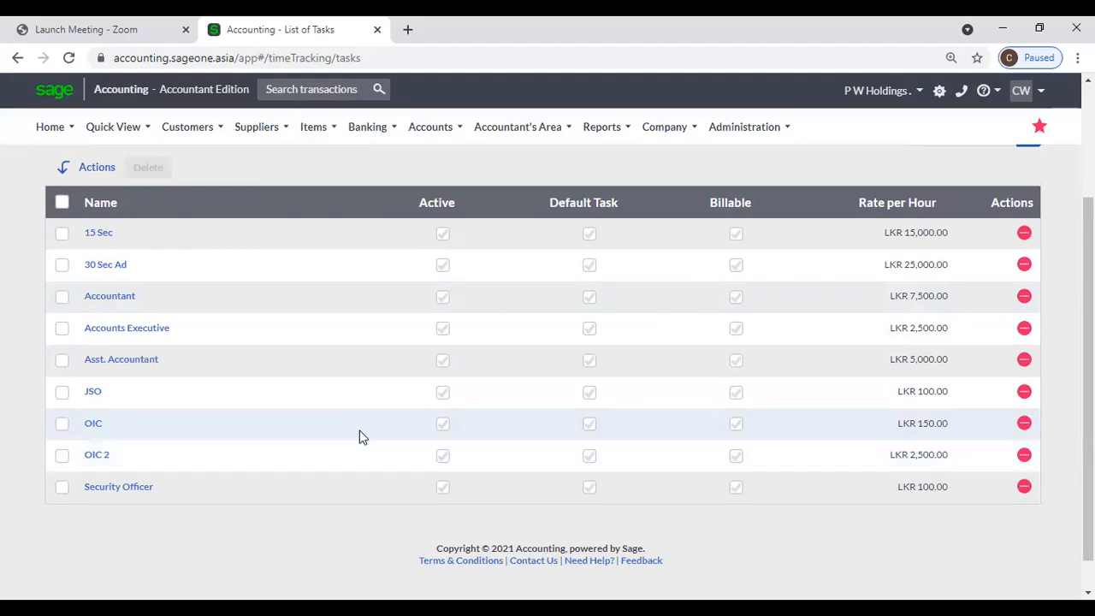
scroll(359, 434, "up", 2)
scroll(282, 389, "up", 2)
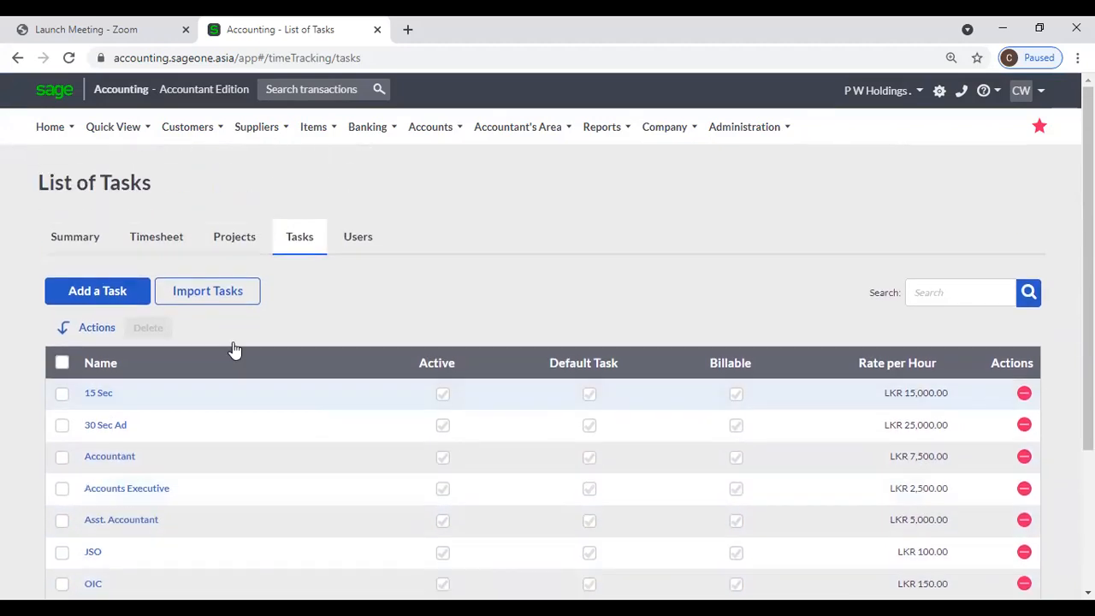
Step: Open the weekly timesheet and choose Sampath Bank PLC's Colombo 01 project for the first entry
left_click(156, 237)
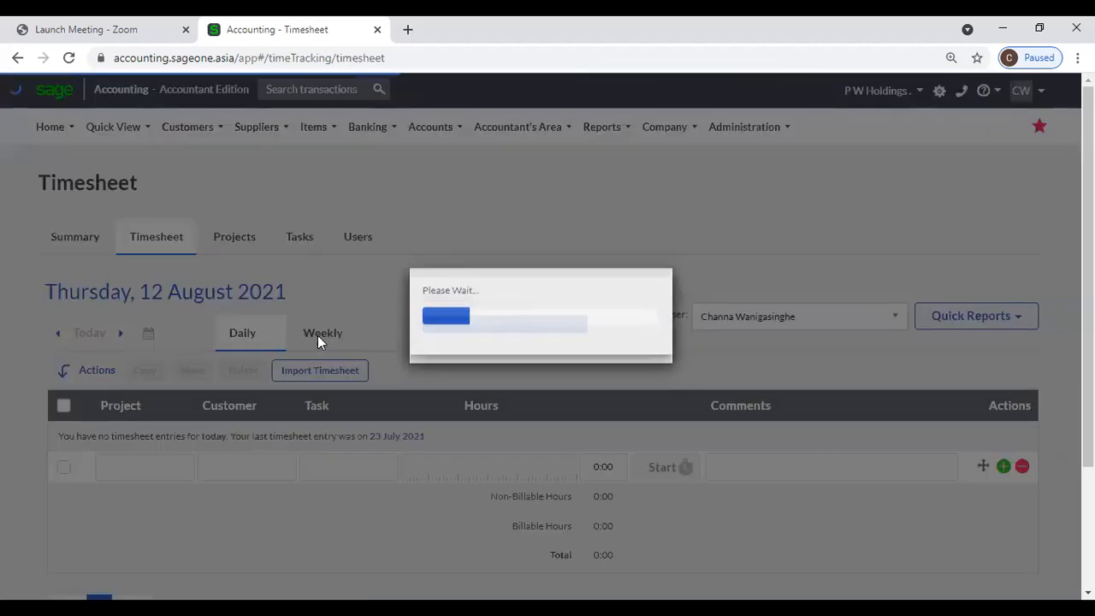
left_click(317, 335)
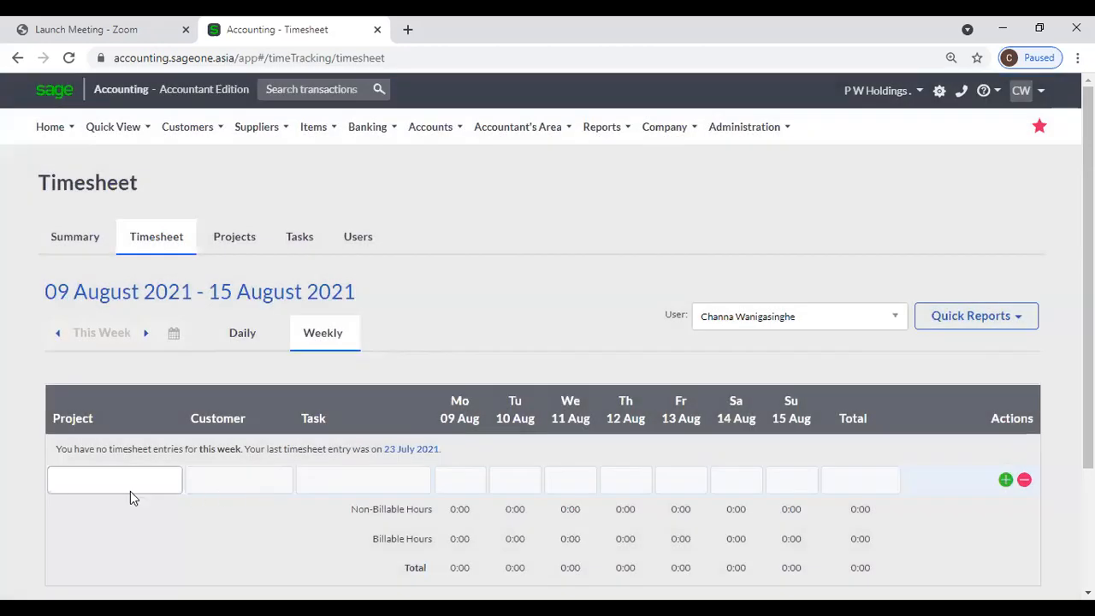
left_click(140, 488)
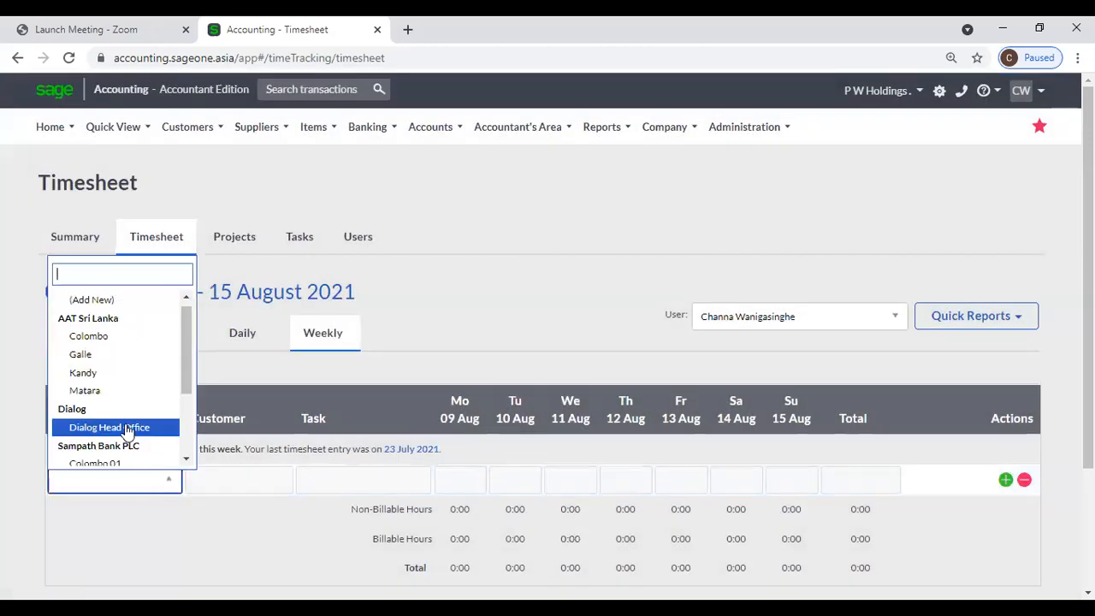
scroll(128, 441, "down", 2)
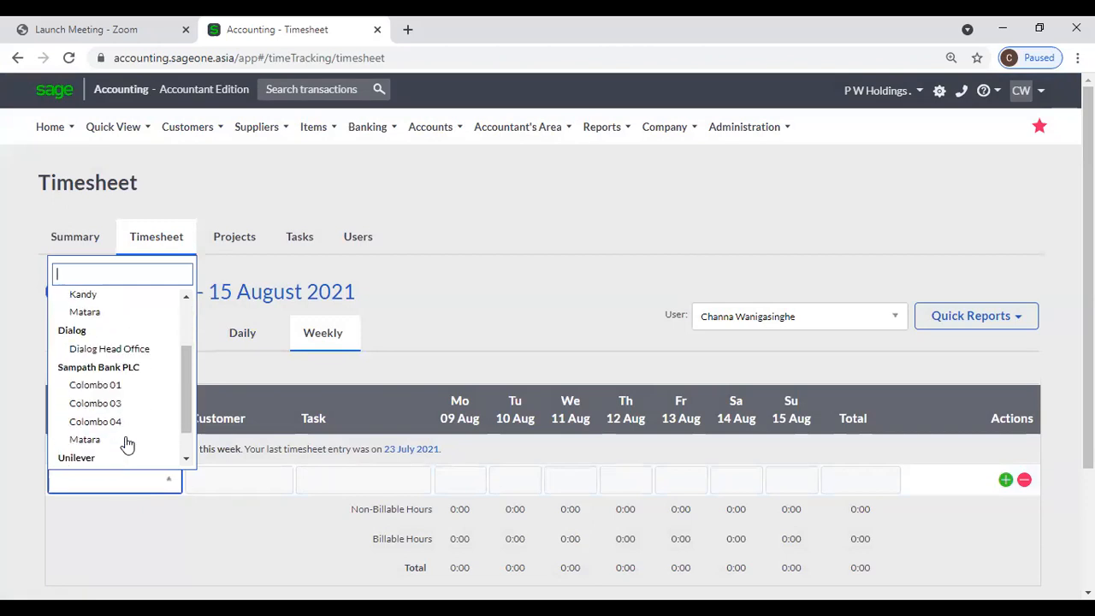
left_click(122, 387)
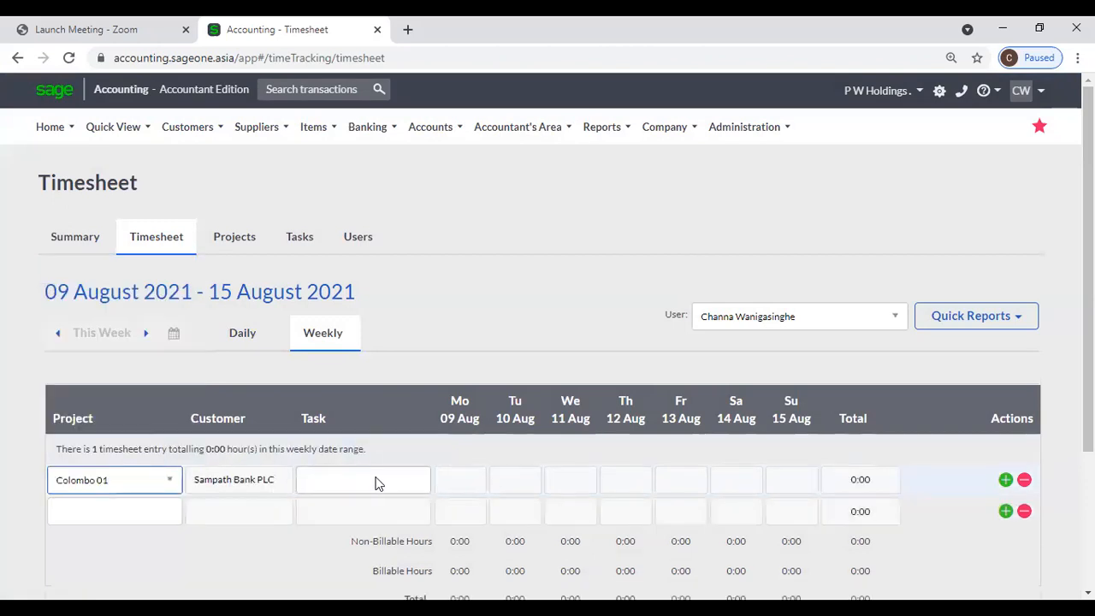
Step: Set the Colombo 01 entry's task to Asst. Accountant and enter 2 hours for Monday 09 Aug
left_click(412, 485)
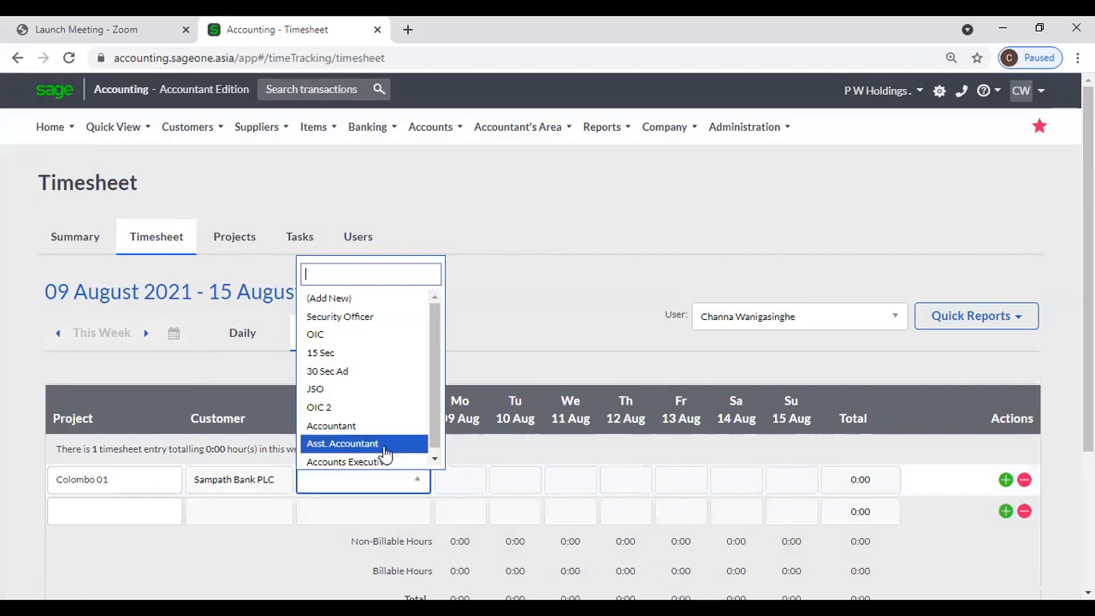
left_click(384, 453)
left_click(459, 480)
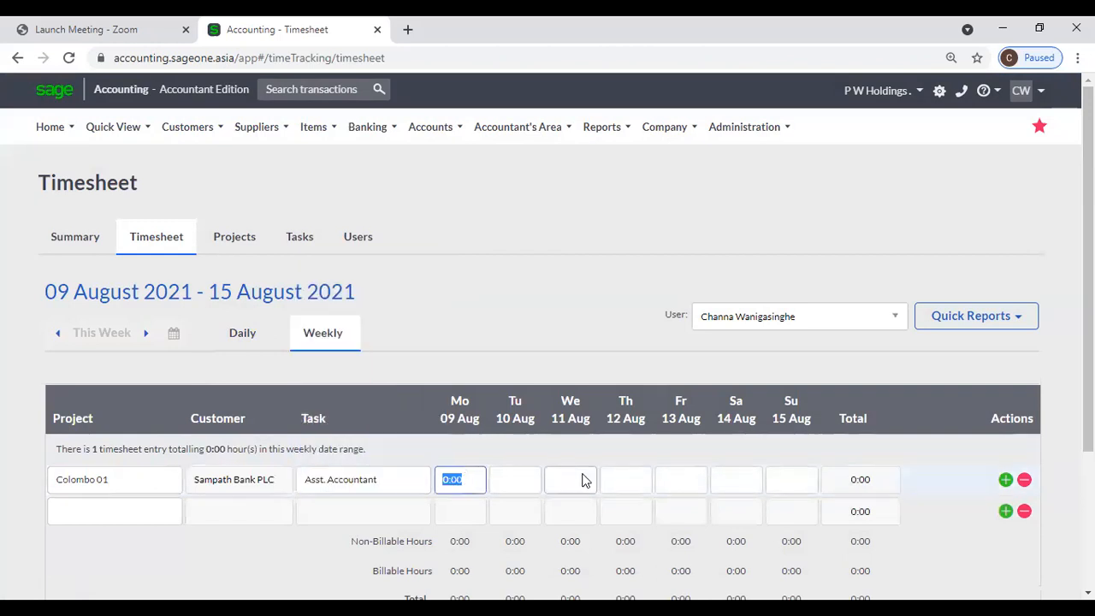
type("2")
key("Tab")
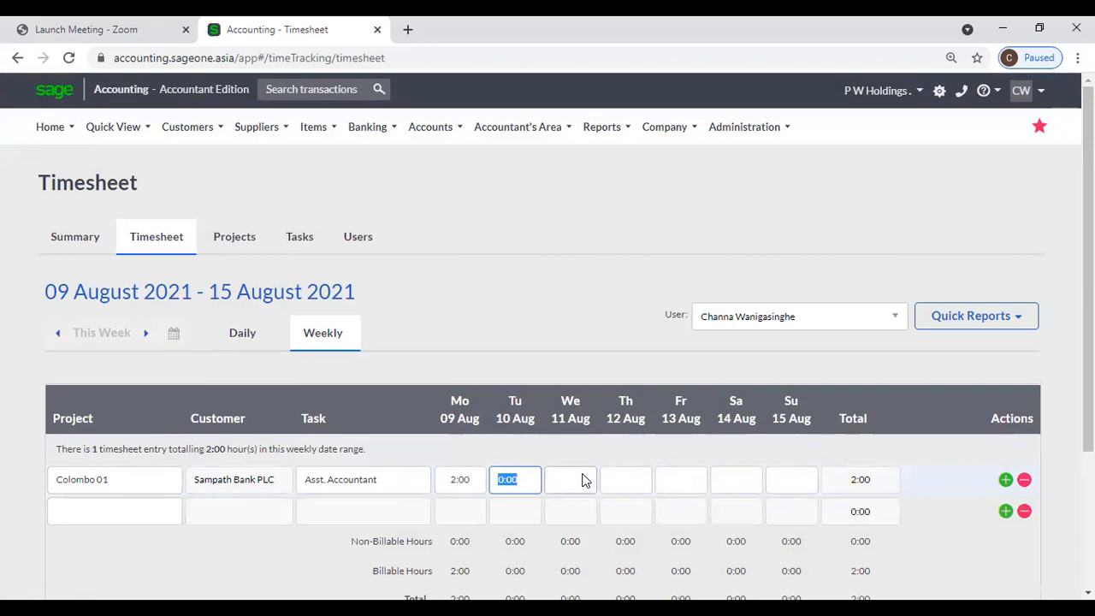
Step: Leave the timesheet without saving, open the customer tax invoices and start a new tax invoice
left_click(202, 130)
mouse_move(206, 211)
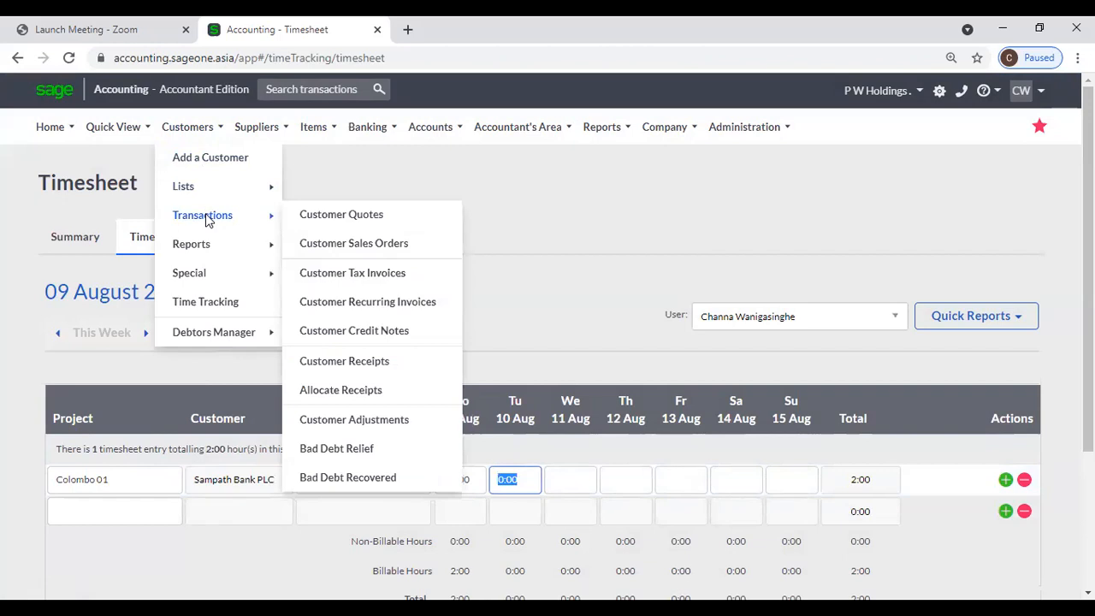
mouse_move(205, 246)
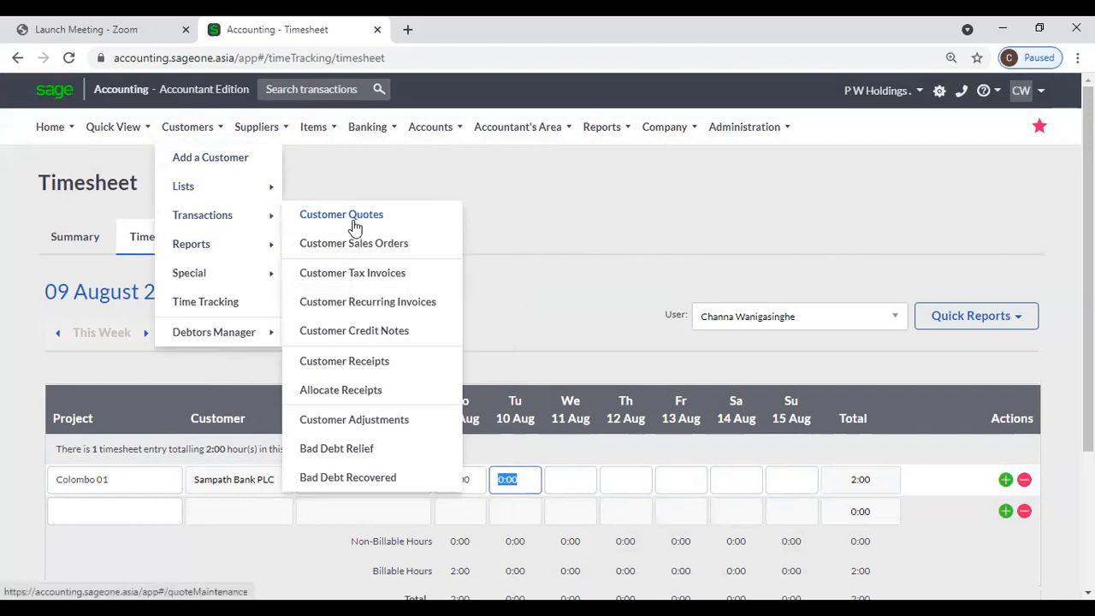
left_click(358, 272)
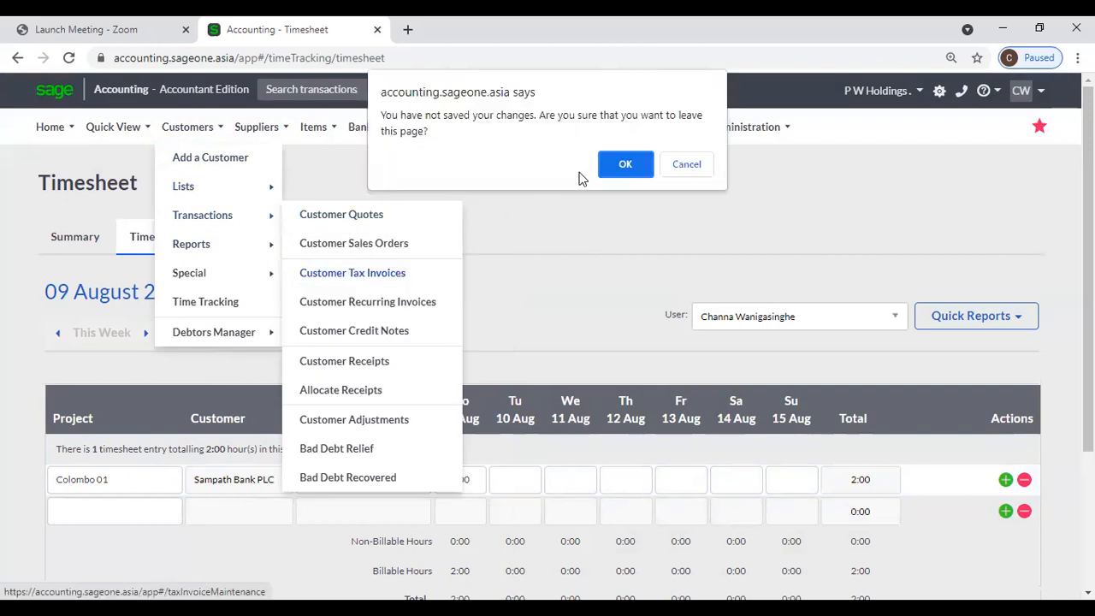
left_click(626, 164)
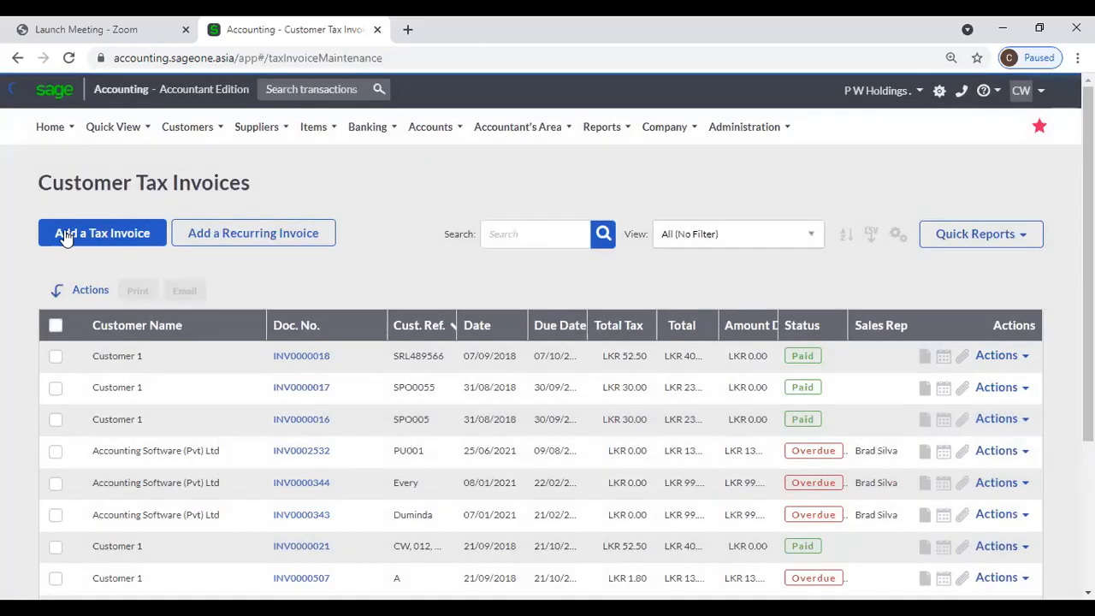
left_click(66, 237)
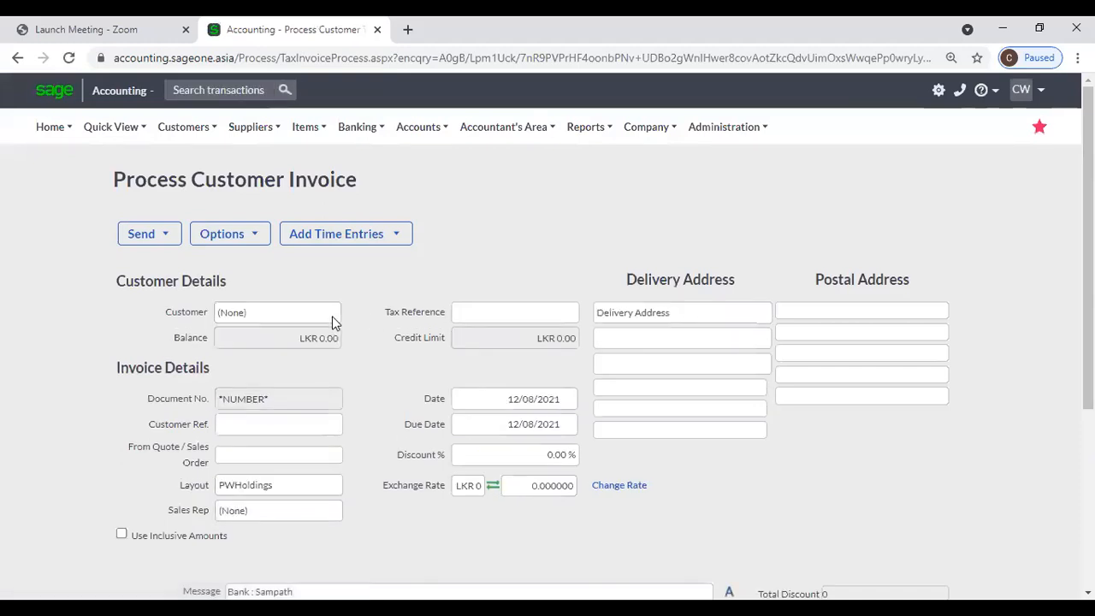
Step: Set the invoice's customer to Sampath Bank PLC and try to add the customer's time entries
left_click(343, 314)
type("sa")
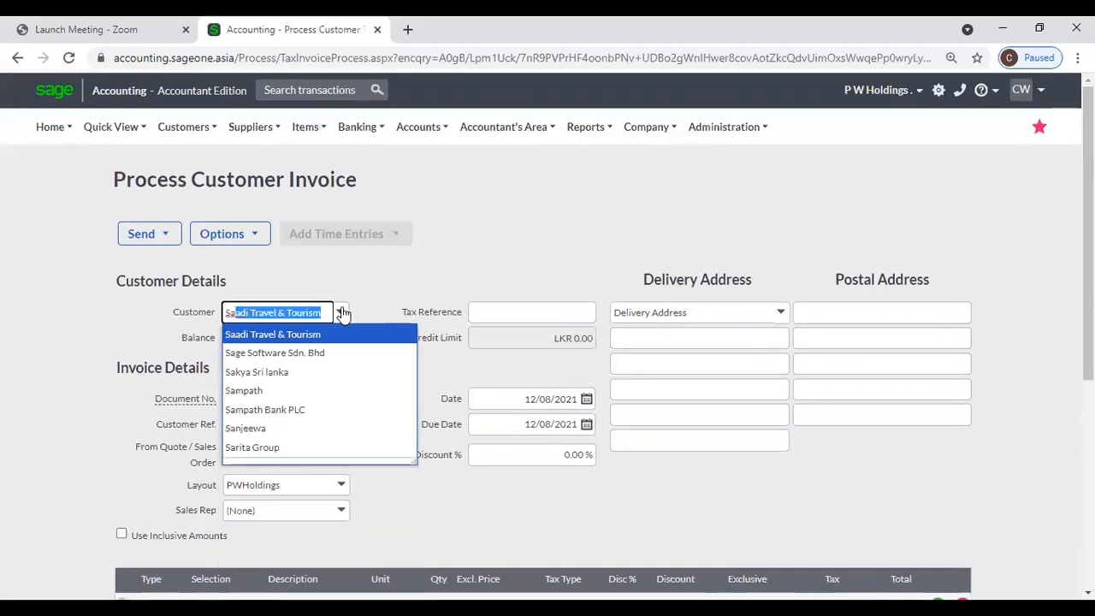
left_click(317, 409)
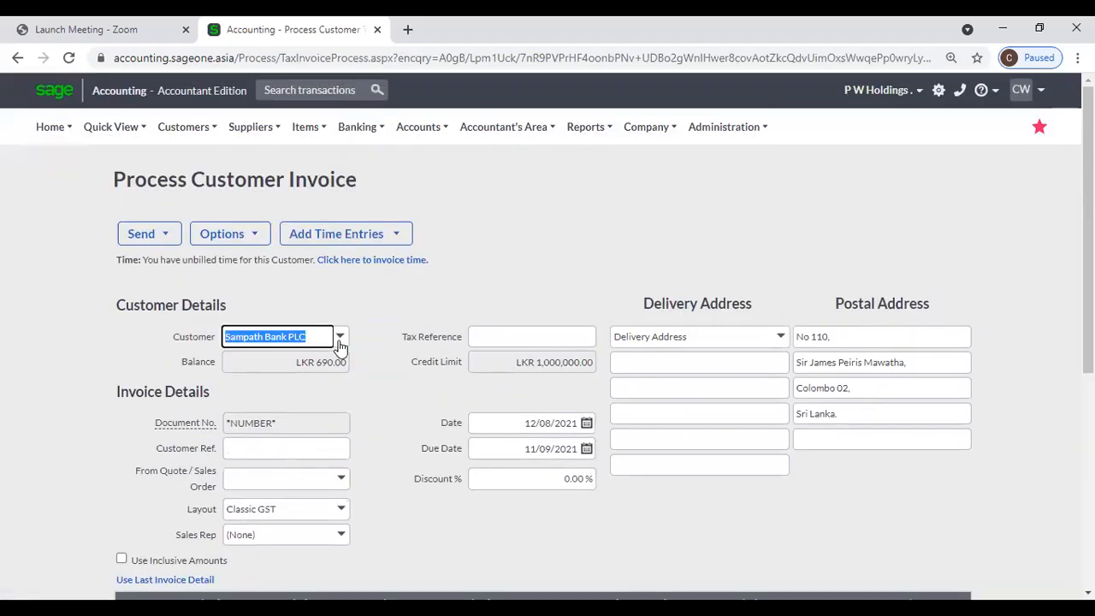
left_click(364, 240)
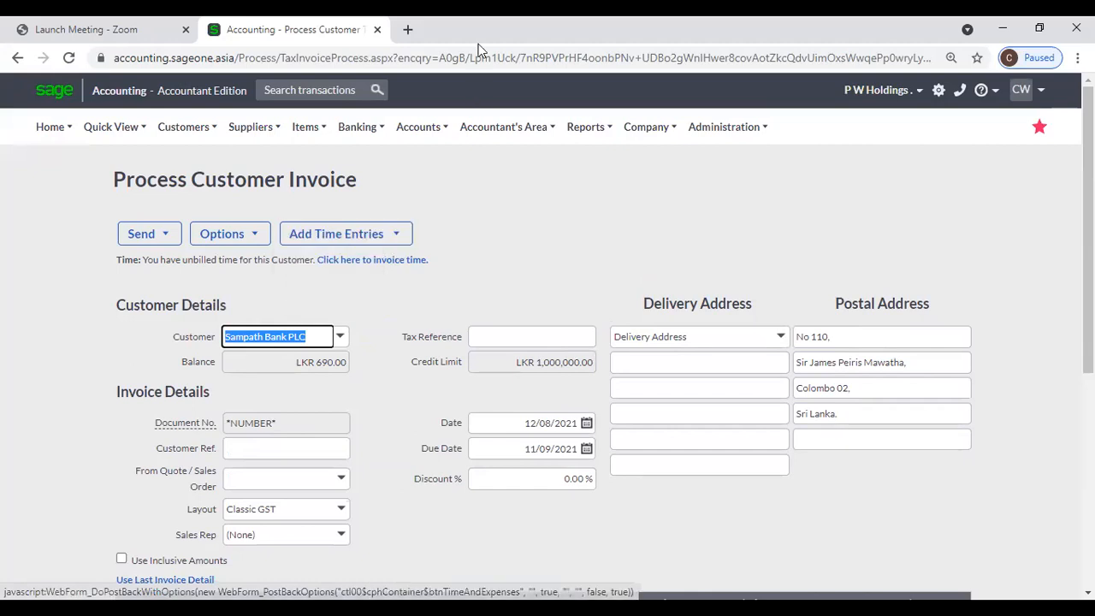
Step: Switch the invoice's customer to Pharmacy 2 to compare whether time entries can be added
left_click(340, 336)
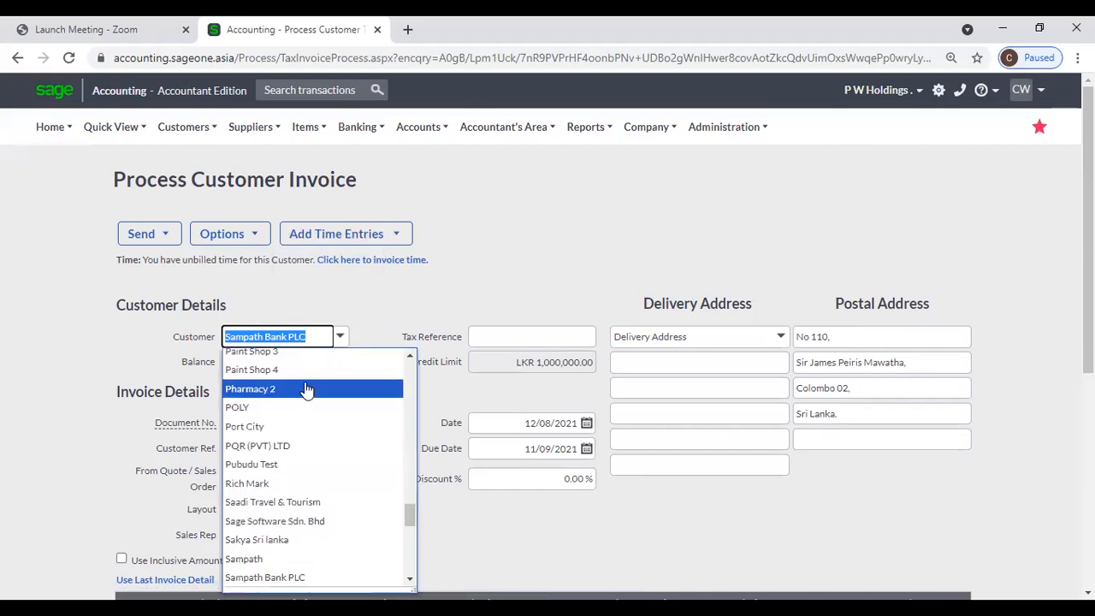
left_click(307, 389)
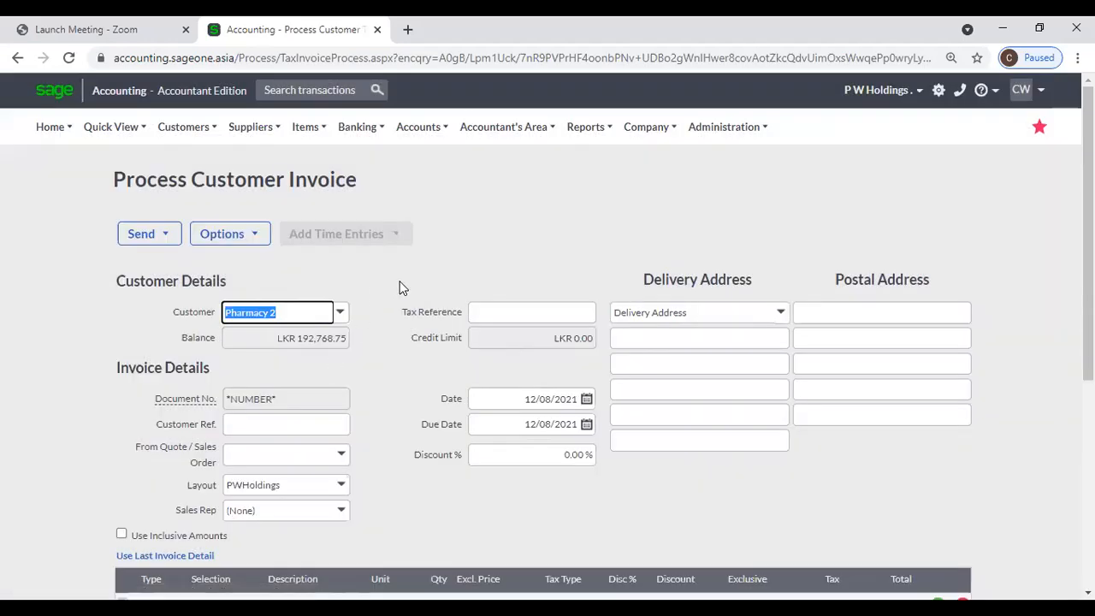
left_click(399, 281)
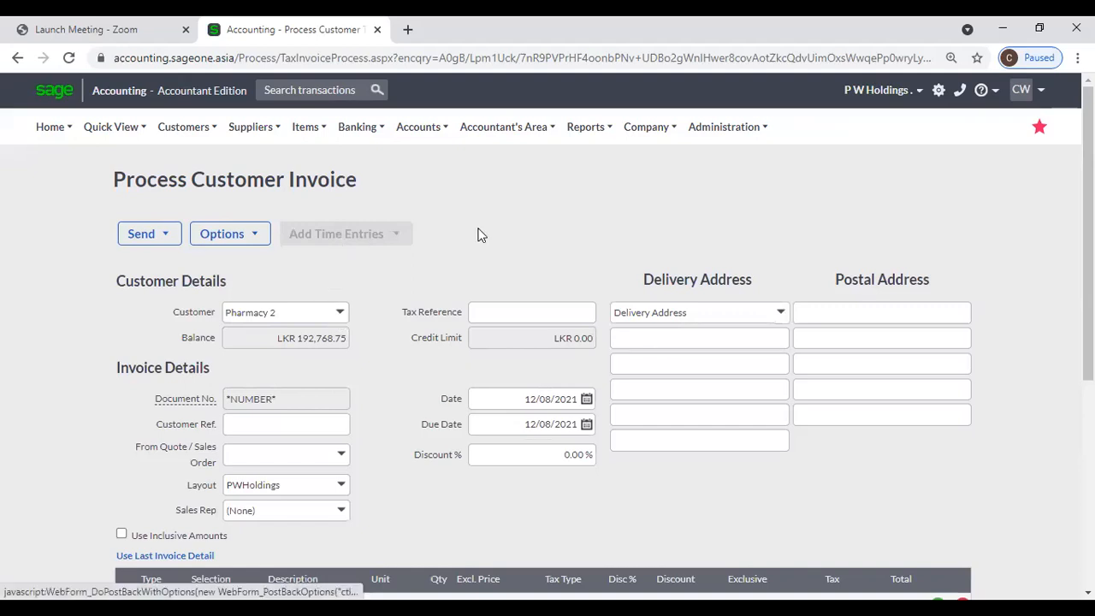
Step: Change the invoice's customer back to Sampath Bank PLC
left_click(339, 313)
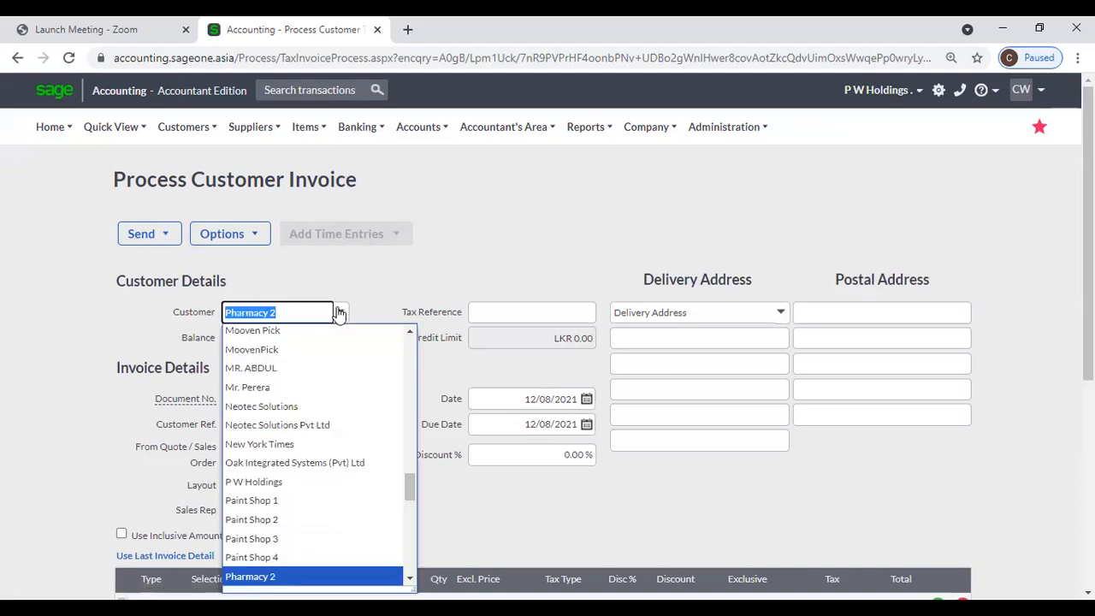
type("sam")
key("Down")
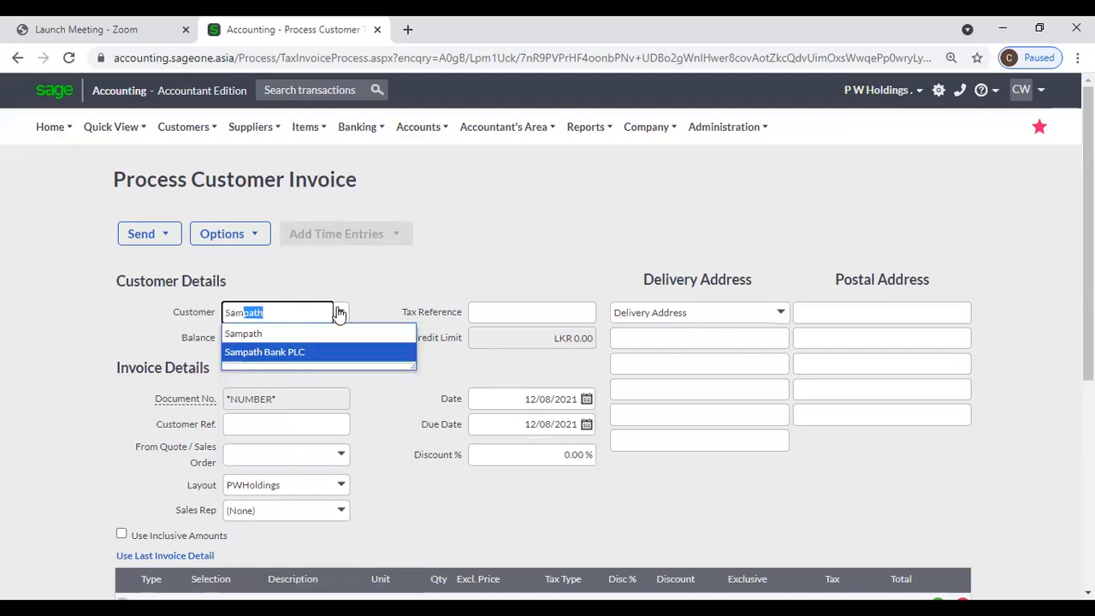
key("Return")
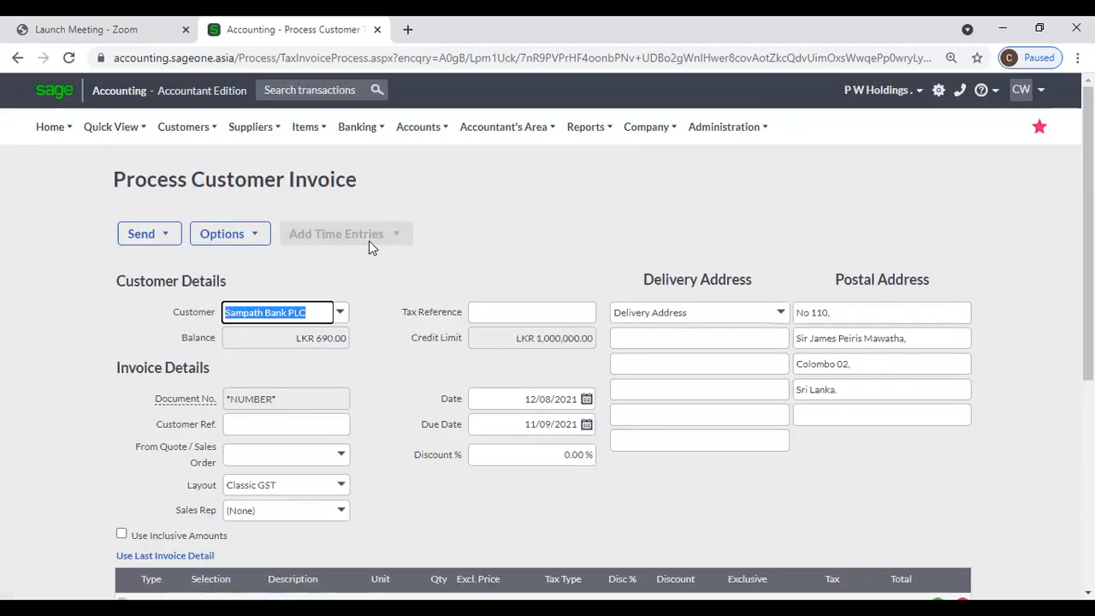
Step: Create detailed invoice lines from all of Sampath Bank PLC's unbilled timesheet entries across all projects
mouse_move(400, 239)
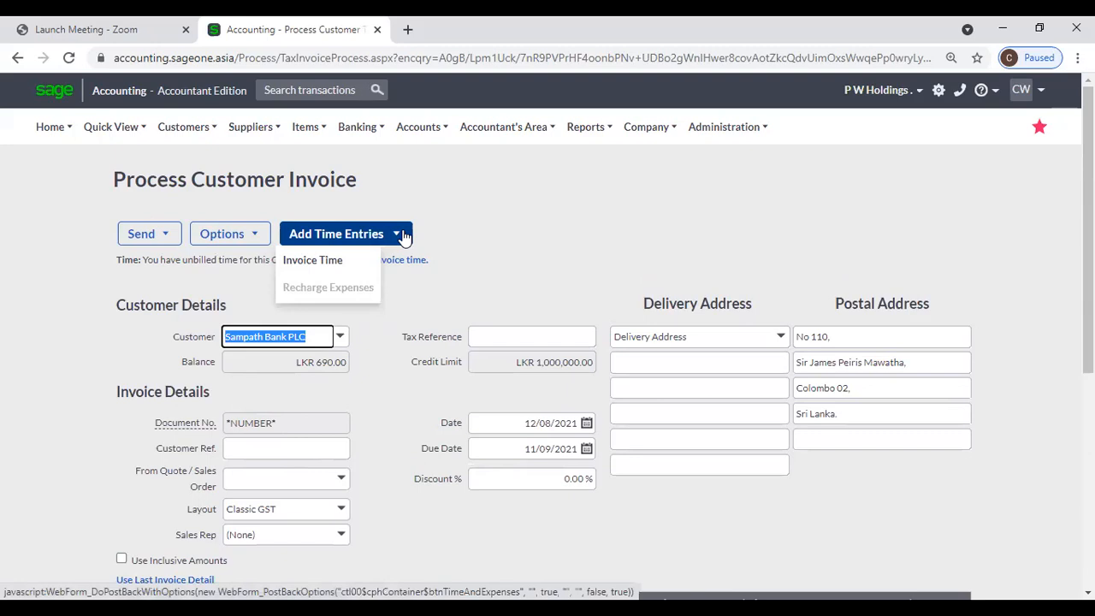
left_click(350, 261)
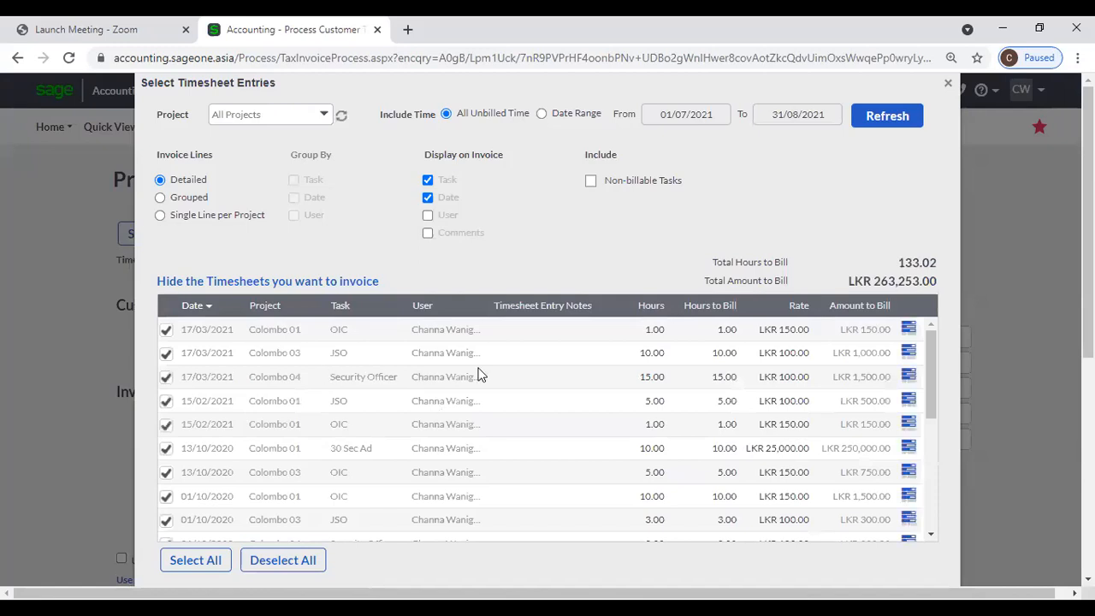
scroll(277, 359, "down", 3)
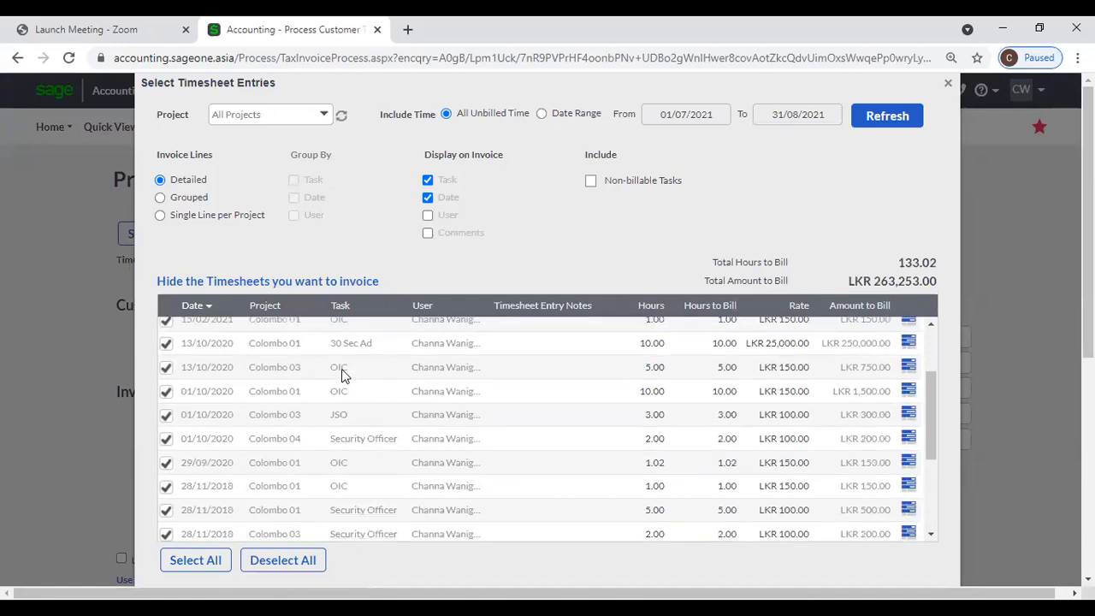
scroll(394, 464, "down", 3)
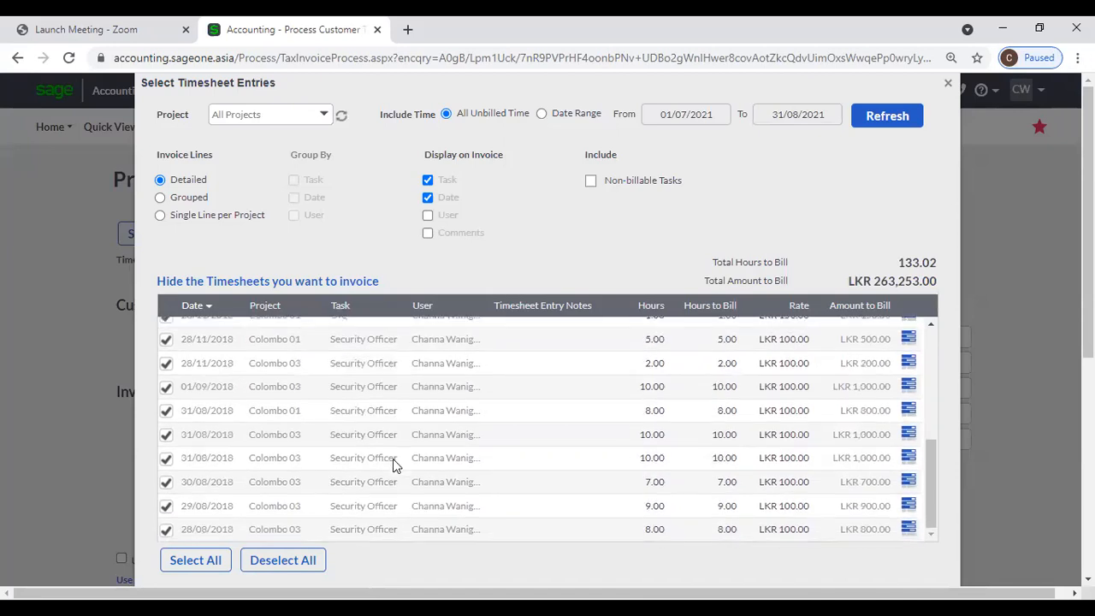
scroll(393, 459, "up", 10)
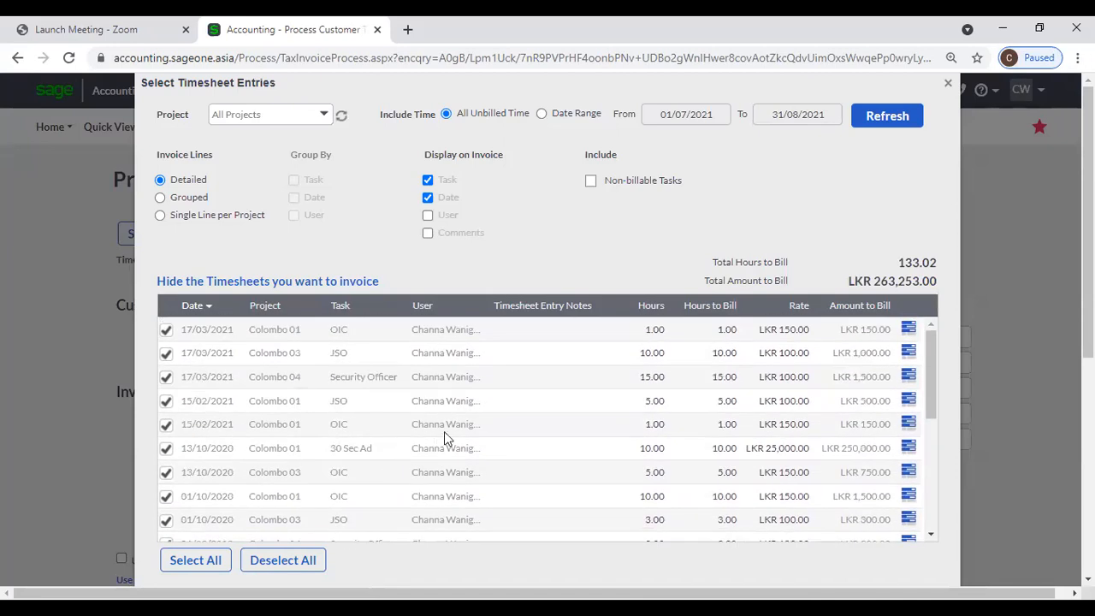
scroll(634, 435, "down", 3)
scroll(472, 533, "down", 5)
scroll(727, 479, "down", 4)
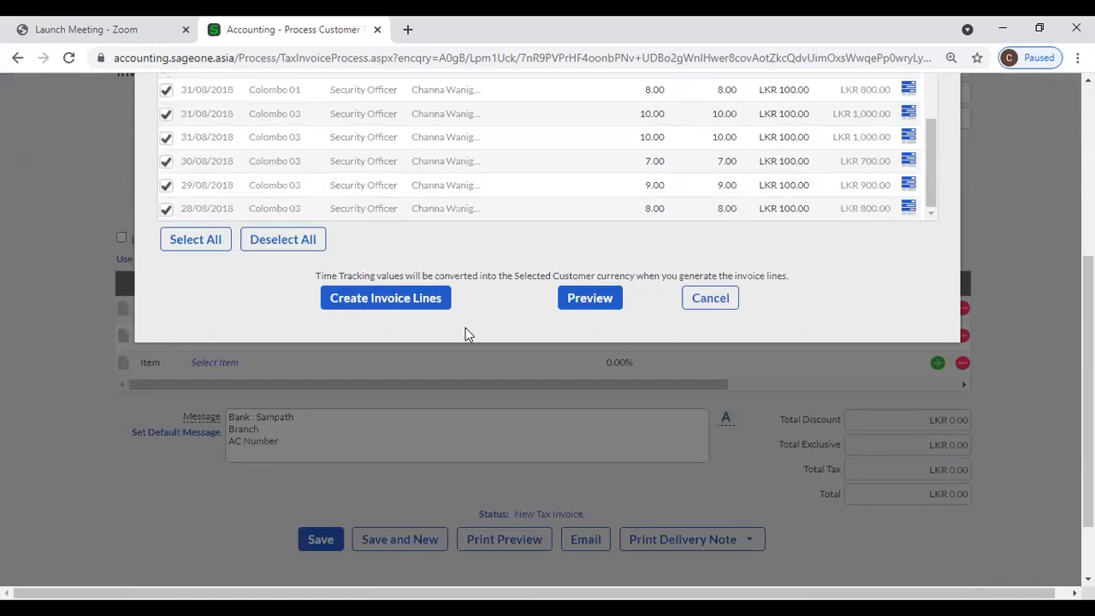
left_click(430, 304)
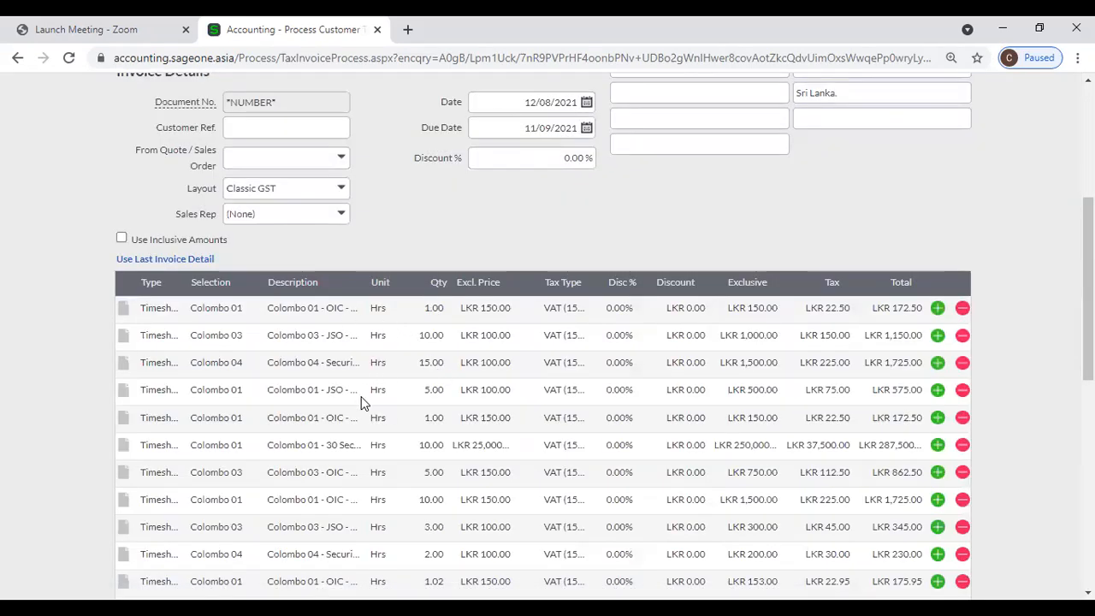
Step: Review the generated timesheet lines, the invoice totals and the customer details on the invoice
scroll(361, 401, "down", 5)
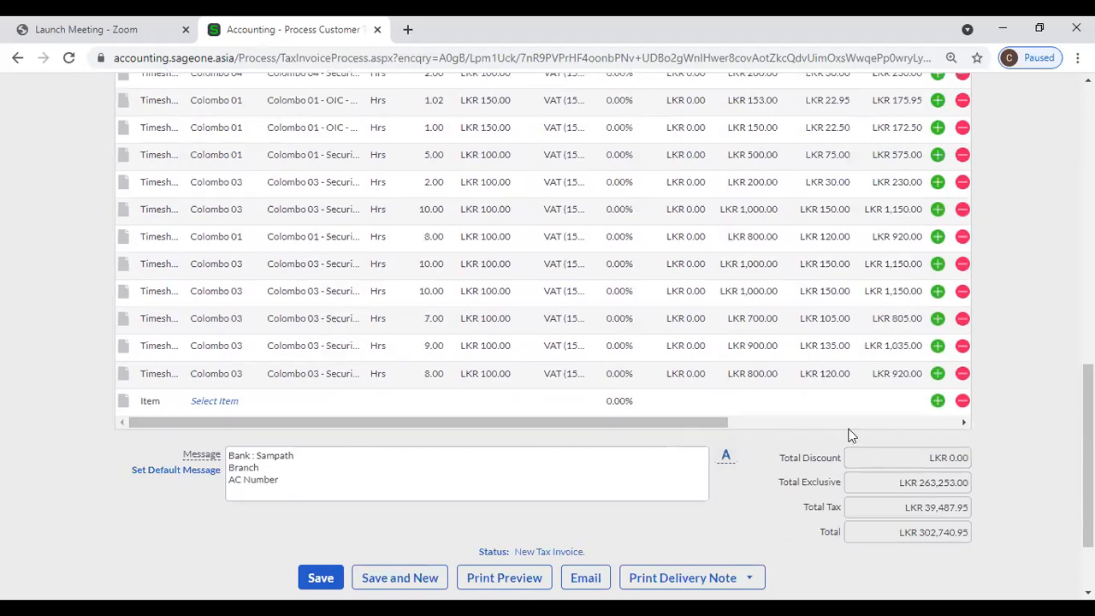
scroll(811, 539, "down", 1)
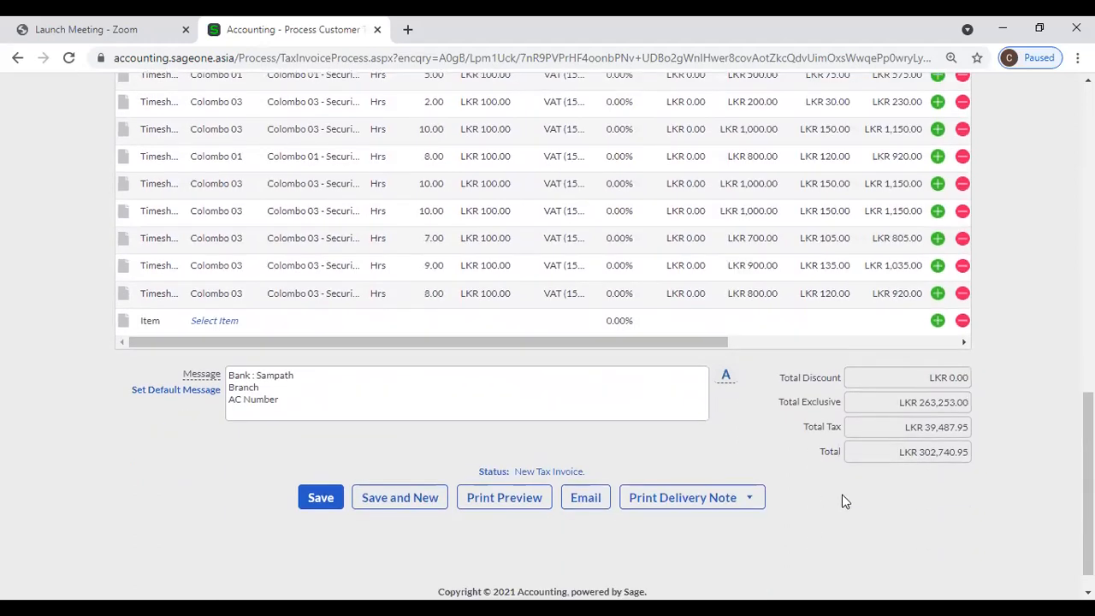
scroll(842, 500, "up", 8)
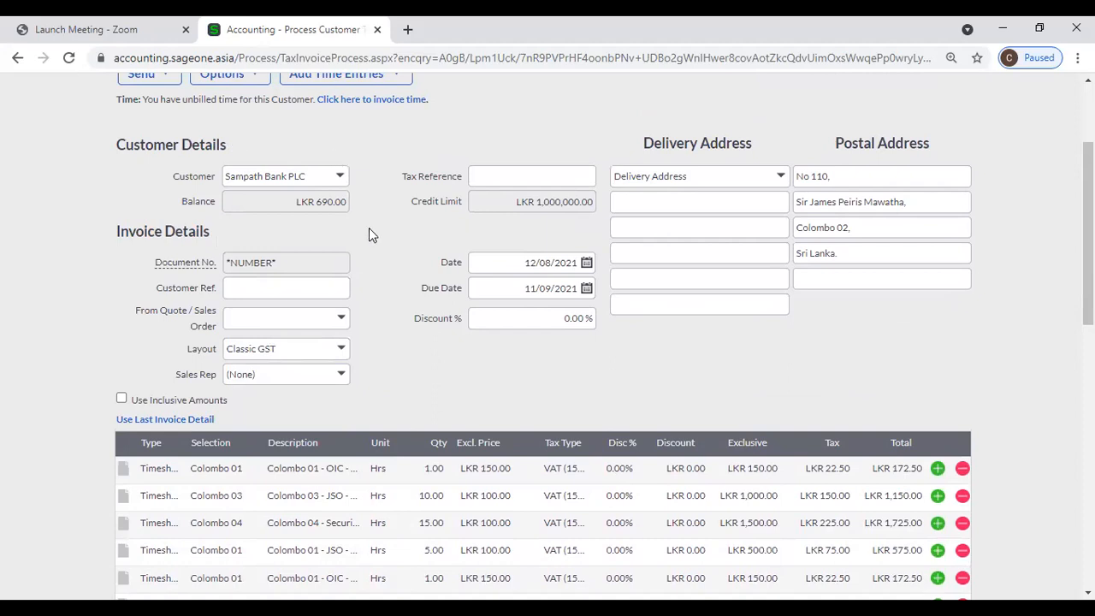
scroll(369, 228, "up", 1)
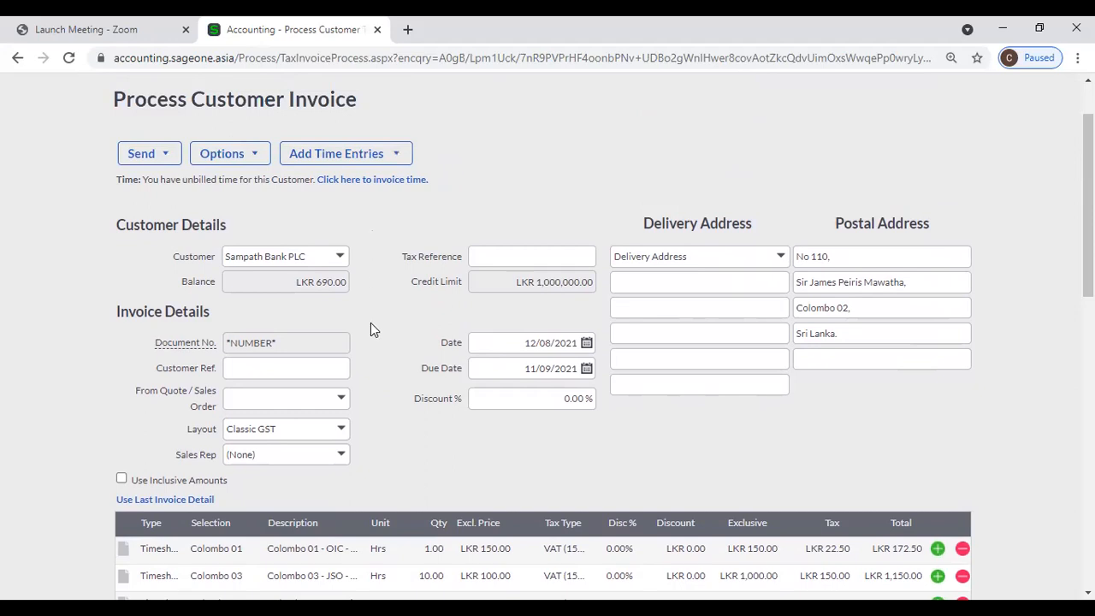
scroll(371, 324, "down", 3)
scroll(451, 365, "up", 4)
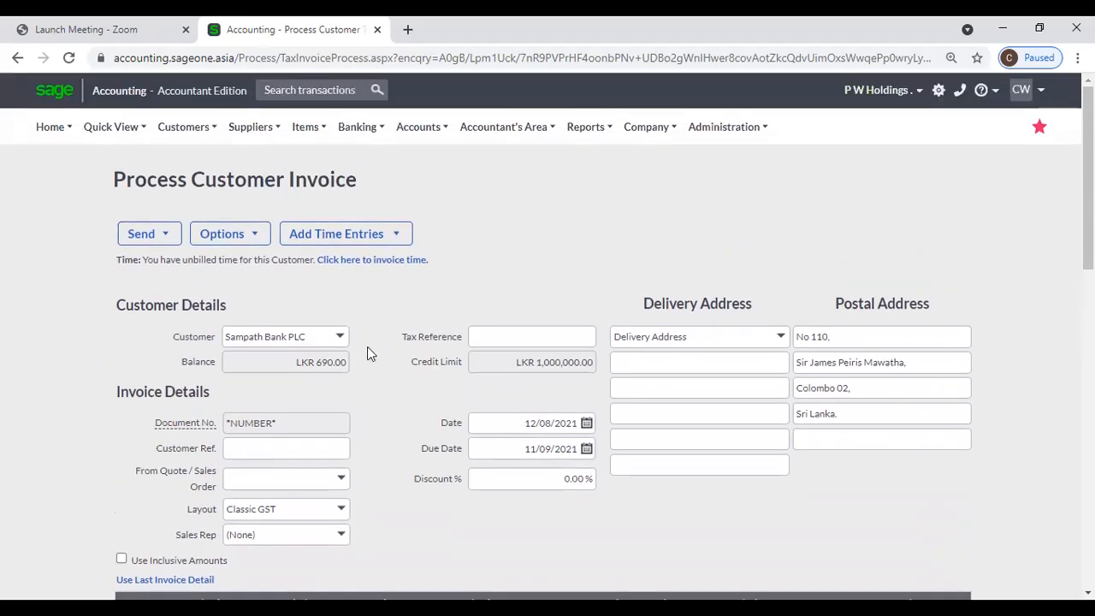
Step: Leave the invoice without saving and open the list of time tracking users
left_click(183, 127)
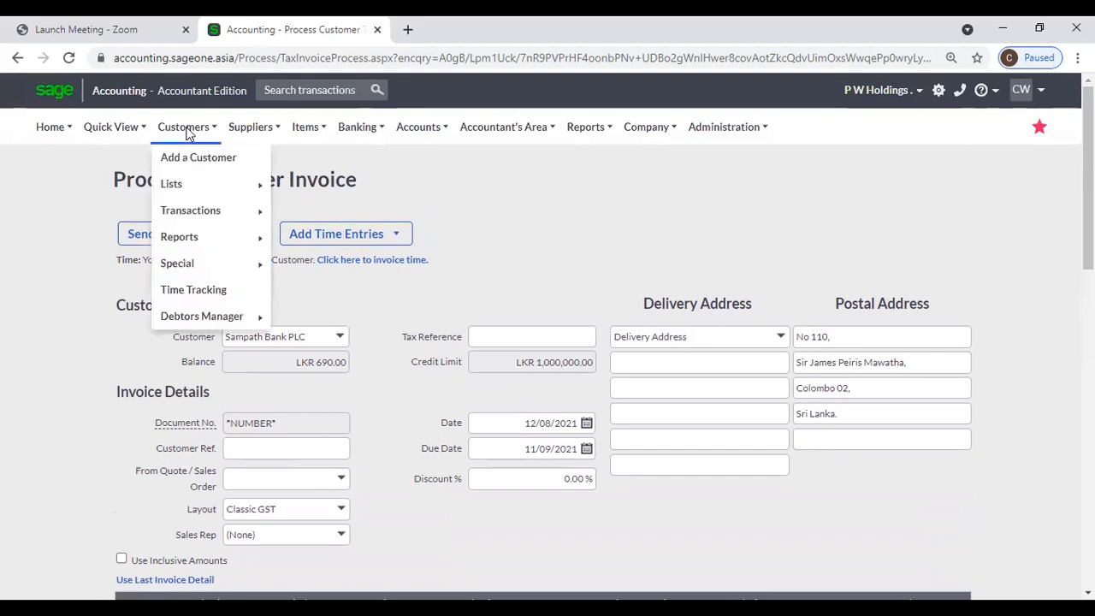
mouse_move(193, 246)
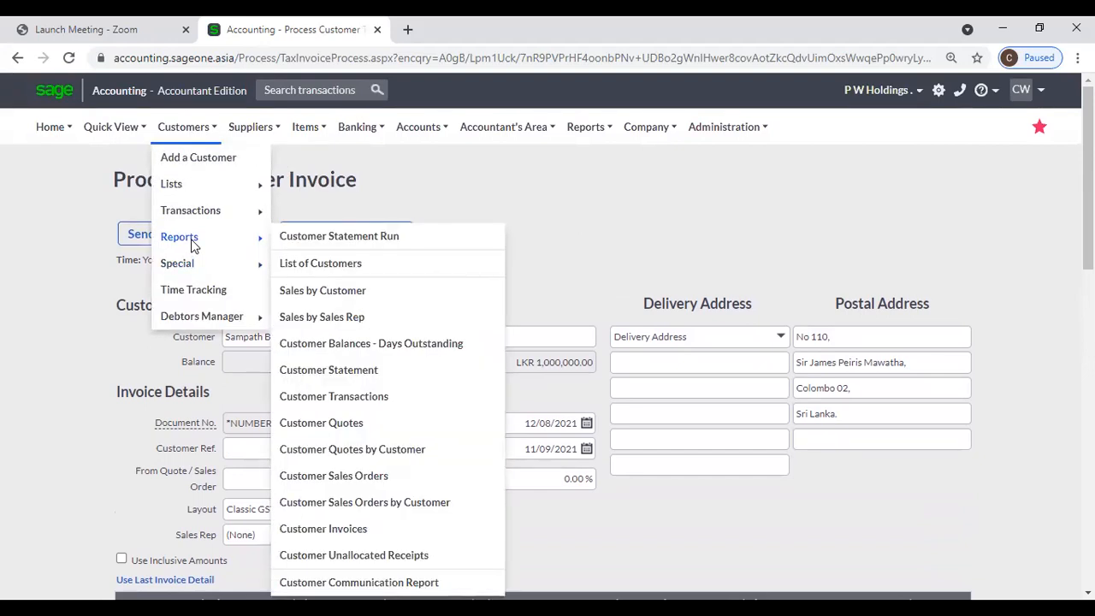
left_click(192, 289)
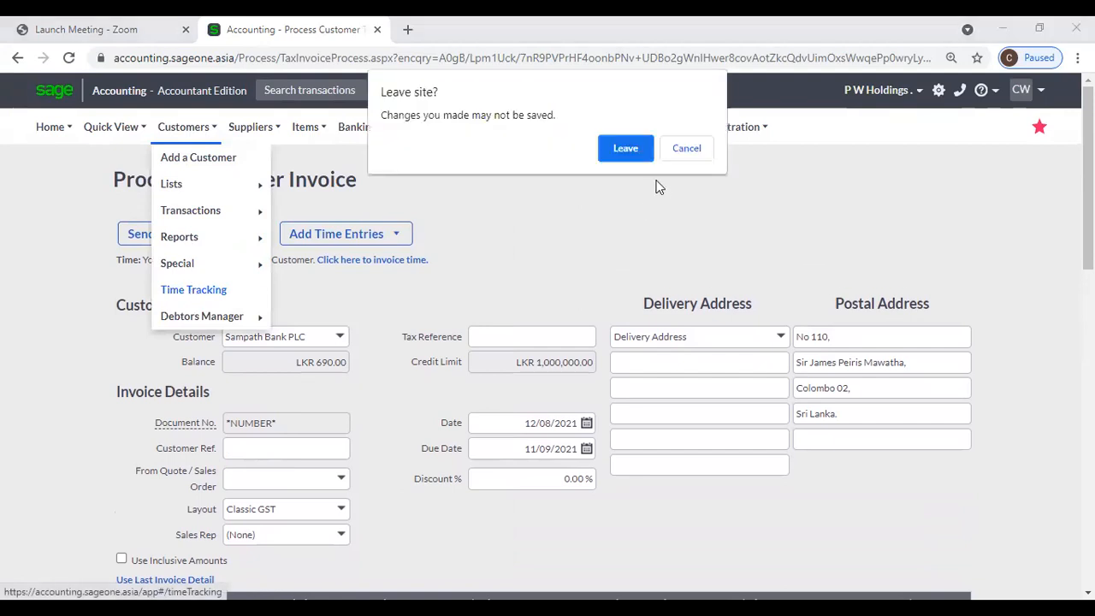
left_click(613, 154)
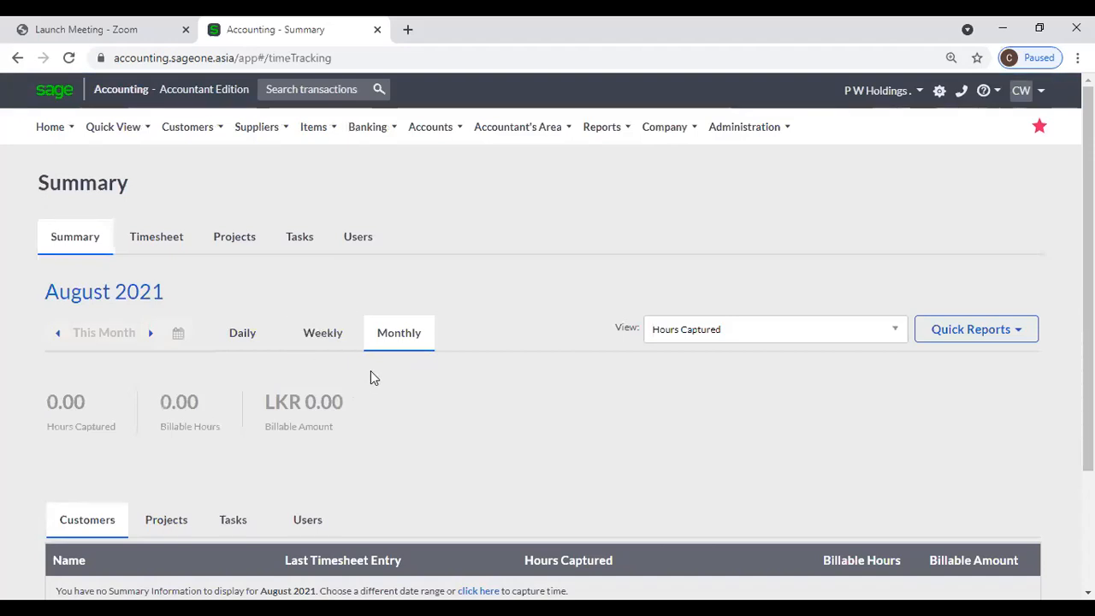
left_click(364, 248)
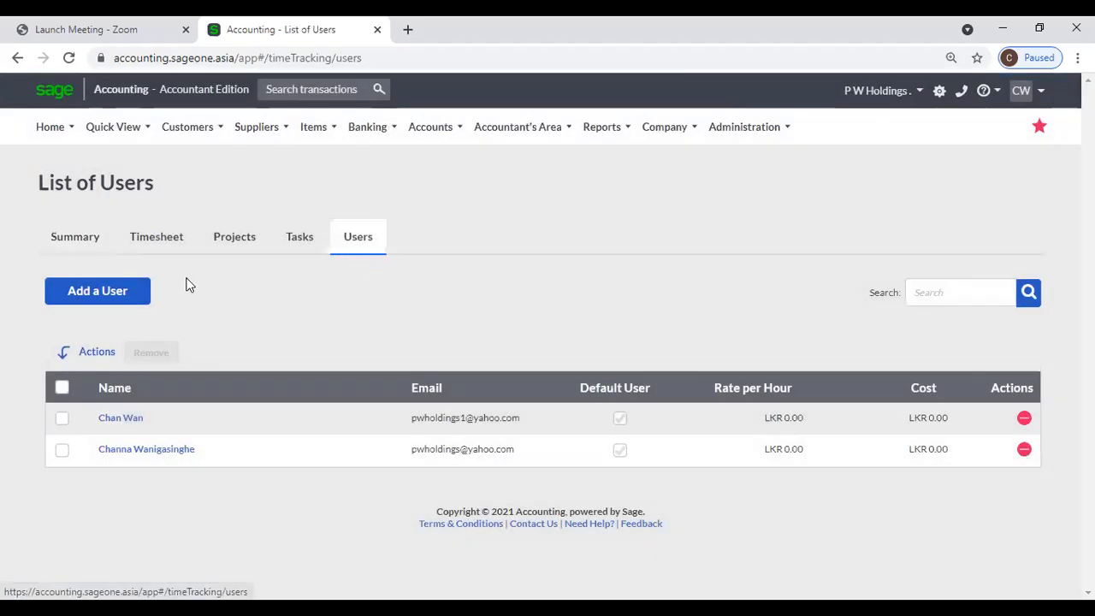
Step: Start a new time tracking user and choose Quantity Surveyor as the name
left_click(133, 291)
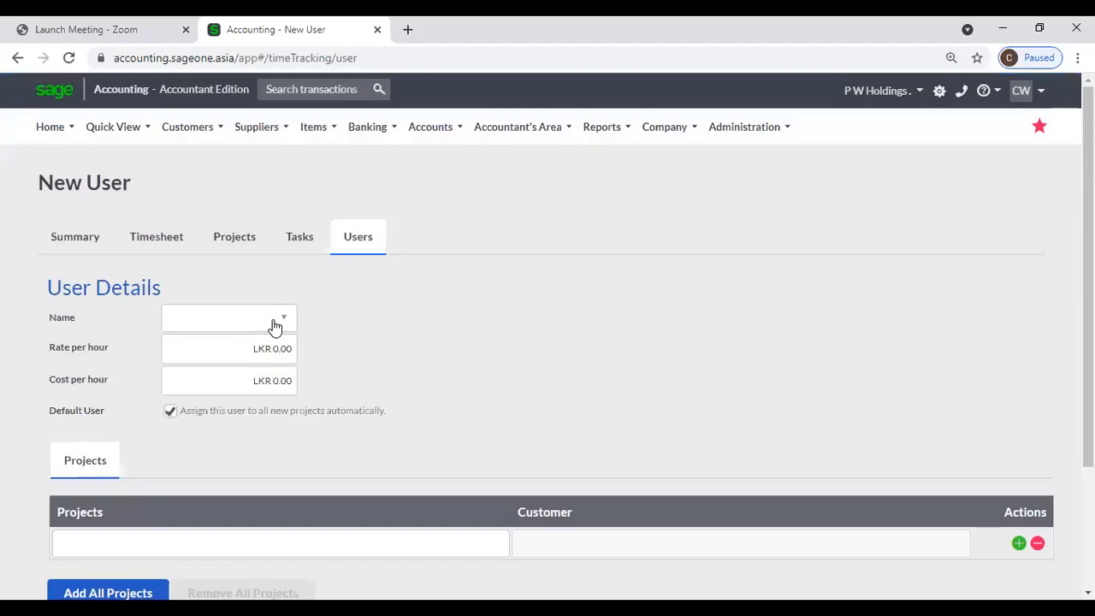
left_click(274, 324)
left_click(237, 380)
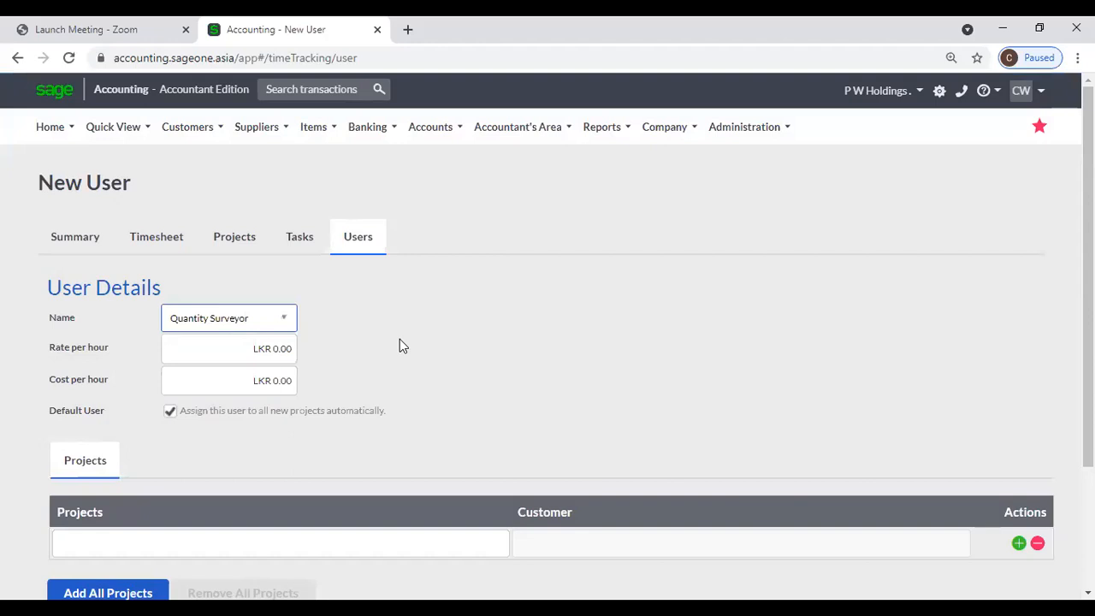
Step: Assign all projects to the new Quantity Surveyor user and look over the assigned project list
scroll(296, 359, "down", 2)
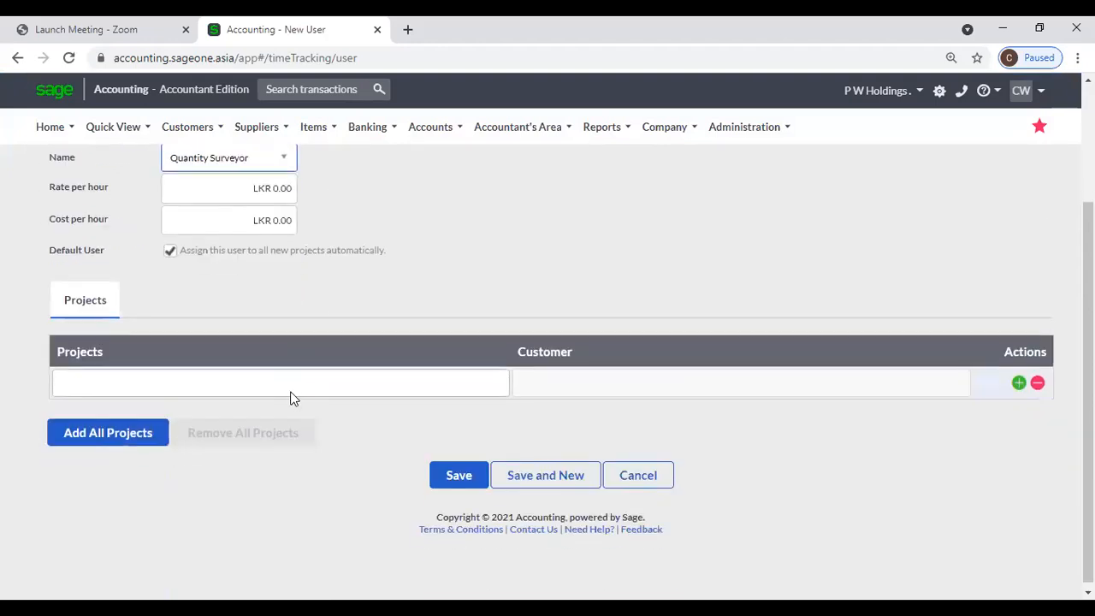
scroll(453, 325, "up", 1)
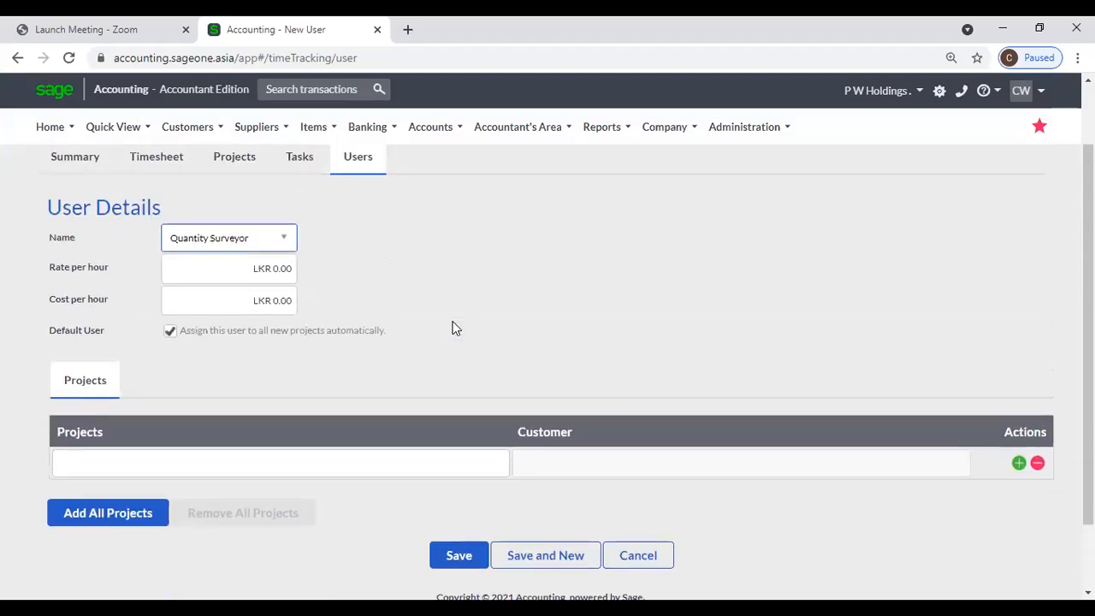
scroll(454, 327, "up", 1)
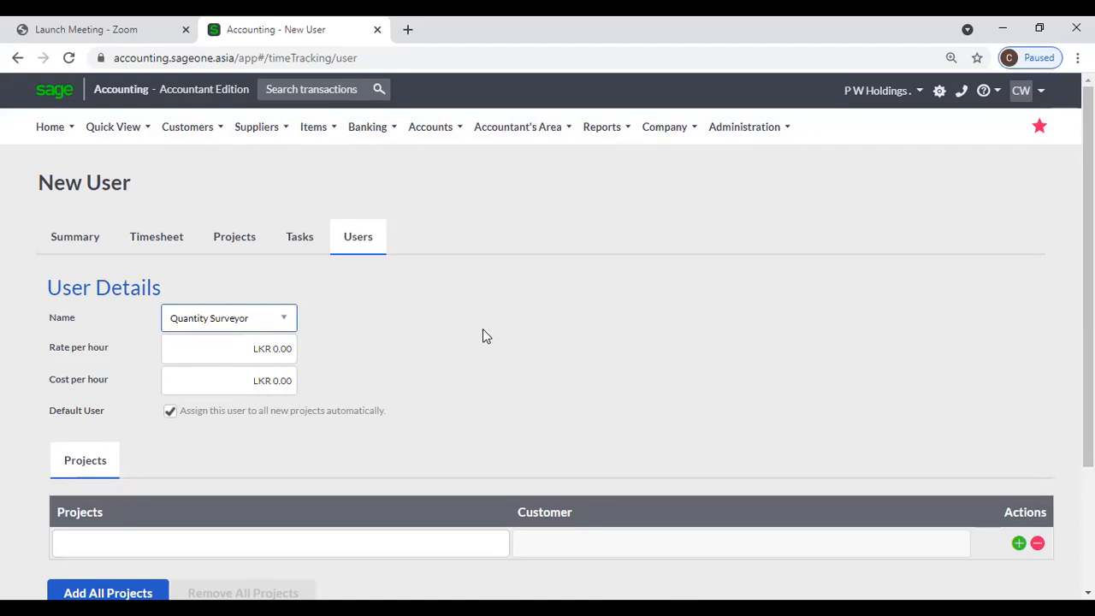
scroll(482, 336, "down", 1)
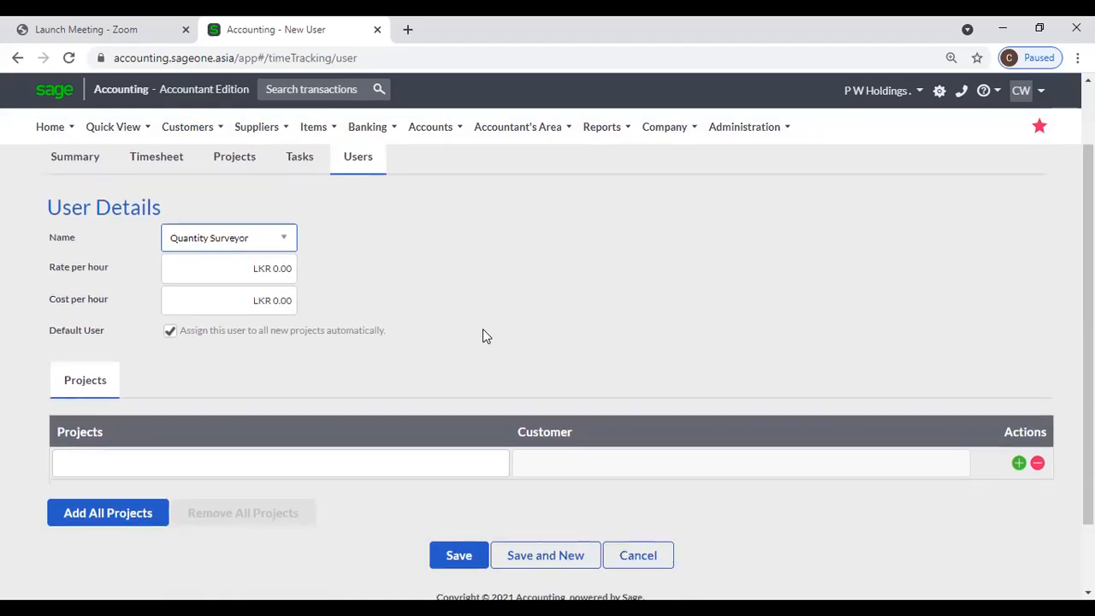
scroll(482, 336, "down", 1)
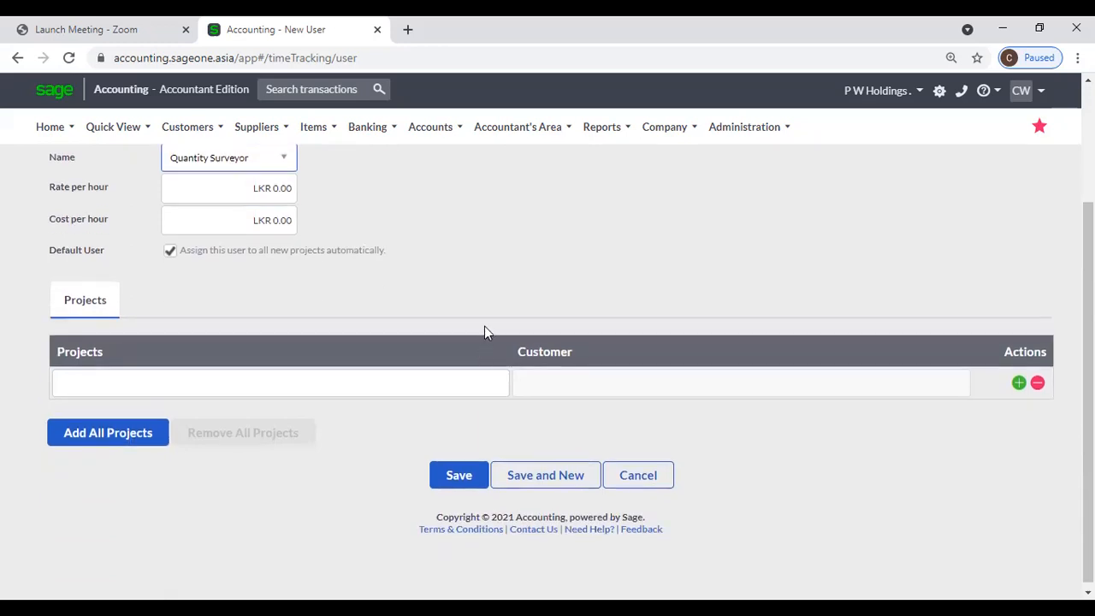
scroll(484, 334, "up", 1)
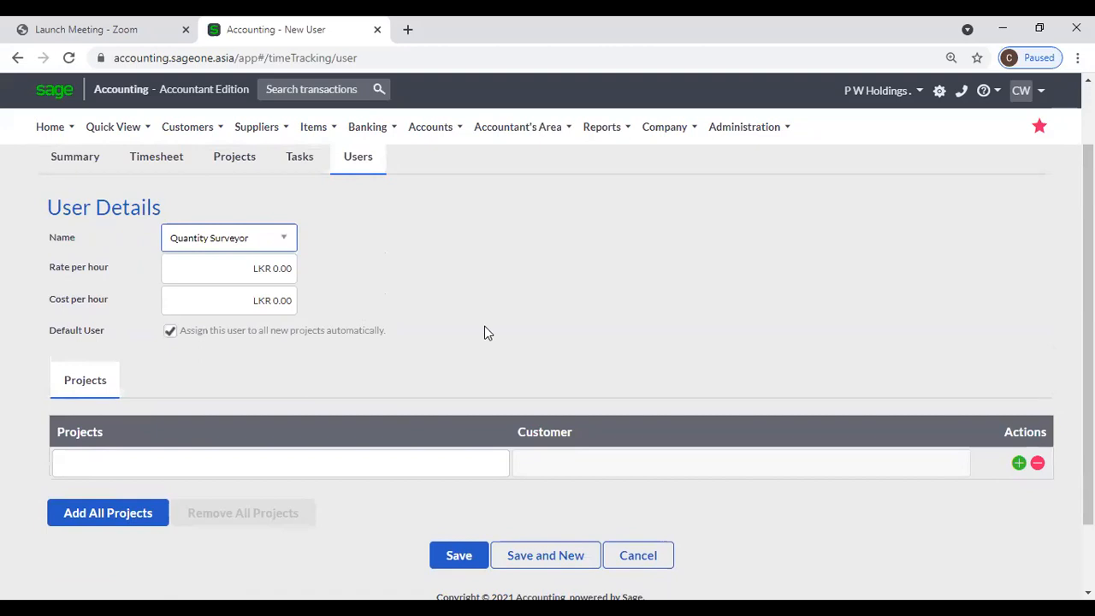
left_click(159, 516)
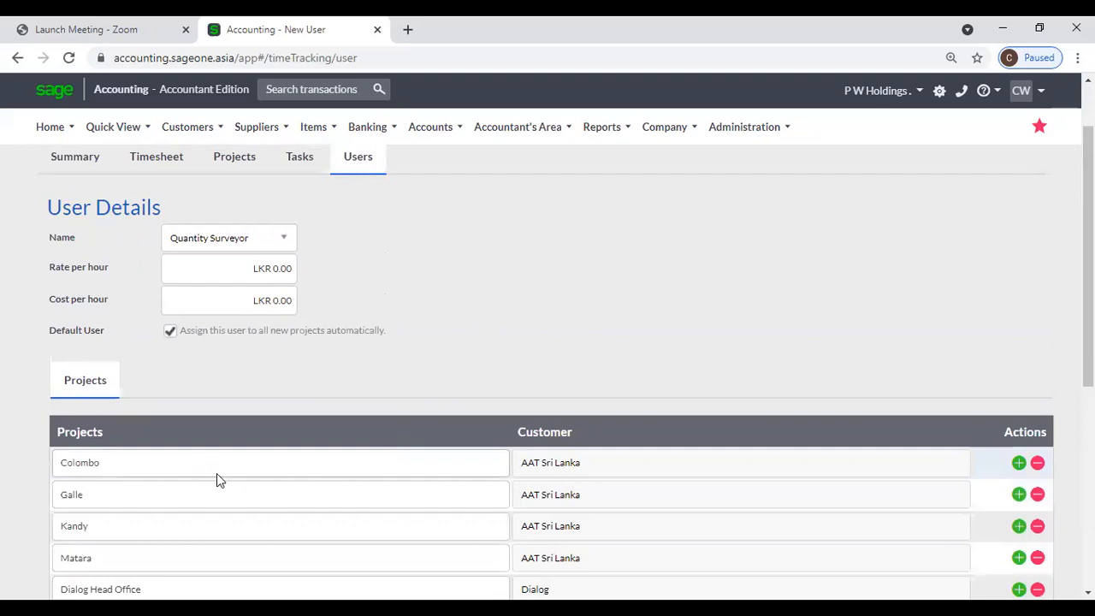
scroll(358, 506, "down", 5)
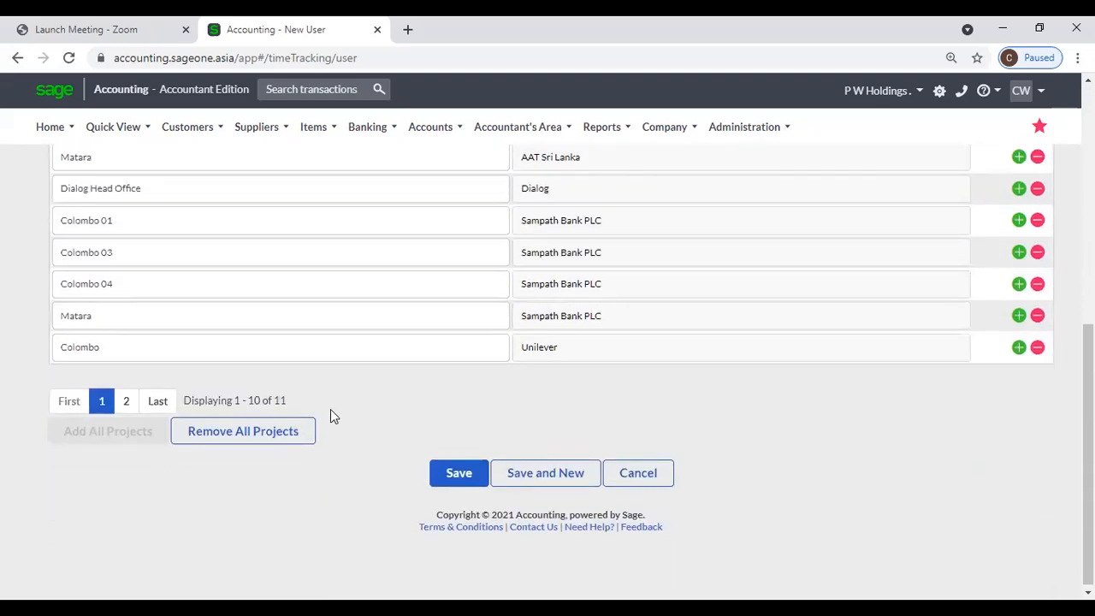
scroll(330, 409, "up", 4)
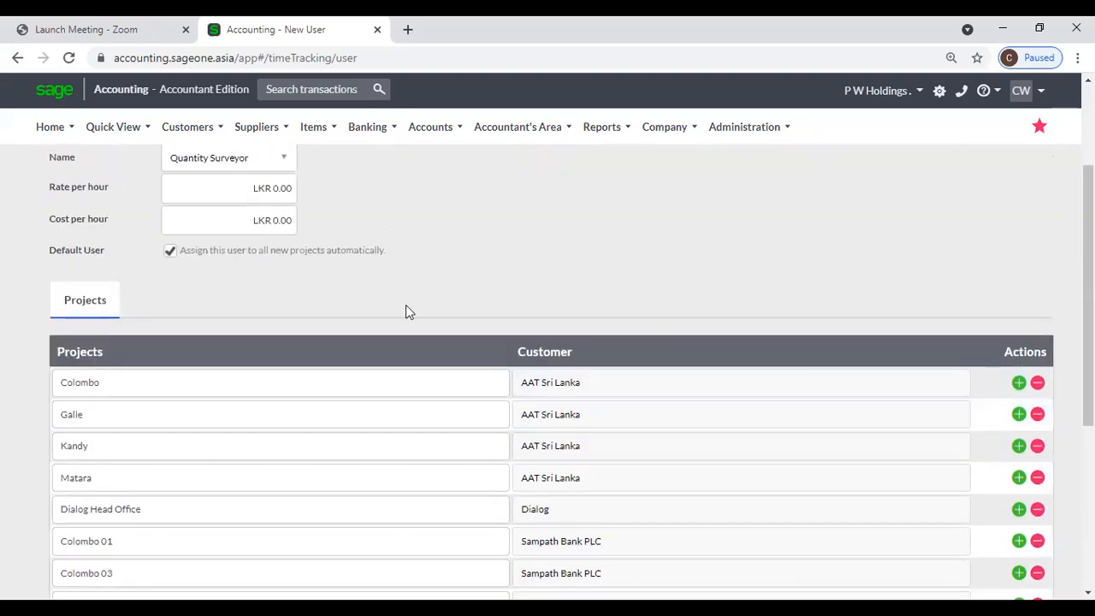
Step: Go to the second page of the user's assigned projects and insert an extra blank project row
scroll(406, 307, "down", 3)
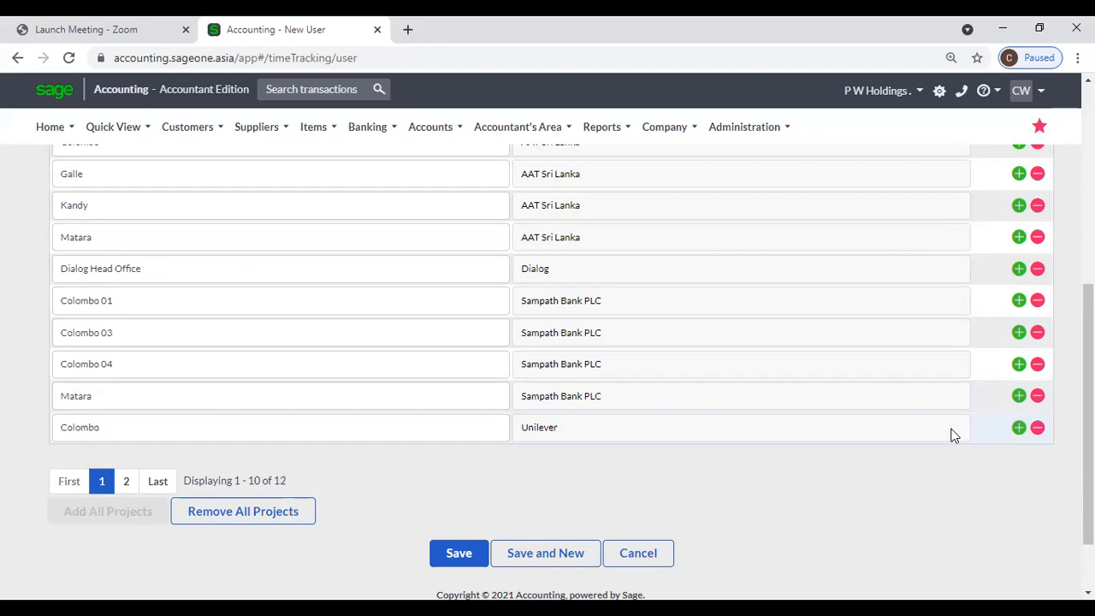
left_click(127, 482)
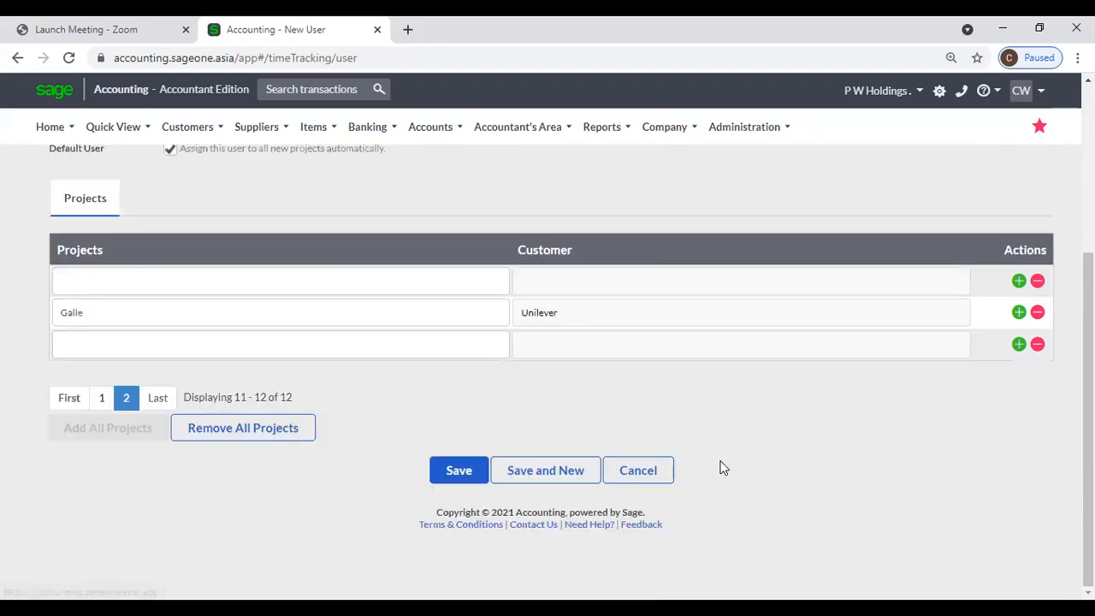
left_click(1019, 344)
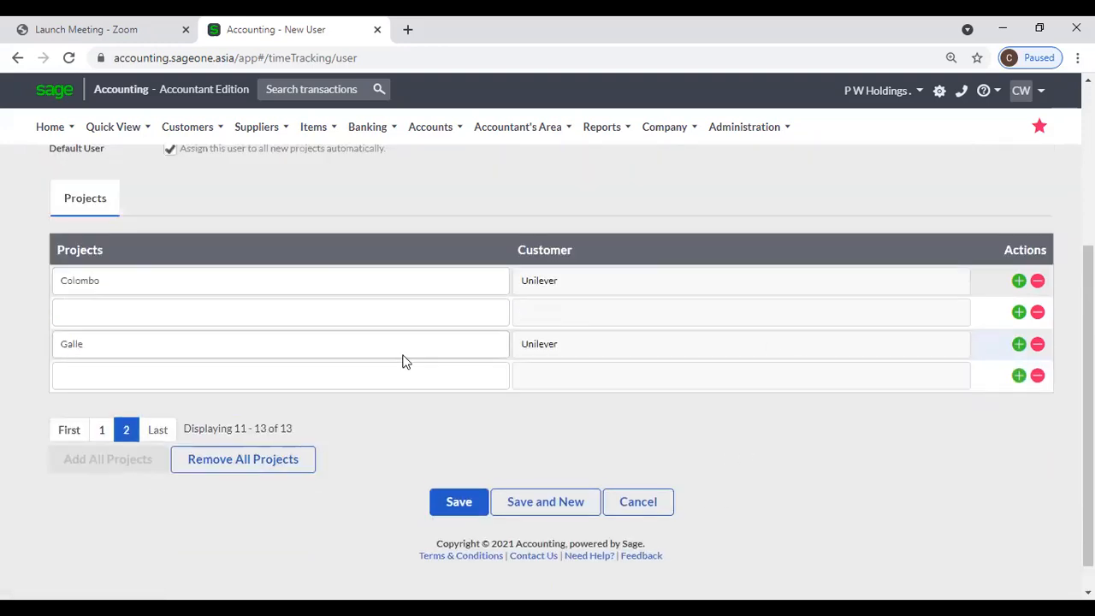
scroll(402, 361, "up", 3)
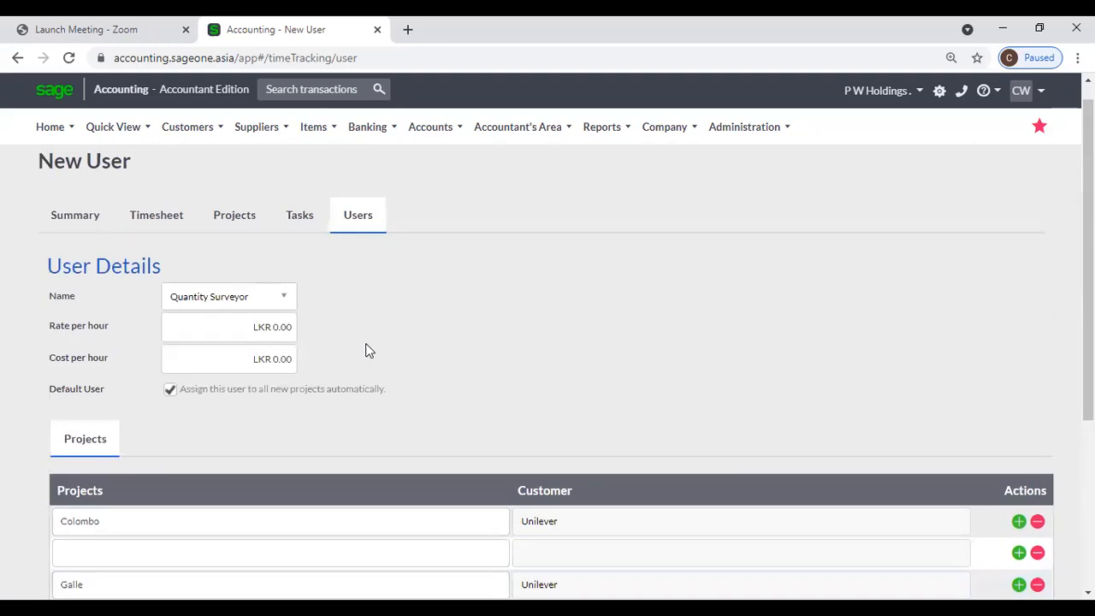
Step: Leave the new user without saving and open the list of time tracking tasks
left_click(297, 219)
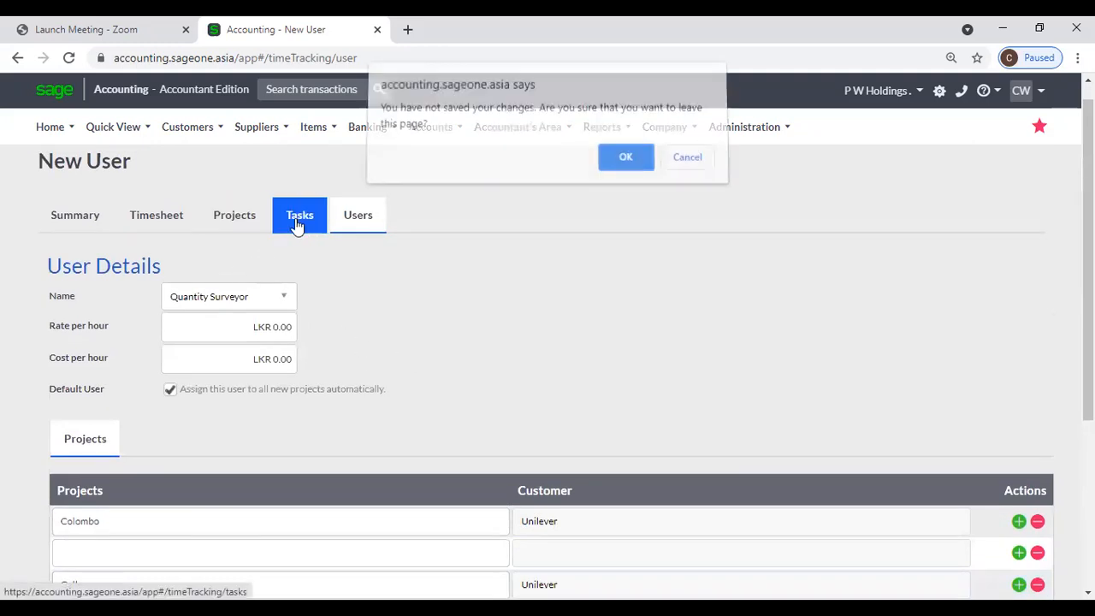
left_click(626, 164)
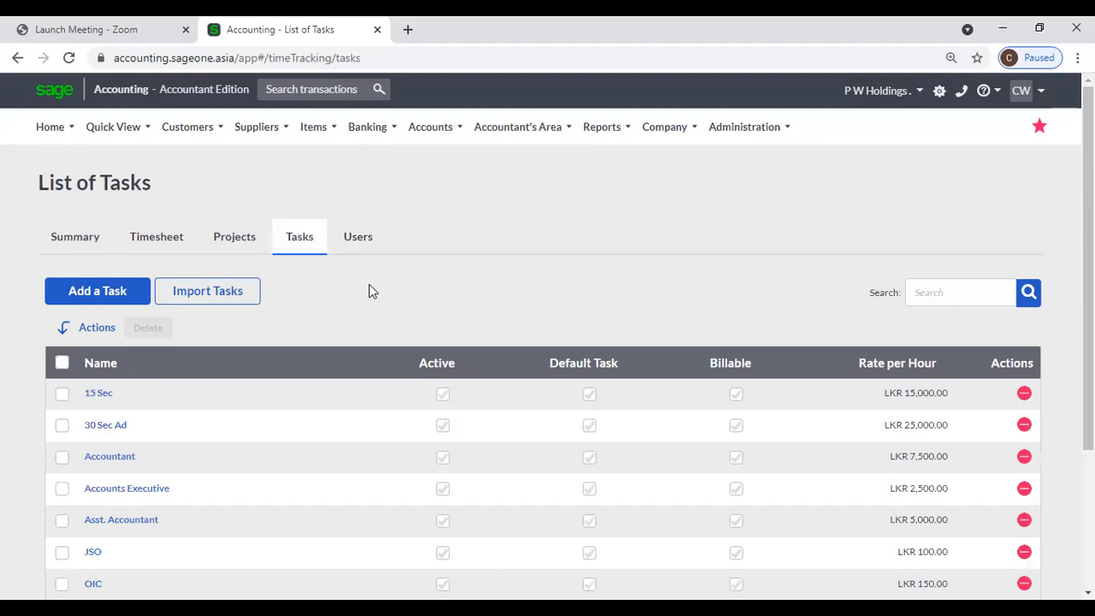
scroll(361, 288, "down", 1)
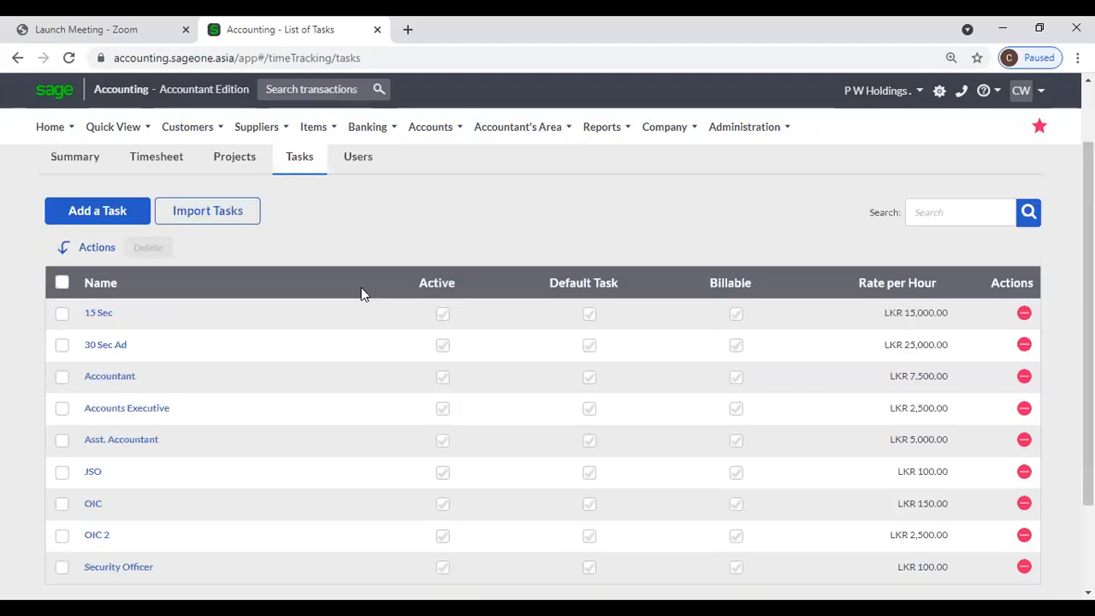
Step: Look over the list of time tracking tasks with their active, default and billable settings and hourly rates
left_click(550, 128)
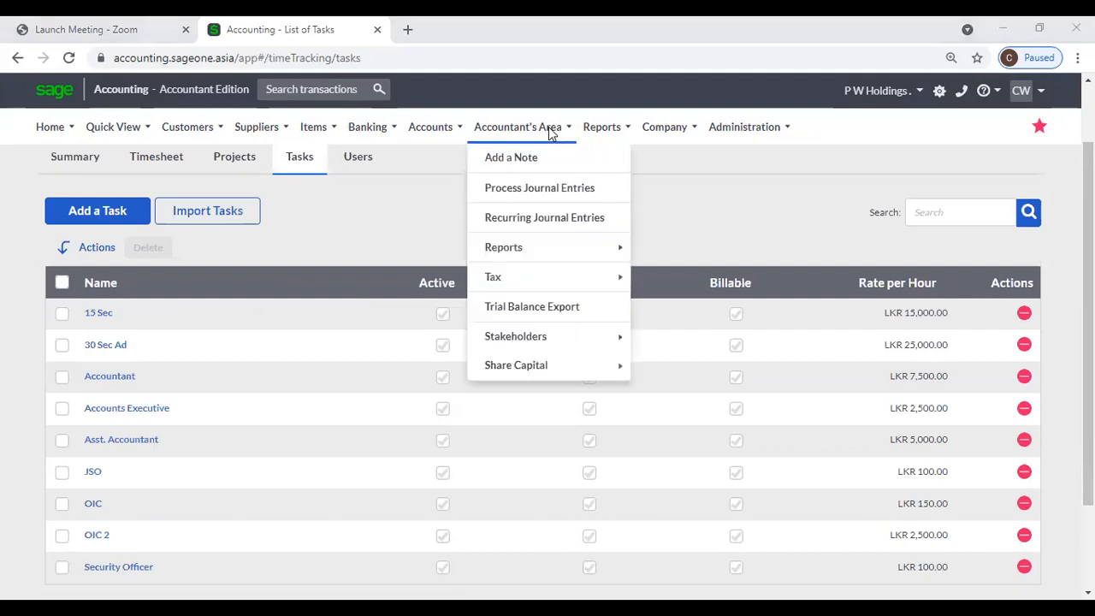
left_click(549, 126)
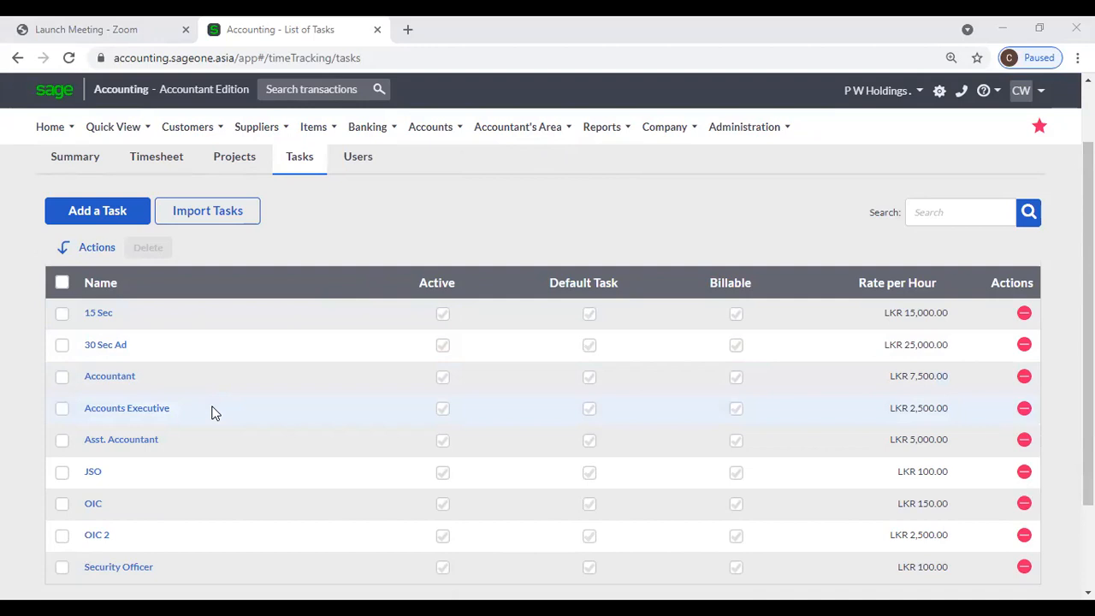
scroll(213, 413, "down", 2)
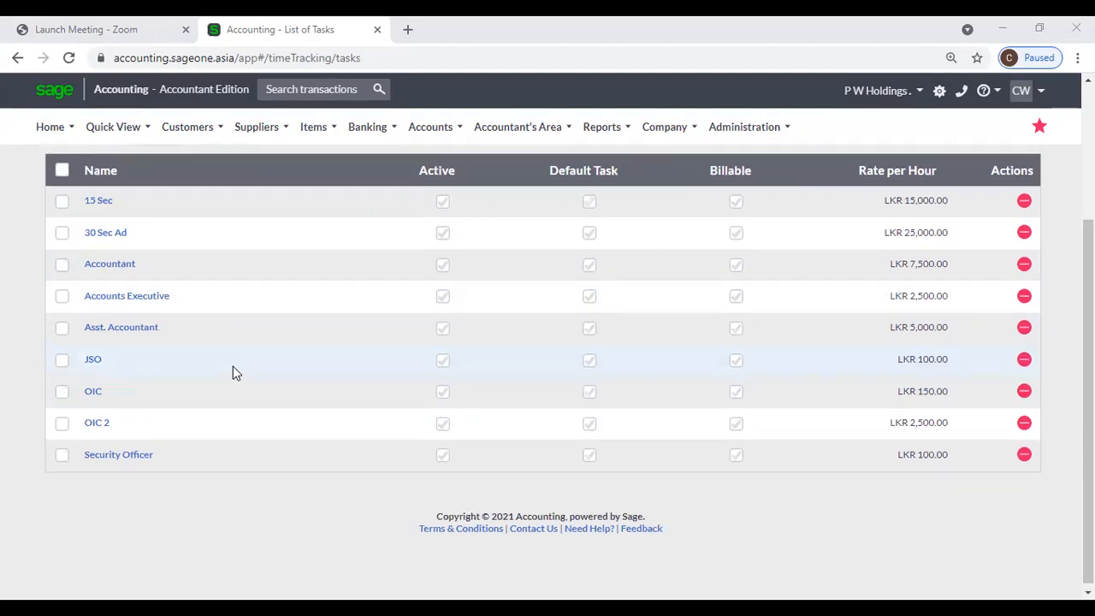
scroll(233, 366, "up", 1)
scroll(233, 366, "up", 1)
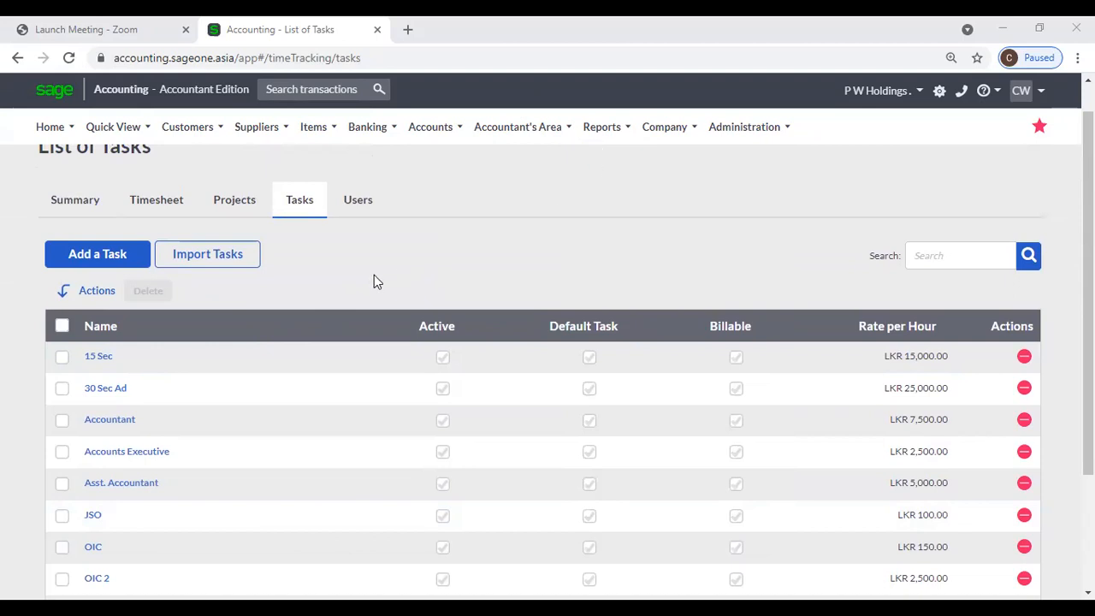
scroll(374, 281, "up", 1)
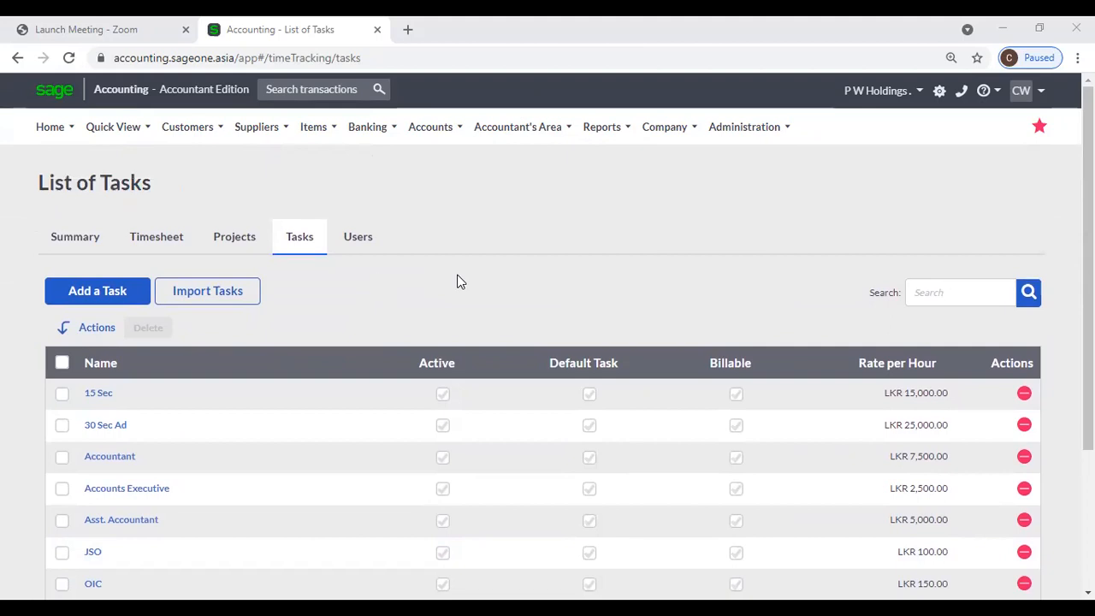
left_click(332, 137)
mouse_move(337, 185)
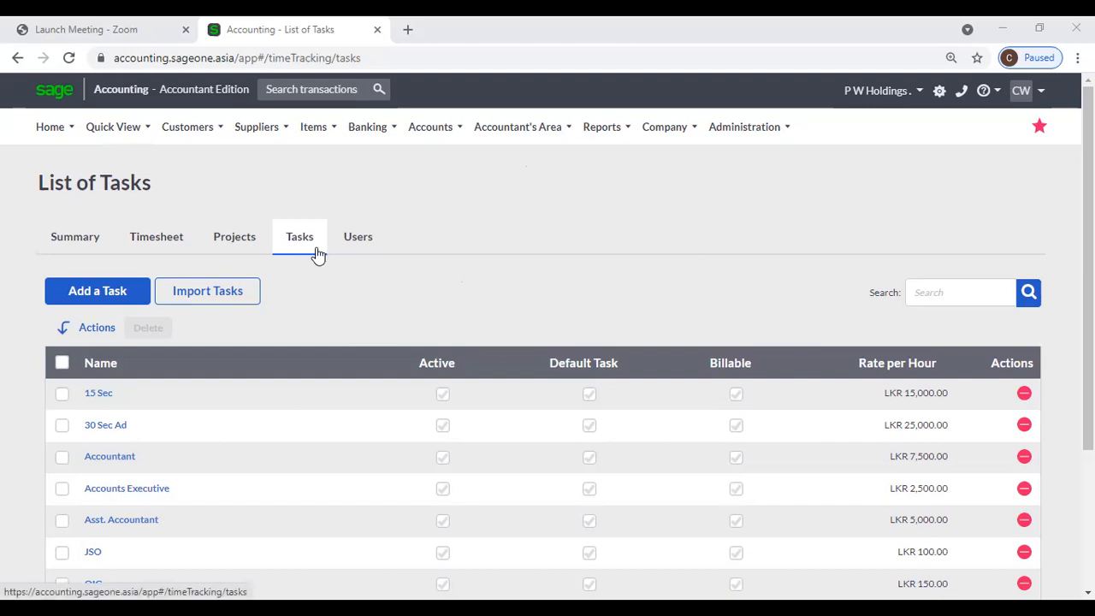
scroll(340, 288, "down", 2)
scroll(195, 238, "up", 2)
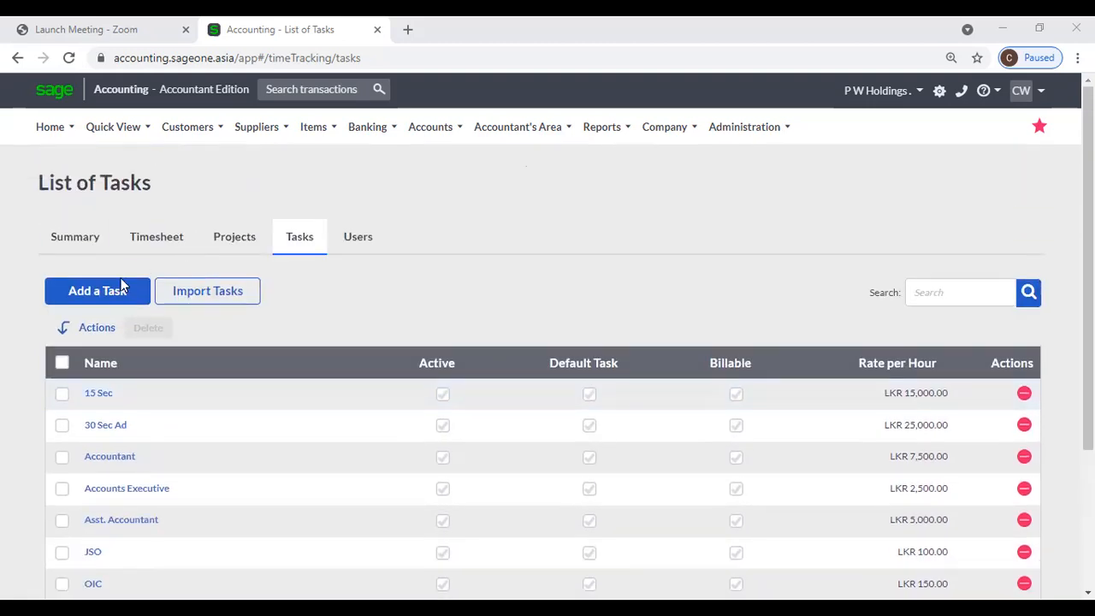
Step: Start a new time tracking task and set its rate per hour to LKR 5,000.00
left_click(119, 302)
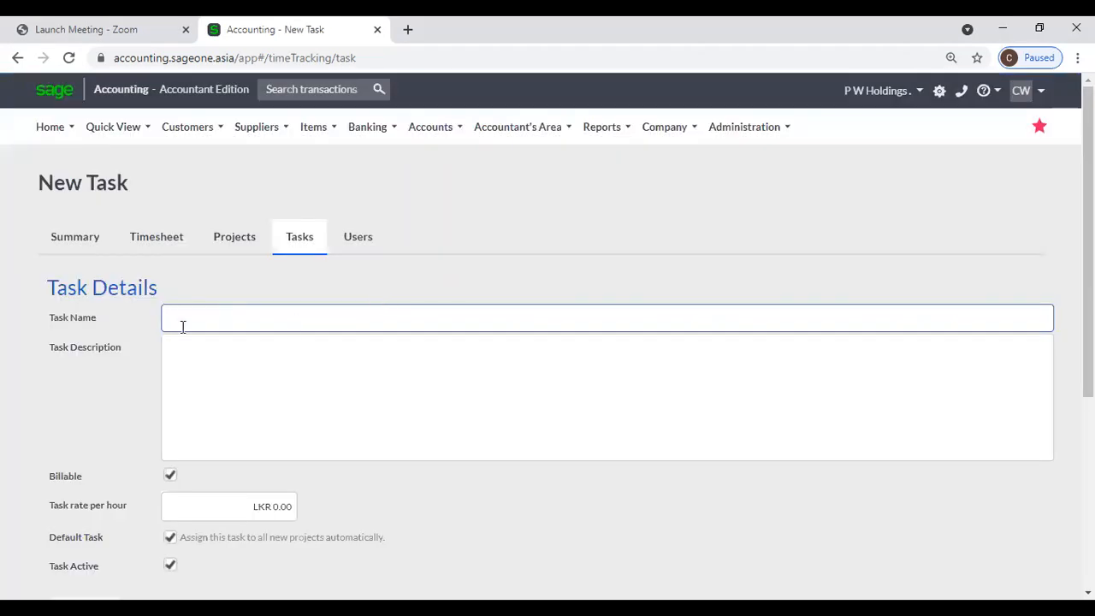
left_click(278, 367)
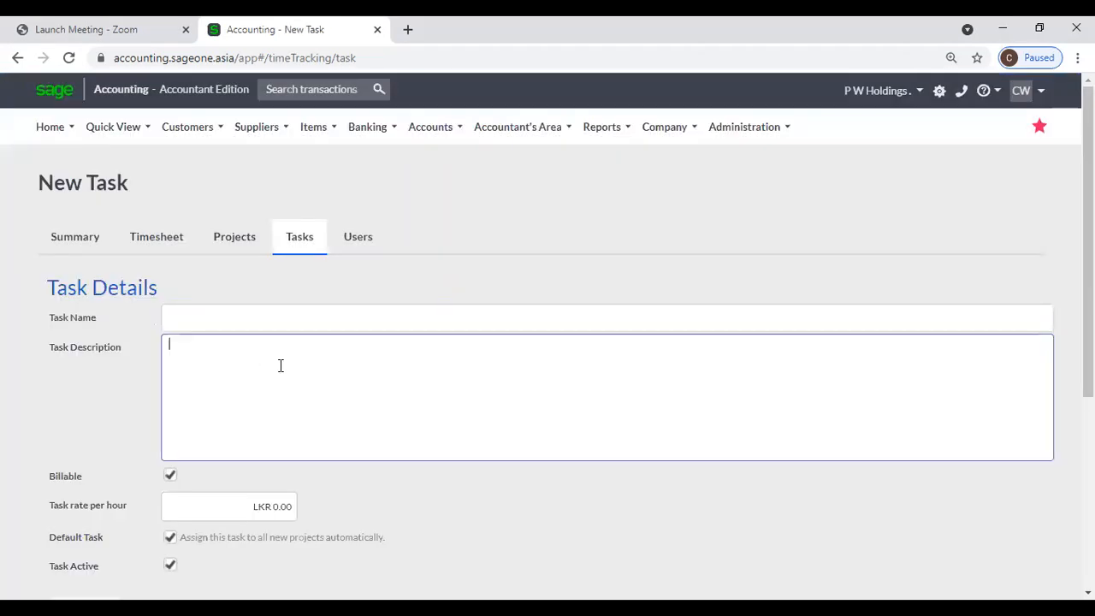
scroll(396, 363, "down", 2)
left_click(267, 351)
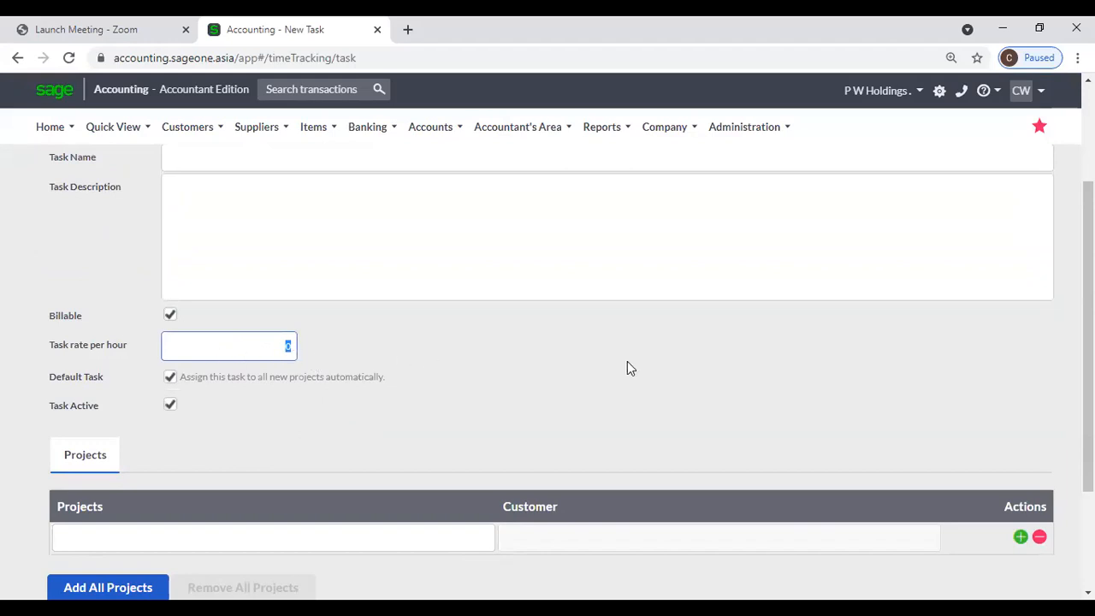
type("5000")
key("Tab")
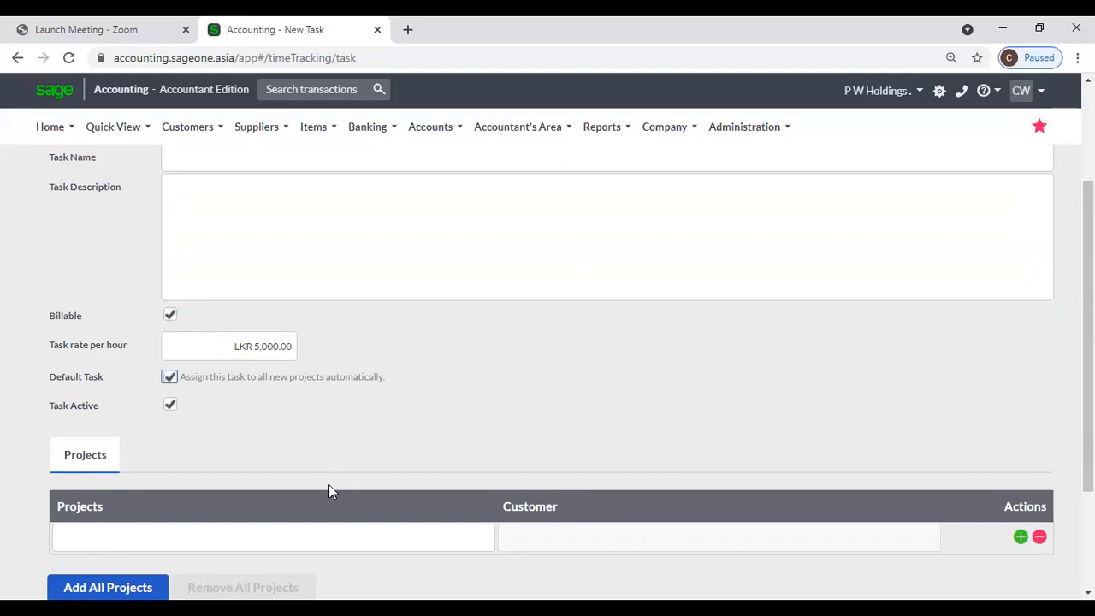
Step: Assign Unilever's Colombo project to the new task
scroll(329, 485, "down", 1)
left_click(350, 471)
left_click(412, 464)
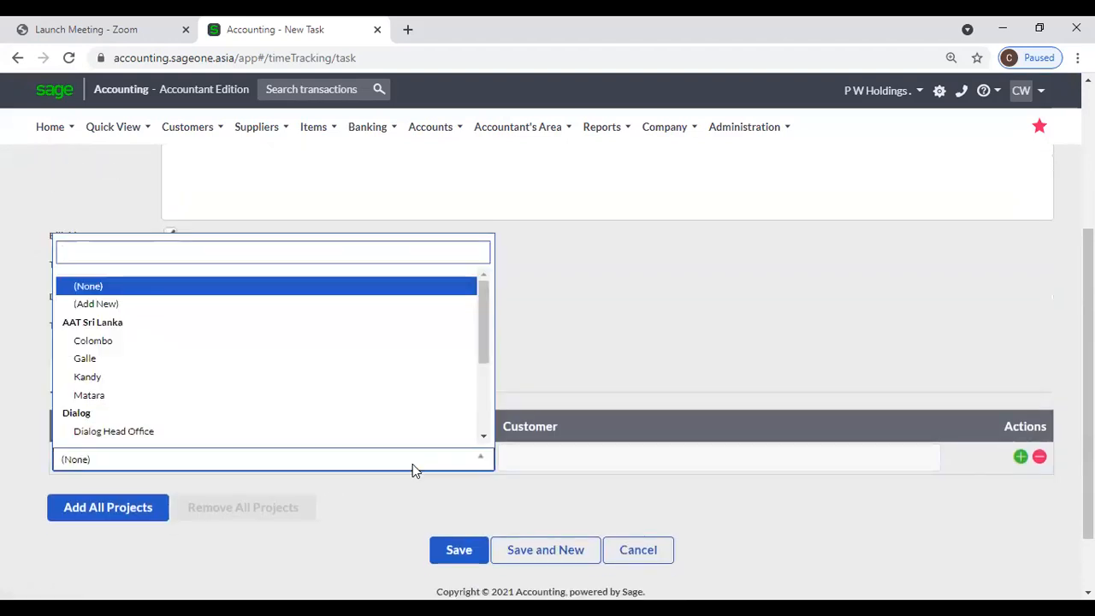
scroll(191, 359, "down", 2)
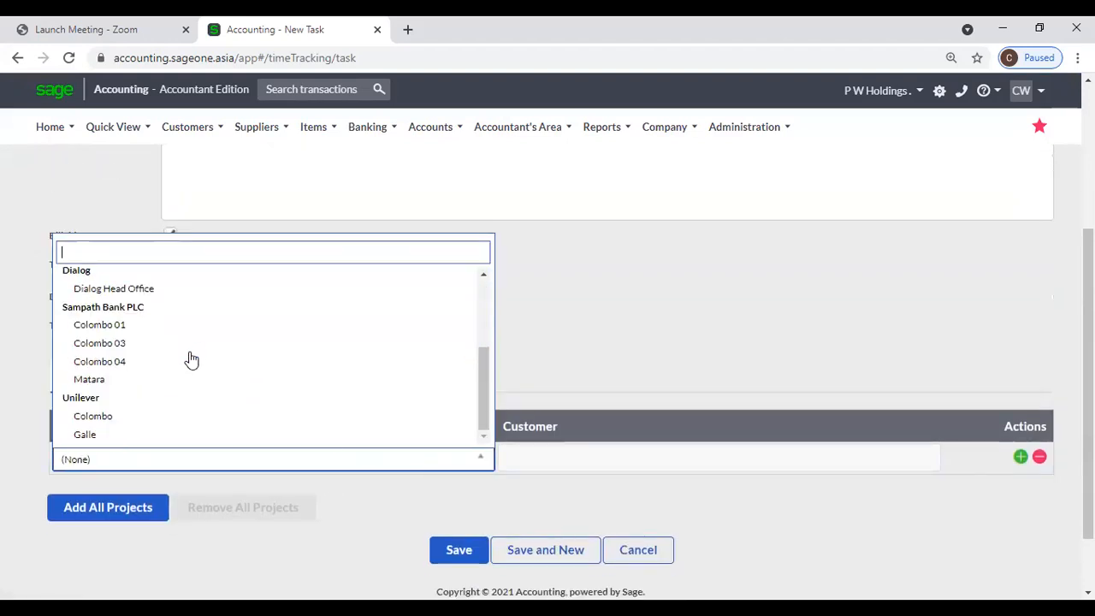
left_click(164, 418)
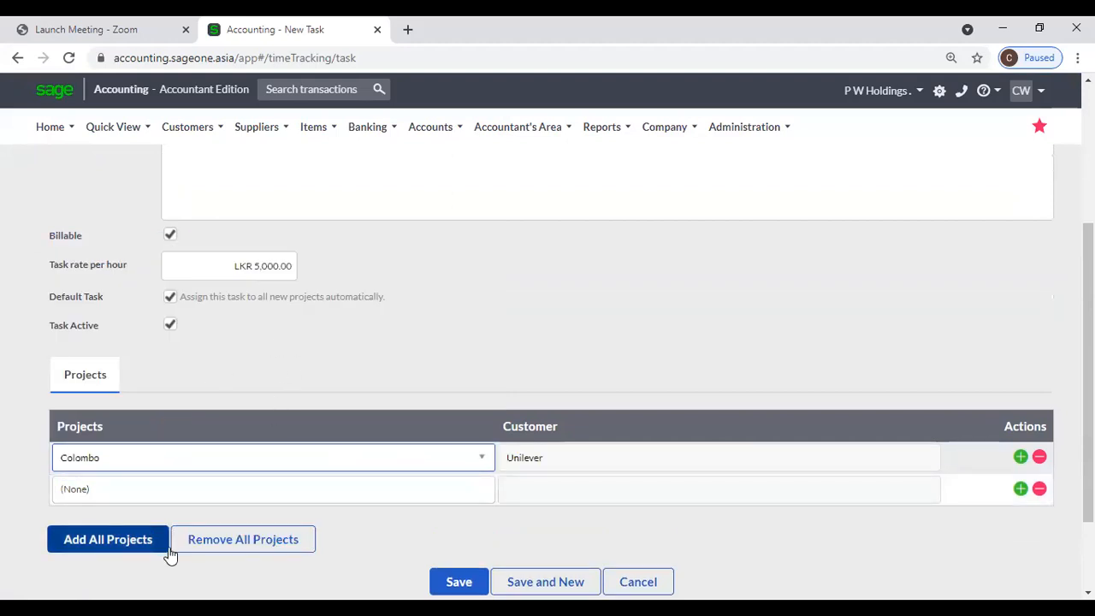
Step: Try to save the unnamed task and return to the list of tasks, discarding the entry
left_click(446, 582)
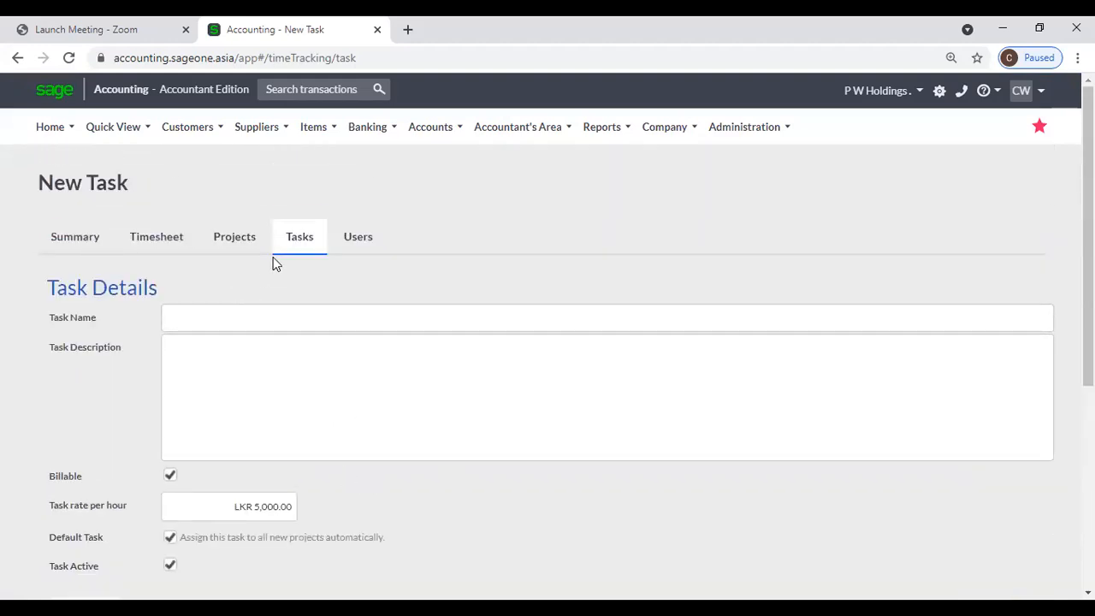
left_click(300, 242)
left_click(631, 167)
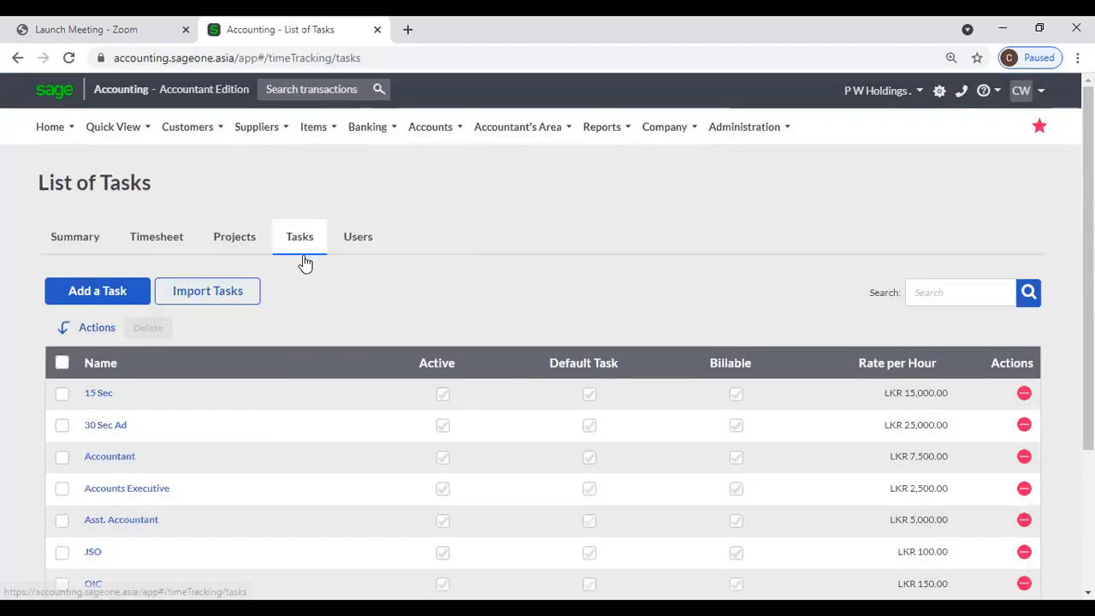
left_click(98, 295)
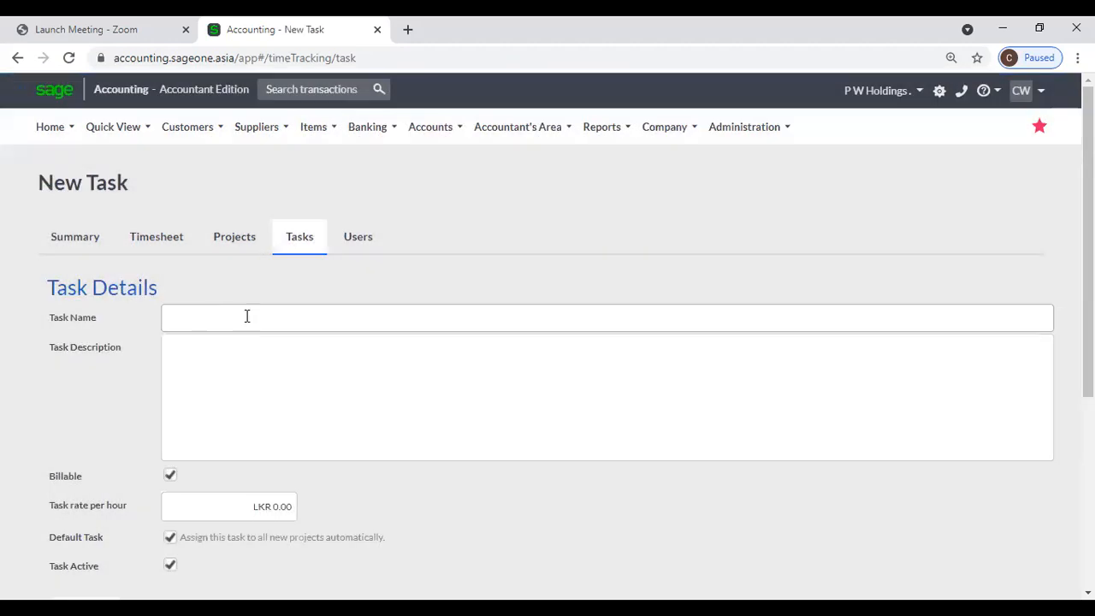
left_click(248, 360)
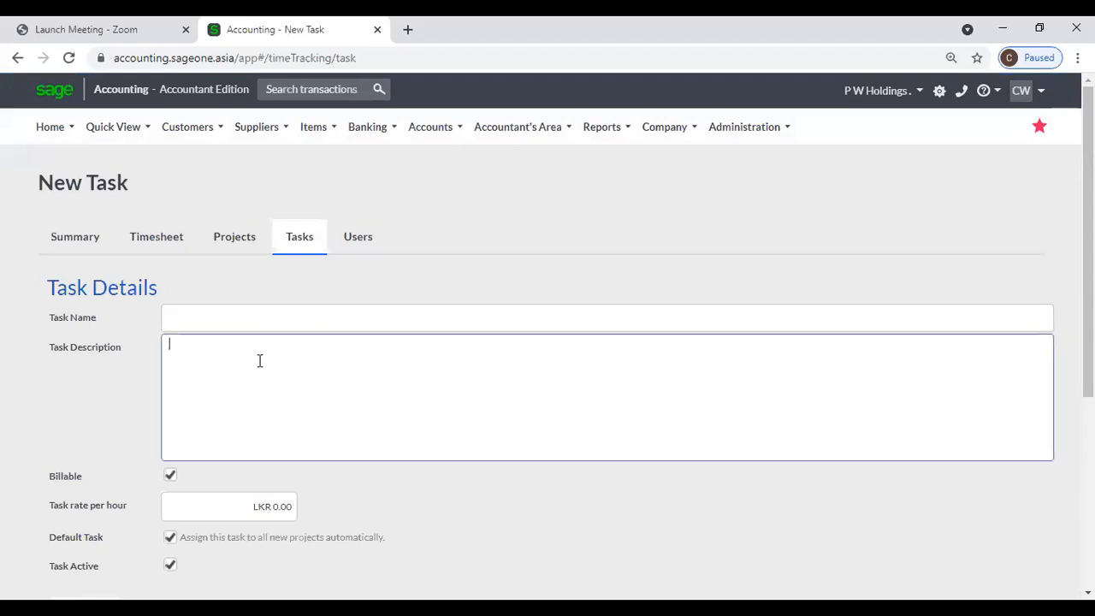
scroll(262, 420, "down", 1)
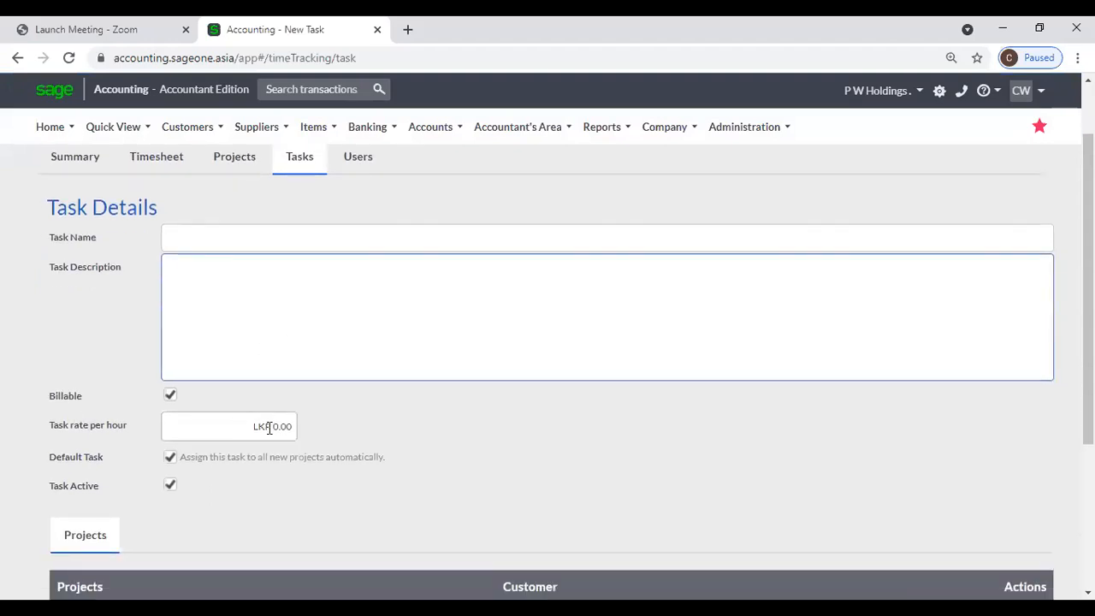
left_click(291, 160)
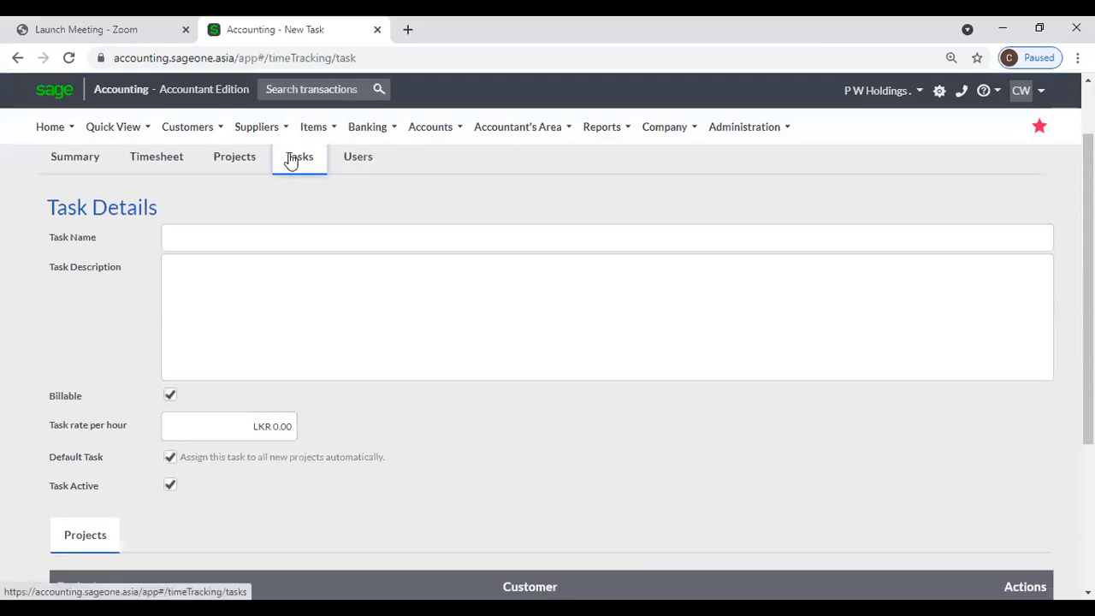
Step: Open the existing Accountant task and examine its description, hourly rate, default settings and assigned projects
scroll(159, 437, "down", 1)
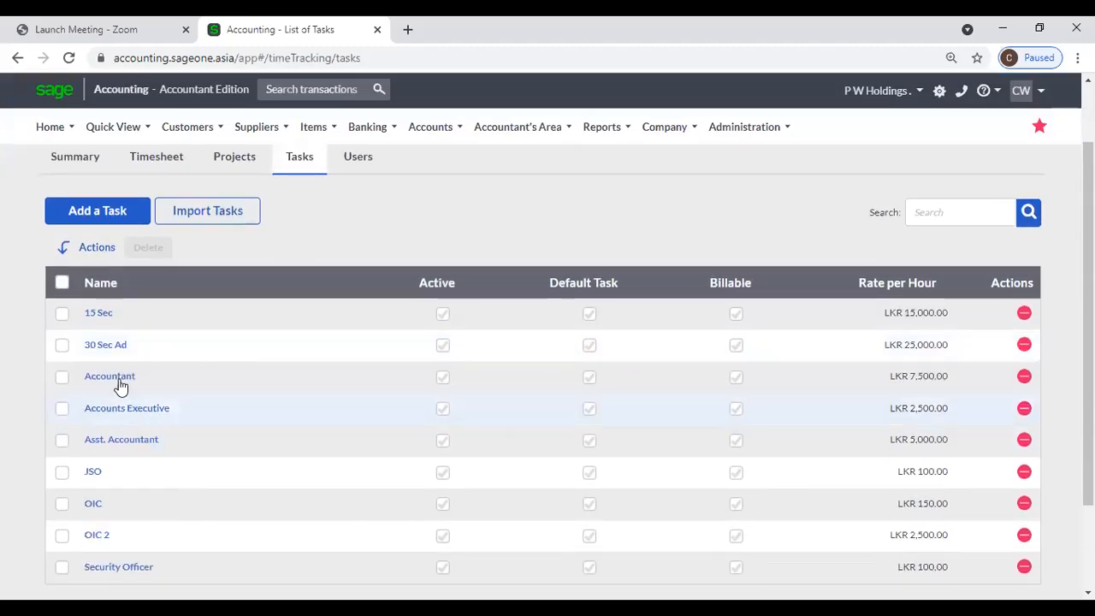
left_click(117, 377)
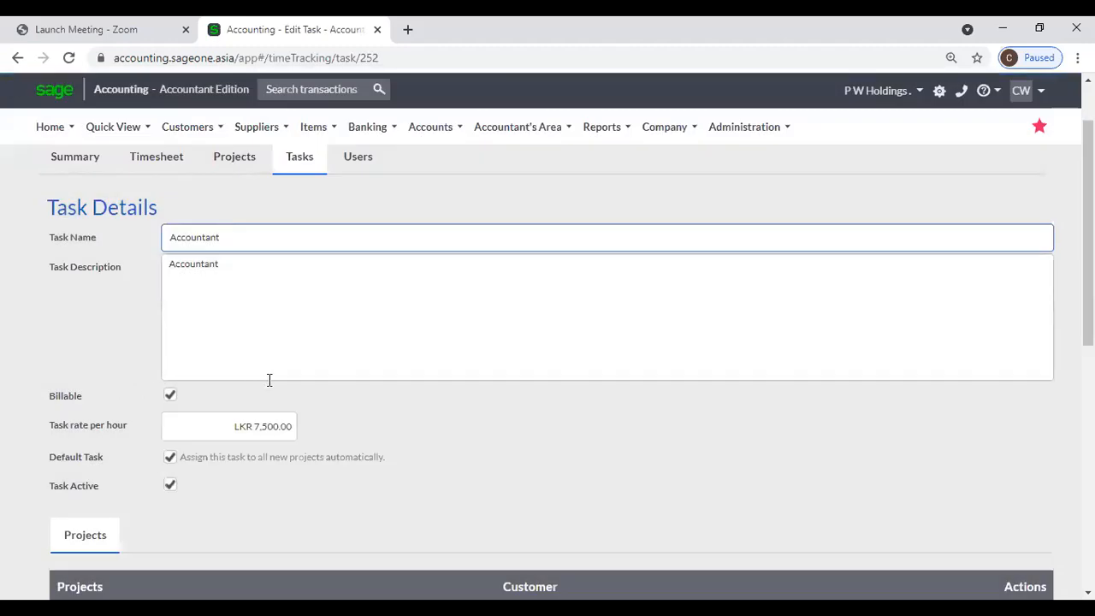
scroll(297, 379, "down", 1)
scroll(296, 379, "down", 4)
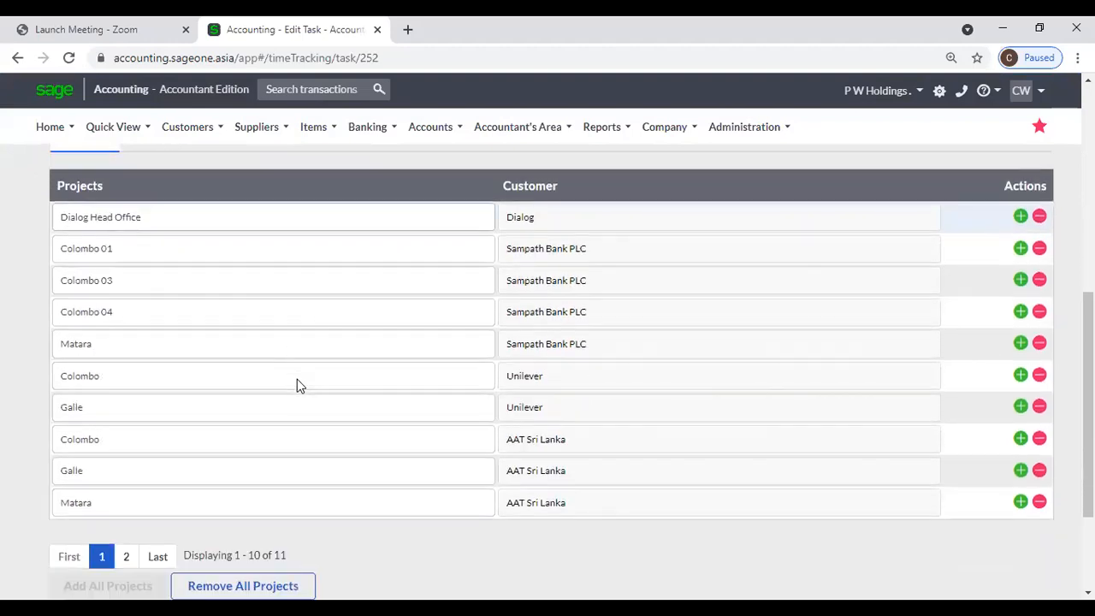
scroll(341, 462, "down", 1)
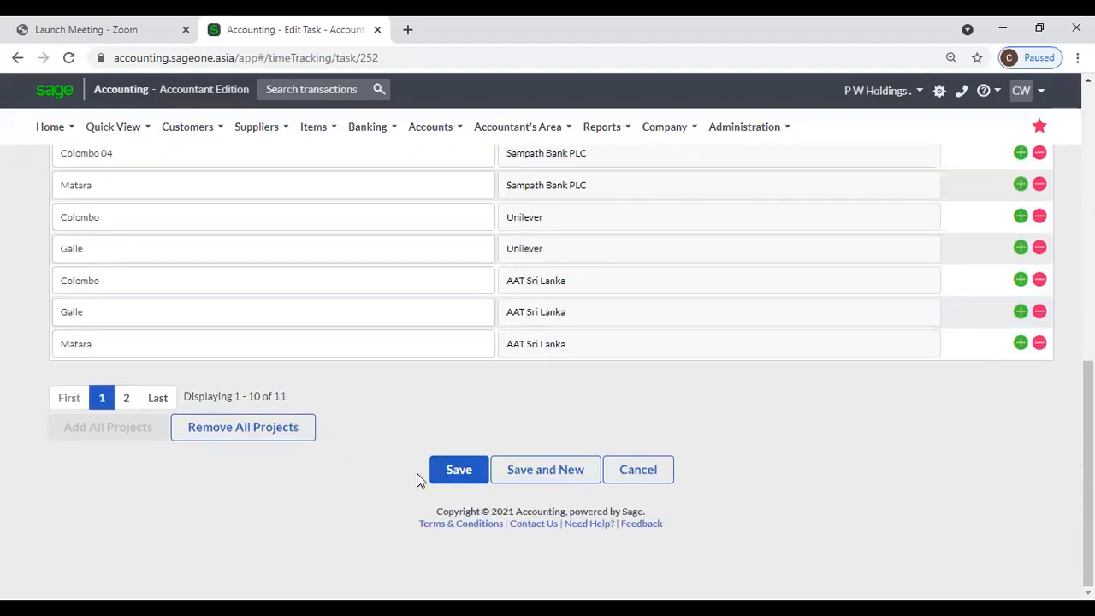
scroll(420, 479, "up", 4)
scroll(420, 481, "up", 2)
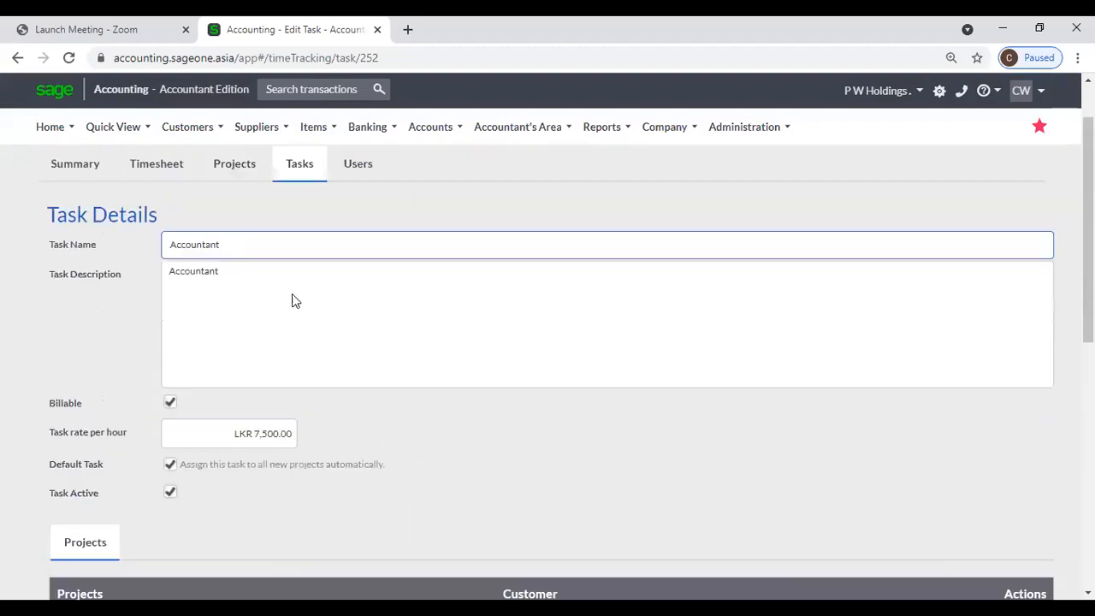
scroll(292, 300, "up", 1)
Step: Open the list of time tracking projects and look over the projects grouped by customer
left_click(216, 243)
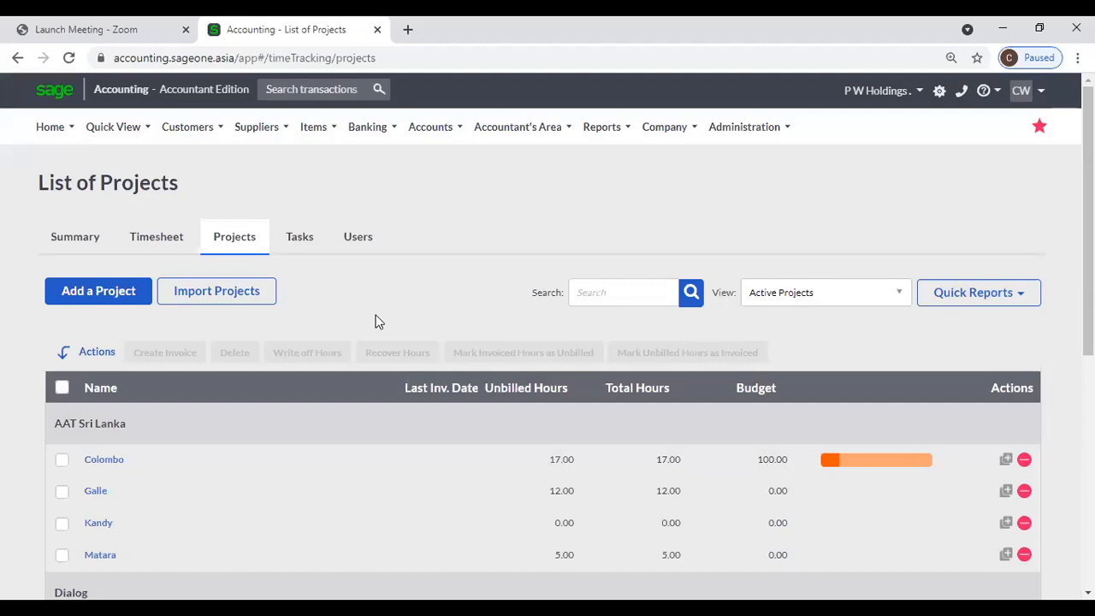
scroll(376, 321, "down", 2)
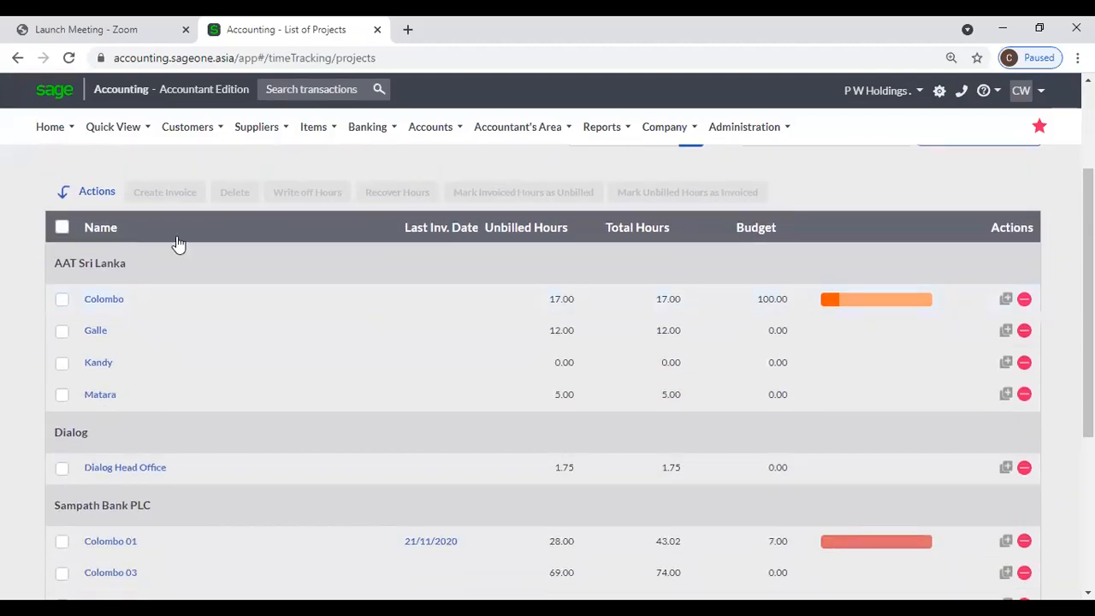
scroll(177, 244, "up", 1)
scroll(177, 244, "up", 1)
Step: Start a new time tracking project and choose Sampath Bank PLC as its customer, leaving the name and description blank
left_click(117, 299)
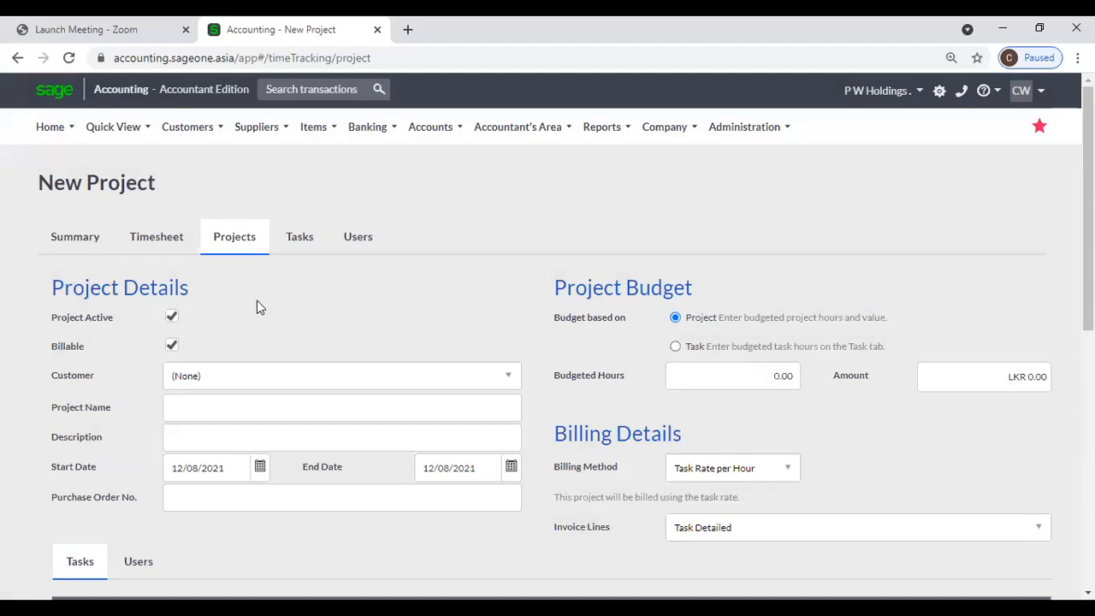
left_click(227, 248)
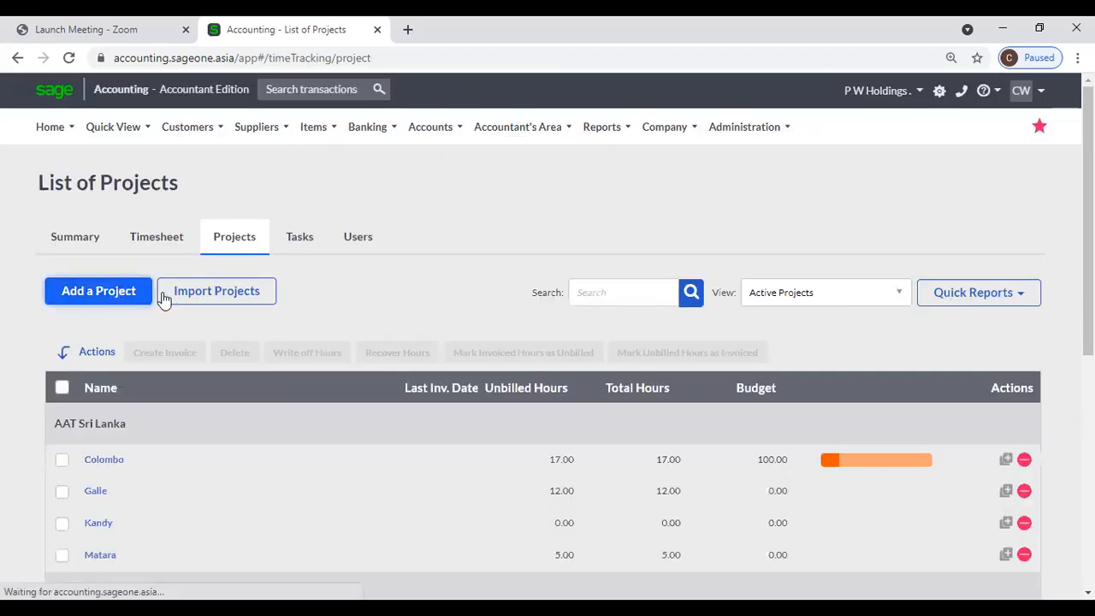
scroll(291, 227, "down", 2)
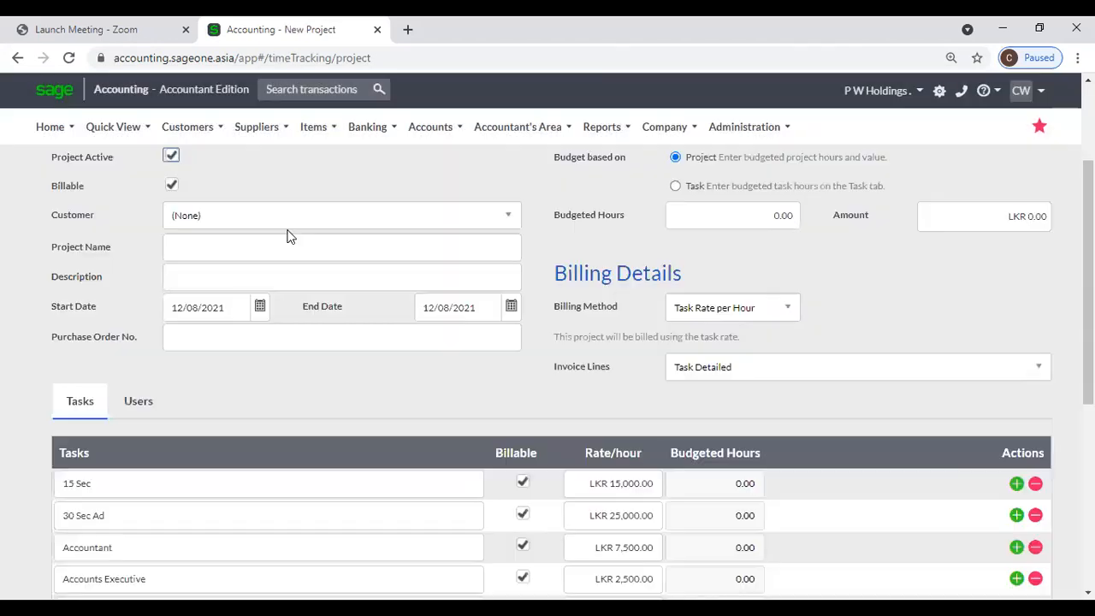
left_click(290, 221)
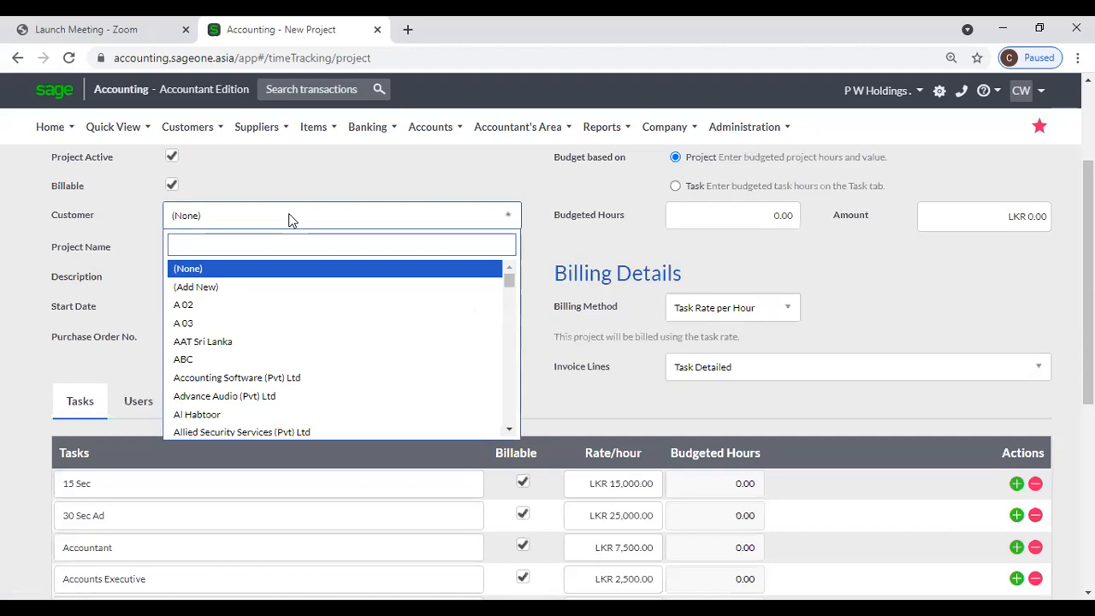
type("sa")
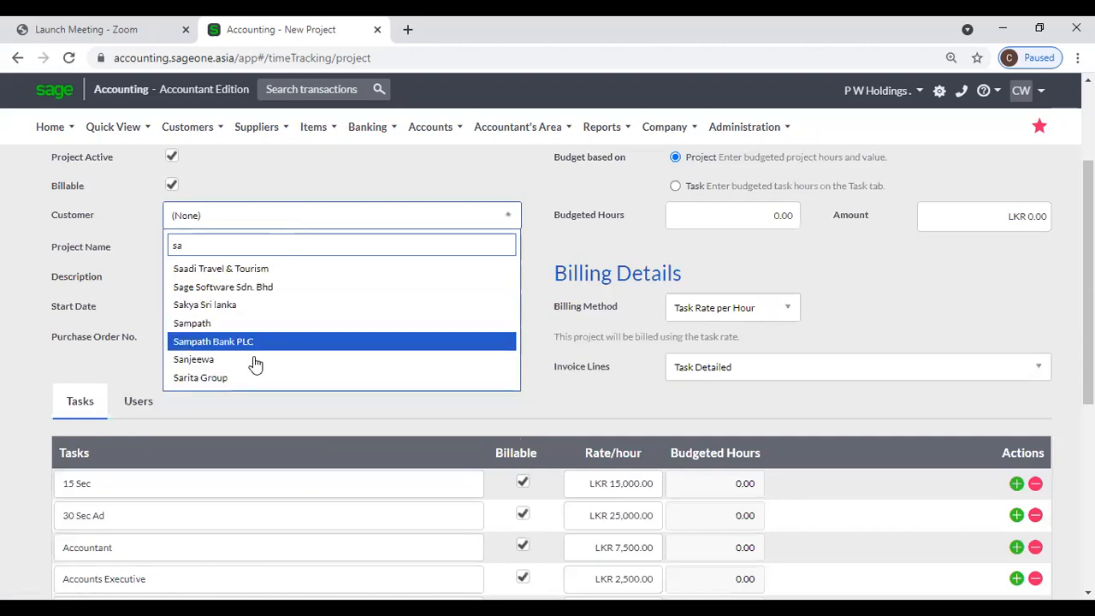
left_click(255, 343)
left_click(273, 256)
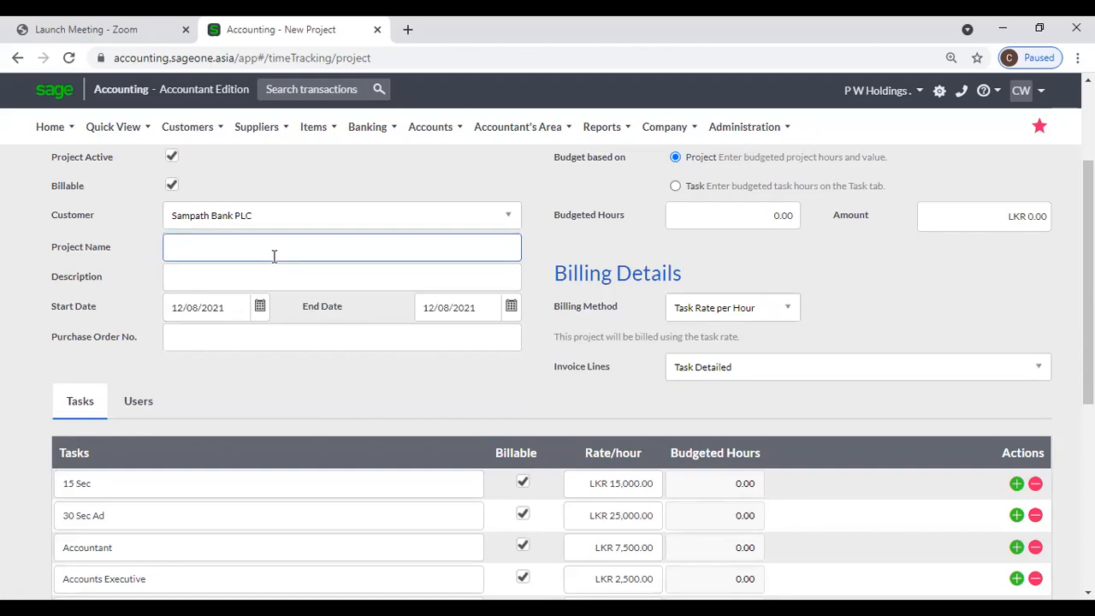
left_click(279, 281)
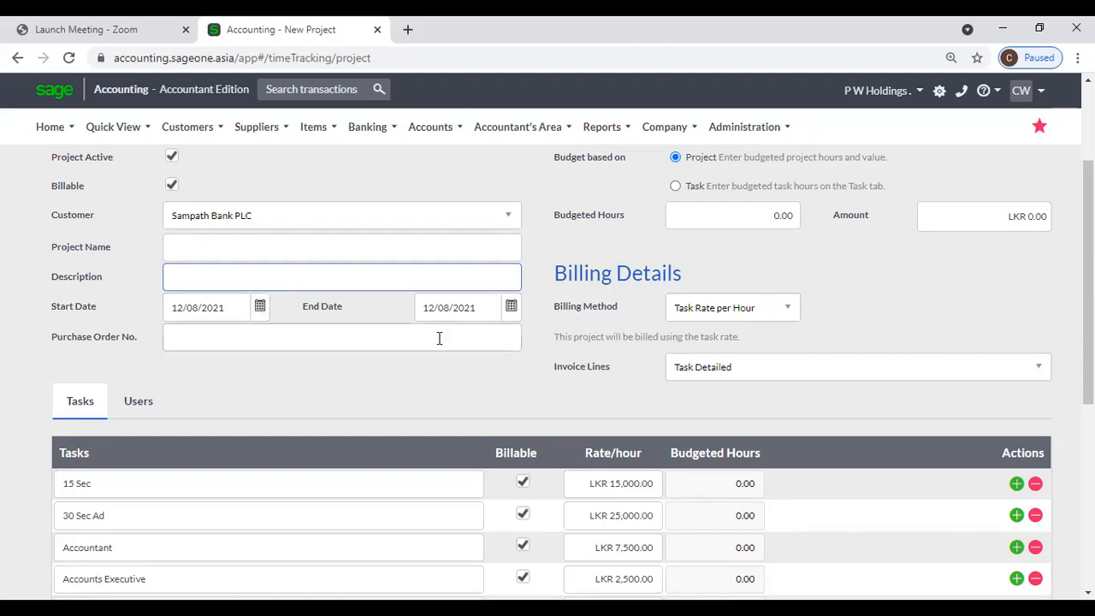
scroll(439, 338, "down", 1)
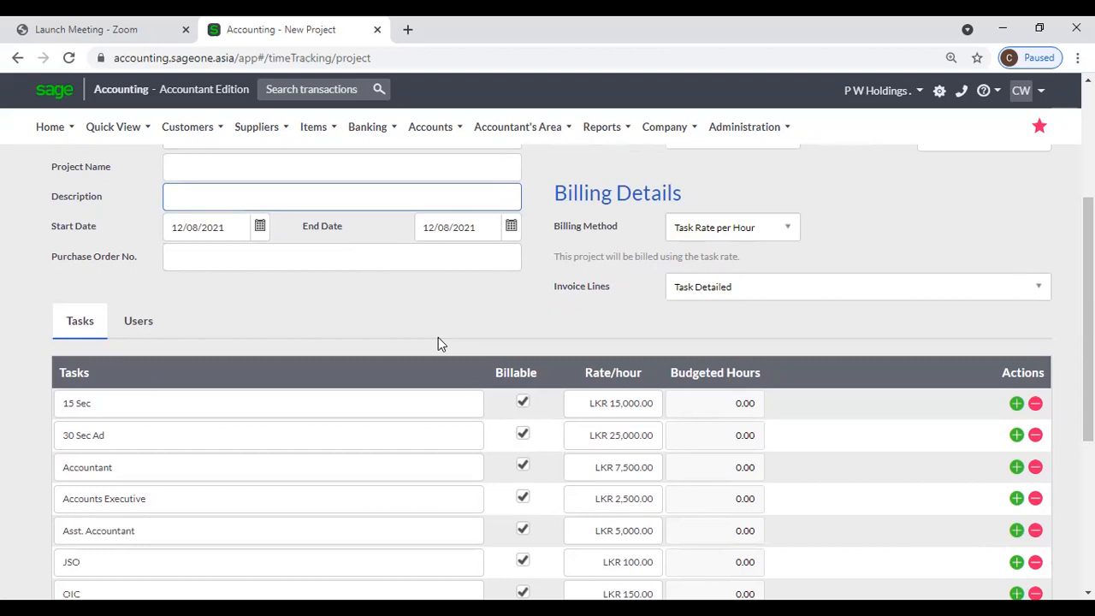
Step: Try the task-based project budget, return to the project-based budget, and check the budgeted hours and amount fields
left_click(288, 262)
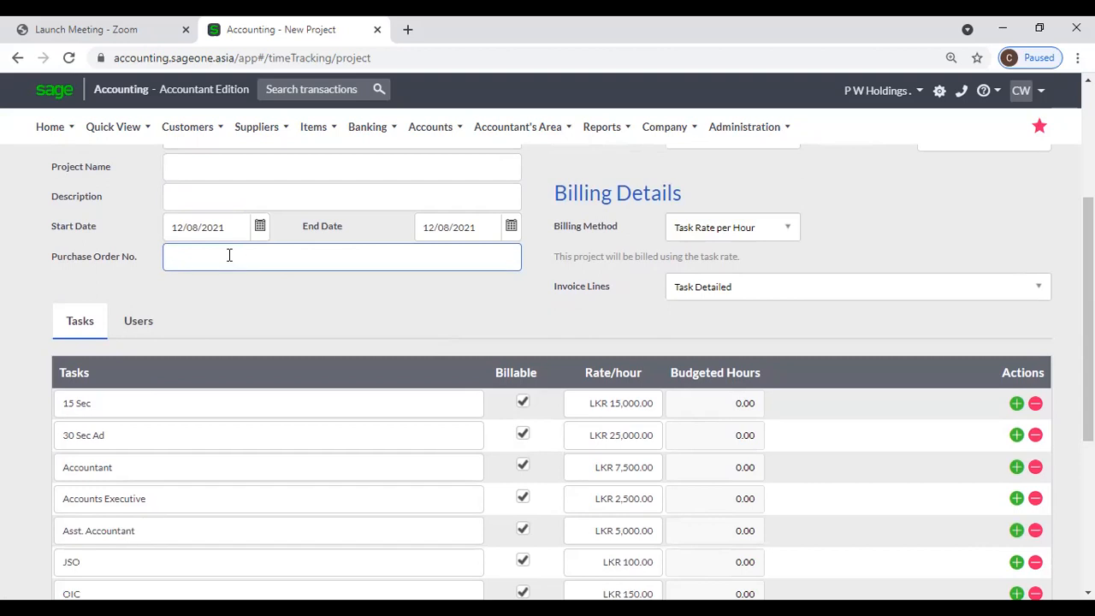
scroll(901, 355, "up", 1)
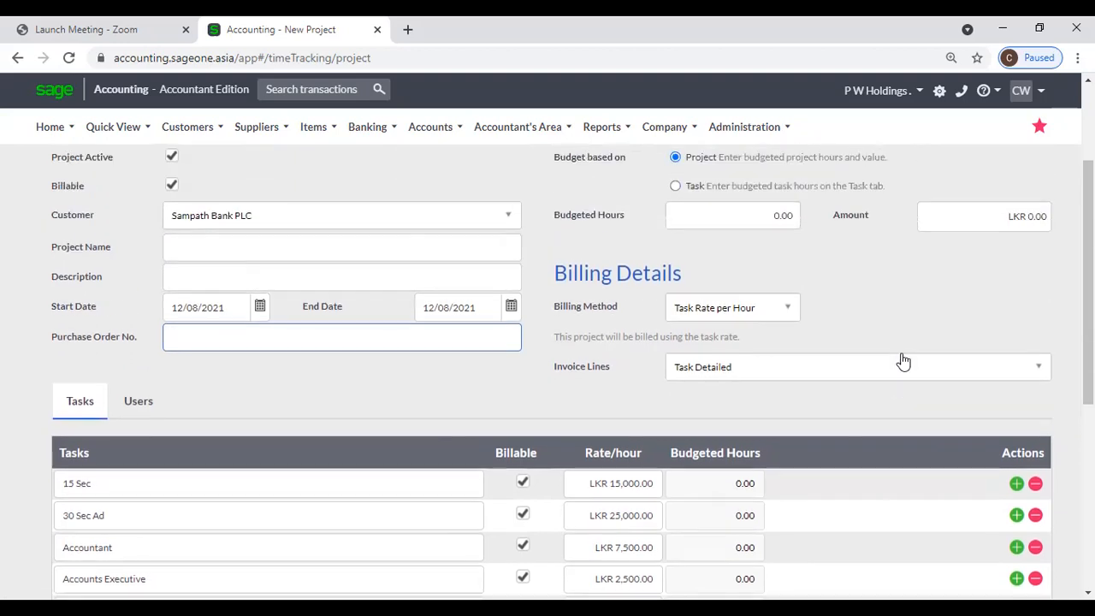
scroll(903, 361, "up", 1)
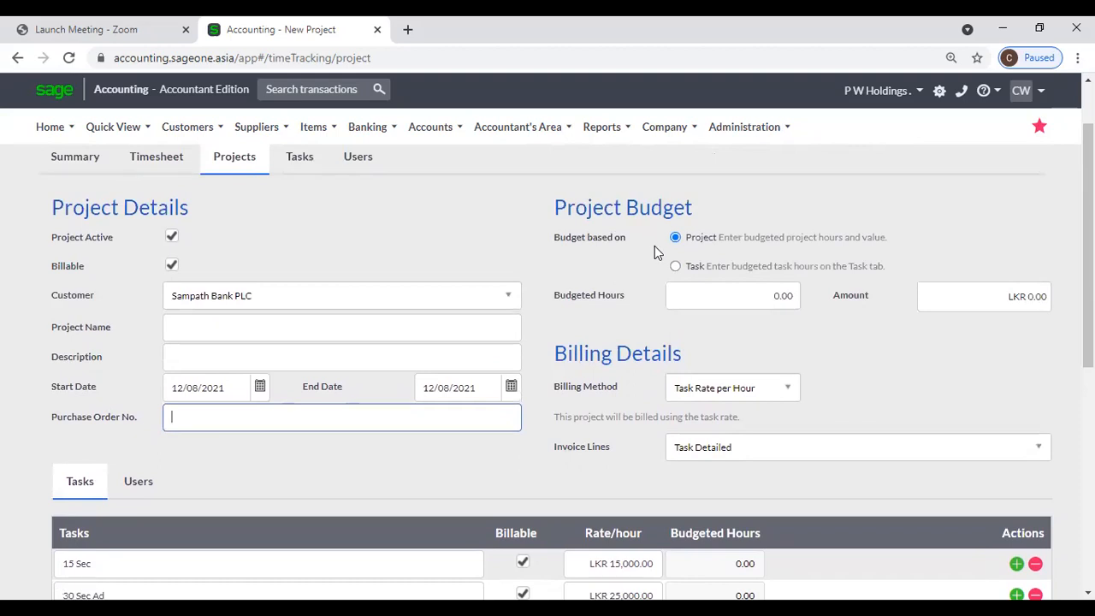
left_click(675, 266)
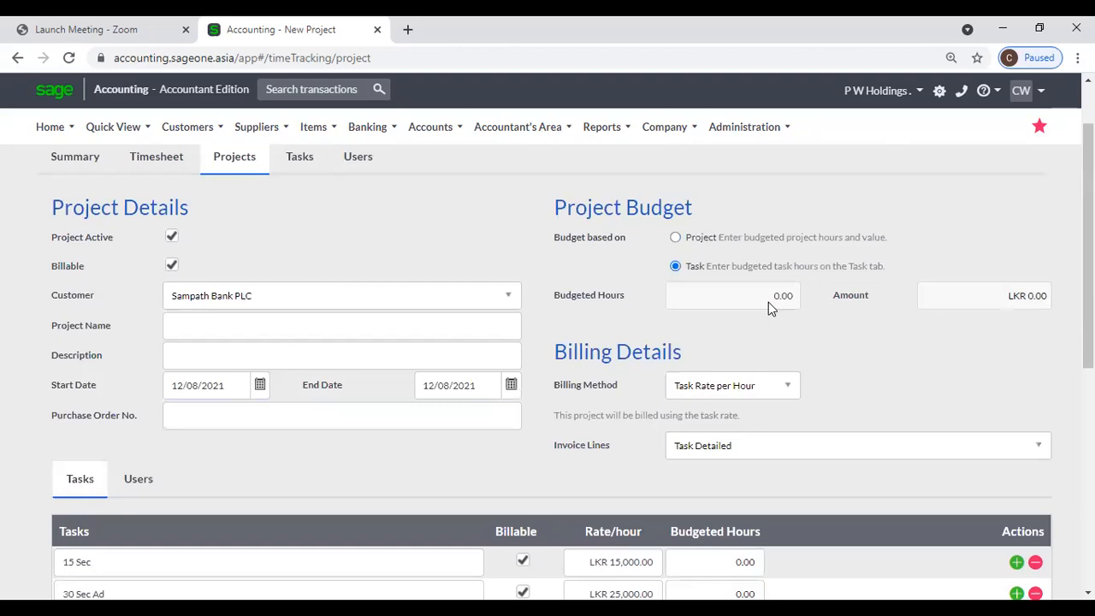
left_click(675, 237)
left_click(690, 288)
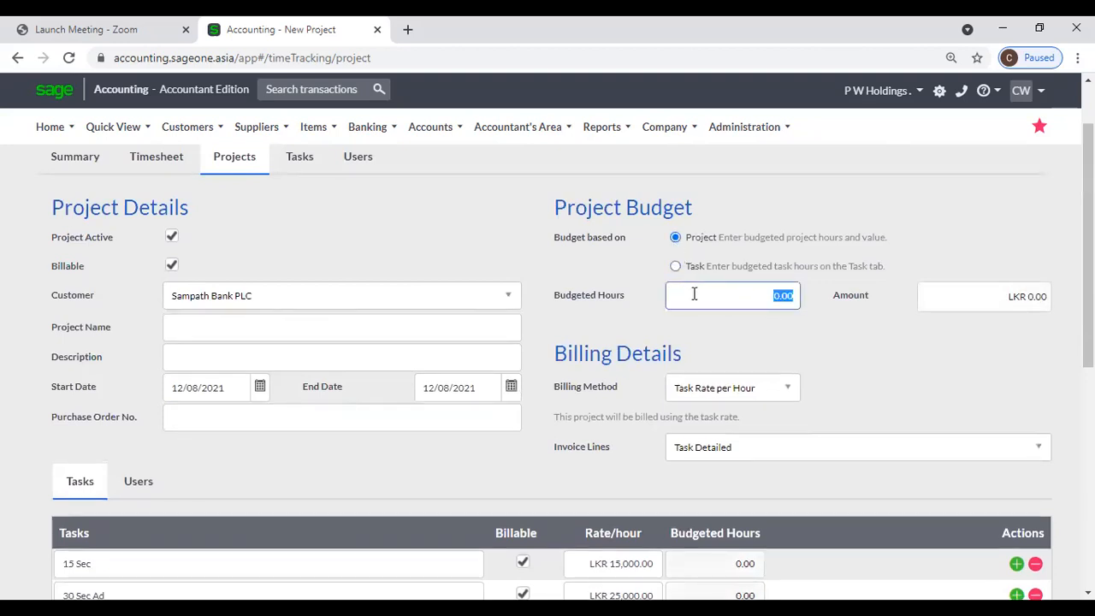
left_click(983, 302)
left_click(966, 343)
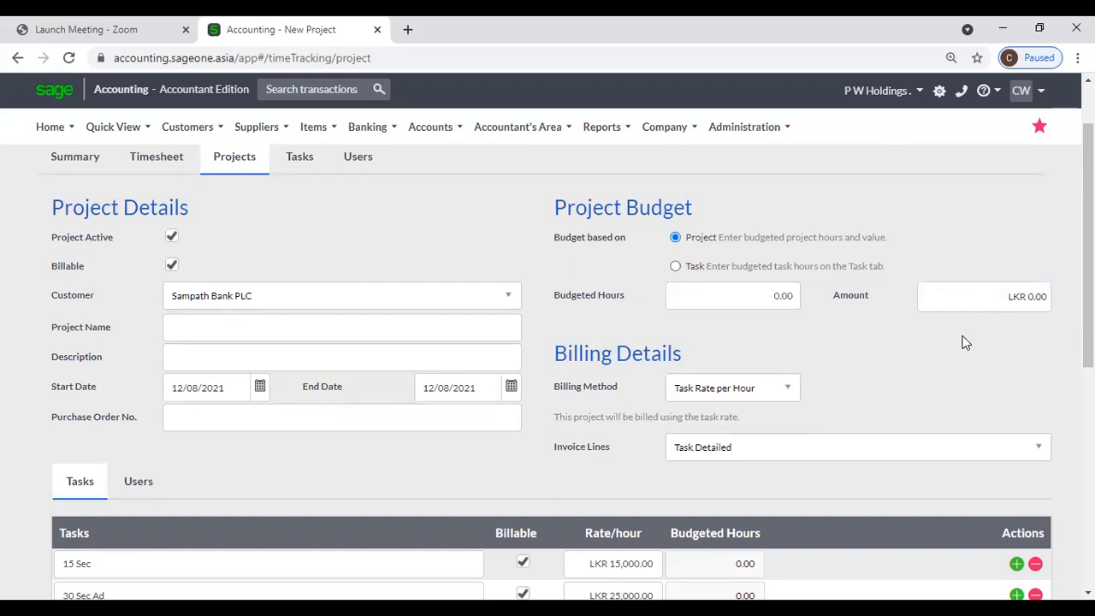
Step: Examine the project's billing methods and invoice line options, keeping Task Rate per Hour and Task Detailed
scroll(850, 334, "down", 1)
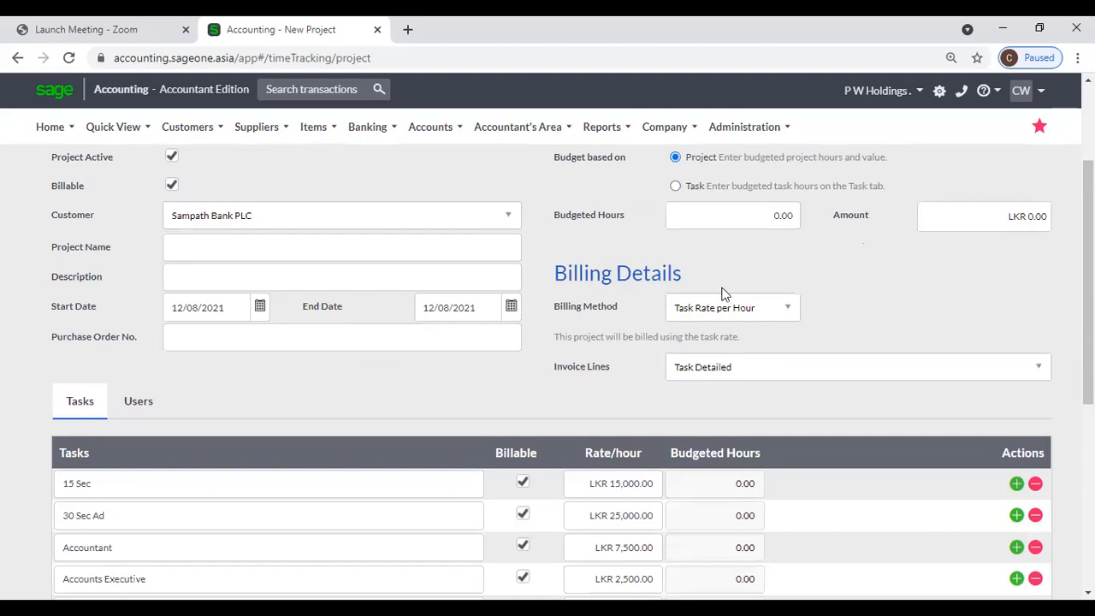
left_click(788, 313)
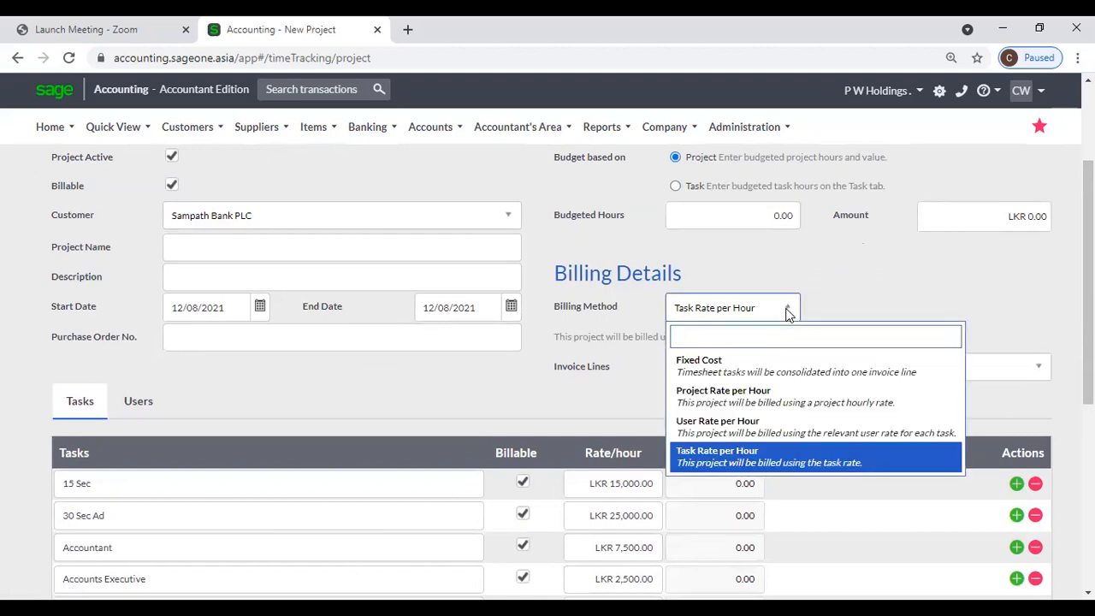
left_click(758, 458)
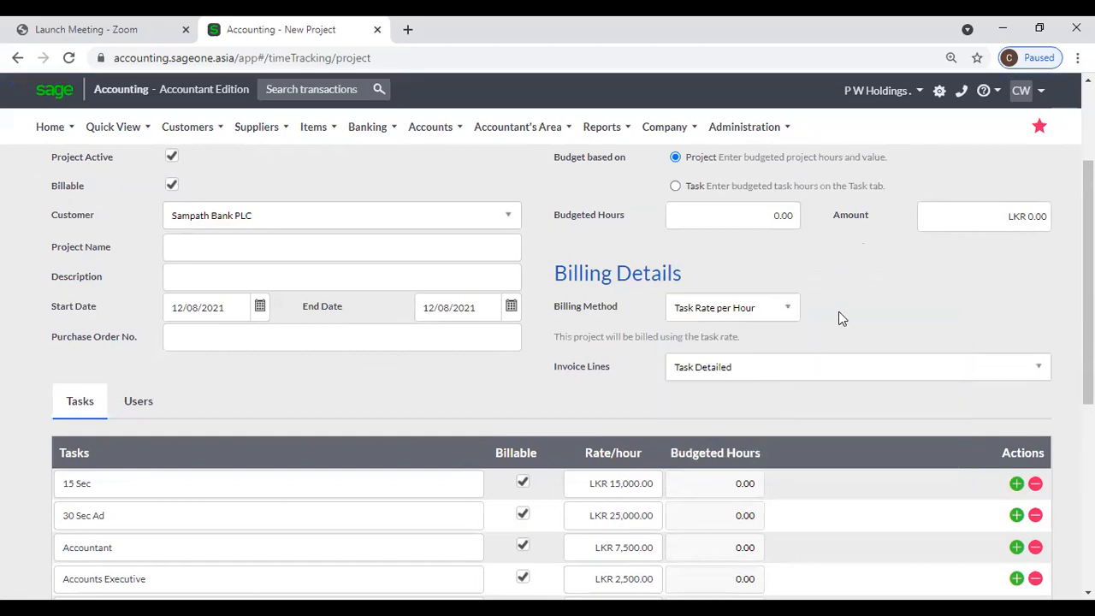
left_click(777, 372)
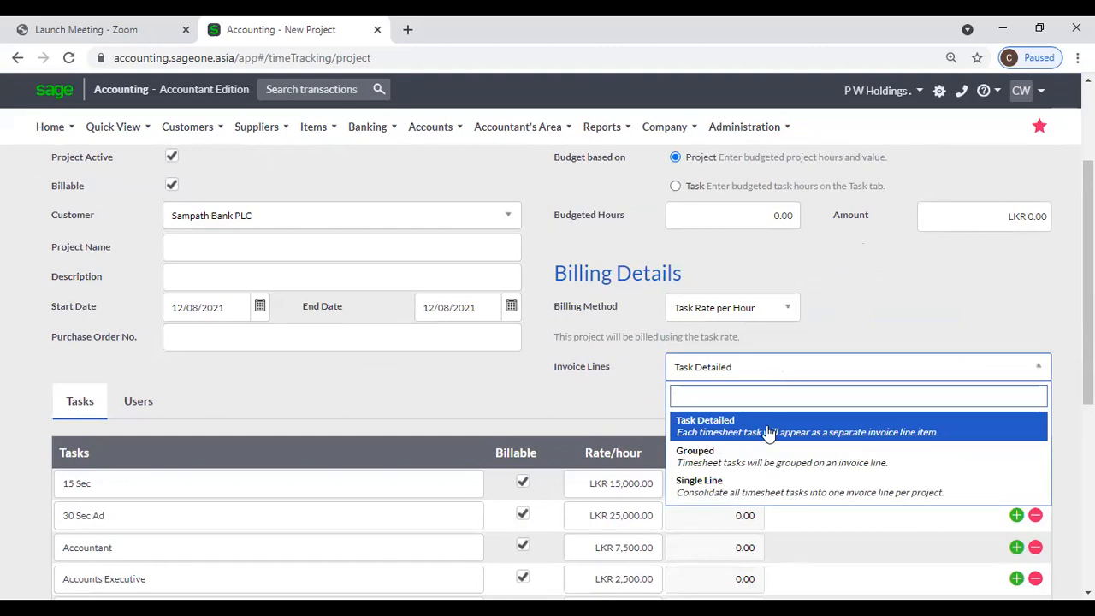
left_click(840, 323)
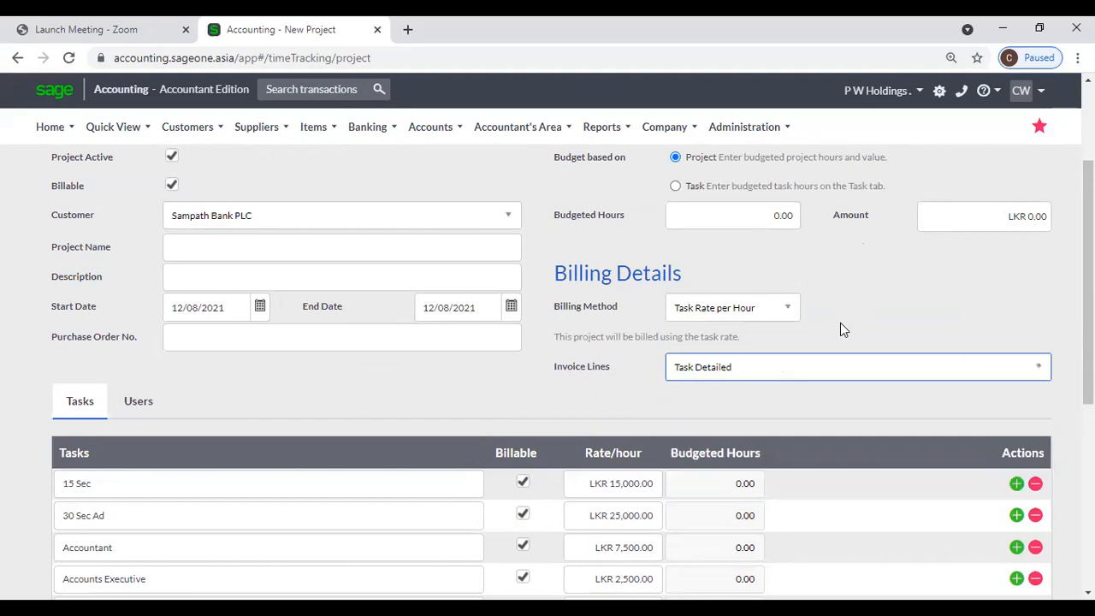
Step: Duplicate the browser tab with the new project and start a new customer tax invoice in the copy
right_click(303, 29)
left_click(341, 148)
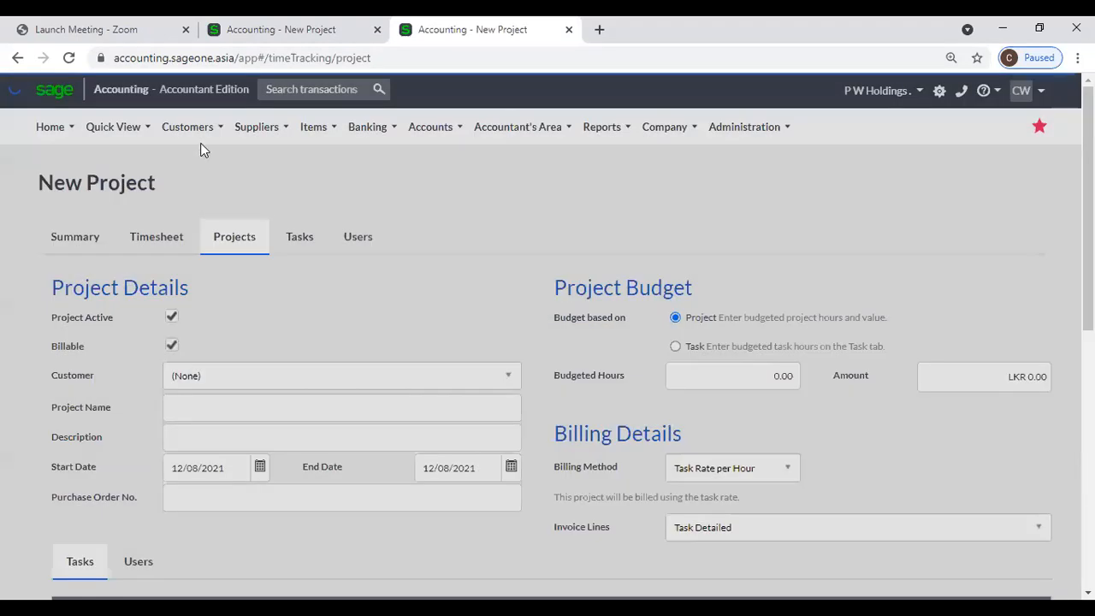
mouse_move(200, 136)
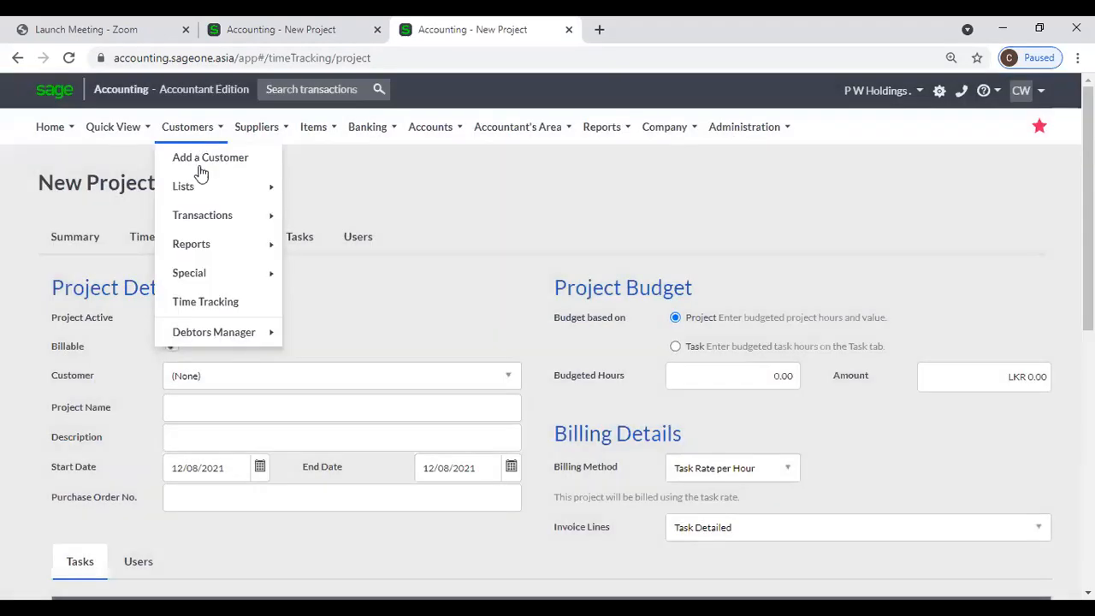
mouse_move(199, 244)
mouse_move(200, 217)
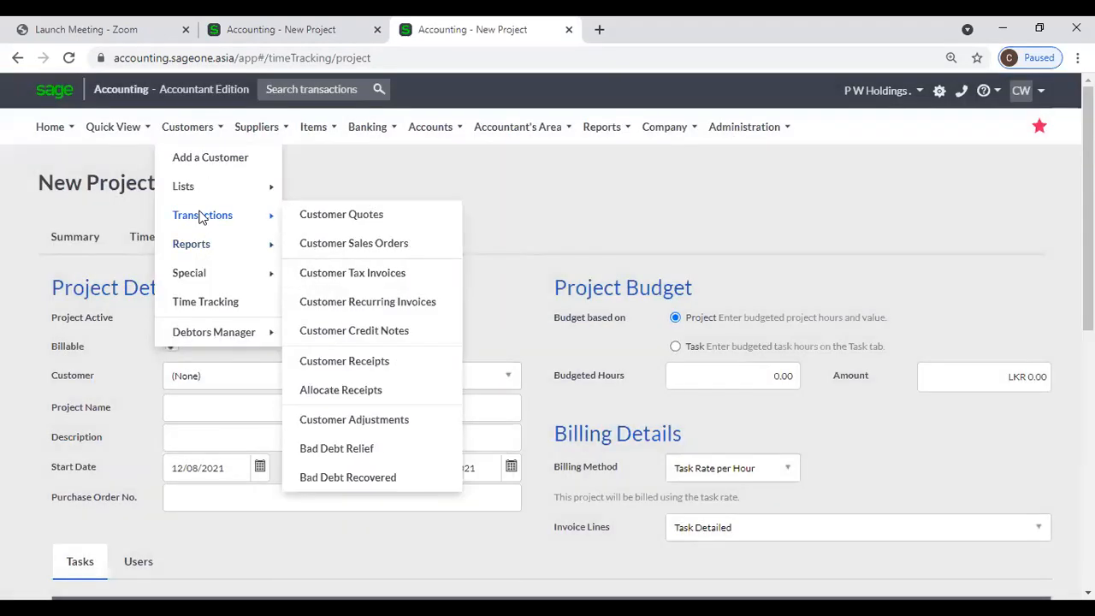
left_click(351, 273)
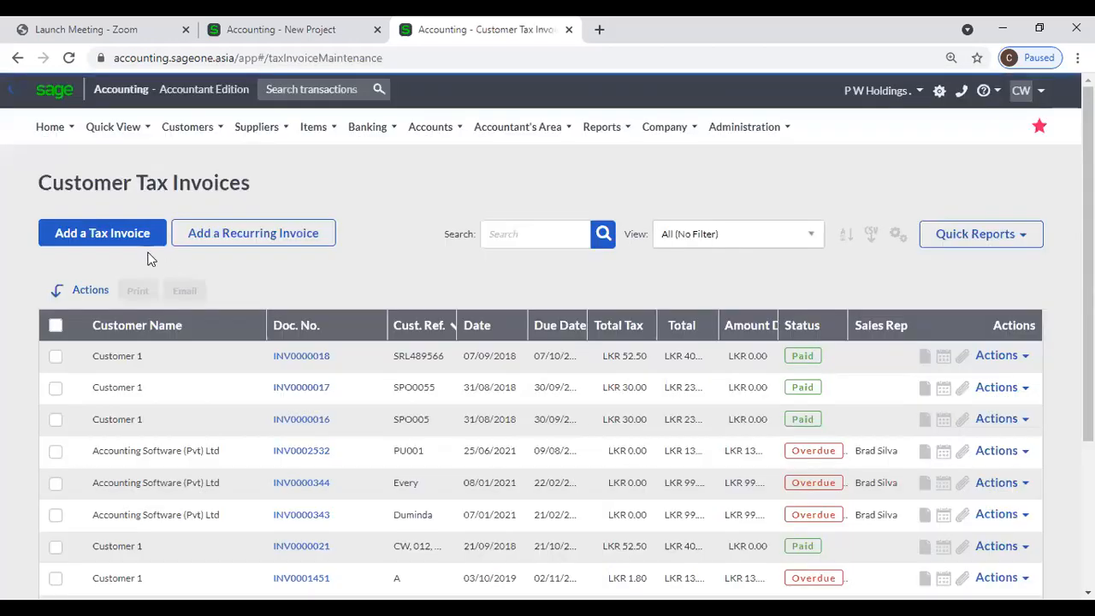
left_click(126, 246)
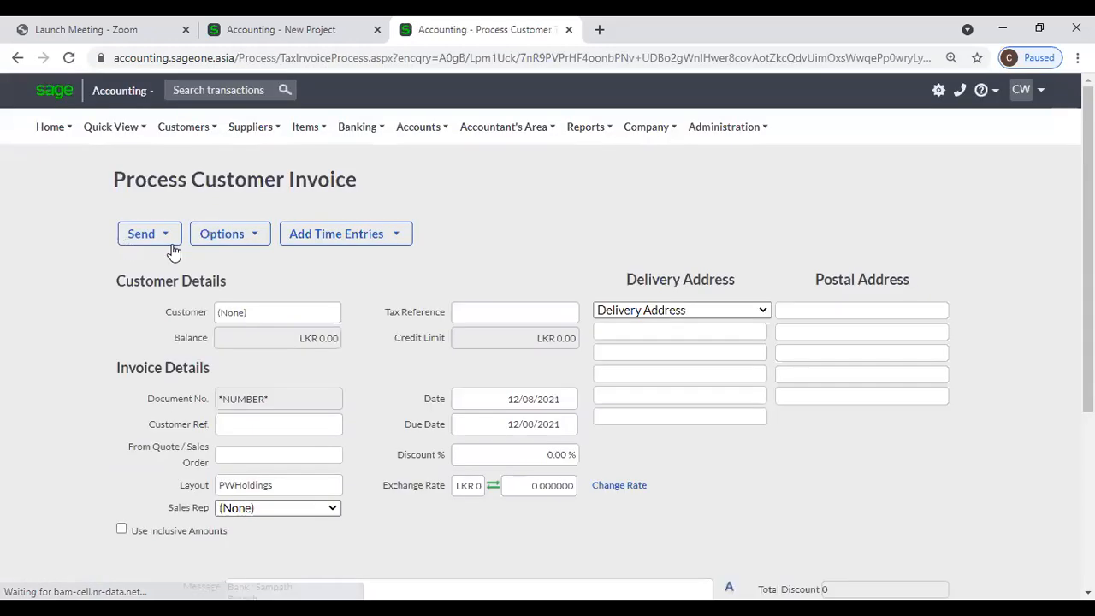
Step: Choose Sampath Bank PLC as the invoice's customer and open the selection of its unbilled timesheet entries
left_click(317, 312)
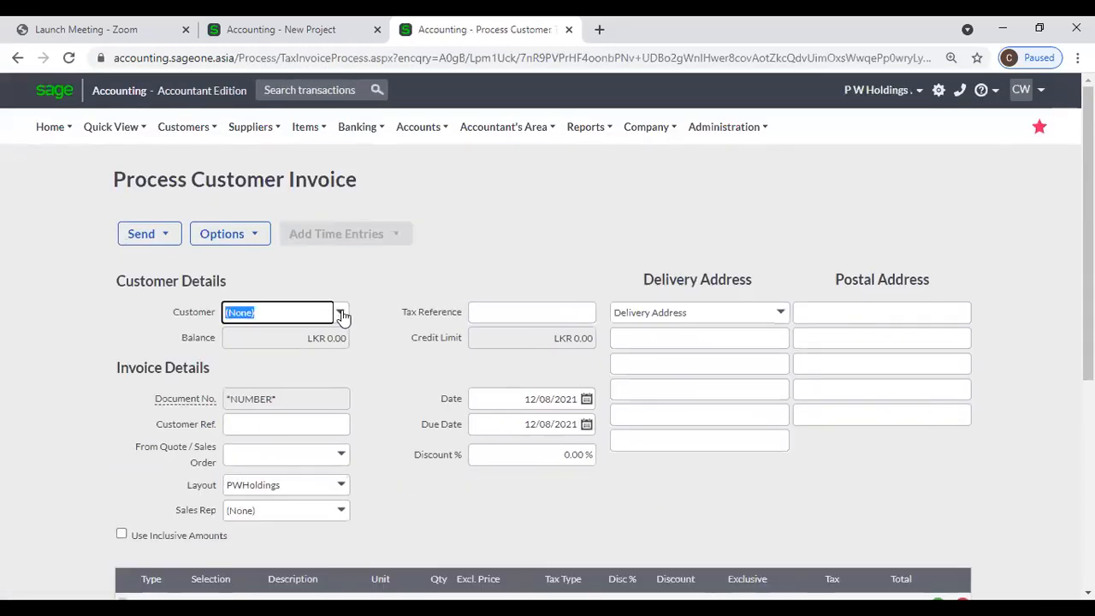
type("sa")
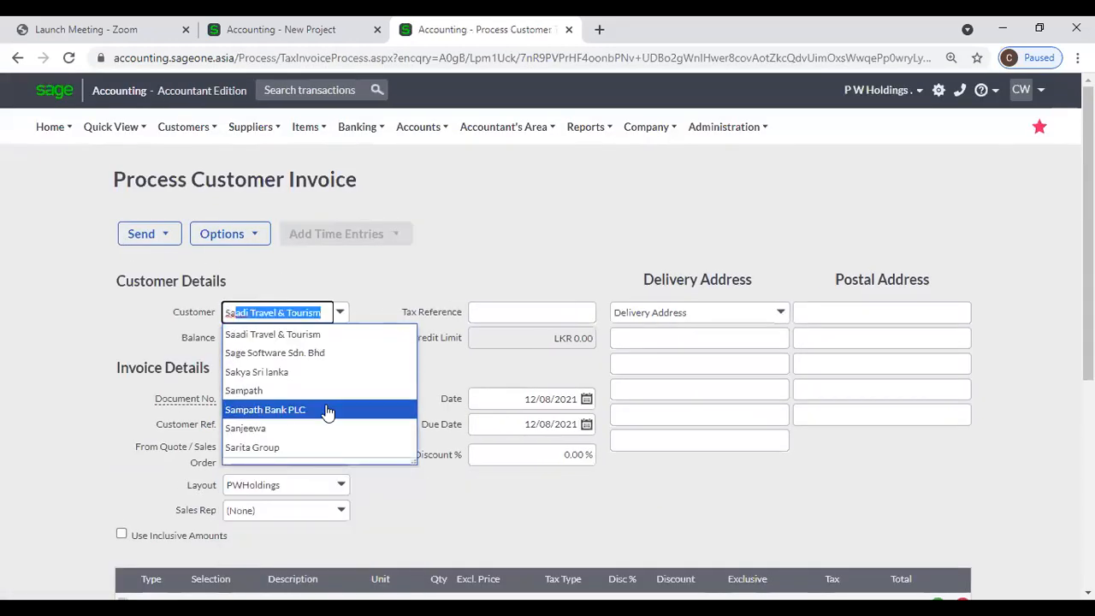
left_click(325, 408)
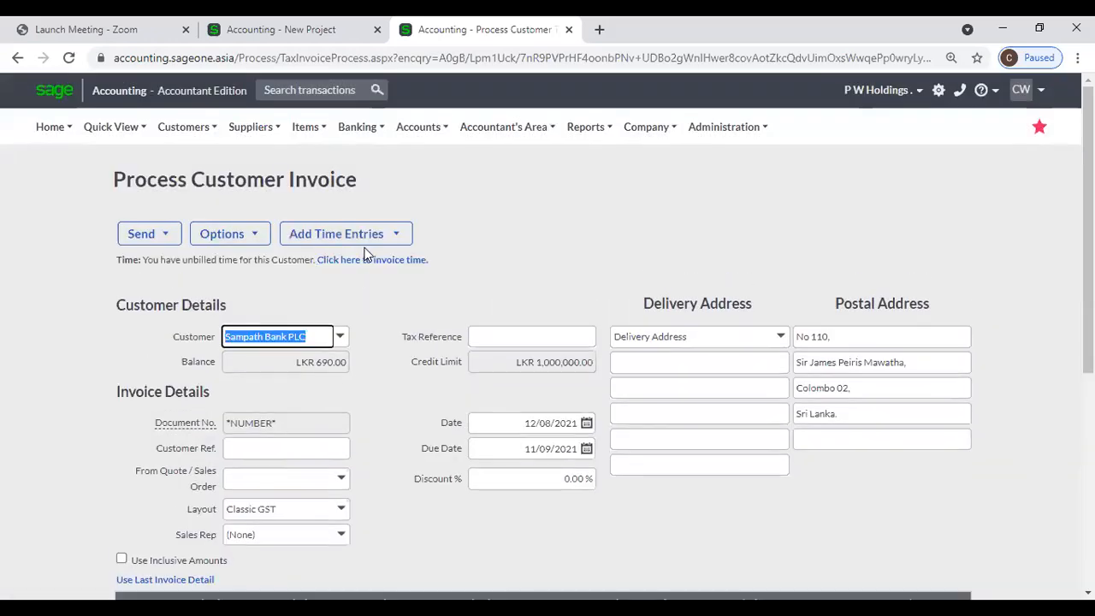
left_click(342, 235)
left_click(327, 266)
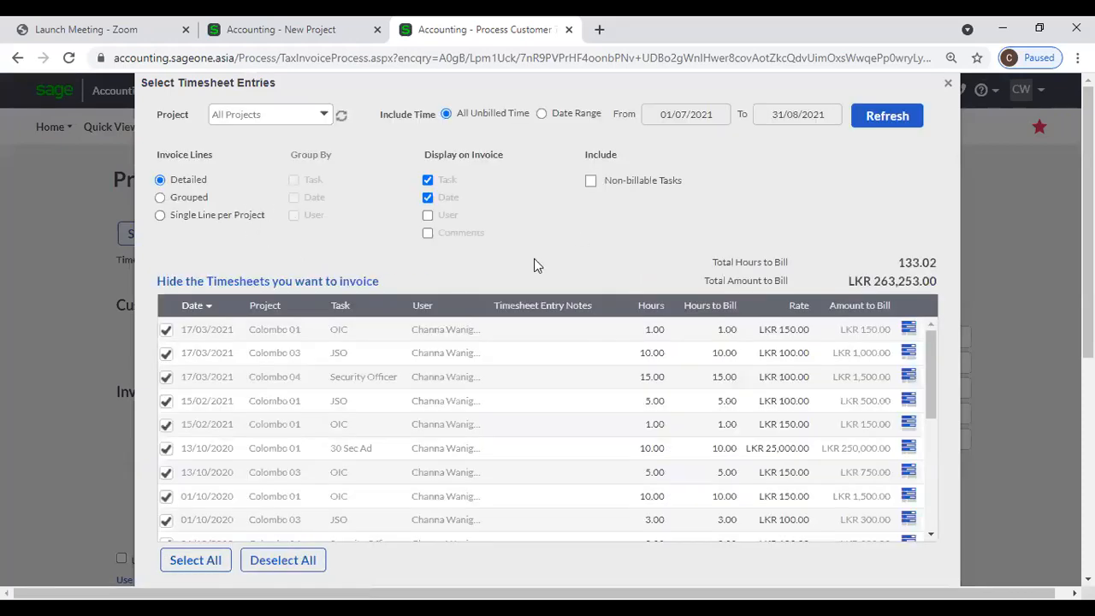
Step: Check the invoice line options in the new project, then return to the invoice's timesheet entry selection
left_click(267, 34)
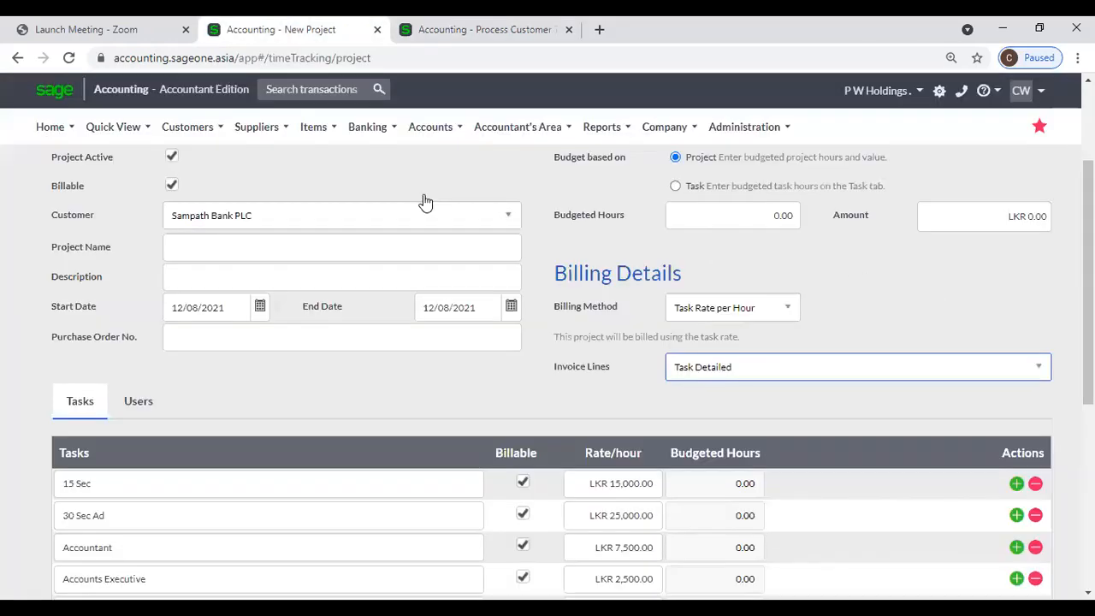
left_click(811, 372)
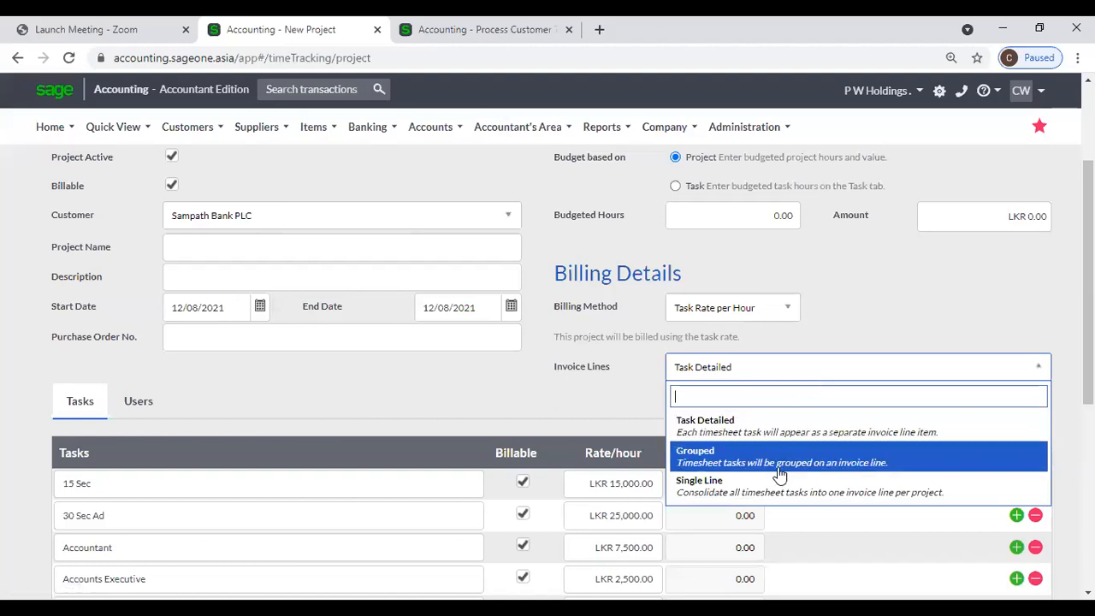
key("ctrl+Tab")
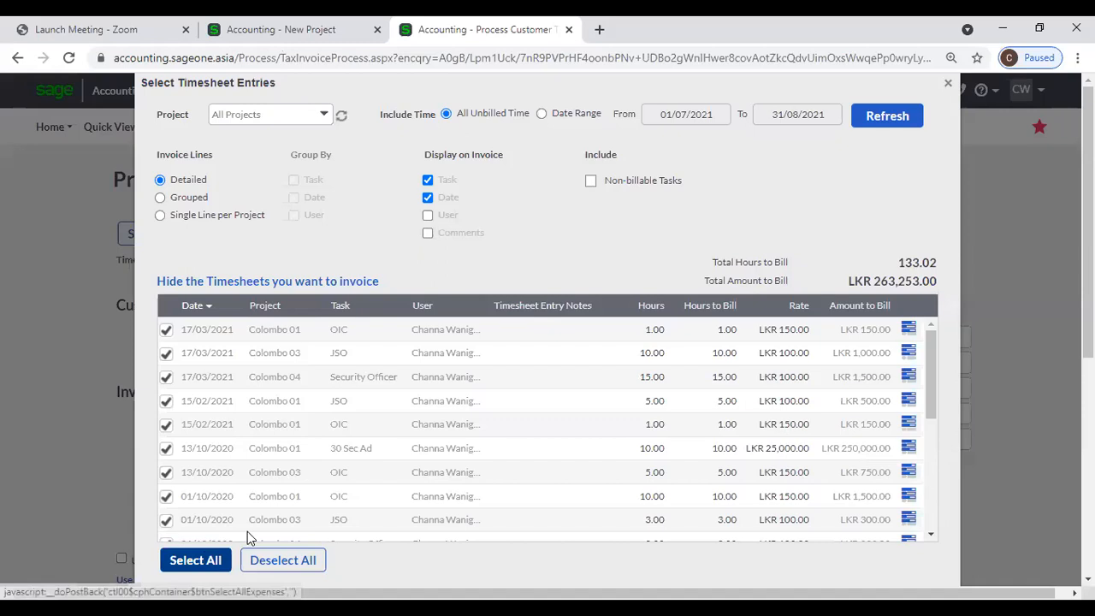
Step: Create detailed invoice lines from all of the unbilled timesheet entries and look through the lines on the invoice
scroll(596, 510, "down", 3)
scroll(813, 511, "down", 2)
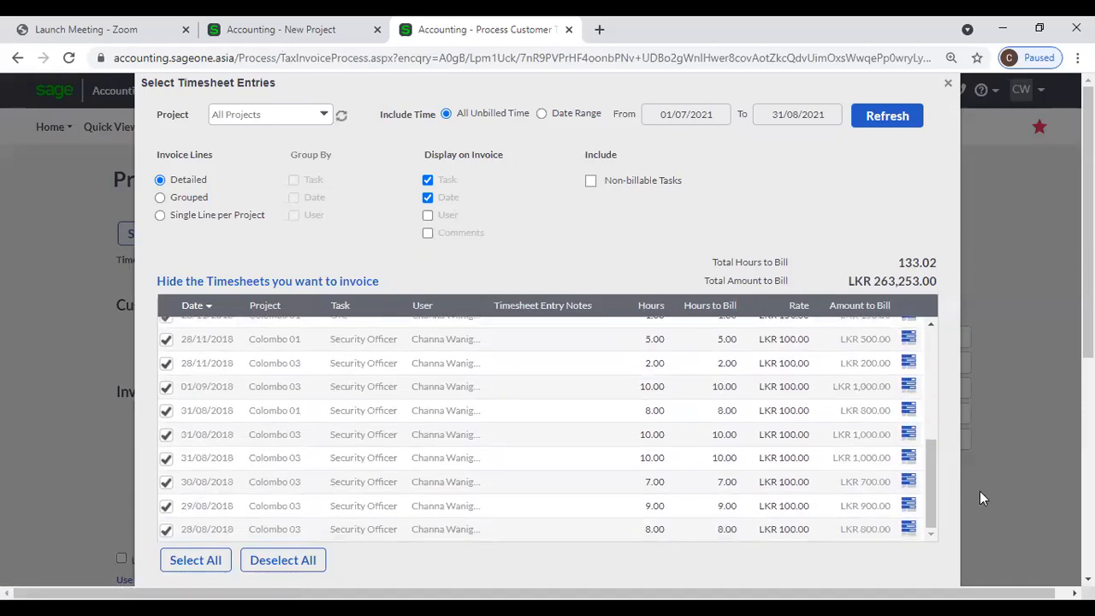
scroll(984, 488, "down", 3)
left_click(405, 461)
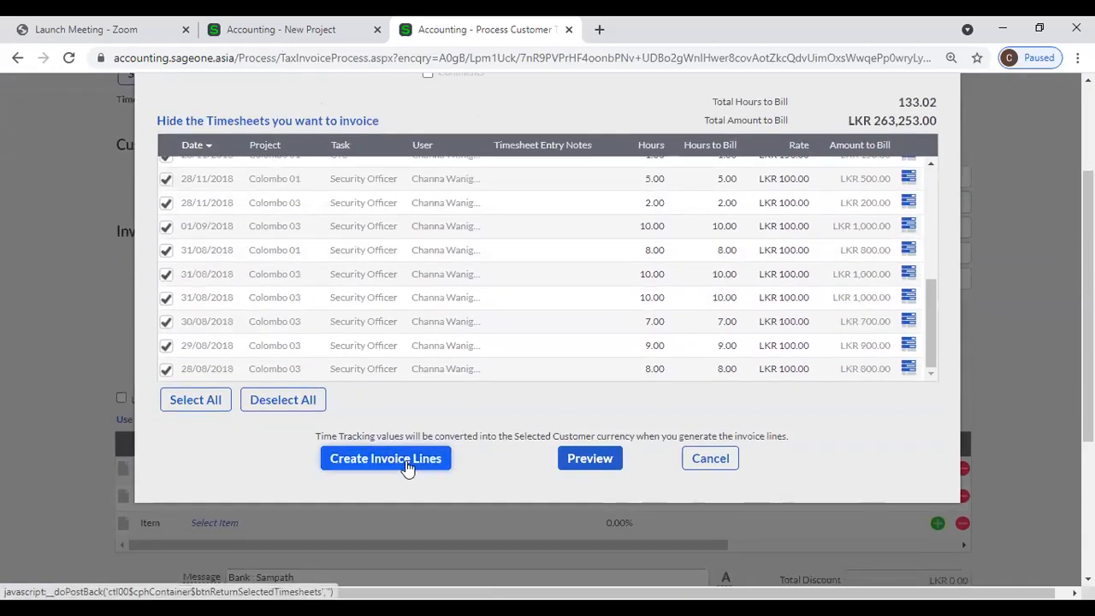
scroll(405, 461, "down", 3)
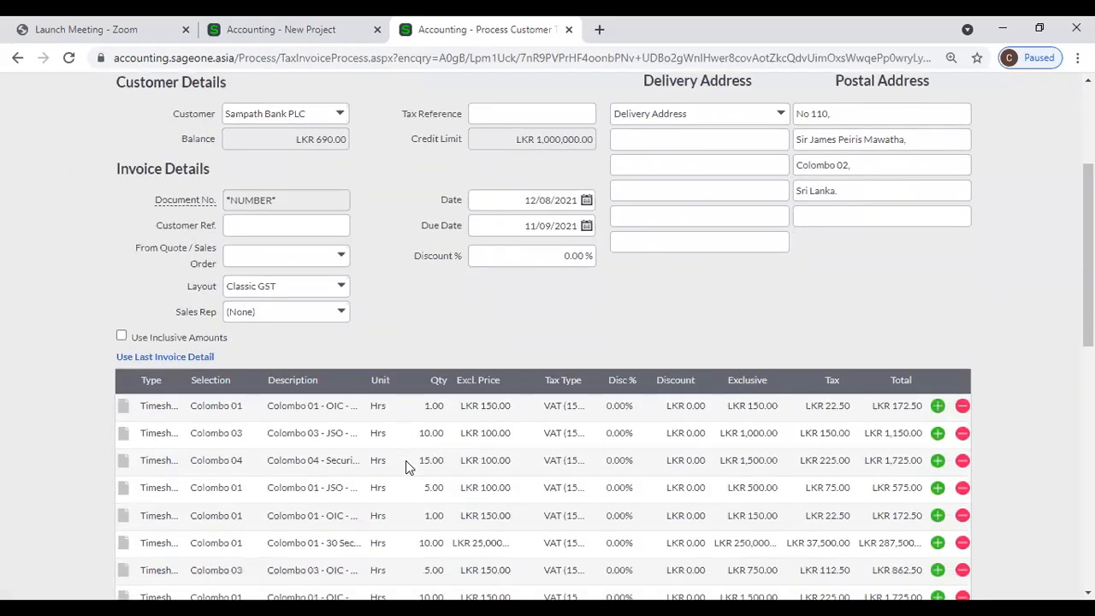
scroll(392, 413, "down", 3)
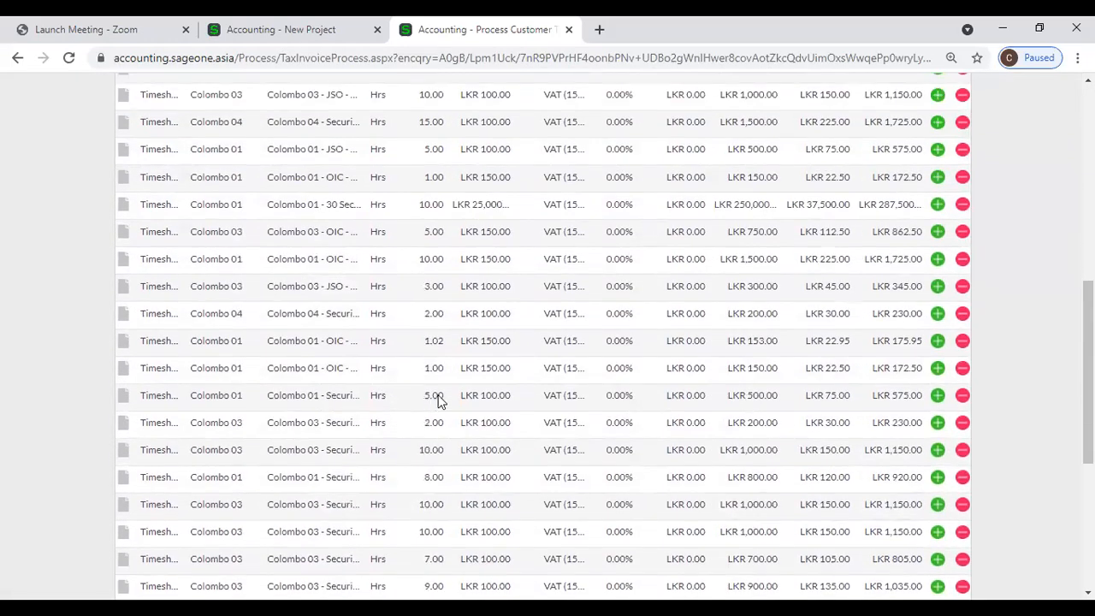
scroll(435, 377, "up", 10)
scroll(257, 171, "up", 2)
Step: Leave the unsaved invoice for the list of customer tax invoices and start another tax invoice
left_click(202, 128)
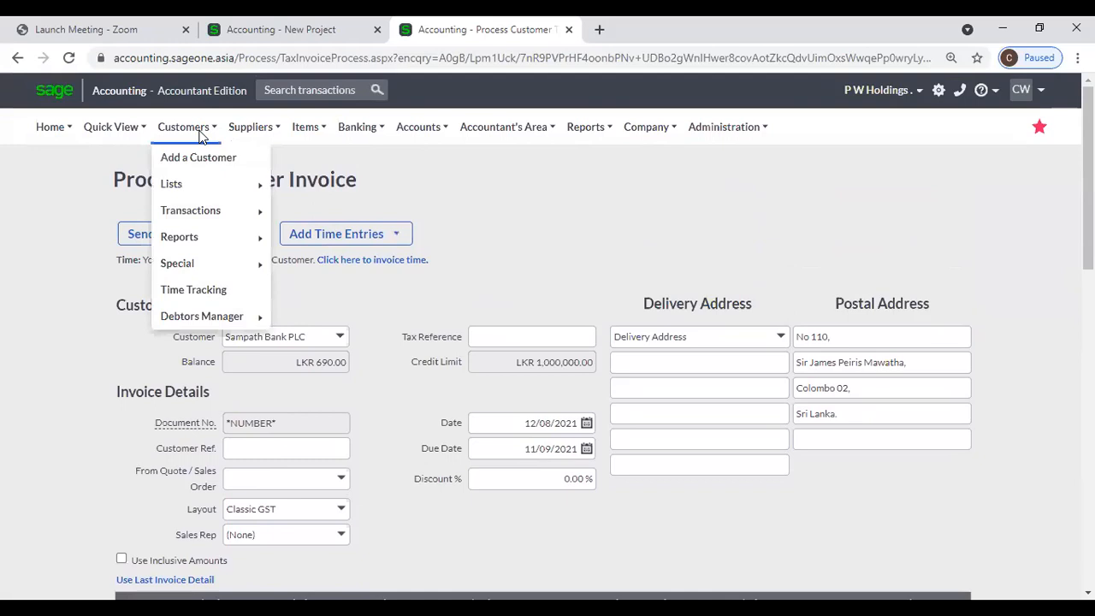
mouse_move(205, 211)
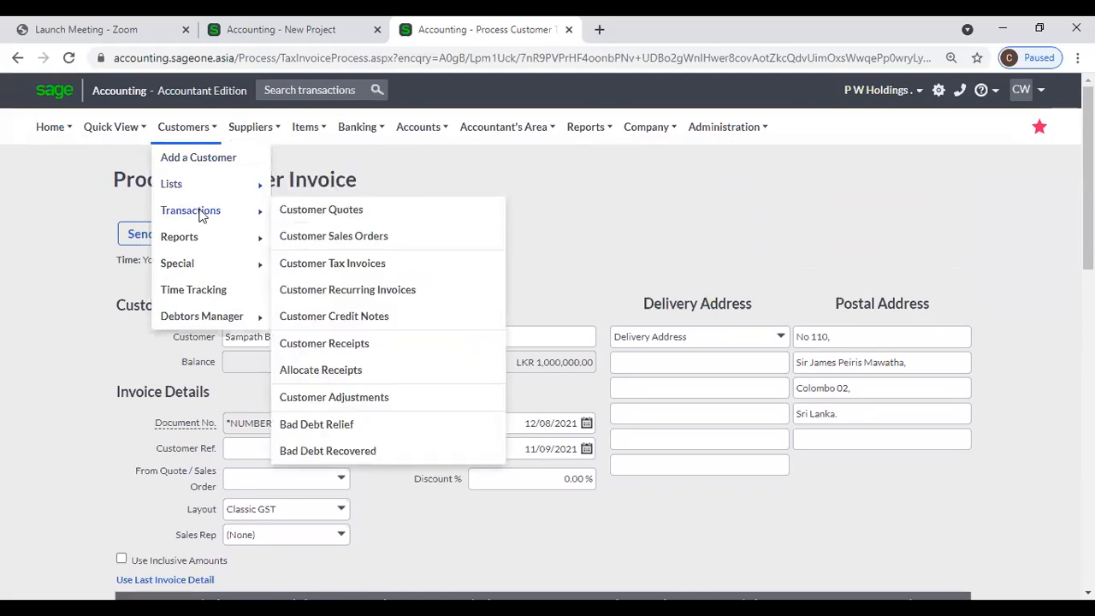
left_click(317, 265)
left_click(627, 150)
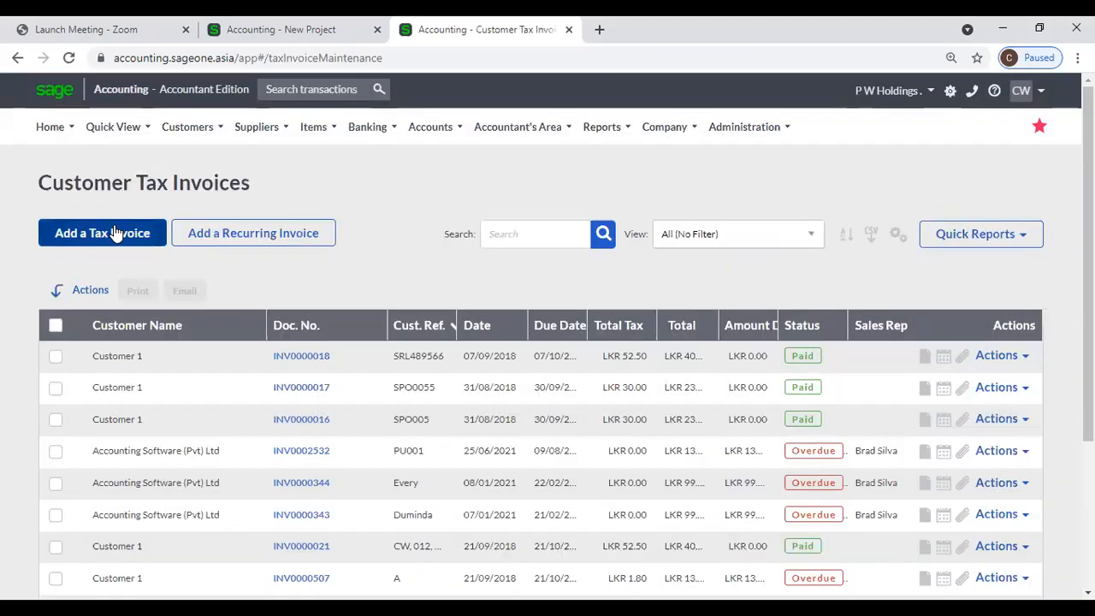
left_click(116, 232)
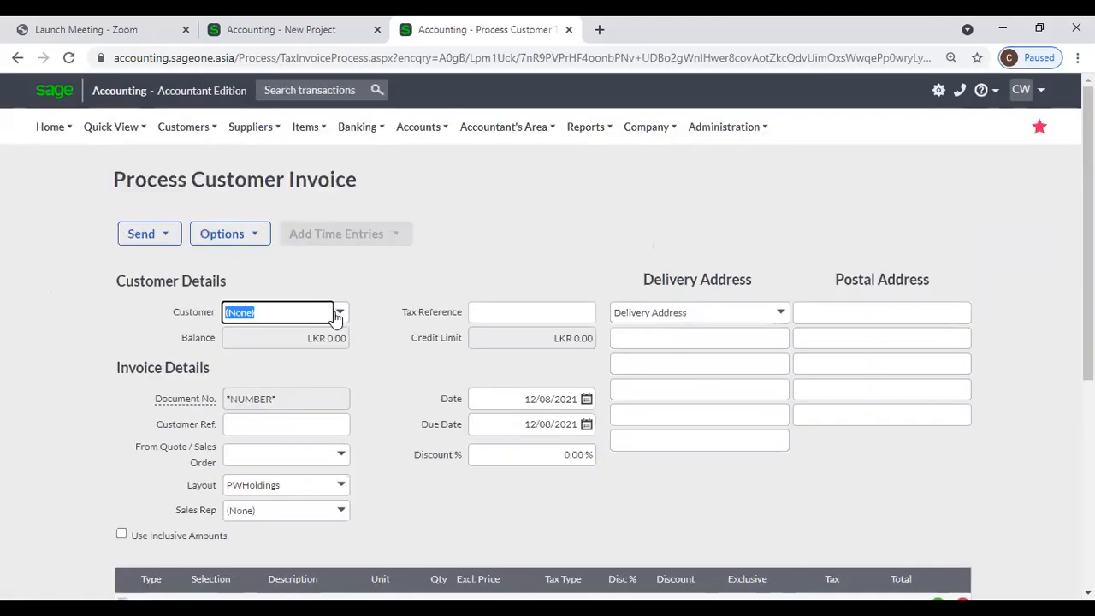
Step: Set the new invoice's customer to Sampath Bank PLC and open its unbilled time for selection
left_click(338, 313)
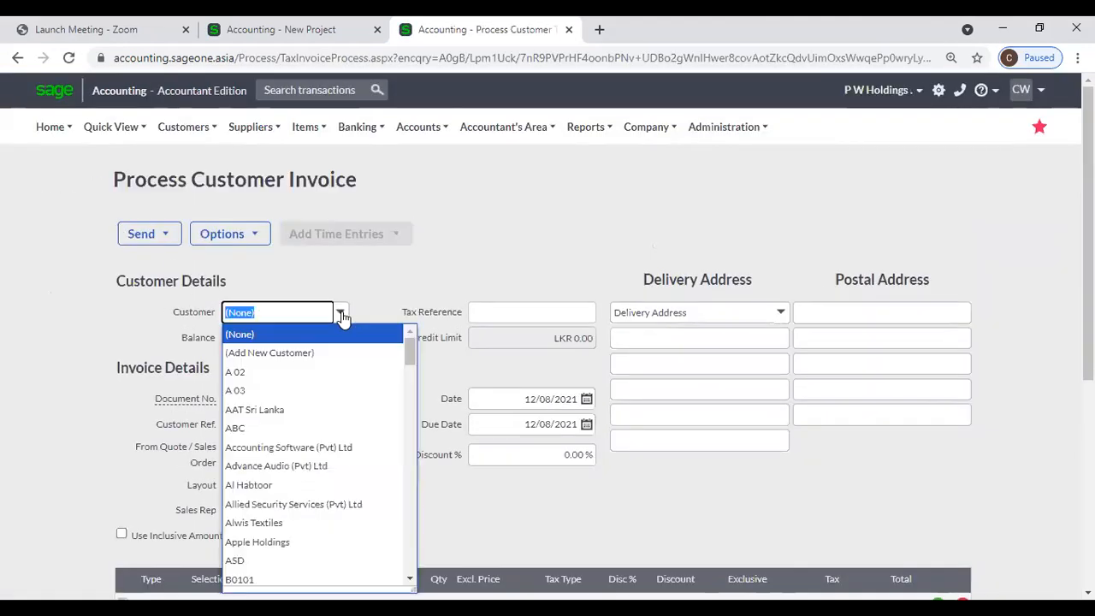
type("Sam")
key("Down")
key("Return")
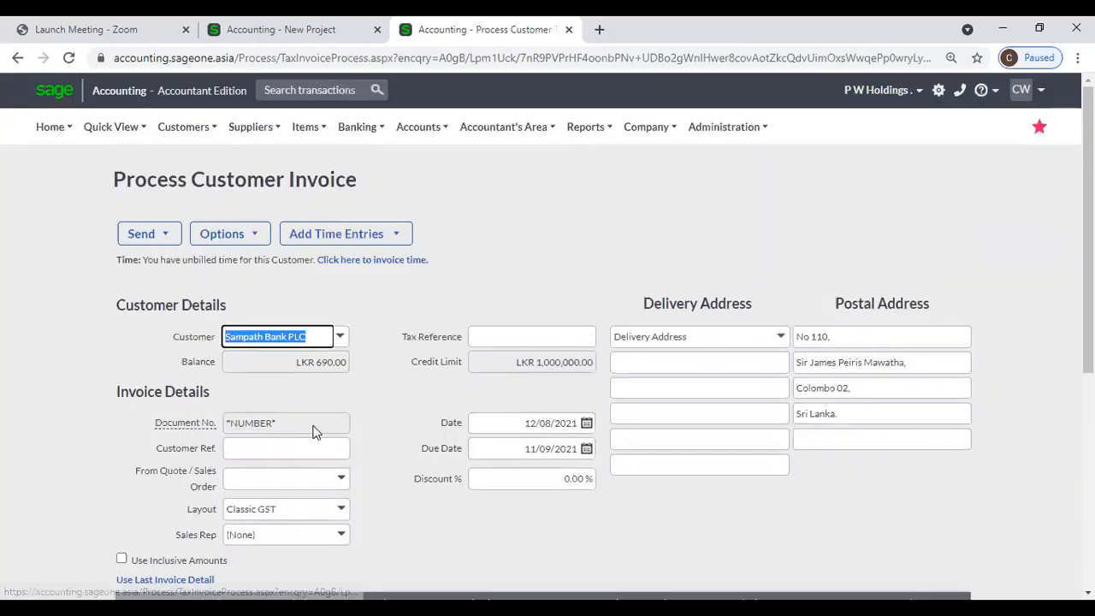
left_click(342, 234)
left_click(345, 267)
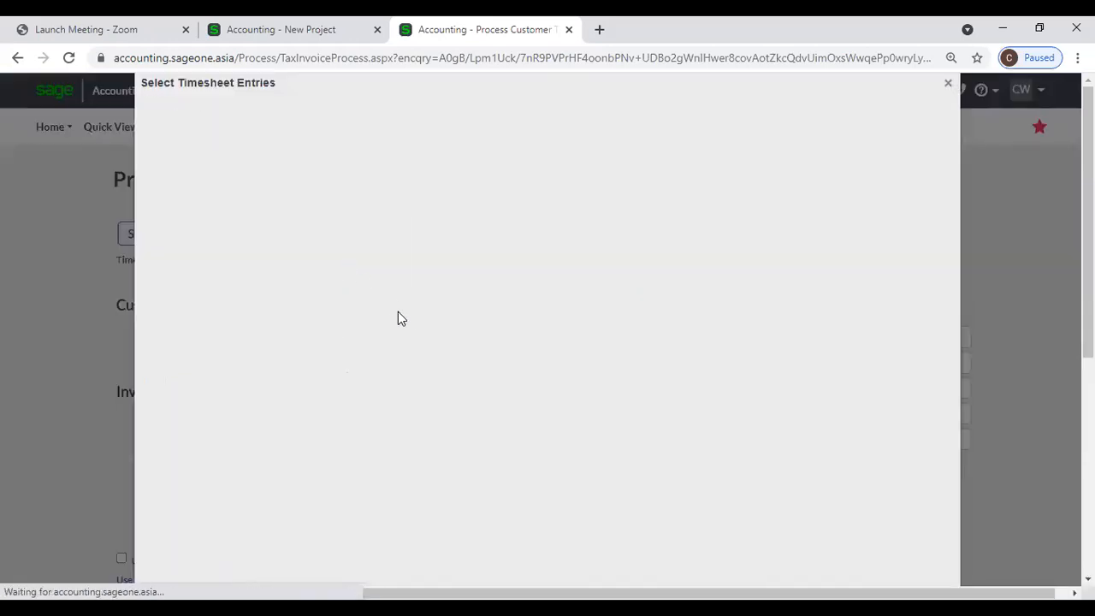
Step: Create invoice lines grouped by task from all of the unbilled timesheet entries and look through them on the invoice
left_click(172, 200)
scroll(373, 333, "down", 5)
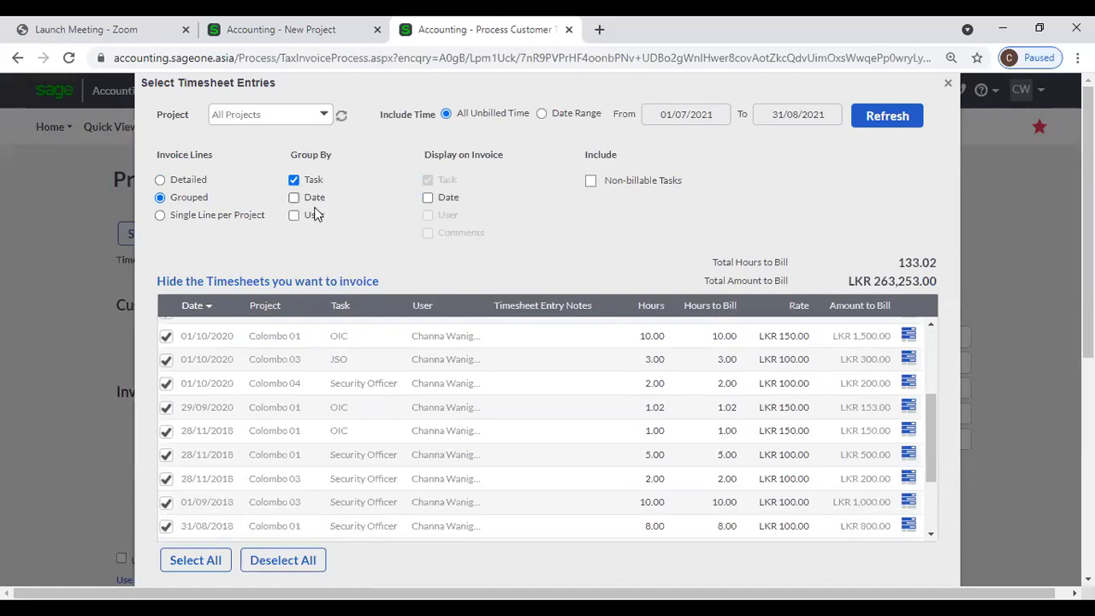
scroll(391, 254, "down", 2)
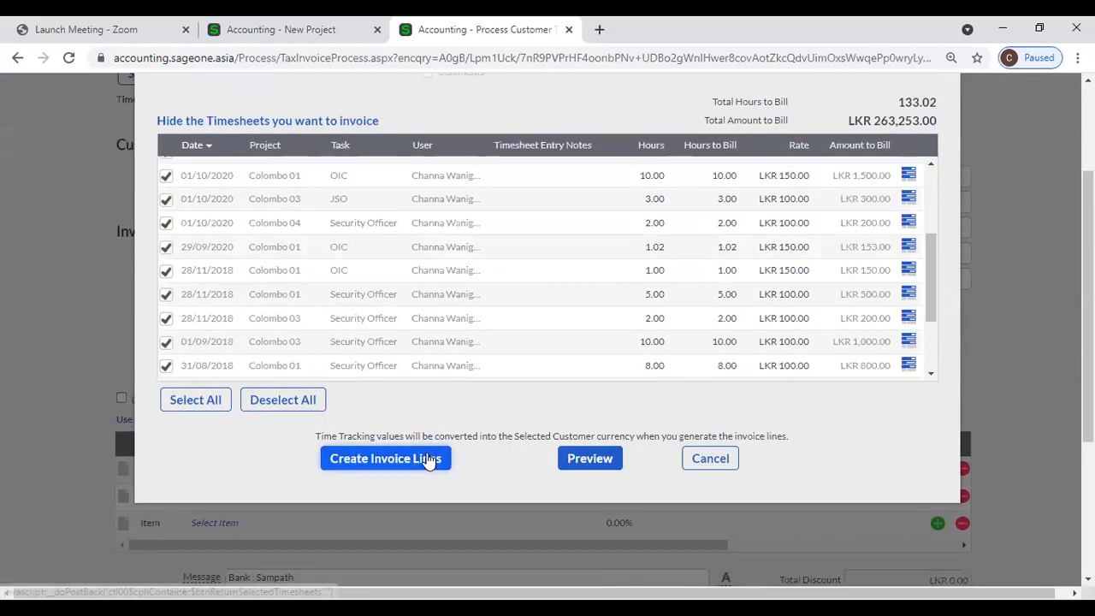
left_click(427, 459)
scroll(452, 415, "down", 3)
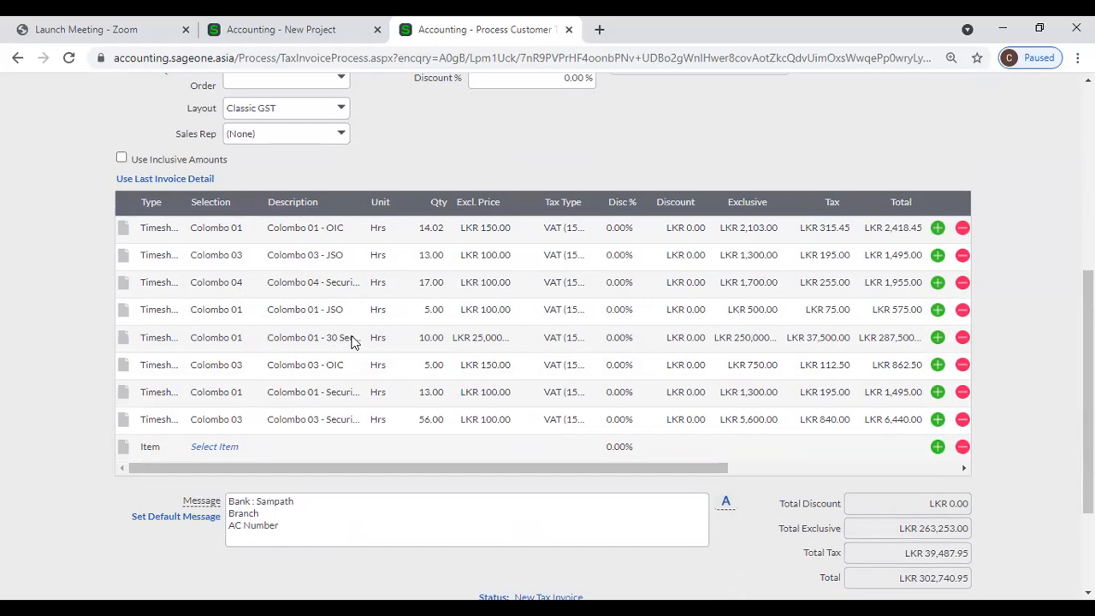
scroll(351, 340, "up", 5)
Step: Leave the unsaved invoice with grouped lines for the customer tax invoices list and start another tax invoice
left_click(337, 234)
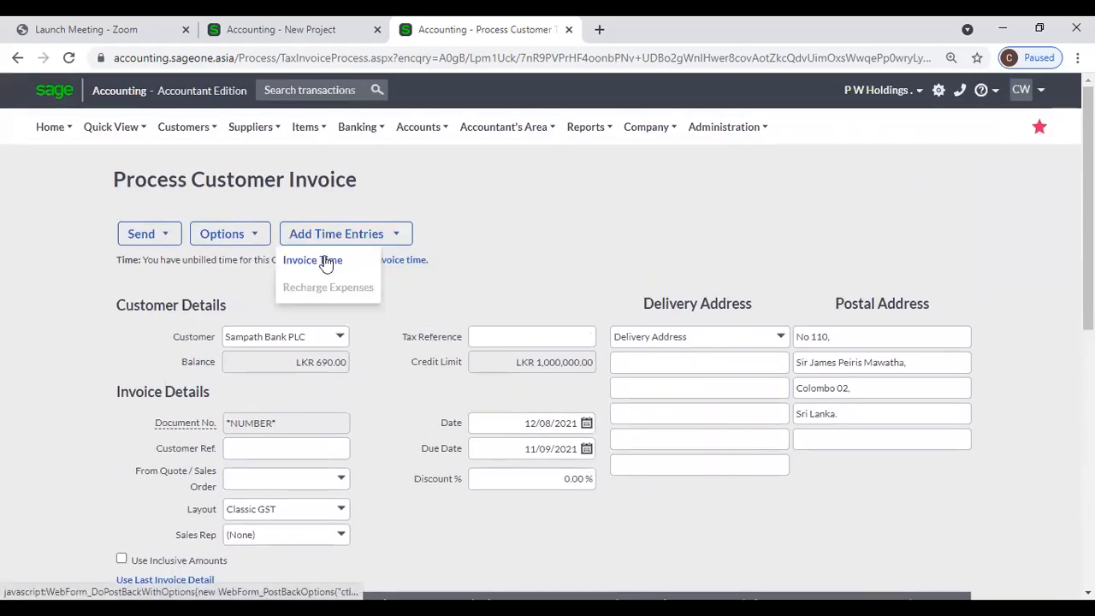
left_click(339, 336)
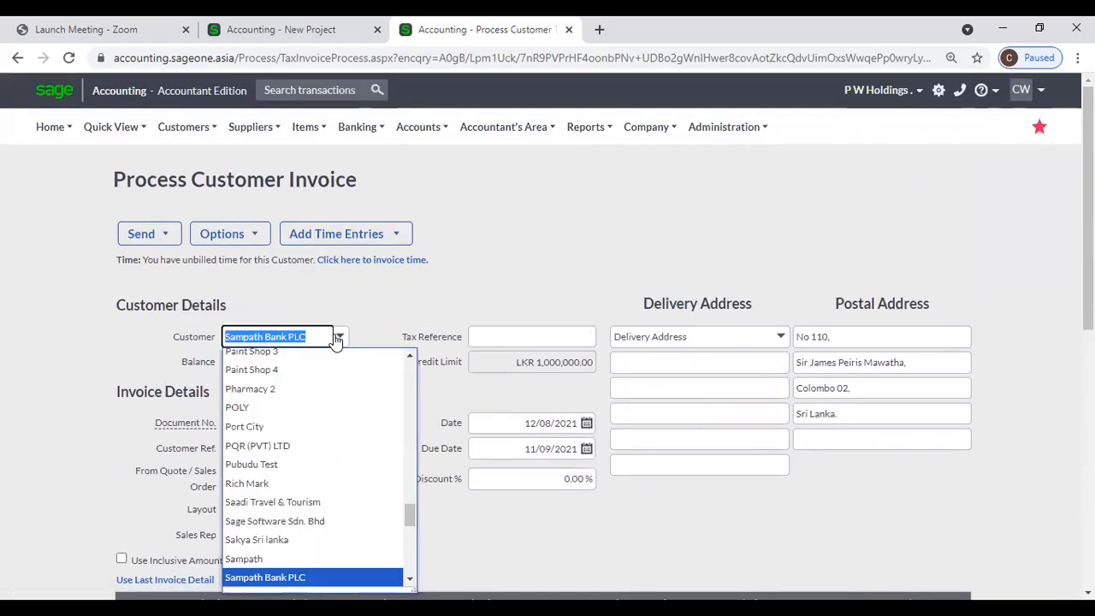
left_click(398, 308)
mouse_move(183, 129)
mouse_move(248, 210)
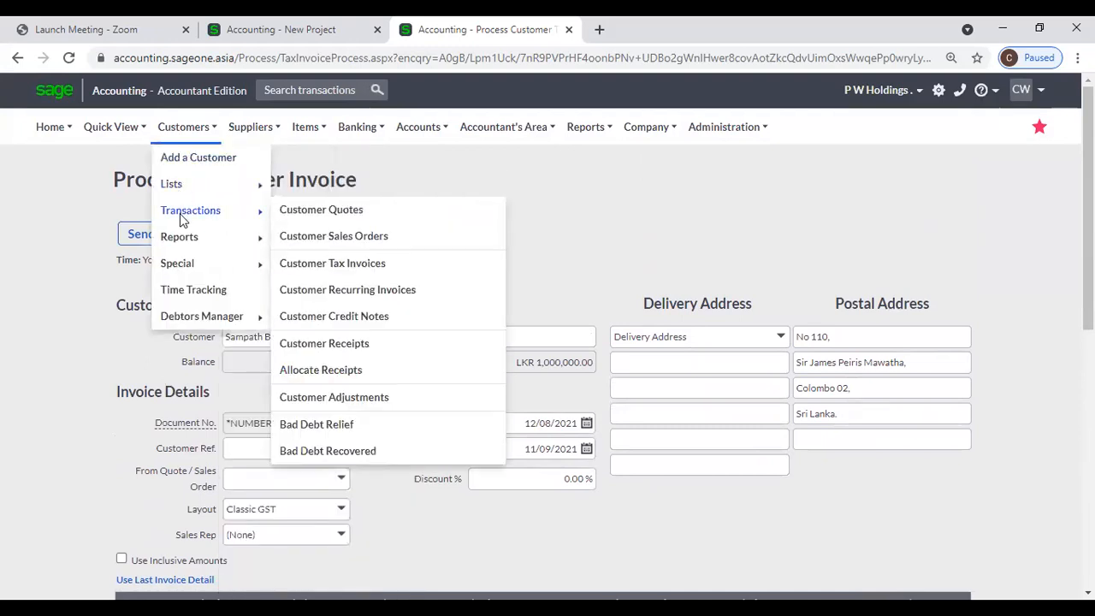
left_click(318, 263)
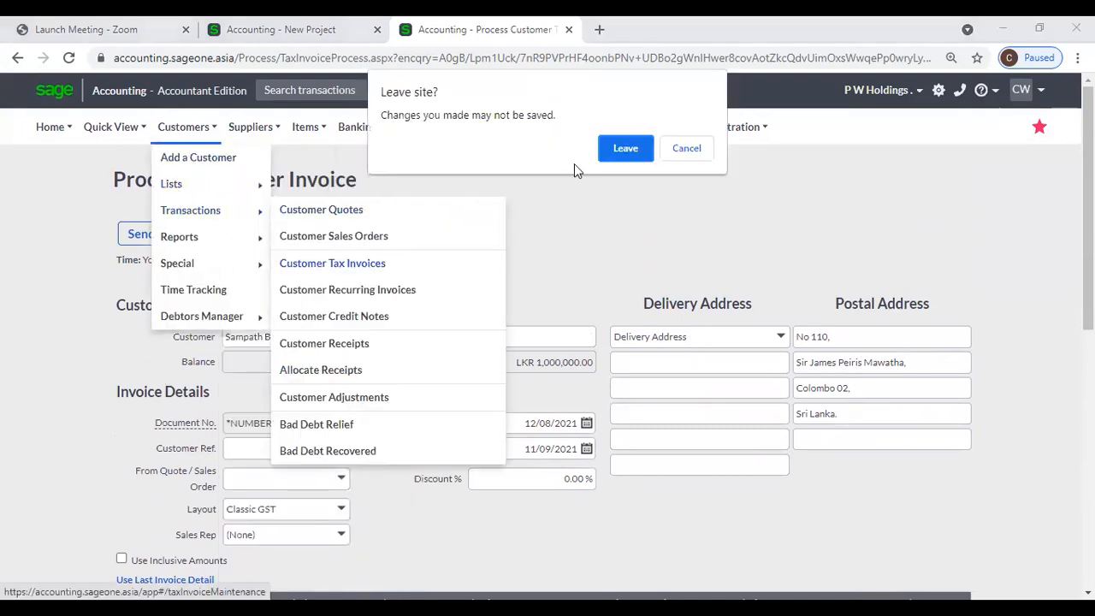
left_click(625, 150)
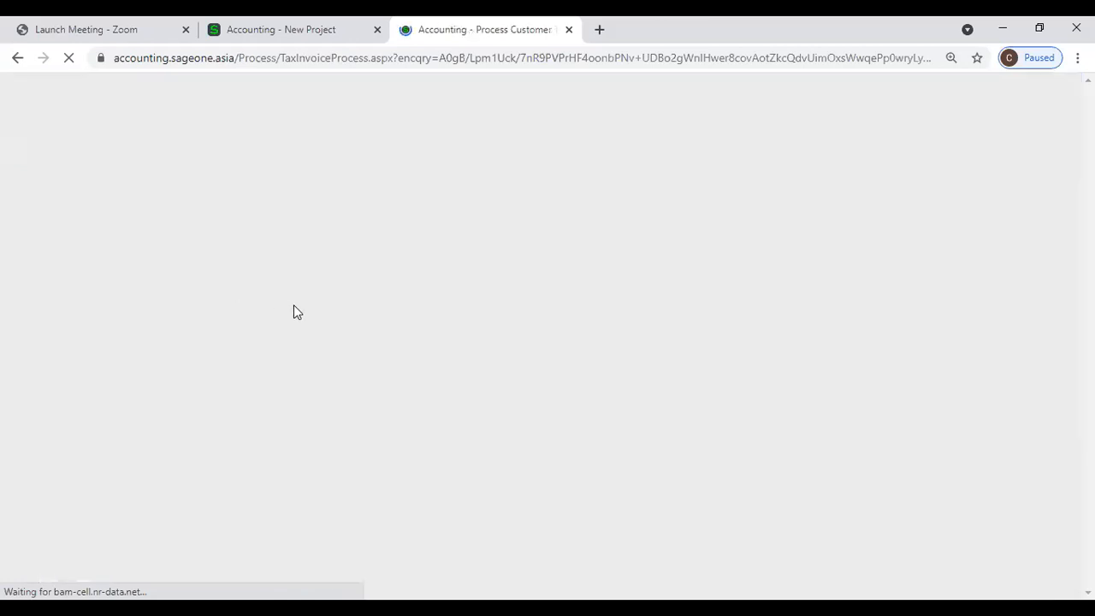
Step: Set the new invoice's customer to Sampath Bank PLC and open its unbilled time for selection
left_click(340, 313)
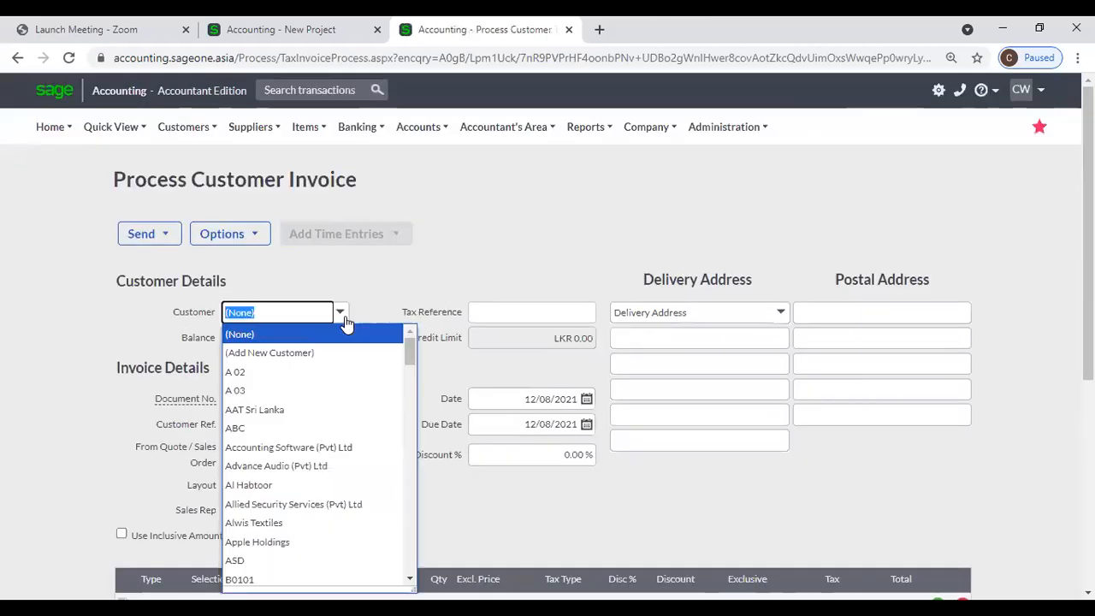
type("Sampath")
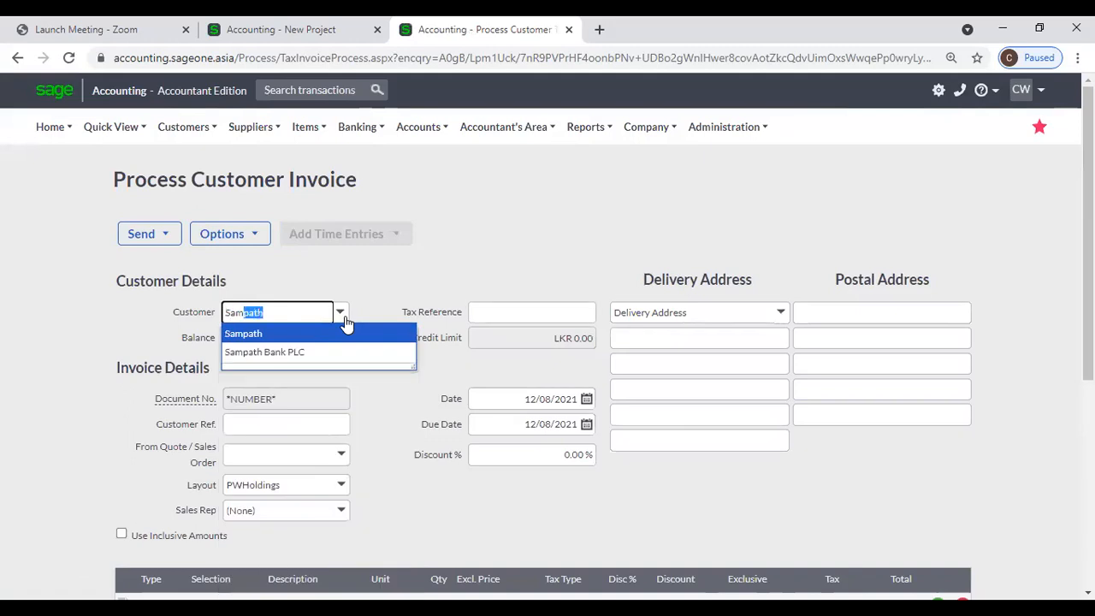
key("Down")
key("Return")
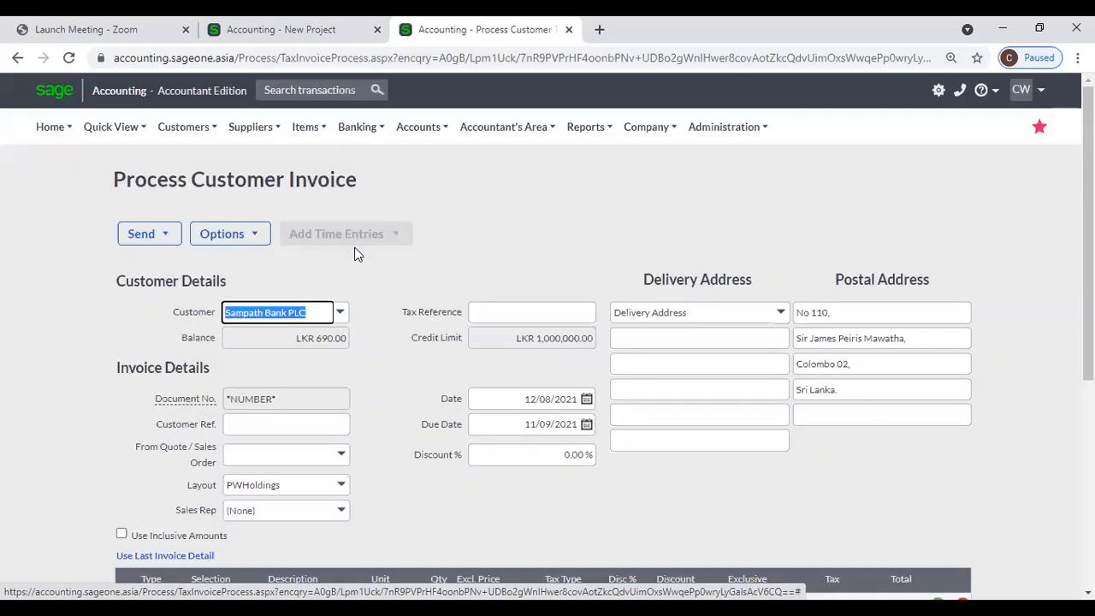
left_click(351, 242)
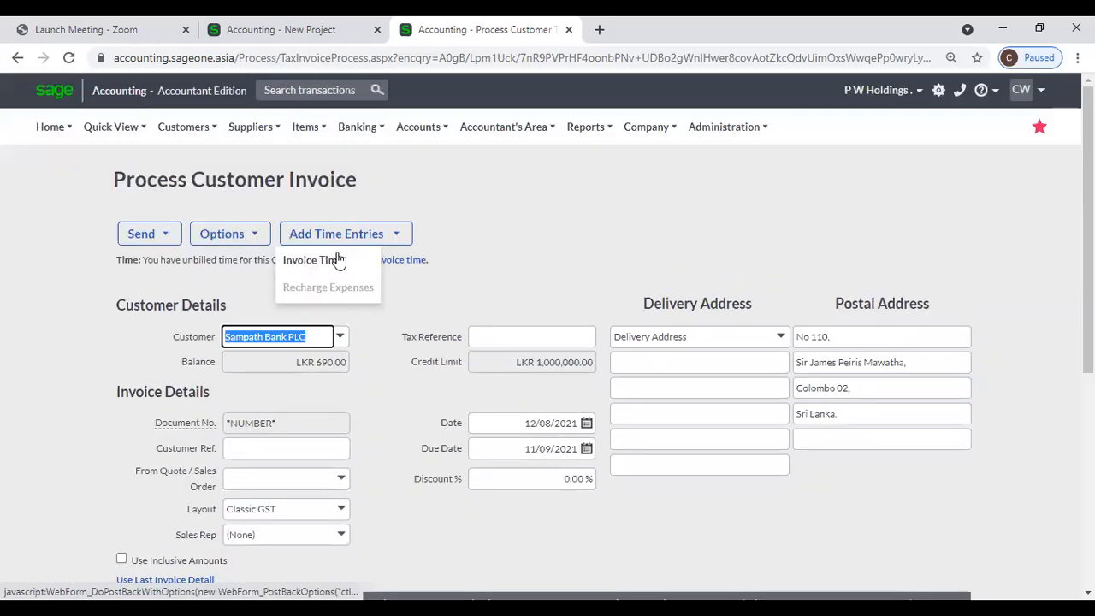
left_click(425, 261)
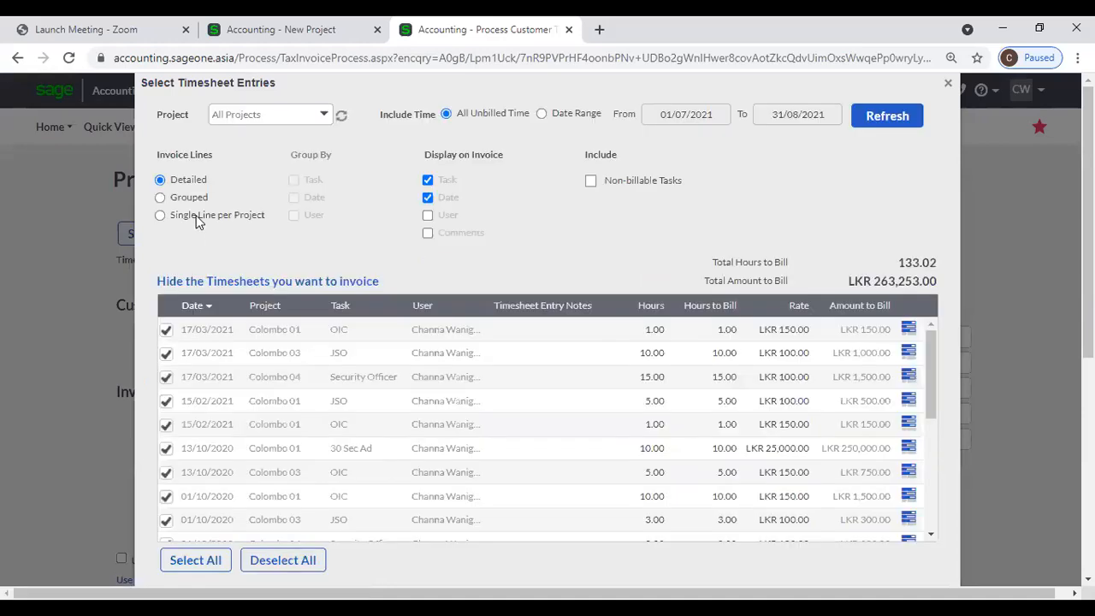
Step: Create invoice lines as a single line per project from all of the unbilled timesheet entries
left_click(170, 217)
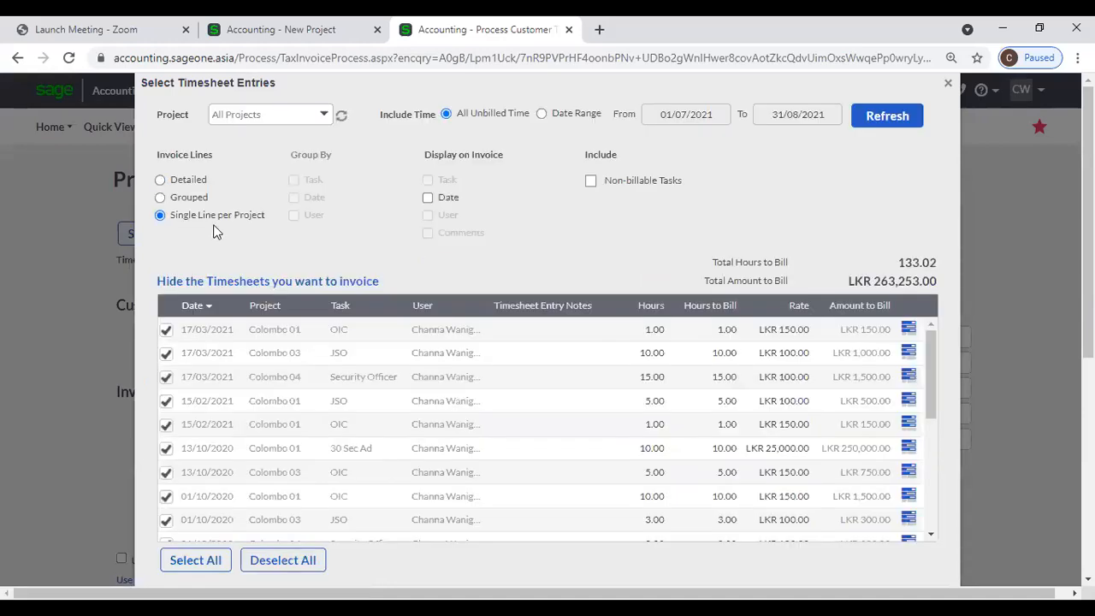
scroll(495, 479, "down", 2)
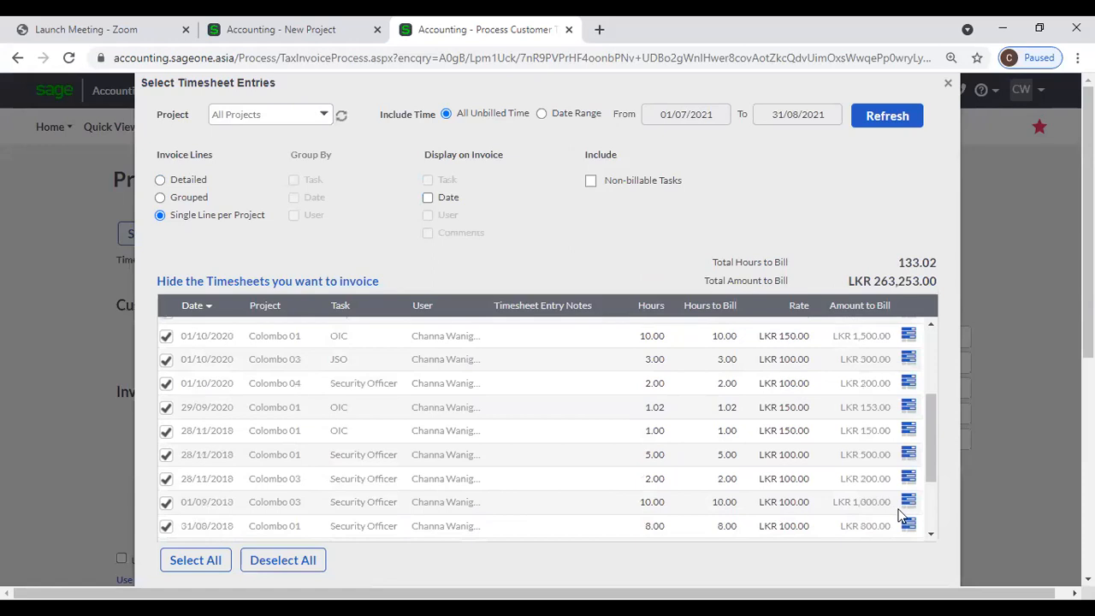
scroll(900, 516, "down", 3)
scroll(1025, 513, "down", 2)
scroll(431, 394, "down", 1)
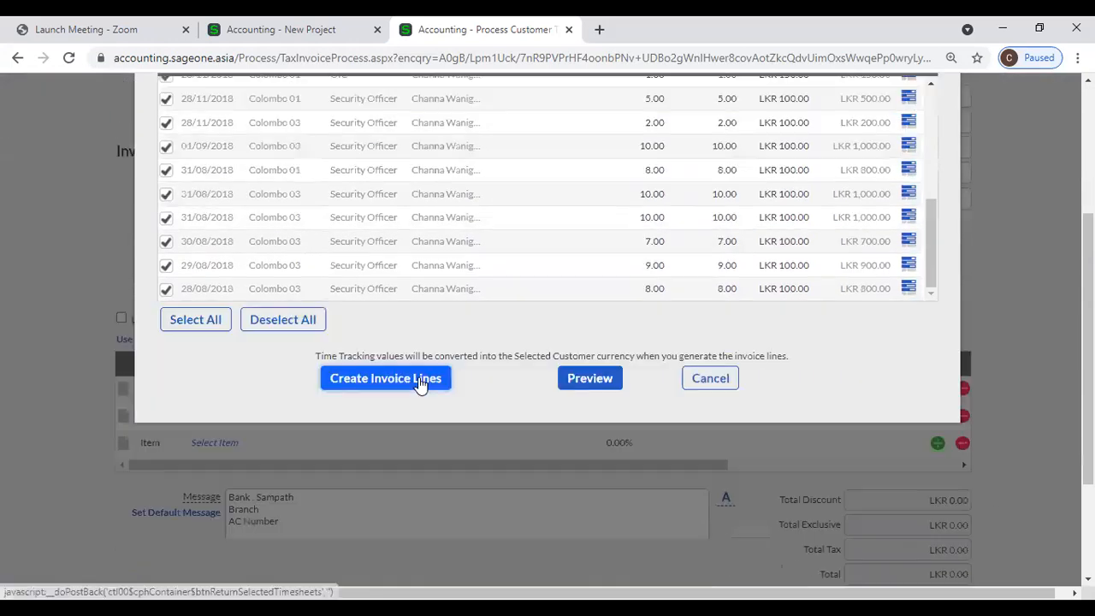
left_click(420, 383)
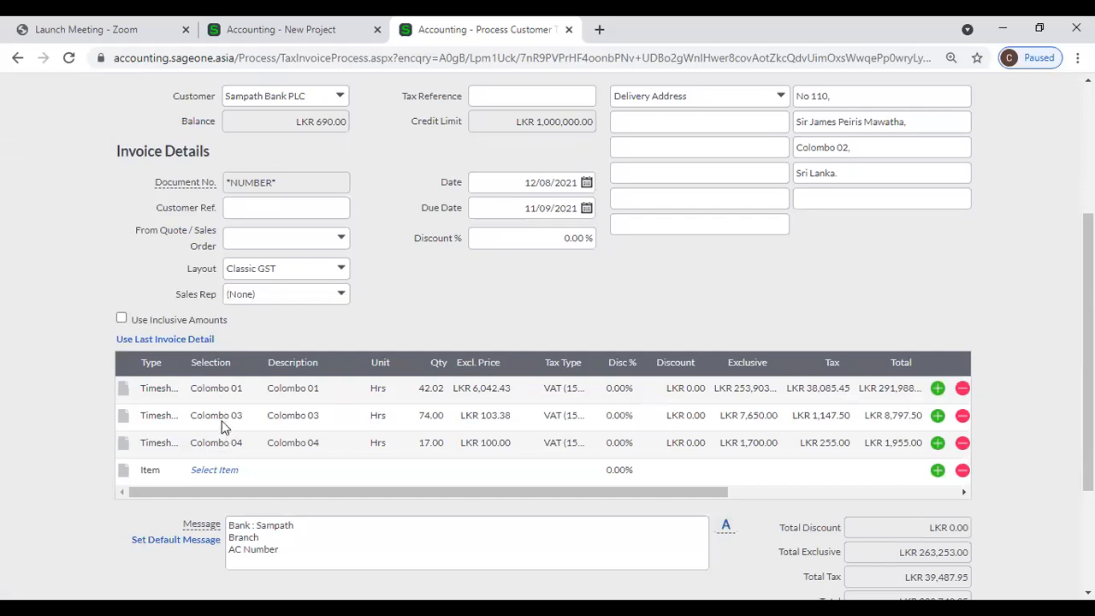
Step: Reopen the invoice's timesheet entry selection to check for remaining unbilled time, then close it
scroll(367, 326, "up", 3)
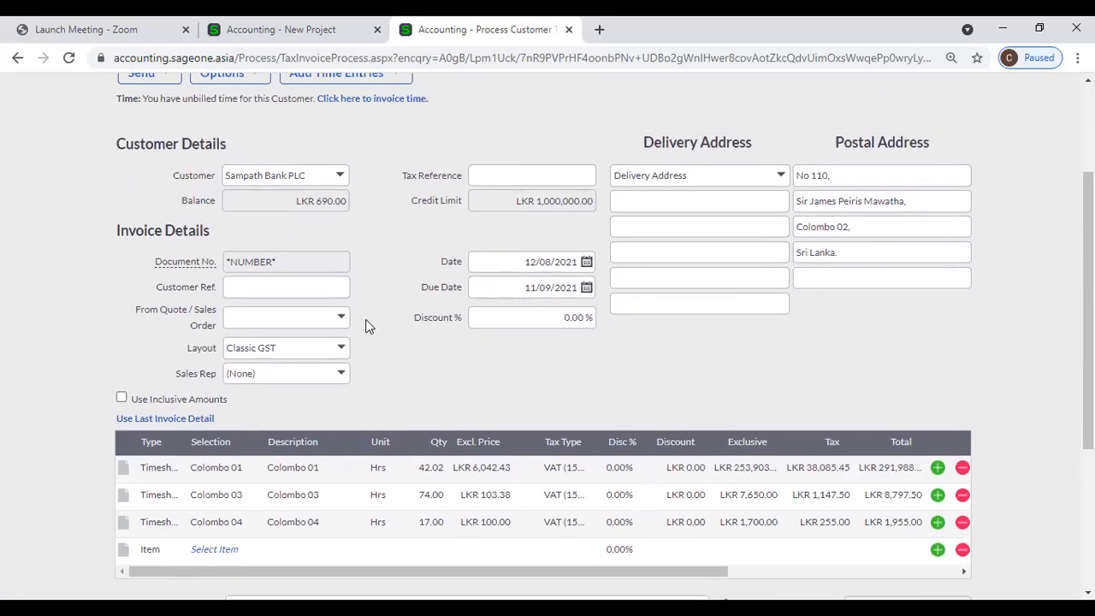
left_click(367, 238)
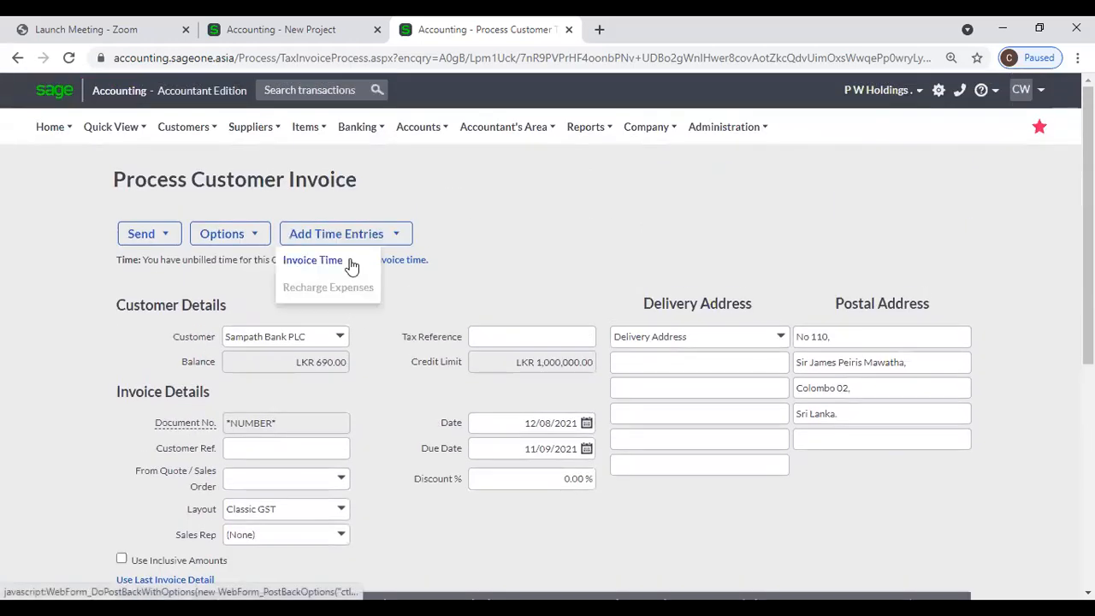
left_click(352, 265)
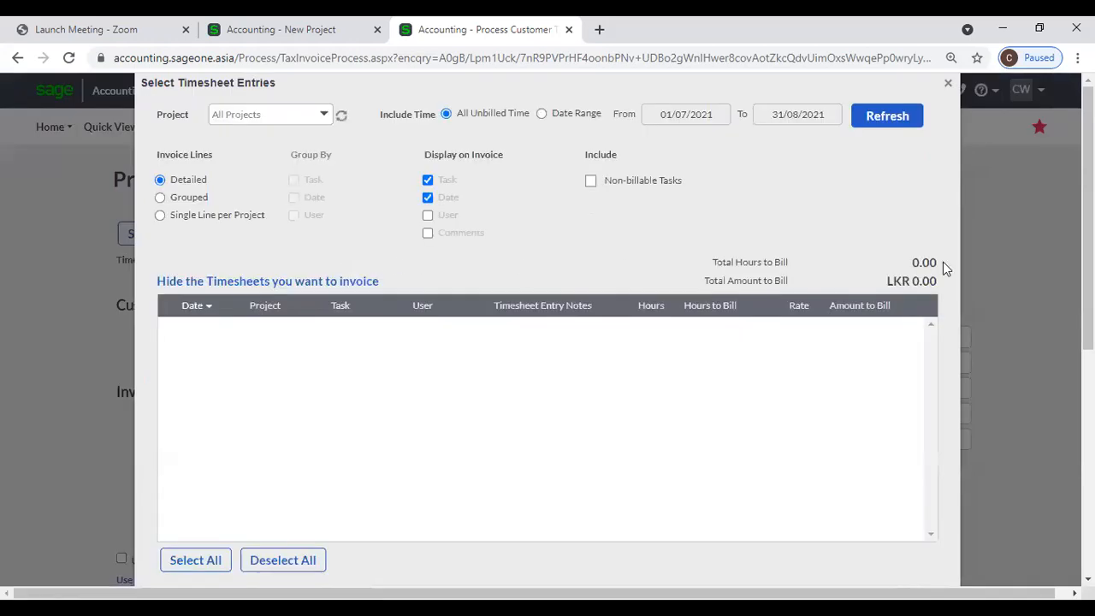
left_click(950, 85)
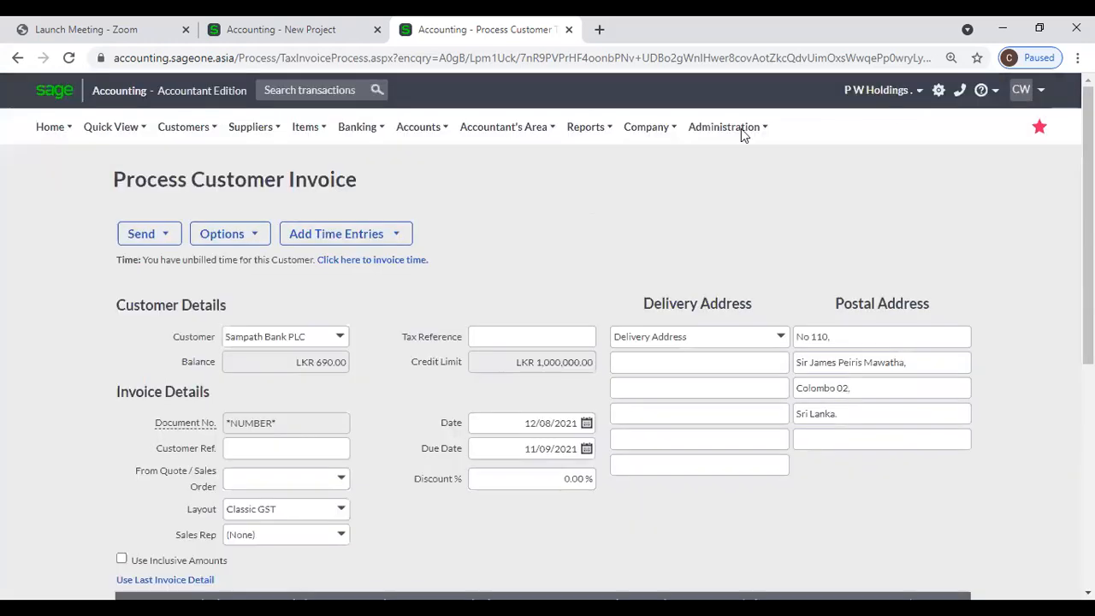
Step: Discard the unsaved invoice with one line per project and add a new tax invoice from the customer tax invoices list
mouse_move(183, 127)
mouse_move(190, 212)
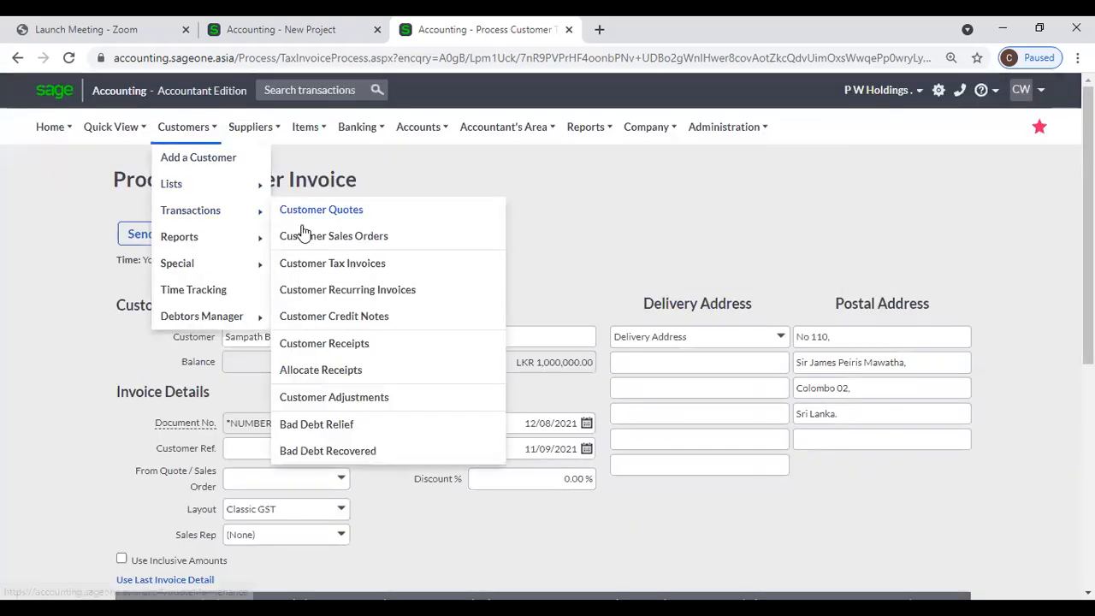
left_click(310, 271)
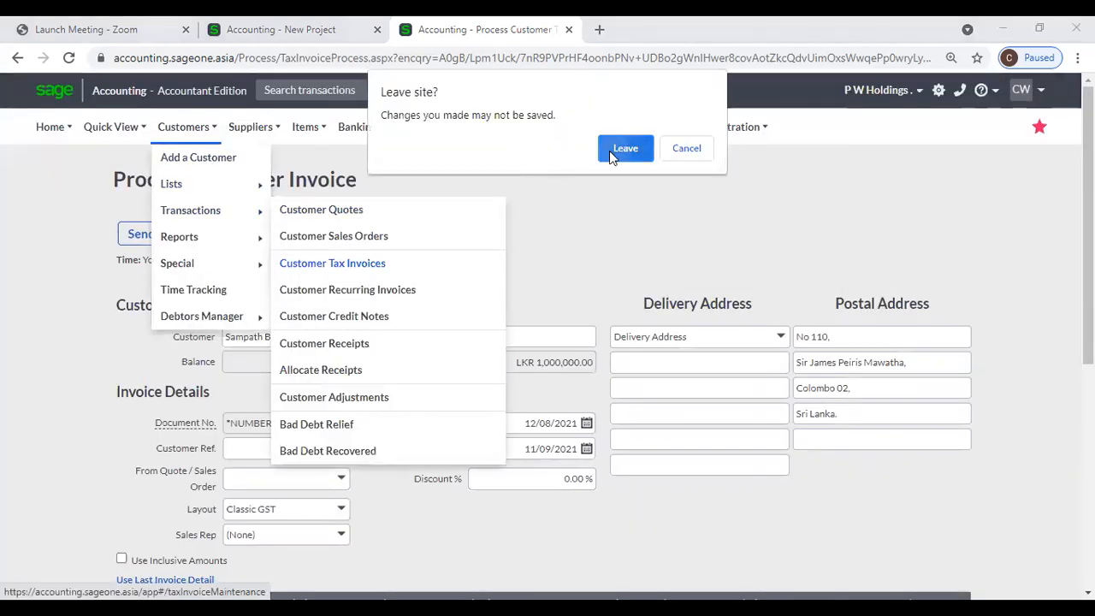
left_click(618, 149)
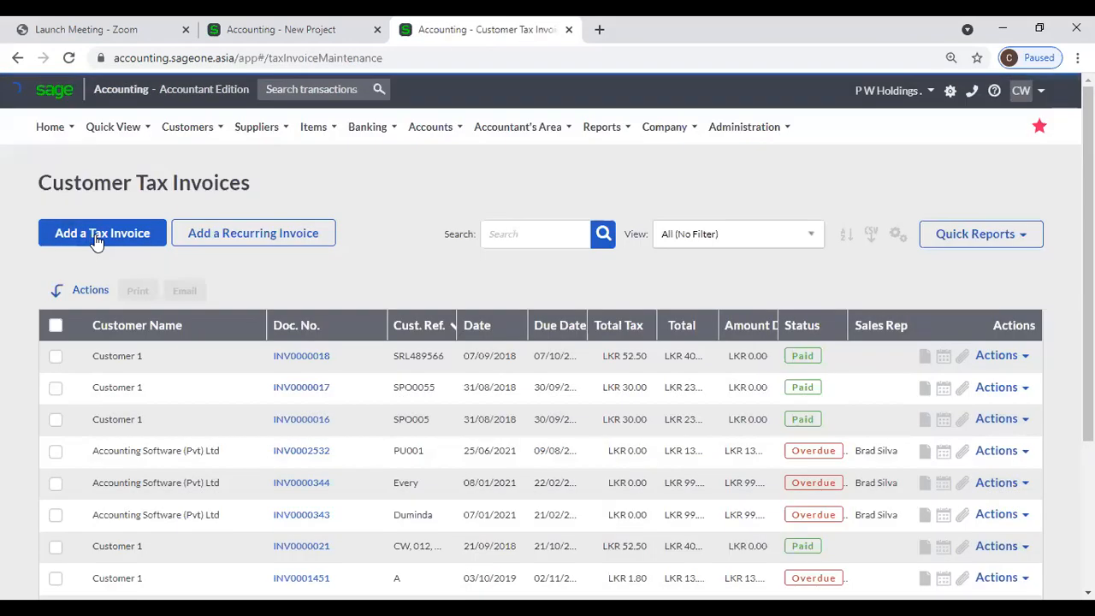
left_click(97, 242)
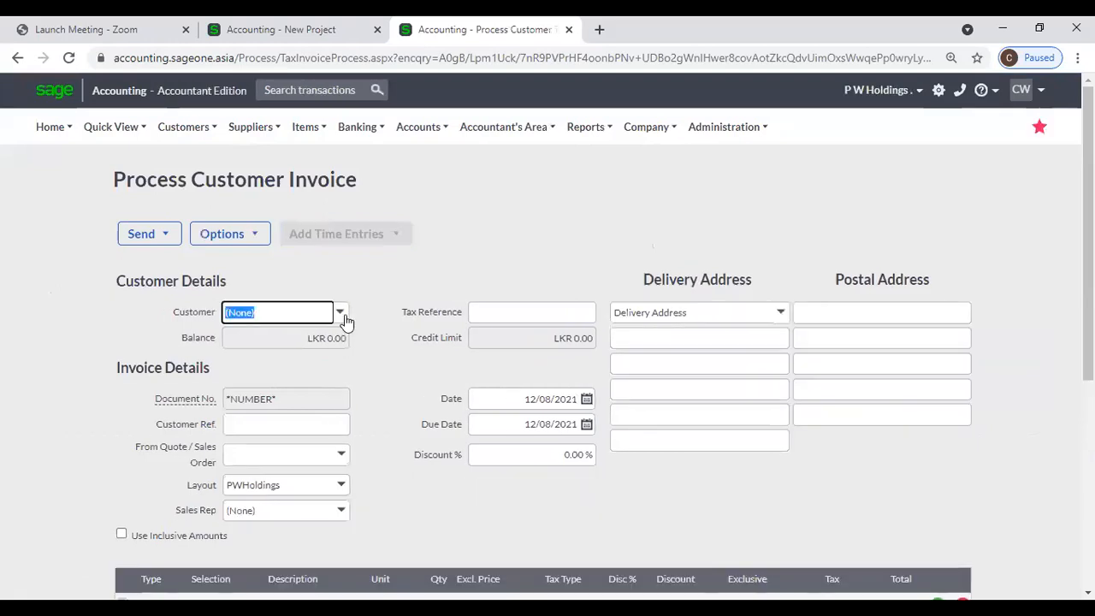
Step: Choose Sampath Bank PLC as the invoice customer and open the selection of its unbilled timesheet entries
left_click(341, 315)
type("sam")
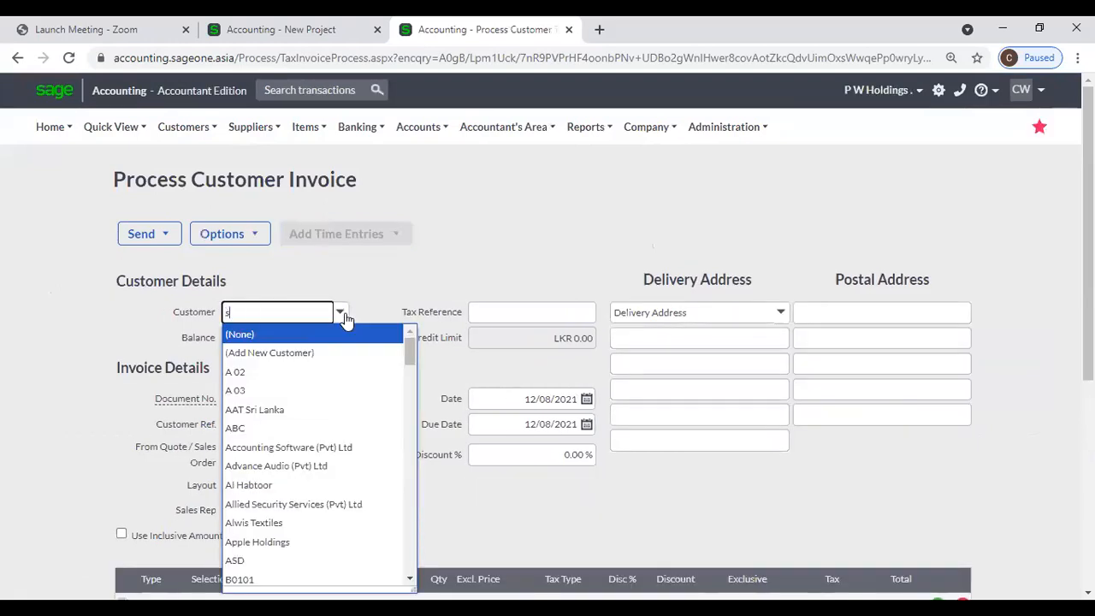
key("Return")
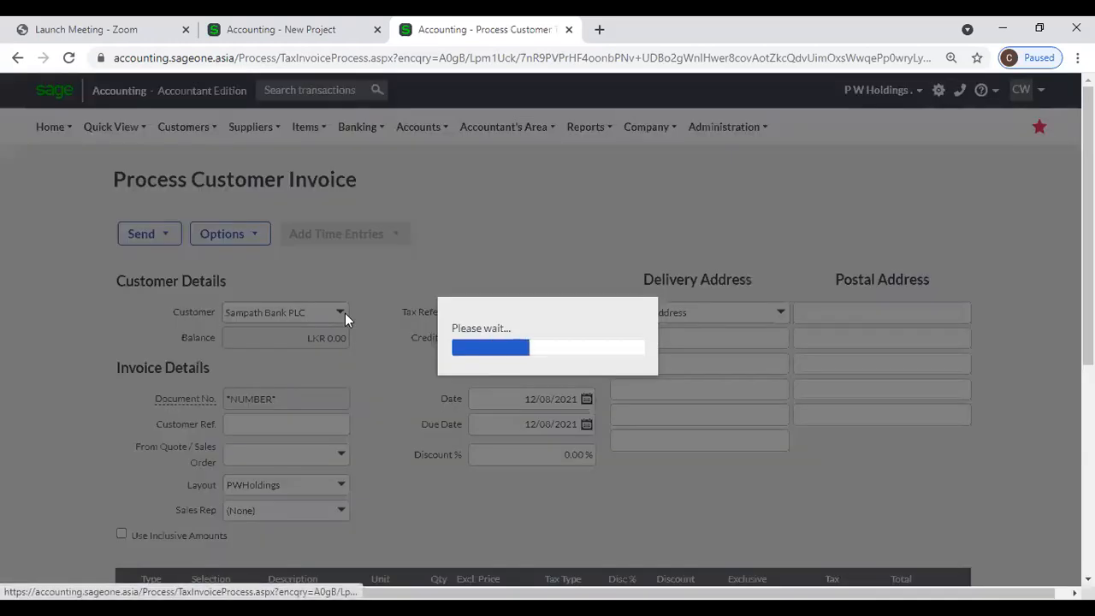
left_click(346, 234)
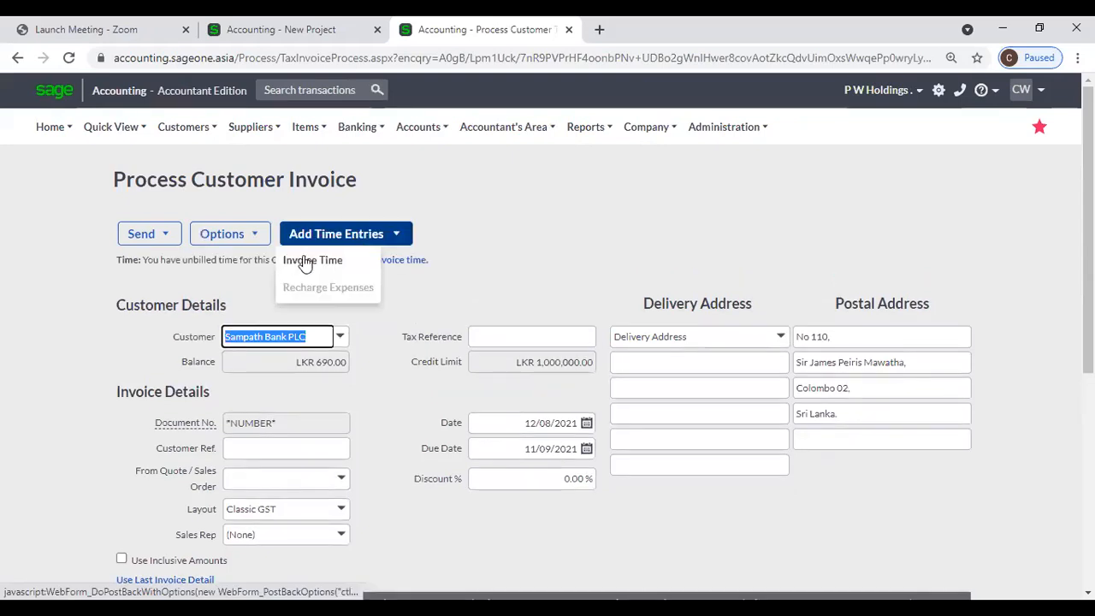
left_click(304, 257)
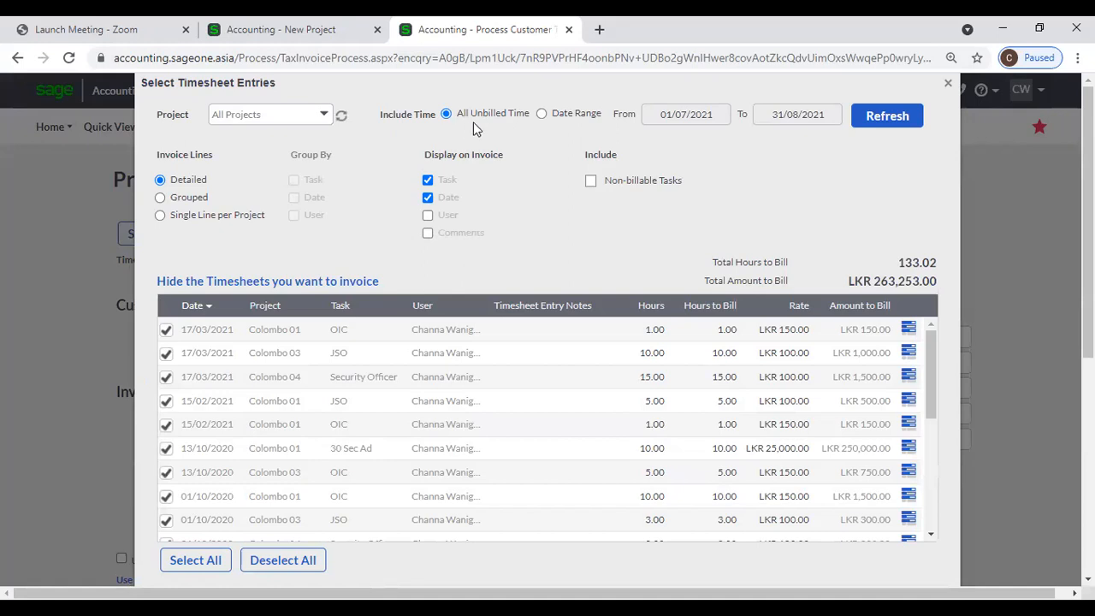
Step: Limit the timesheet entries to a date range ending 31/07/2021 and refresh the list
left_click(541, 117)
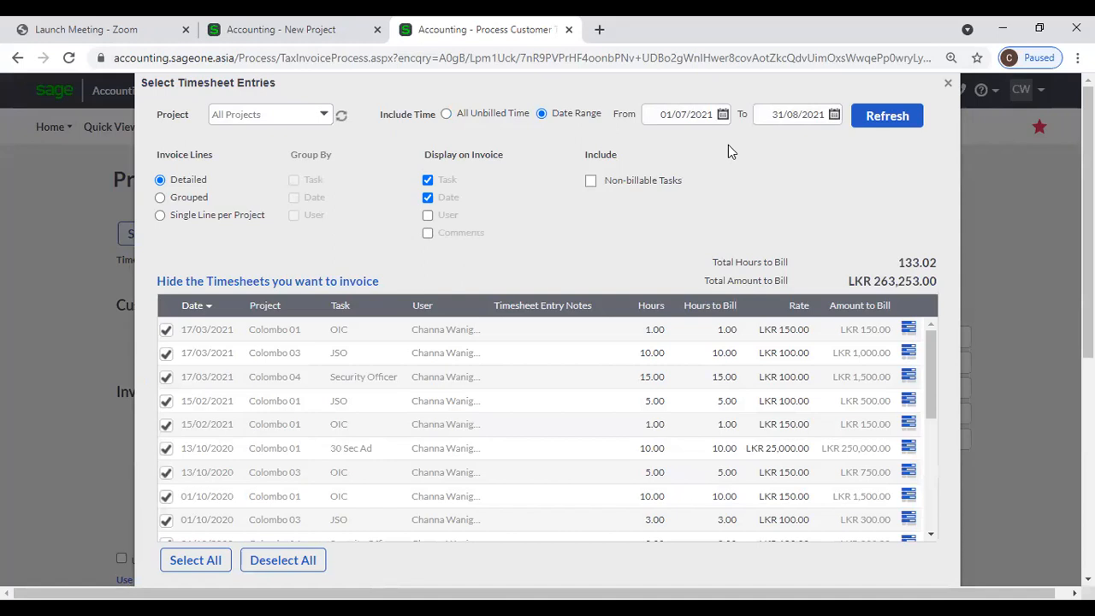
left_click(834, 115)
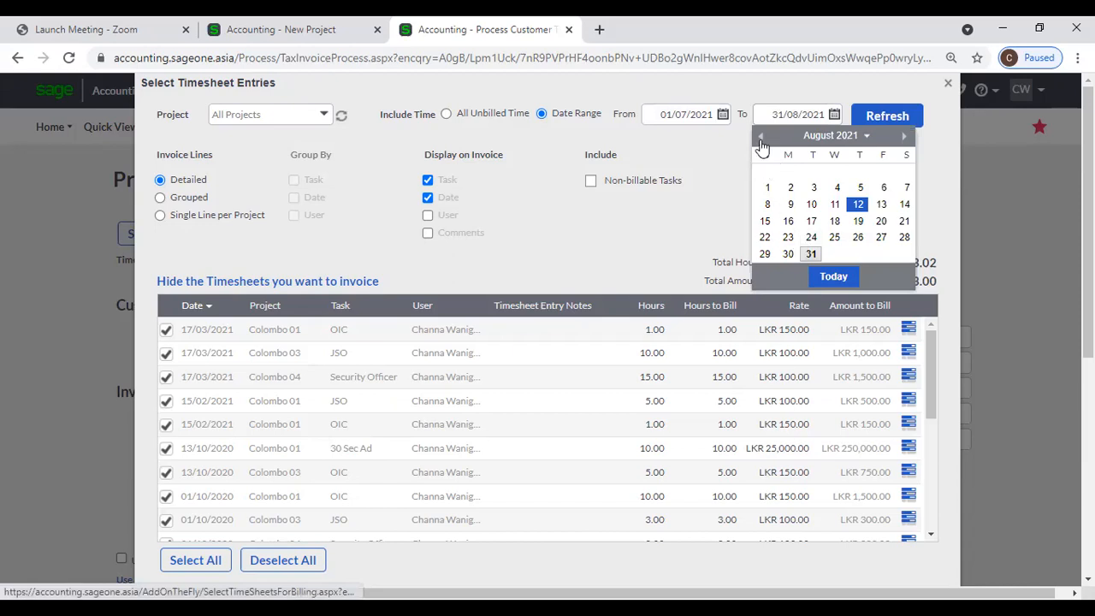
left_click(761, 139)
left_click(905, 242)
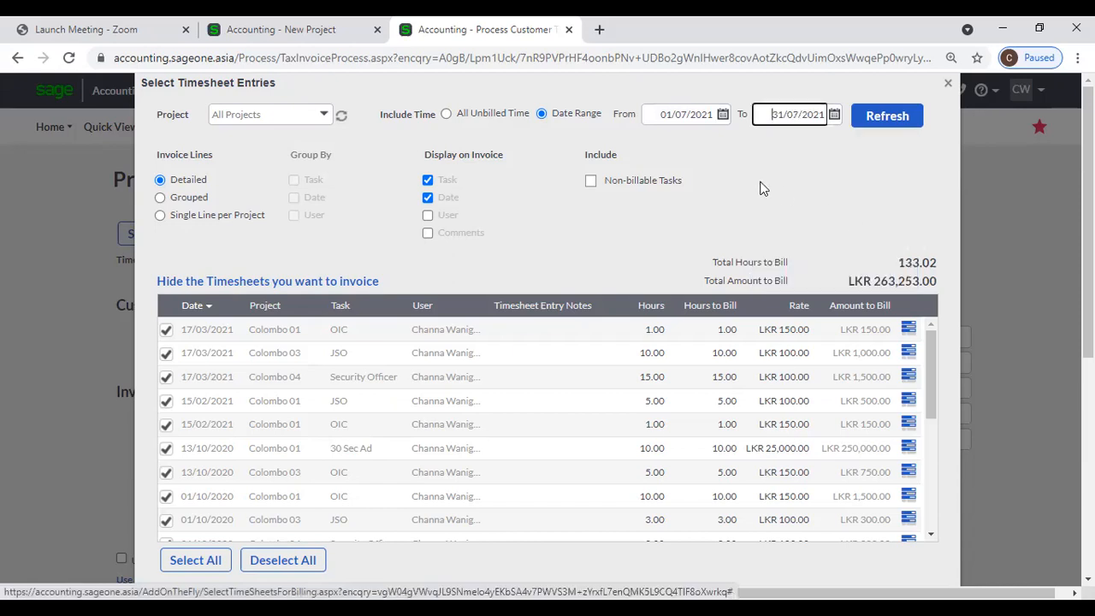
left_click(890, 117)
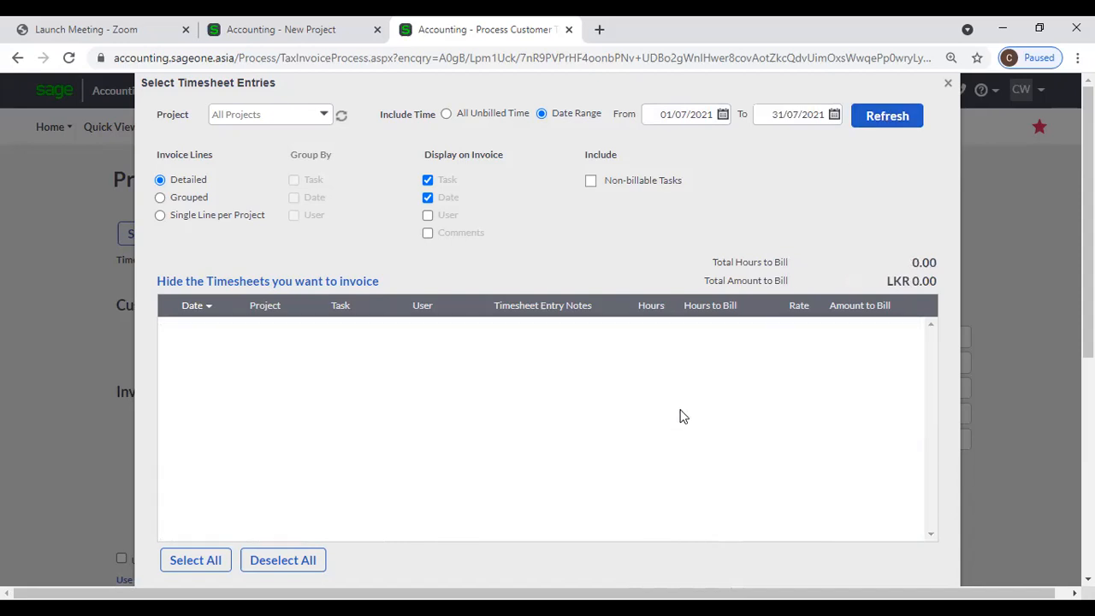
Step: Set the start of the timesheet date range to 01/03/2021
left_click(722, 119)
left_click(652, 138)
left_click(651, 138)
left_click(652, 138)
left_click(652, 137)
left_click(676, 171)
Step: Set the end of the timesheet date range to 31/03/2021 and refresh the list of entries
left_click(834, 114)
left_click(760, 137)
left_click(760, 137)
left_click(760, 137)
left_click(760, 137)
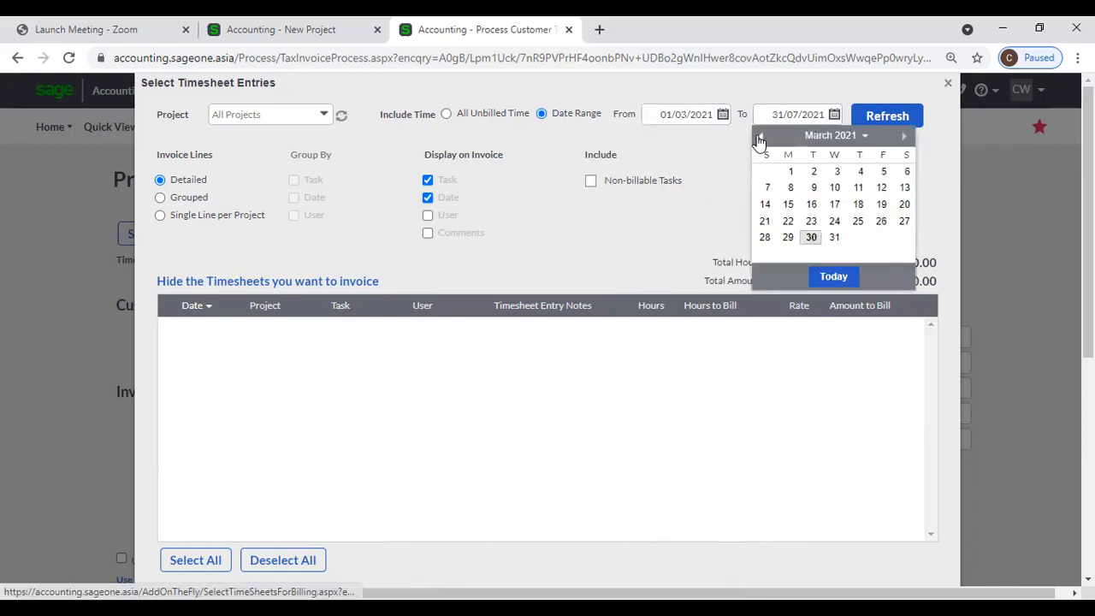
left_click(834, 237)
left_click(885, 116)
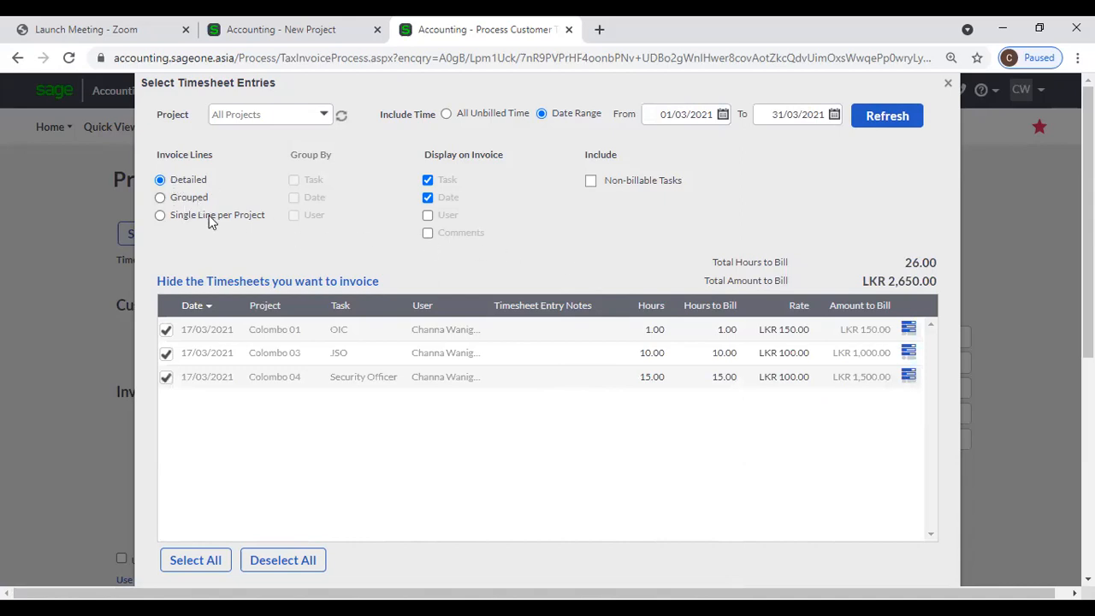
Step: Try grouped invoice lines with task, date and user grouping, and return to detailed lines
left_click(180, 198)
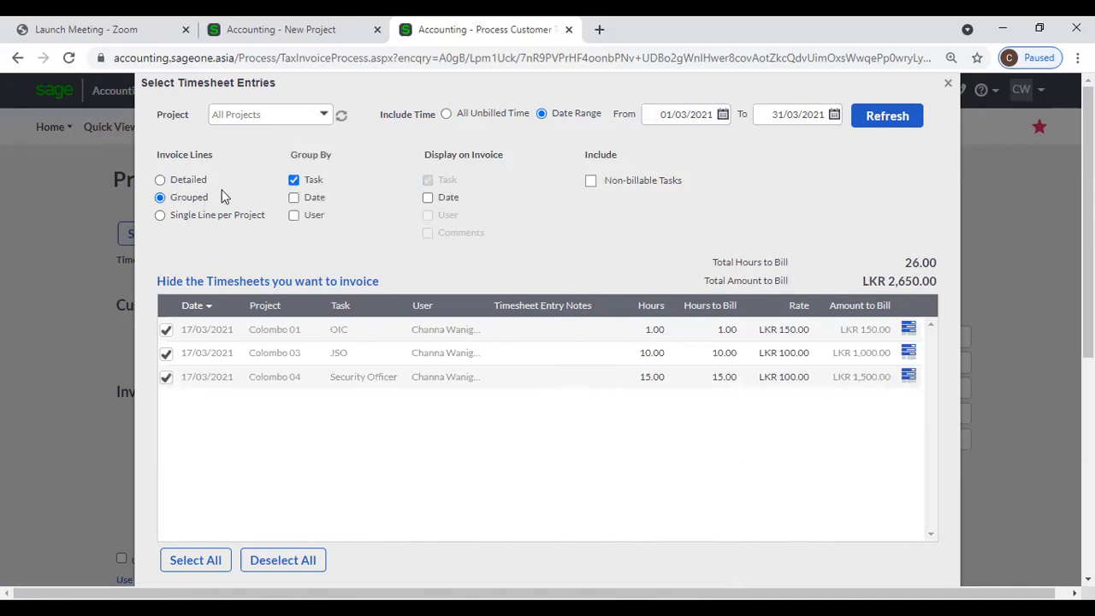
left_click(294, 198)
left_click(294, 180)
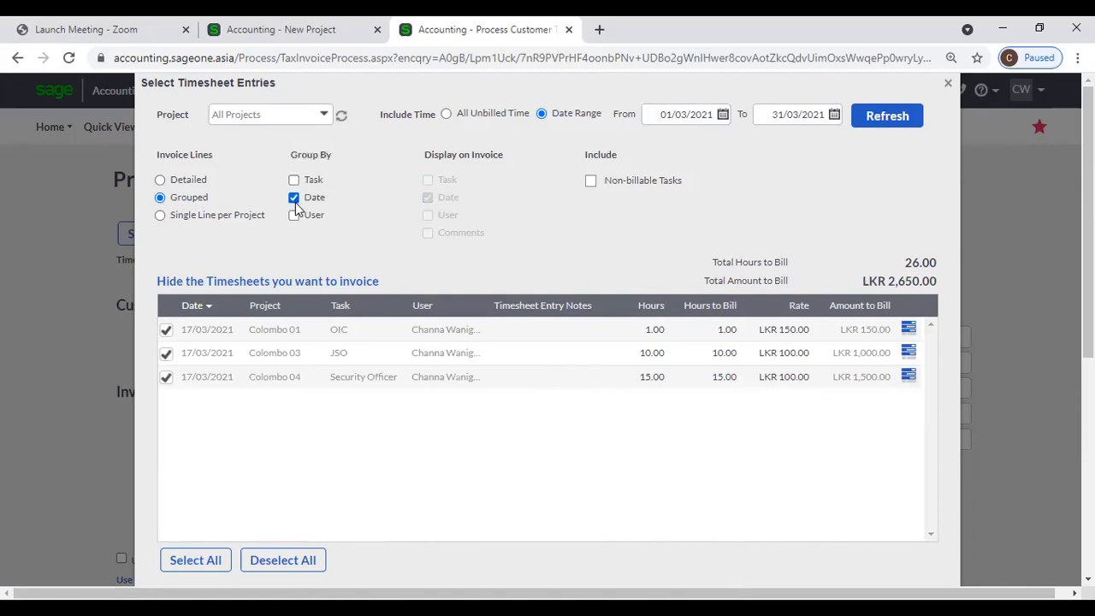
left_click(294, 215)
left_click(295, 215)
left_click(293, 180)
left_click(161, 180)
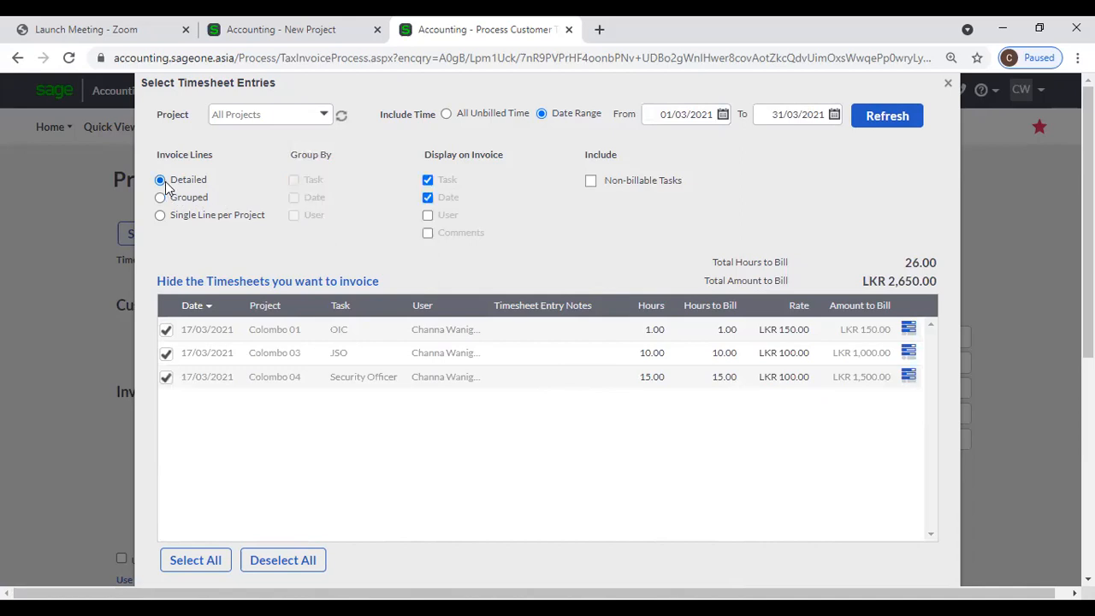
Step: Try the display options for the invoice lines and the non-billable tasks option, and close the timesheet selection without creating lines
left_click(429, 180)
left_click(427, 197)
left_click(427, 180)
left_click(428, 199)
left_click(427, 215)
left_click(428, 233)
left_click(592, 181)
left_click(591, 181)
scroll(599, 231, "down", 3)
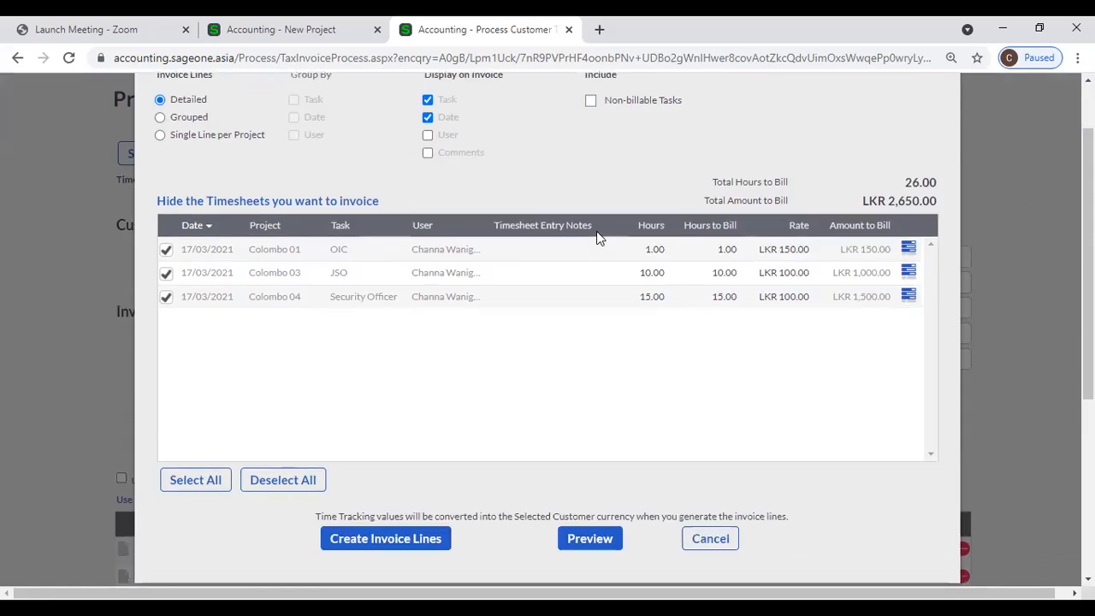
scroll(599, 238, "up", 3)
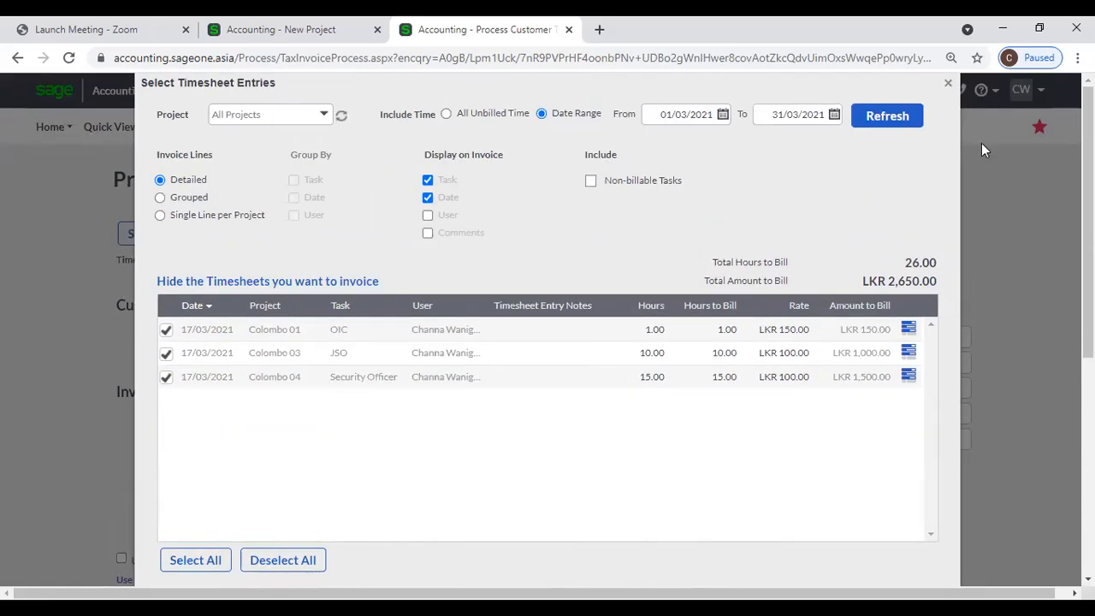
left_click(953, 89)
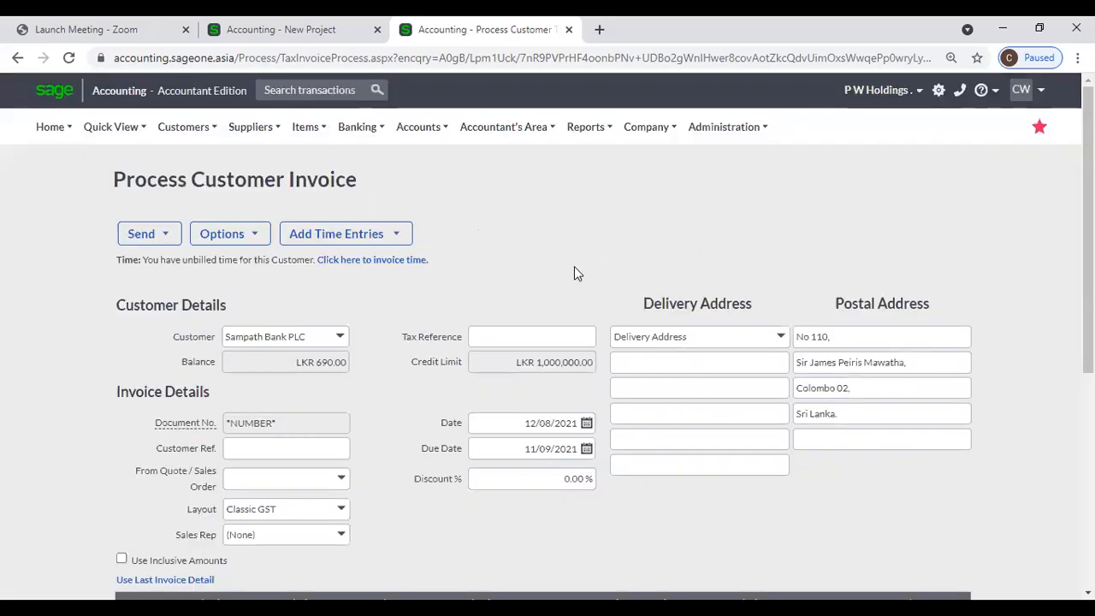
Step: Leave the new project form for Sampath Bank PLC without saving and open the list of tasks
left_click(281, 29)
scroll(205, 231, "up", 2)
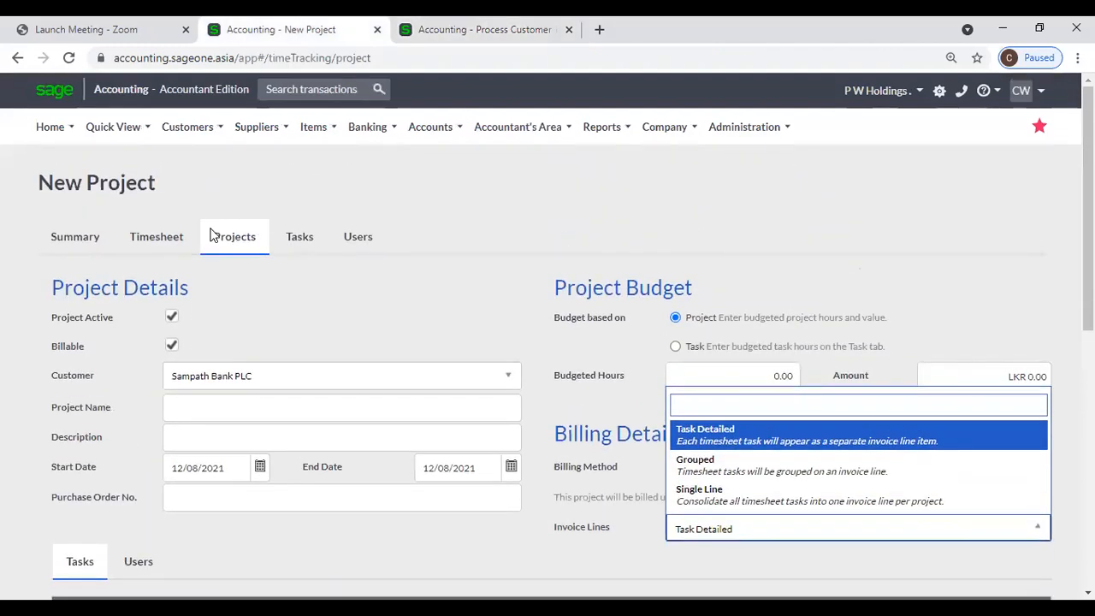
left_click(359, 237)
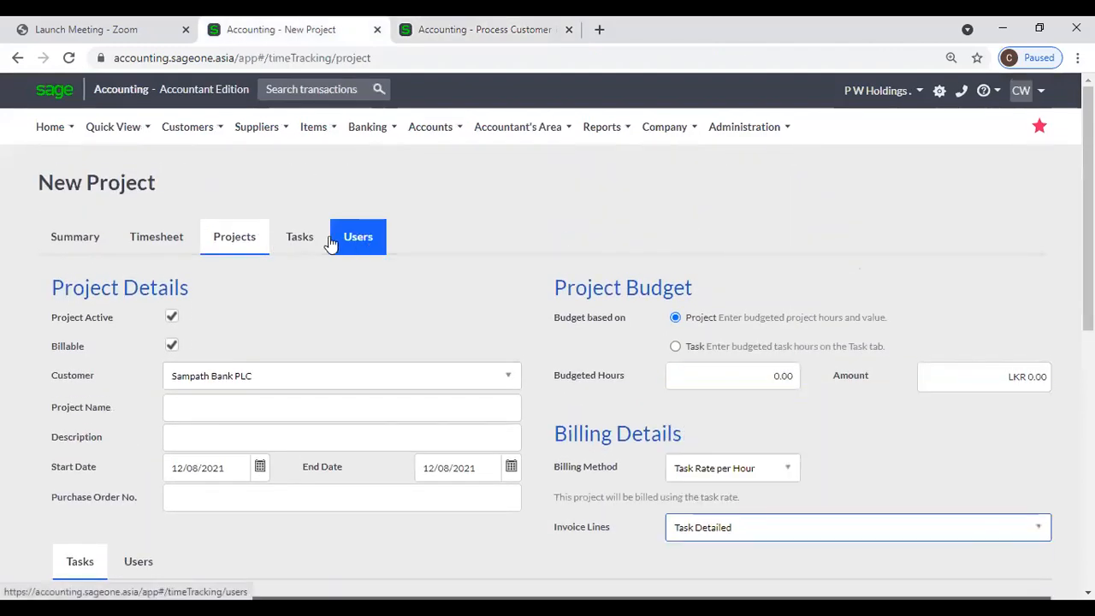
left_click(301, 240)
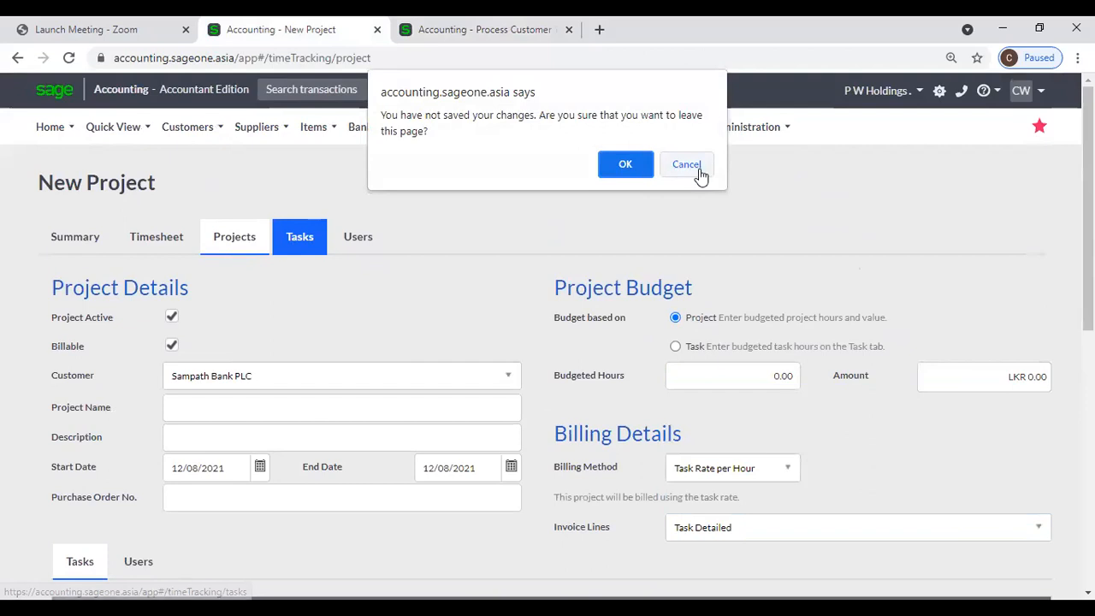
left_click(687, 165)
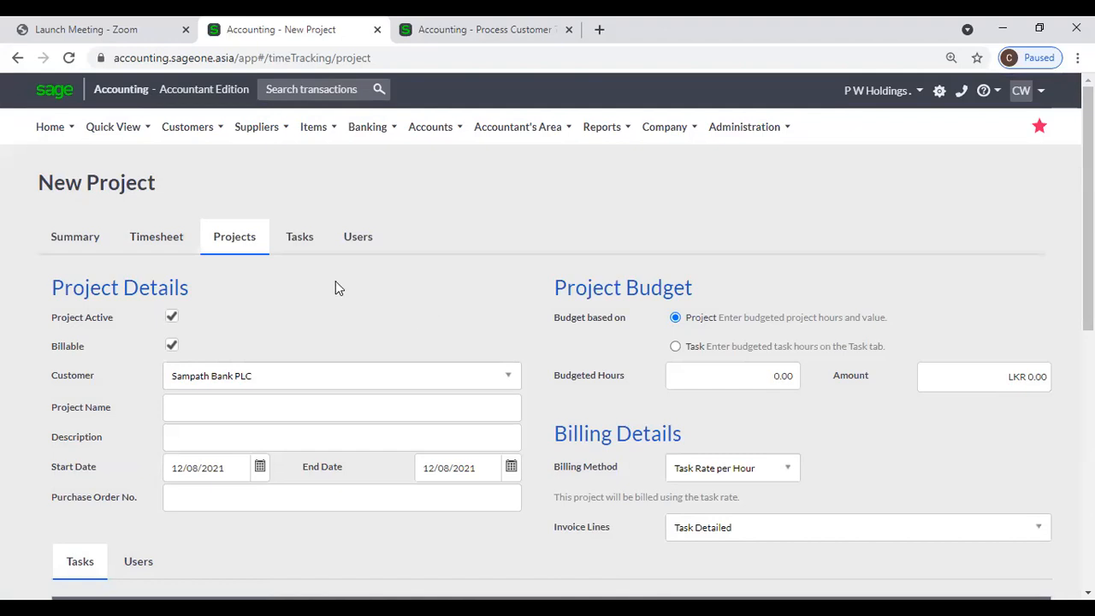
left_click(302, 242)
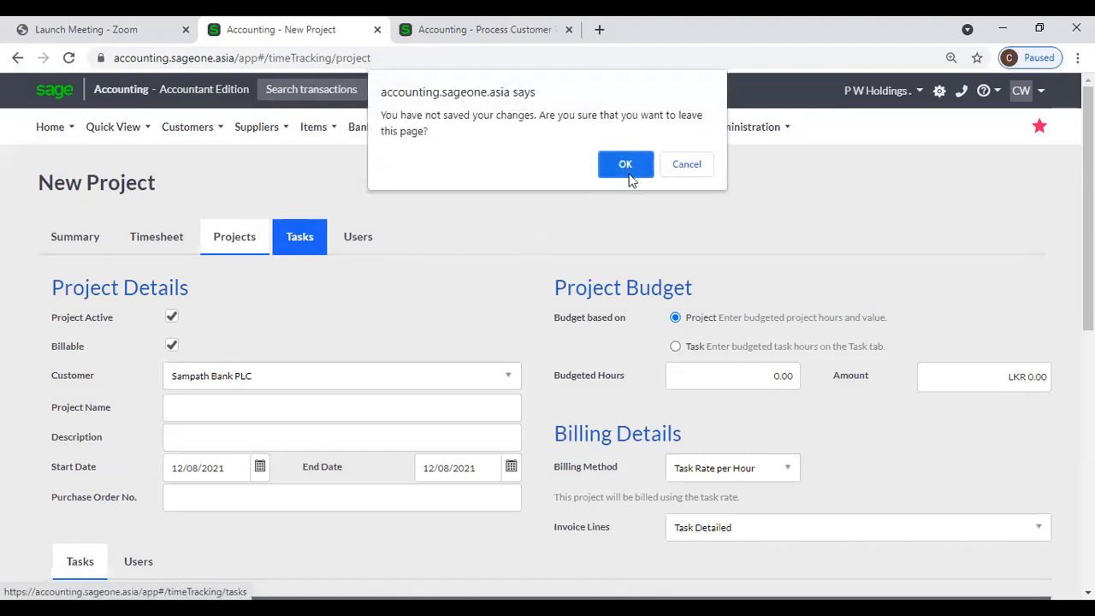
key("Return")
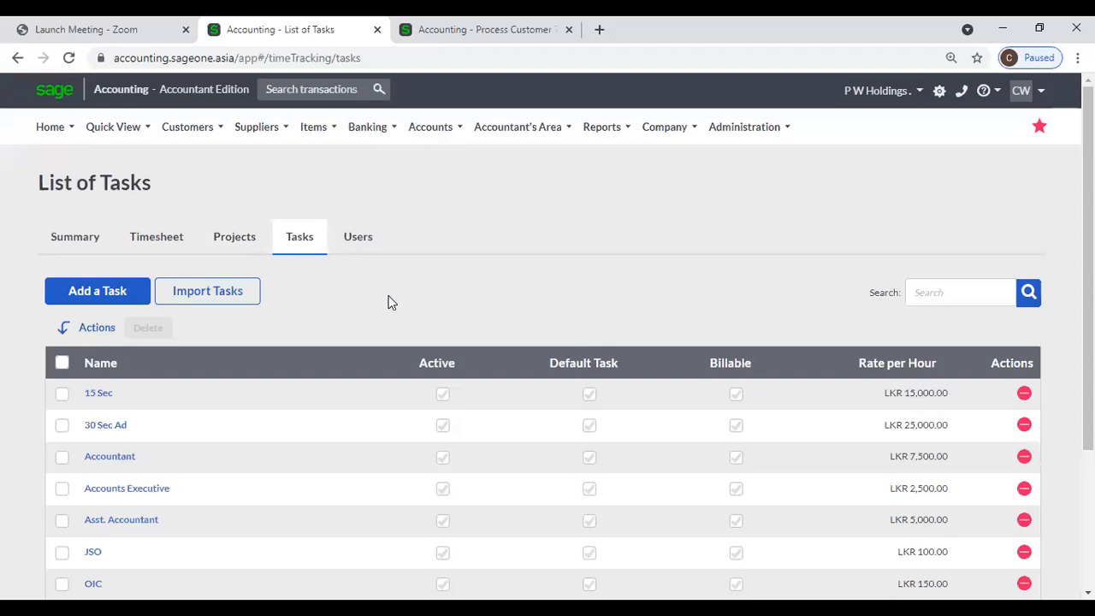
Step: Review the time tracking lists of users, tasks and projects
left_click(342, 253)
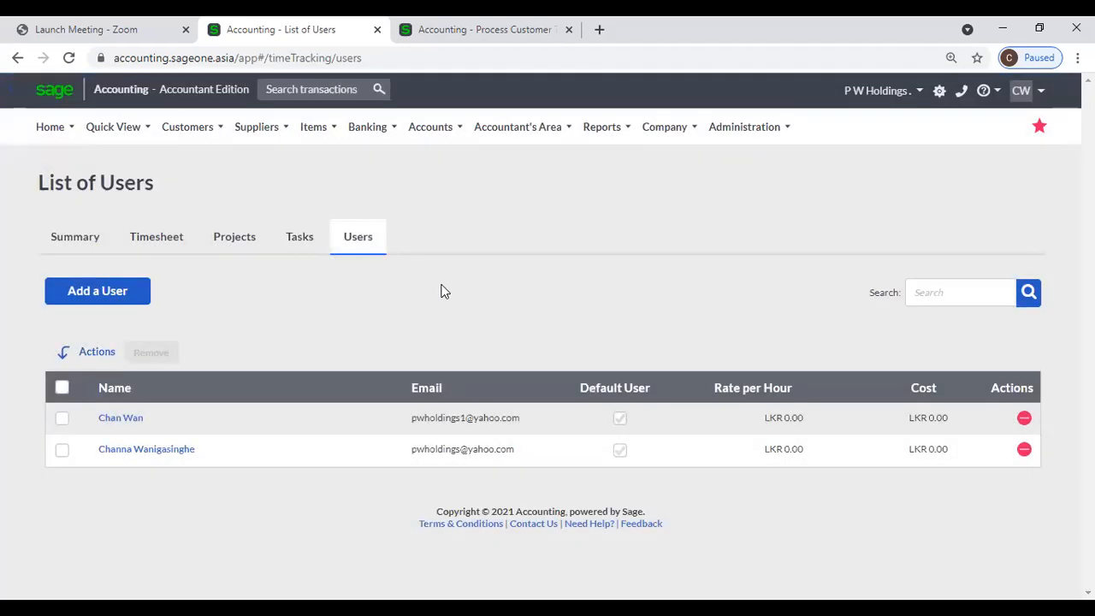
left_click(289, 248)
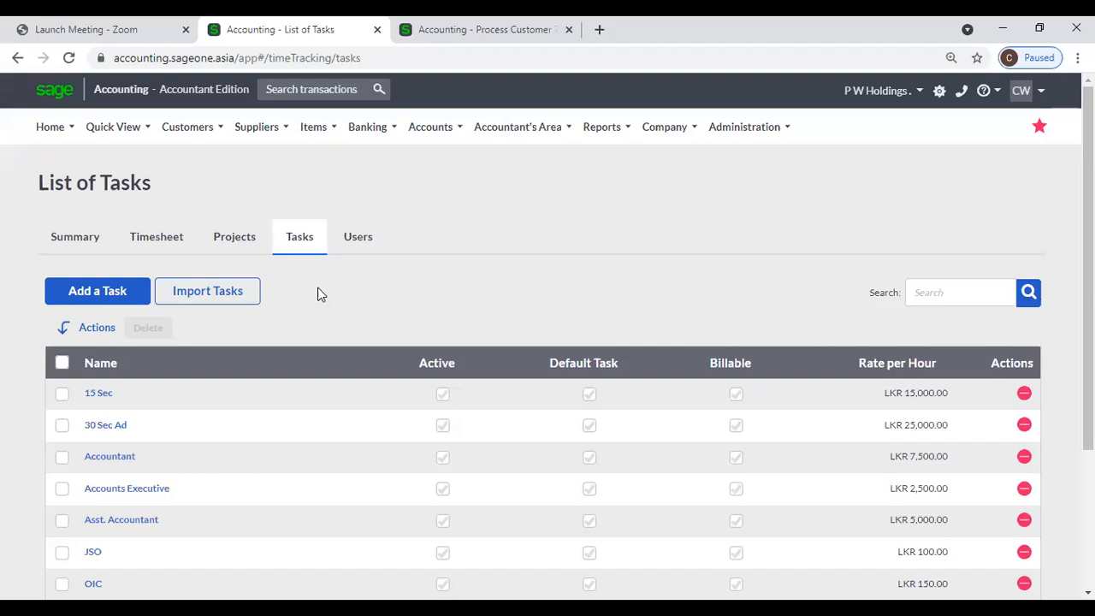
left_click(240, 247)
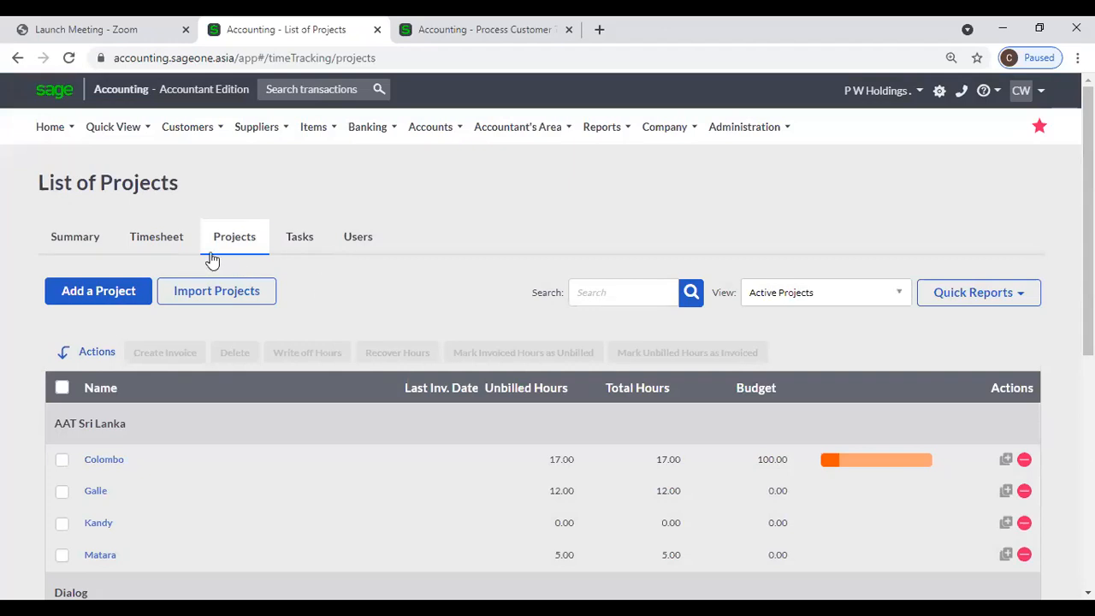
Step: Try a daily timesheet entry of 3:45 hours for the Kandy project's Accountant task, and discard it by switching to the weekly timesheet
left_click(161, 250)
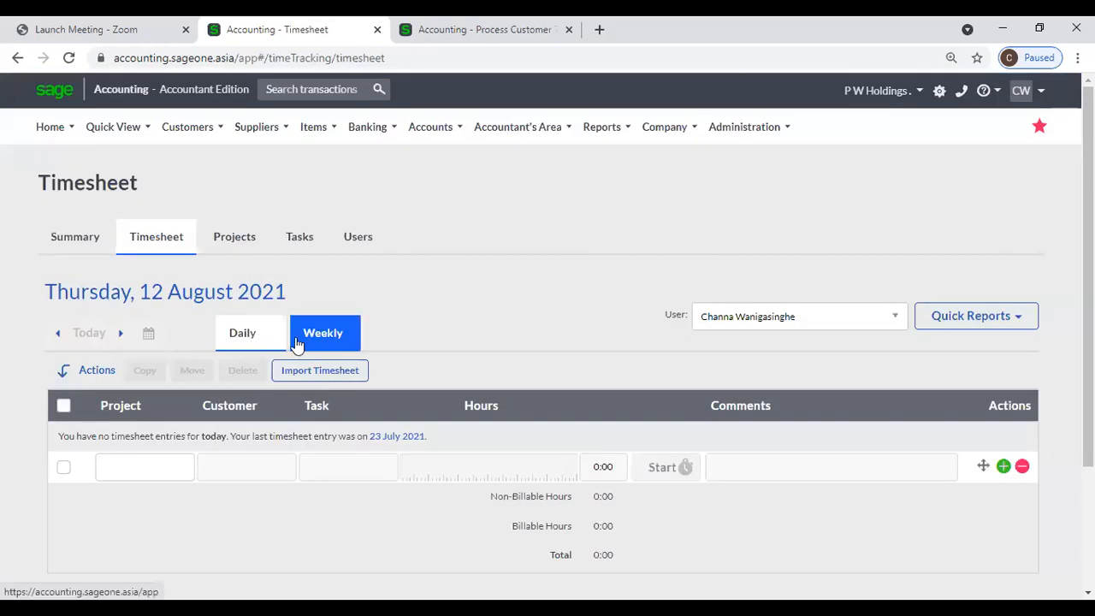
left_click(140, 471)
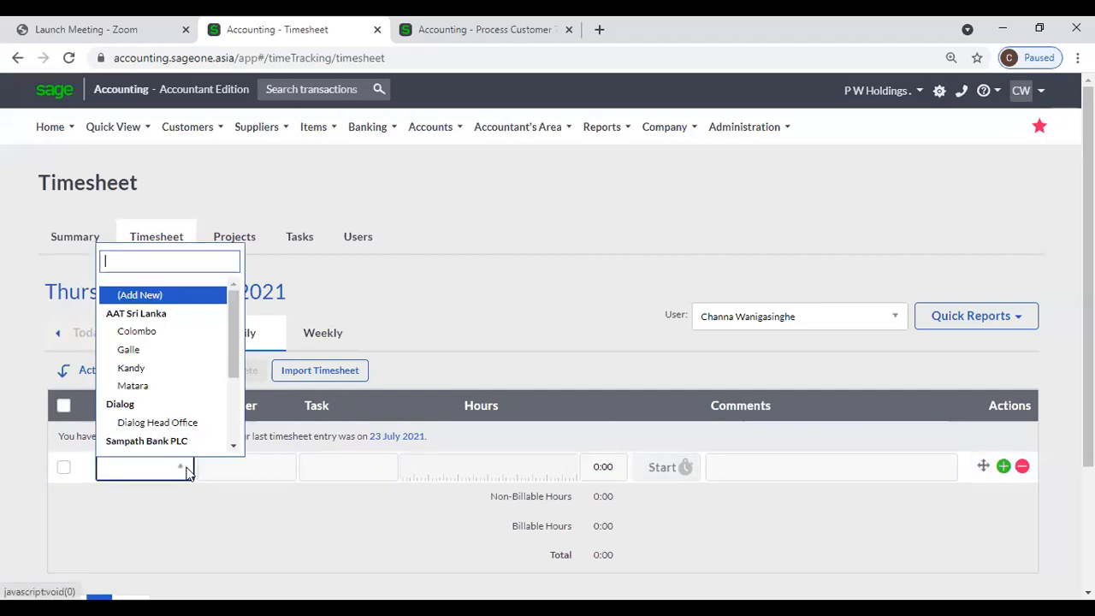
left_click(159, 363)
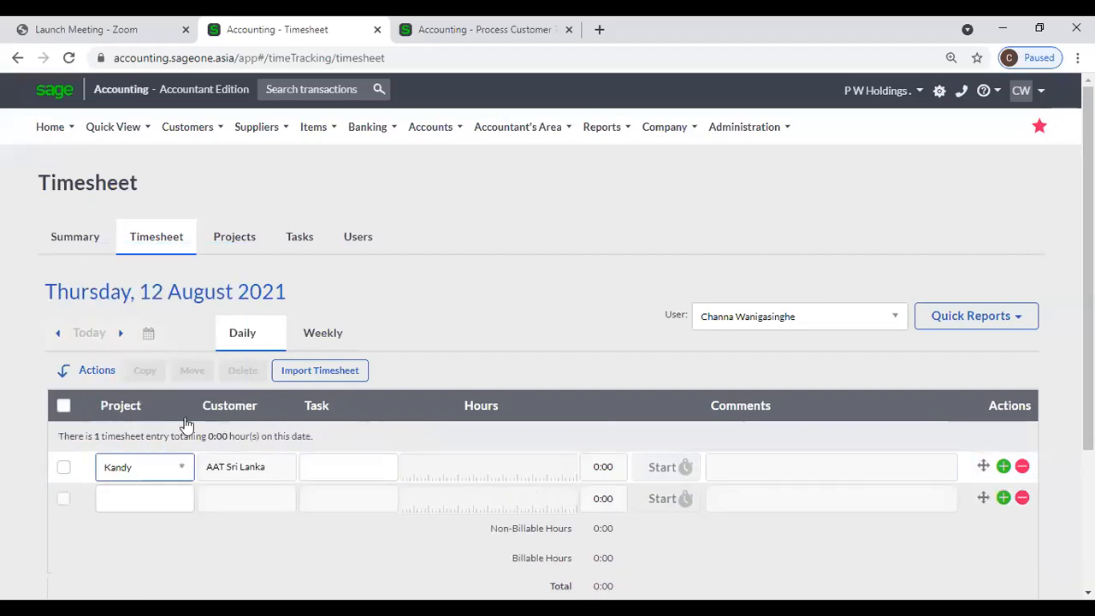
left_click(381, 477)
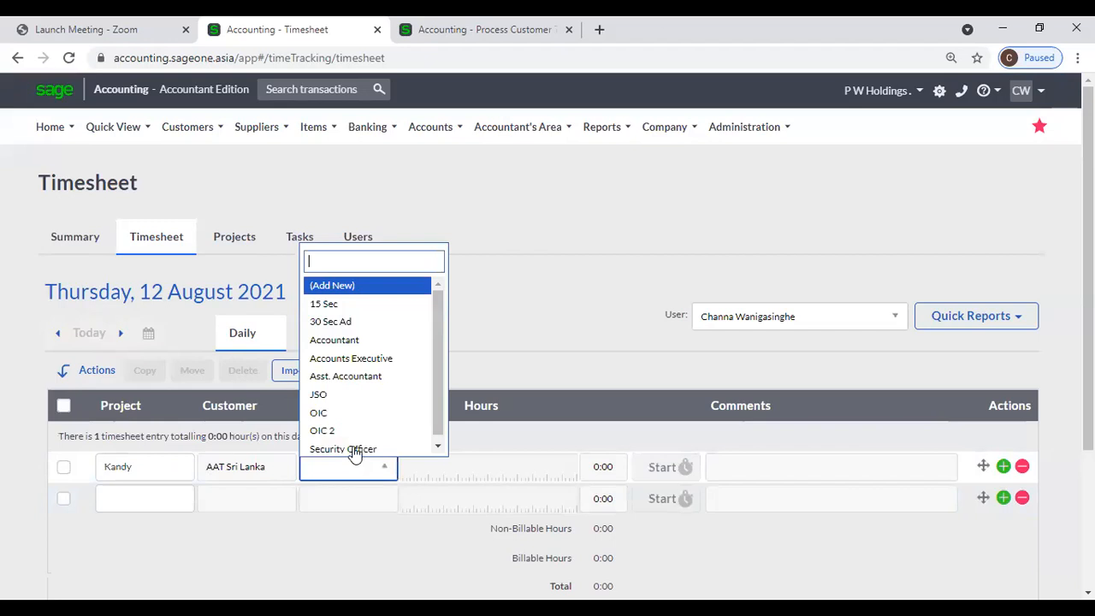
left_click(342, 339)
left_click_drag(402, 469, 508, 476)
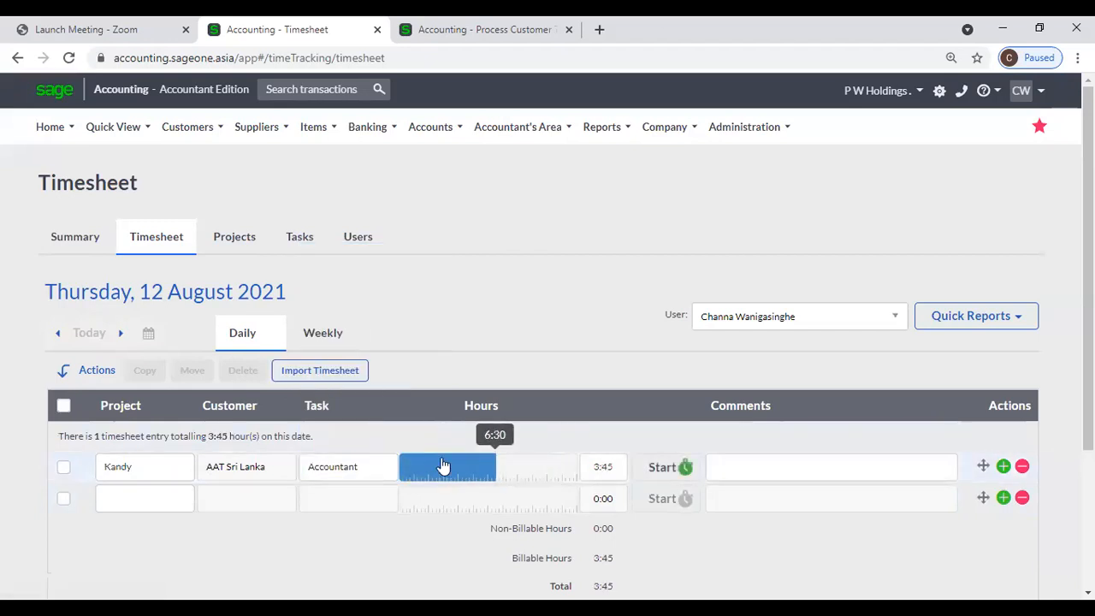
left_click(323, 333)
left_click(637, 164)
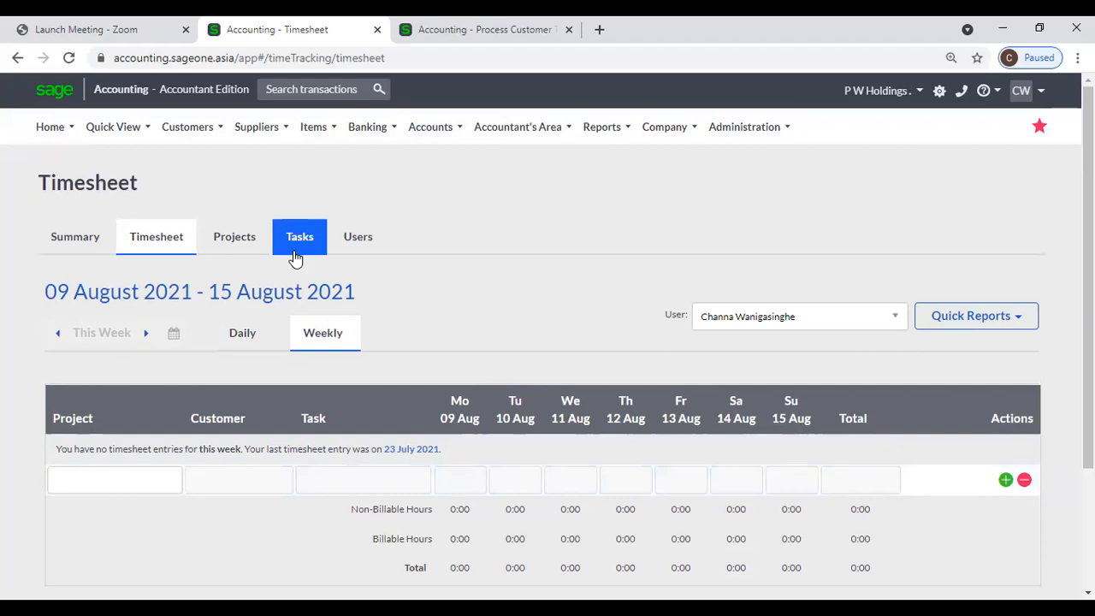
Step: Look at the list of projects and reopen the timesheet in its weekly layout
left_click(237, 249)
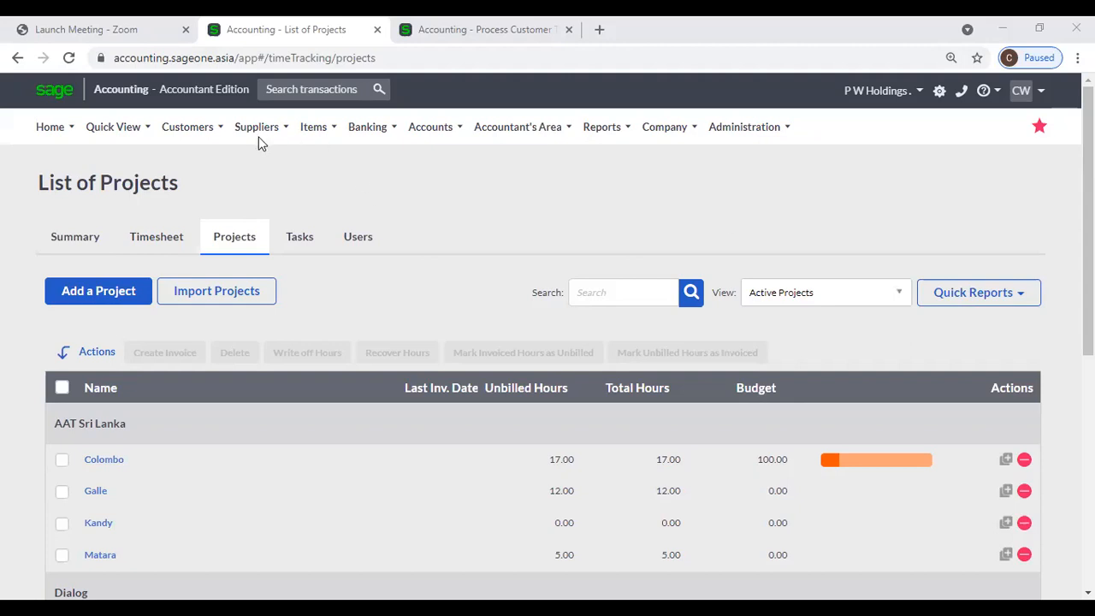
left_click(188, 127)
left_click(310, 231)
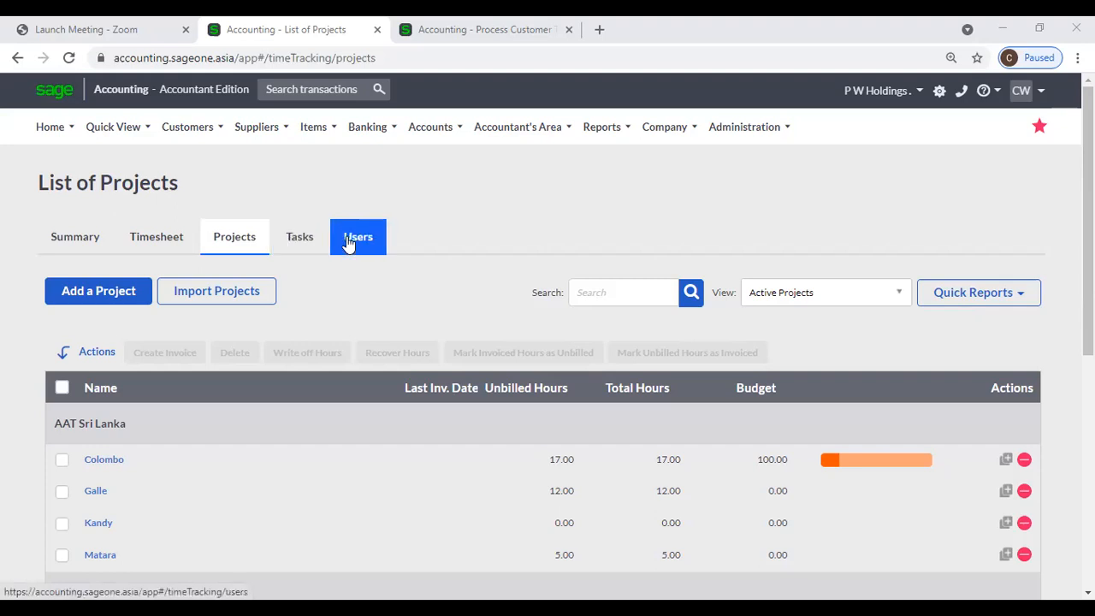
left_click(163, 238)
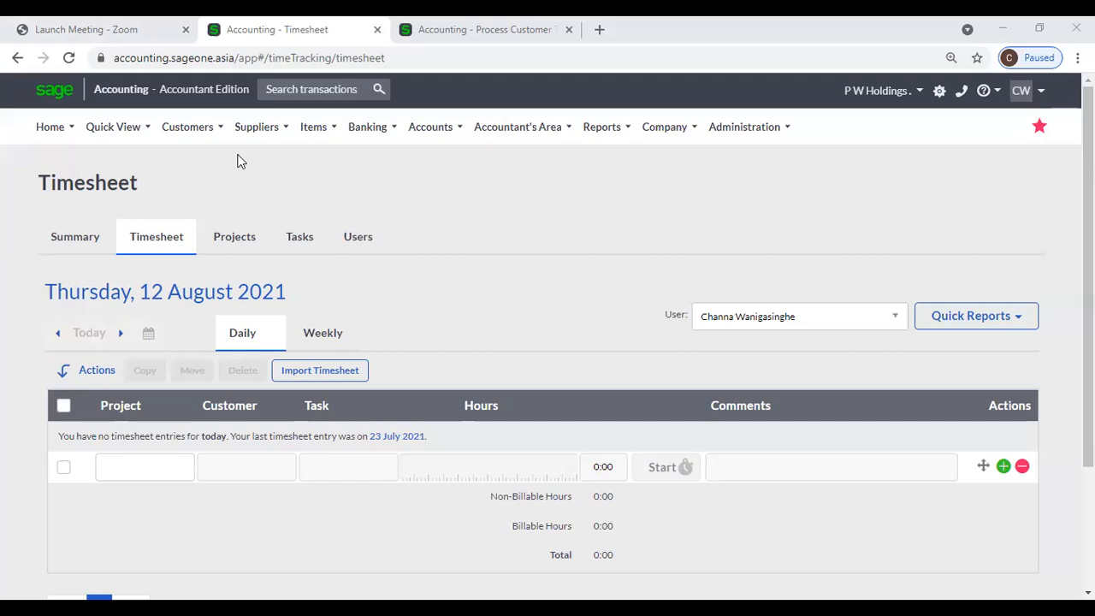
left_click(325, 335)
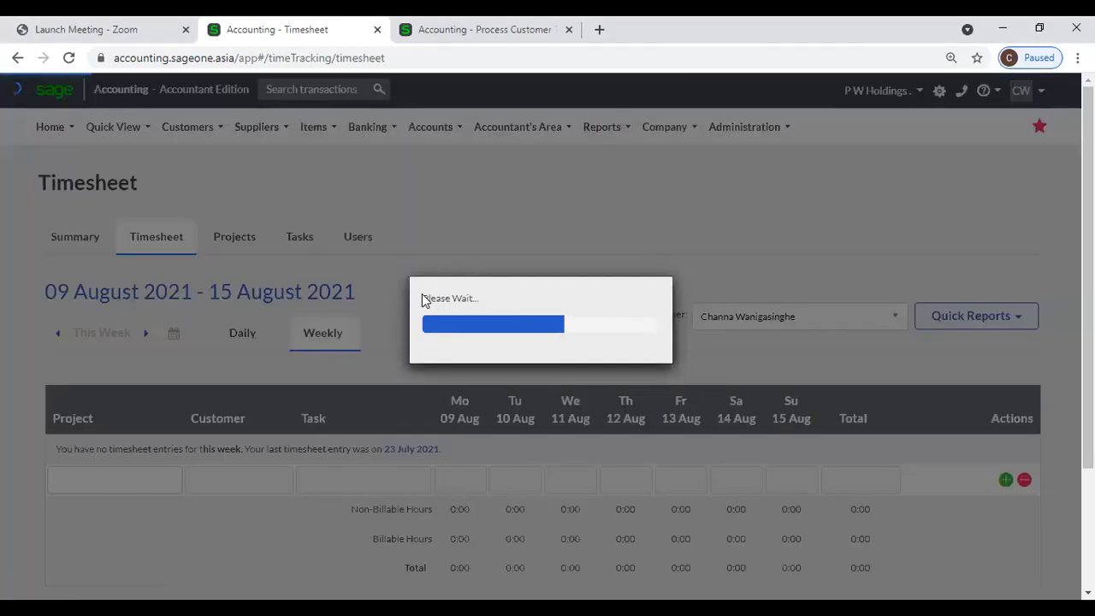
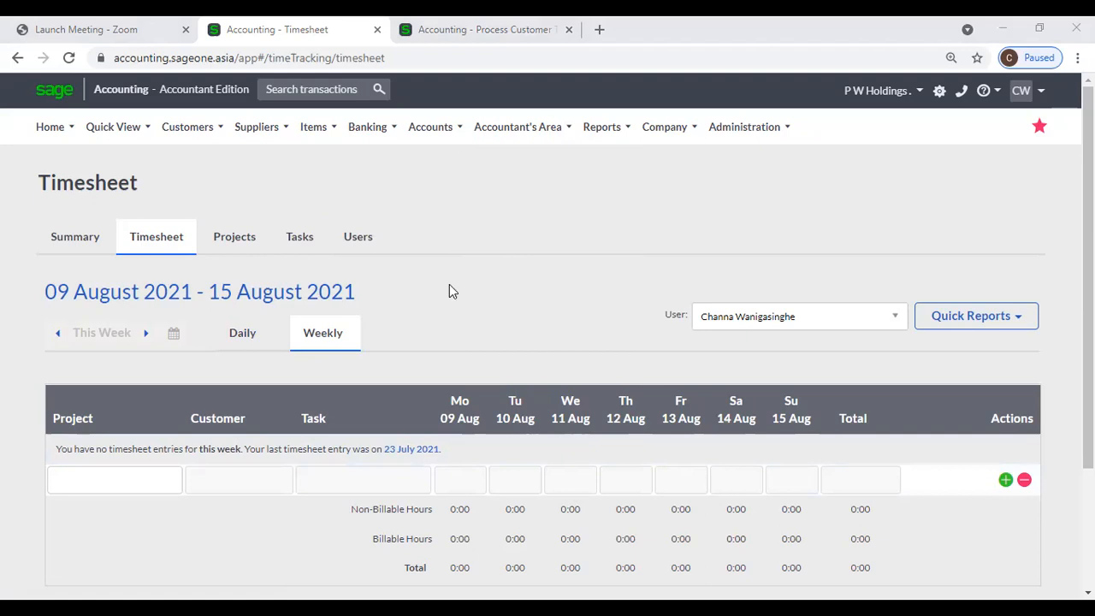
Step: Start a new customer tax invoice and close the Launch Meeting browser page
left_click(172, 130)
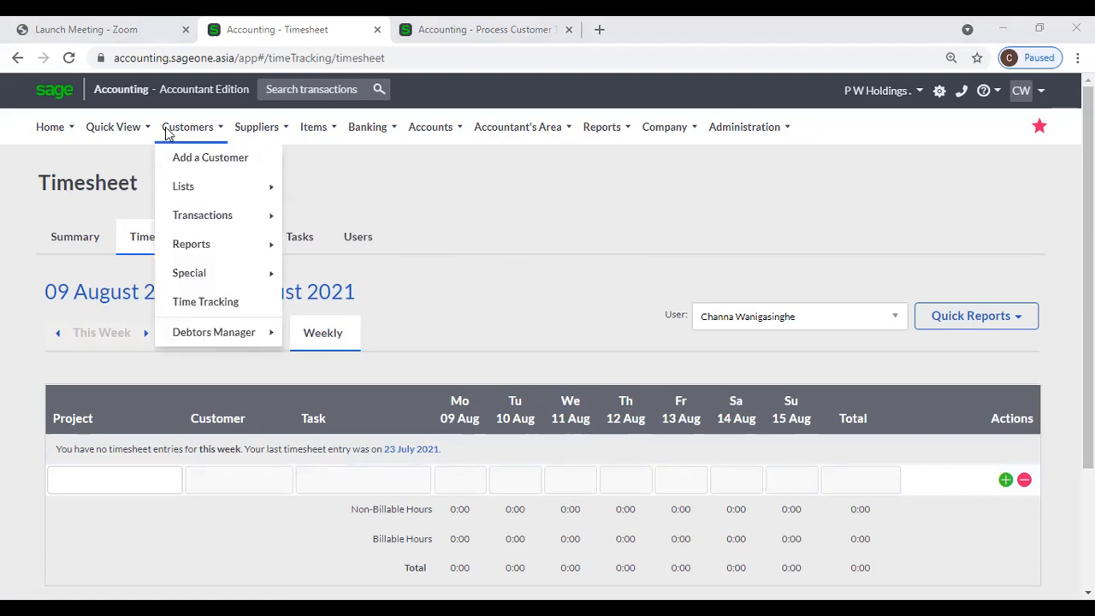
mouse_move(206, 220)
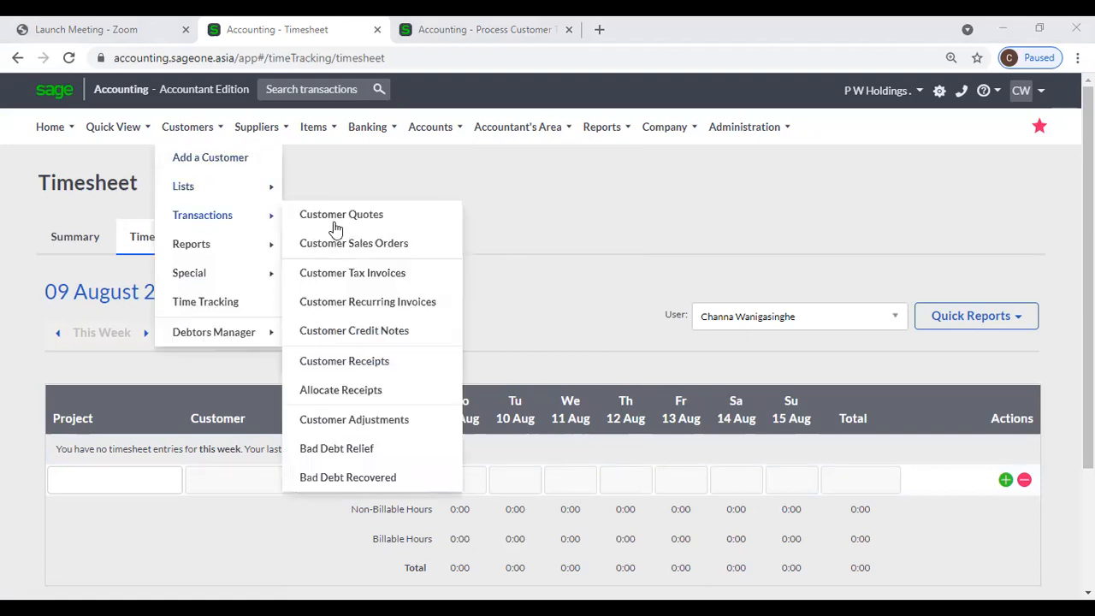
left_click(368, 273)
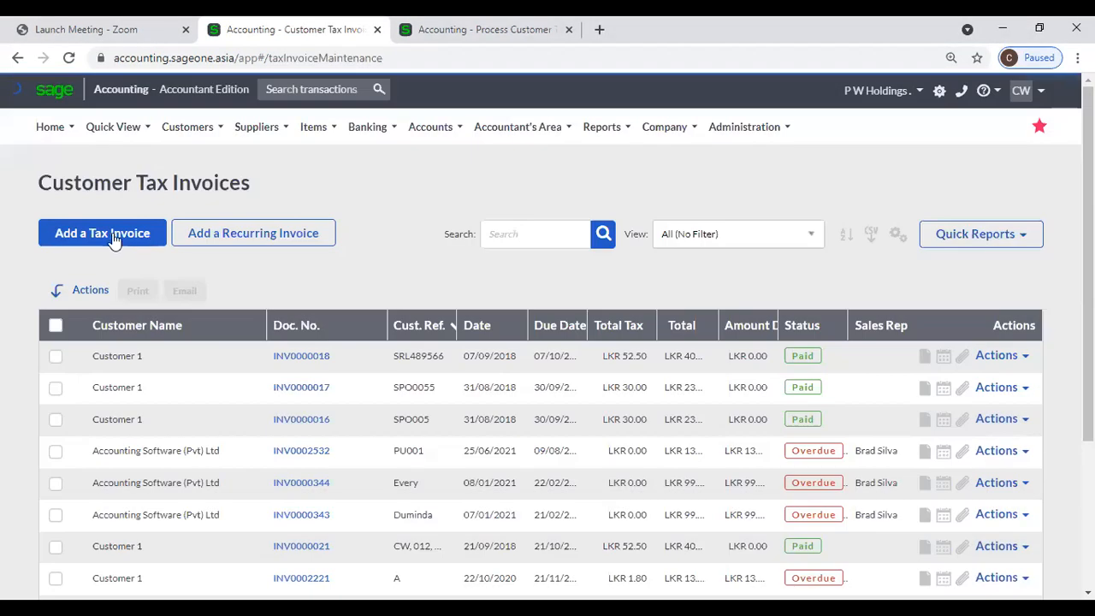
left_click(115, 240)
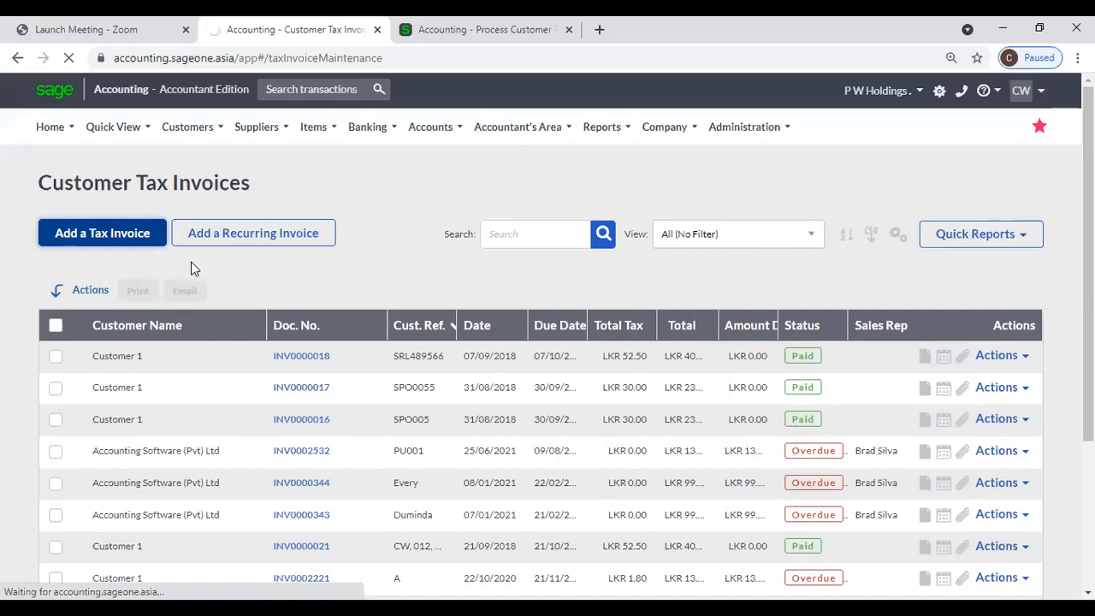
left_click(186, 29)
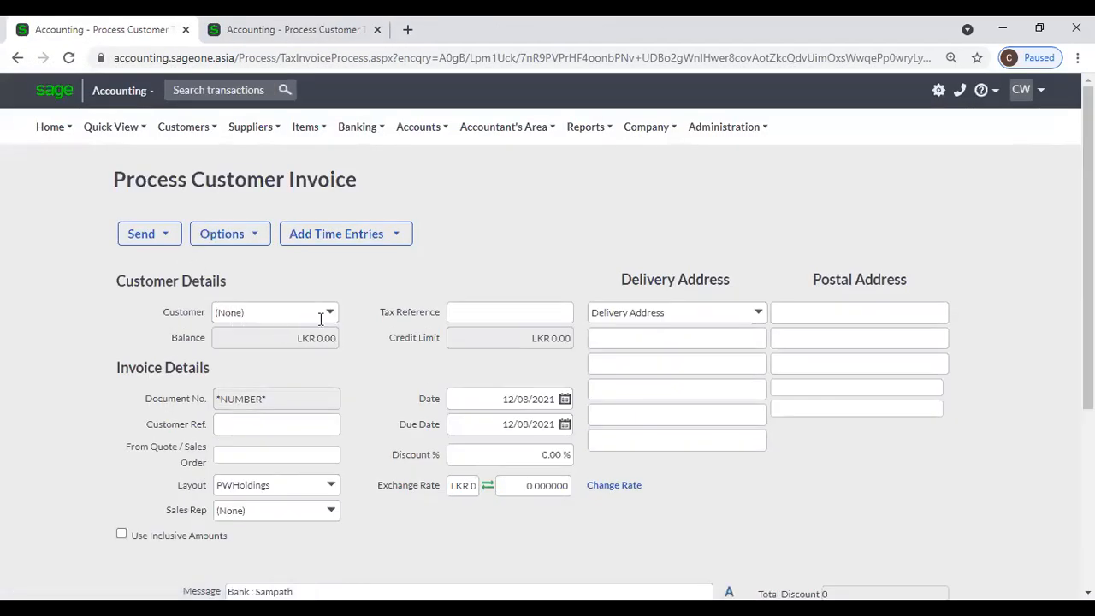
Step: Choose Dialog as the invoice customer and open the selection of its unbilled timesheet entries
type("di")
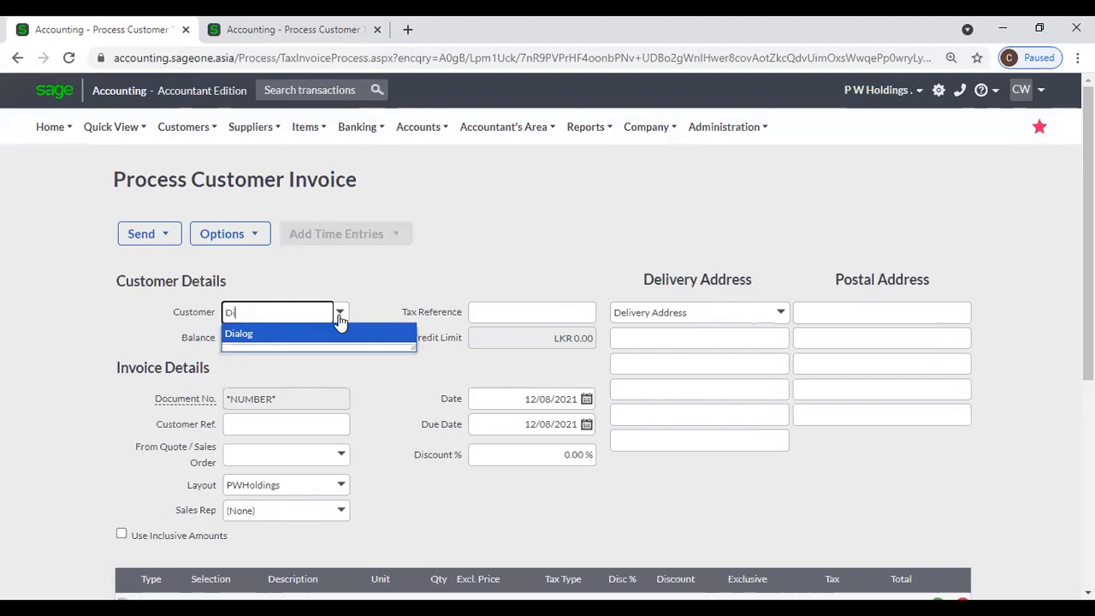
key("Tab")
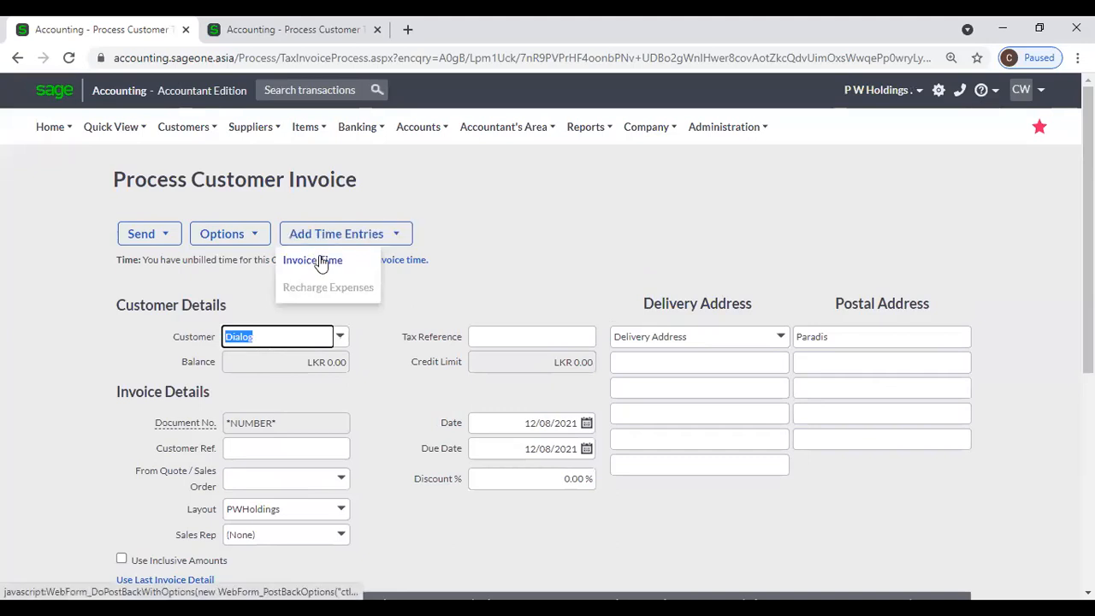
left_click(315, 259)
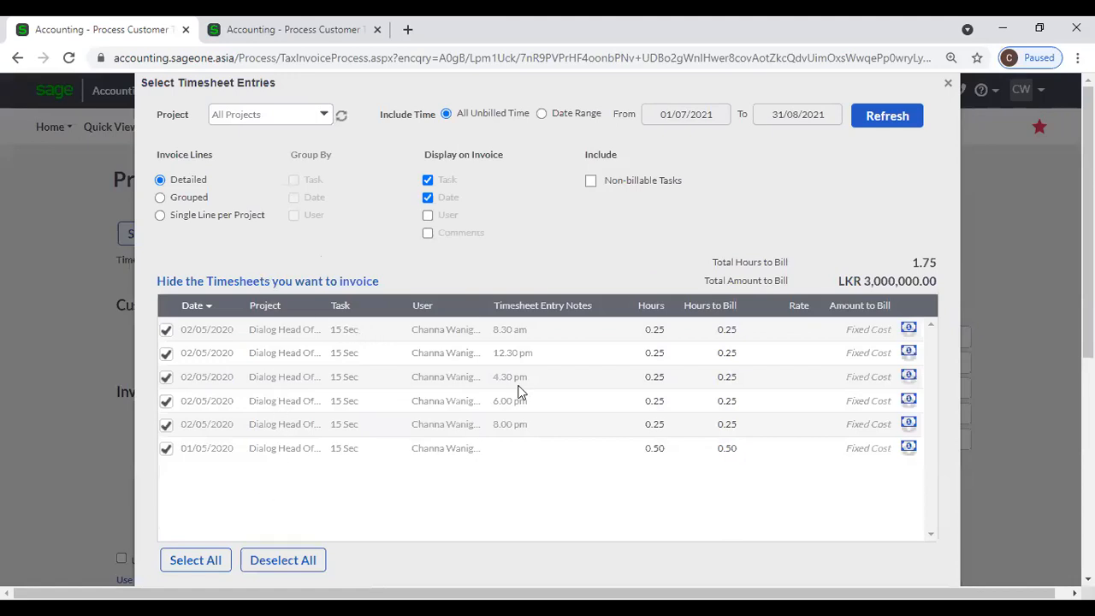
scroll(519, 385, "down", 1)
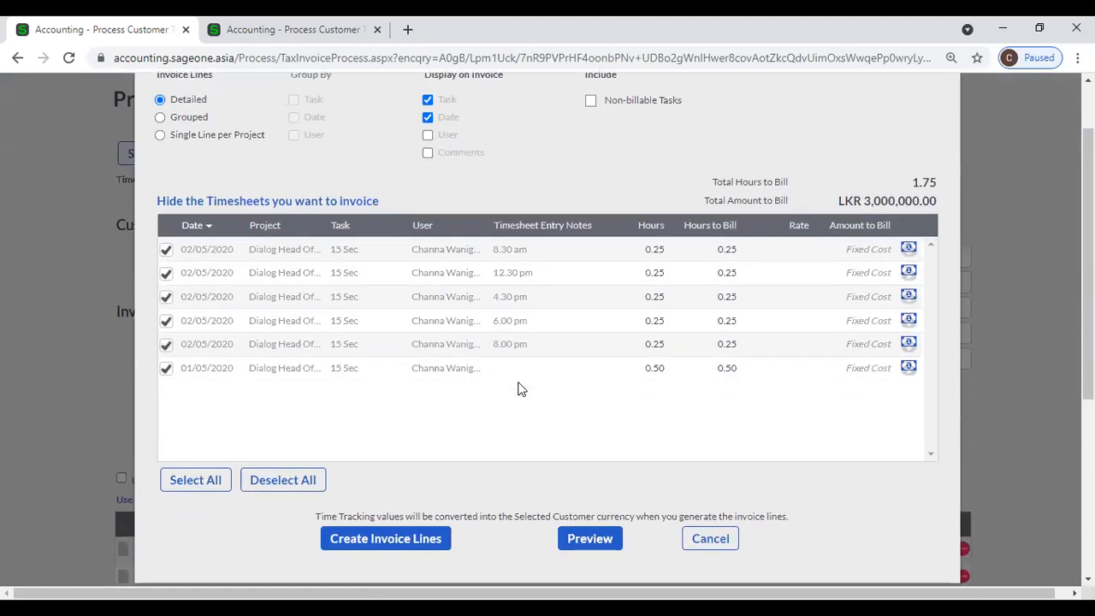
Step: Create Dialog's invoice lines from all the ticked timesheet entries in the detailed layout and review the resulting invoice
left_click(432, 541)
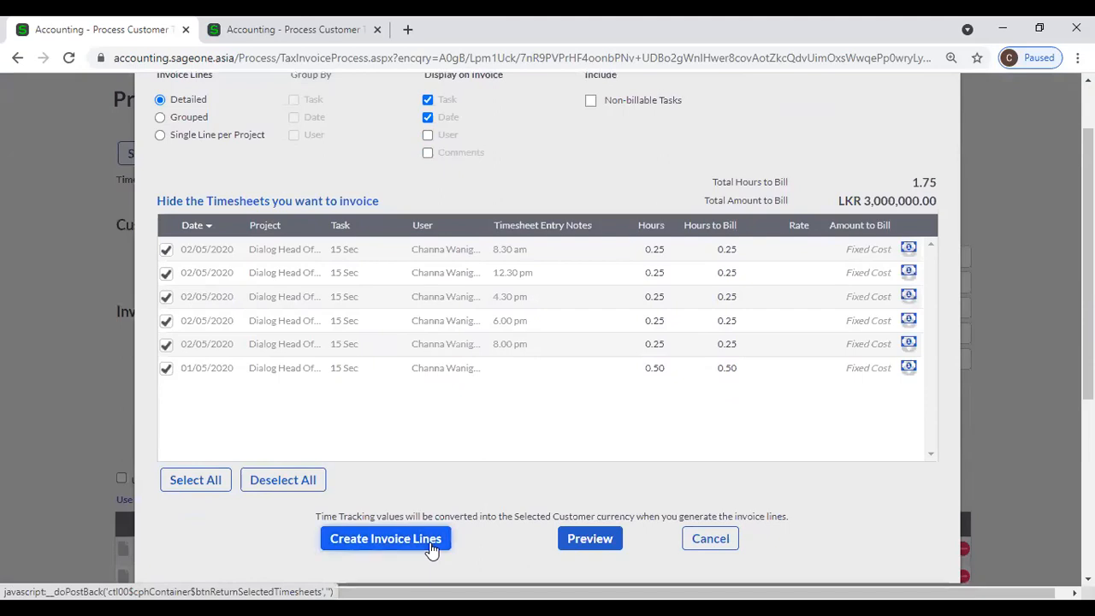
scroll(465, 469, "down", 2)
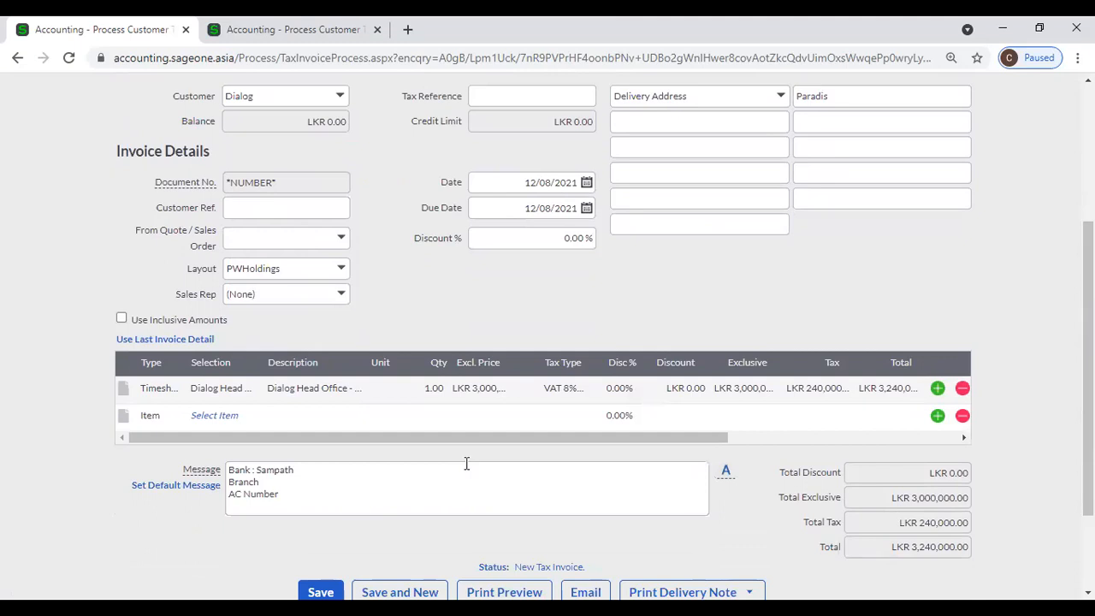
scroll(466, 463, "up", 3)
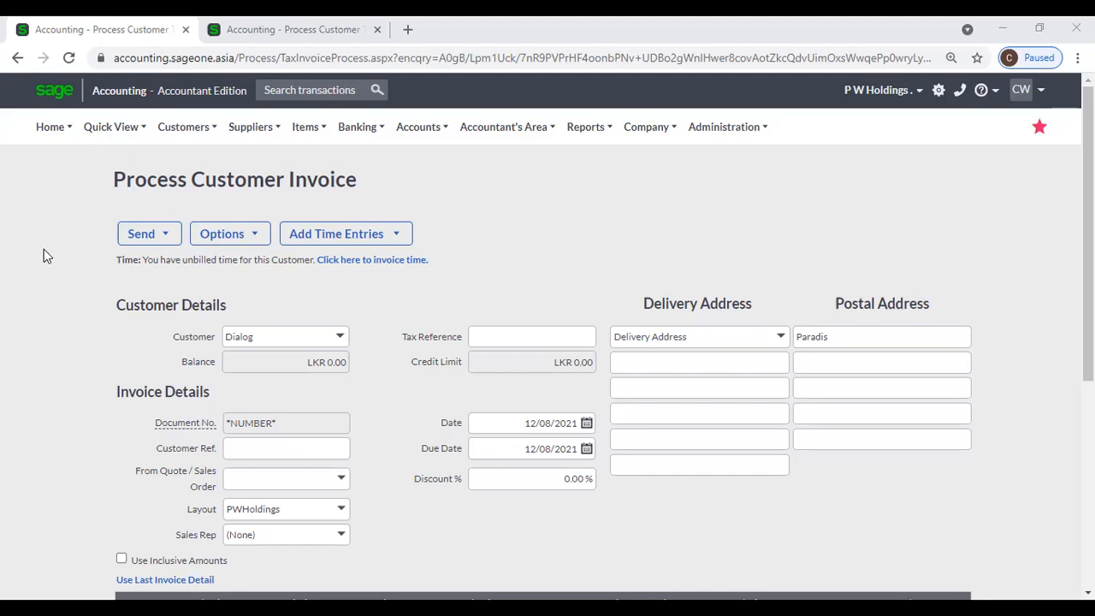
Step: Discard the unsaved Dialog invoice and open the Debtors Manager's Outstanding Invoices Workflow
left_click(183, 126)
left_click(187, 136)
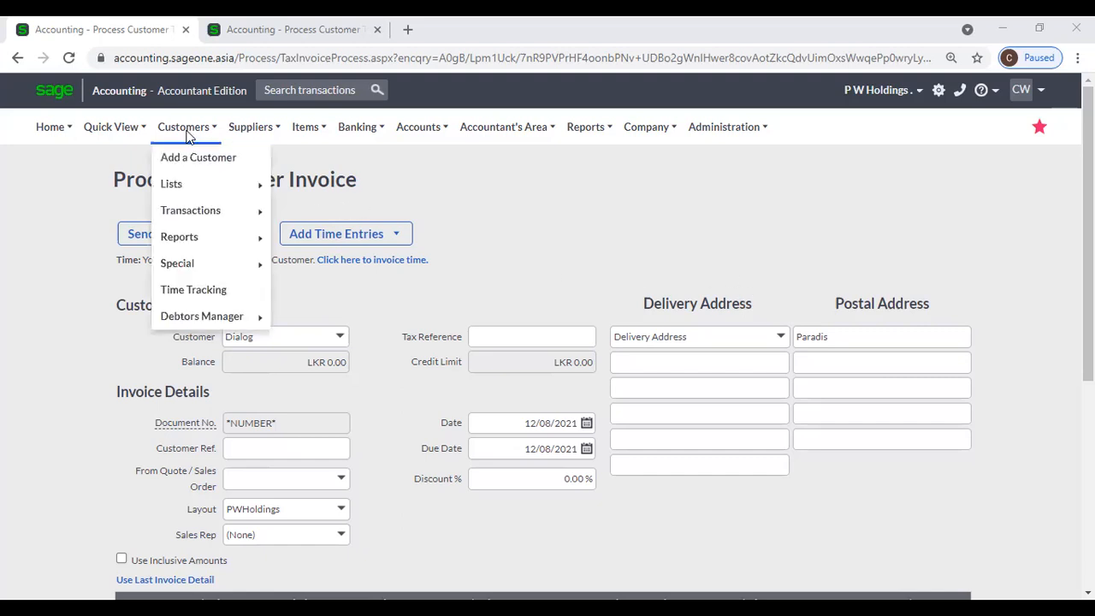
mouse_move(207, 315)
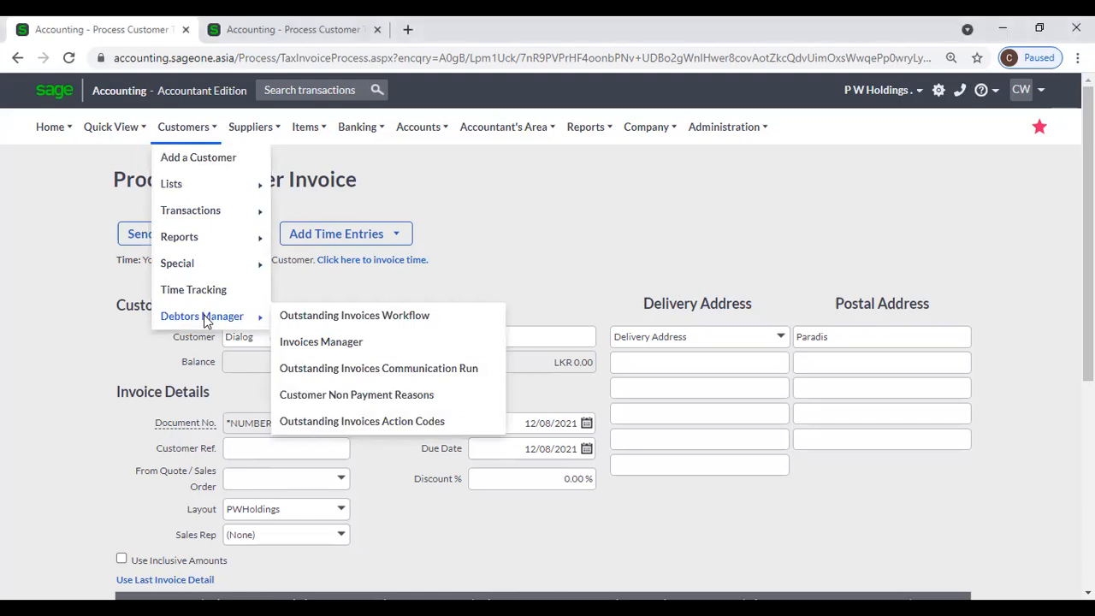
left_click(306, 314)
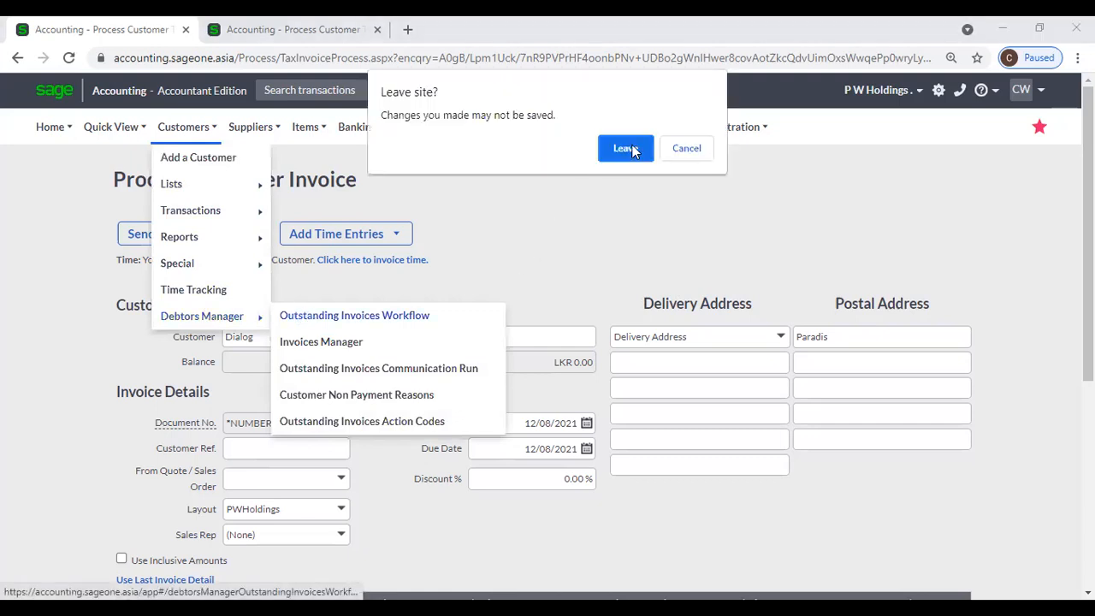
left_click(625, 149)
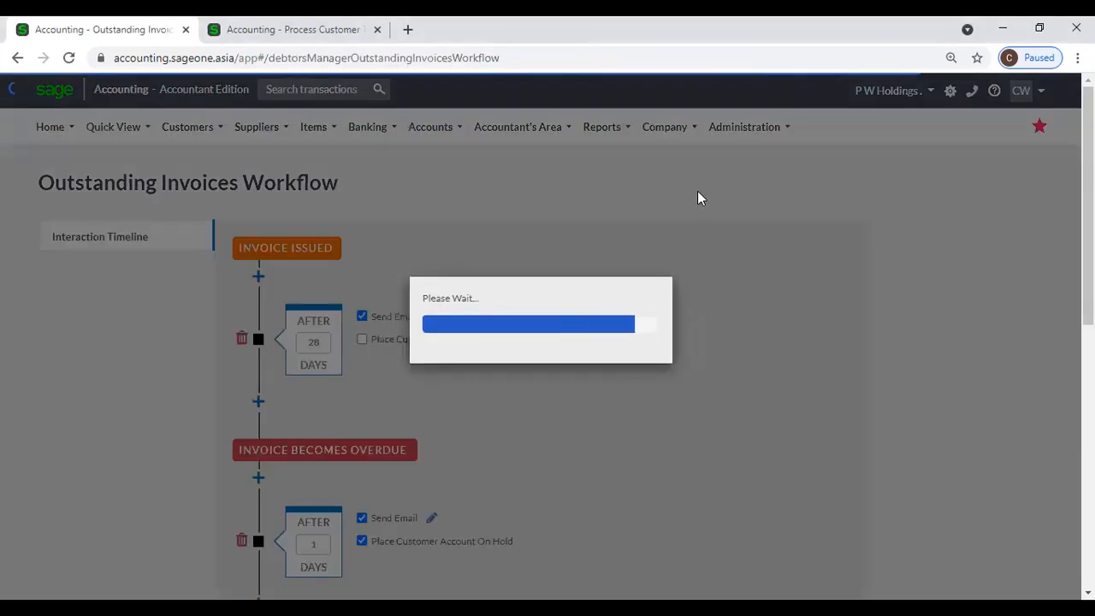
Step: Open the account profile's subscription upgrade page and examine the module options, including the Debtors Manager licences
mouse_move(724, 139)
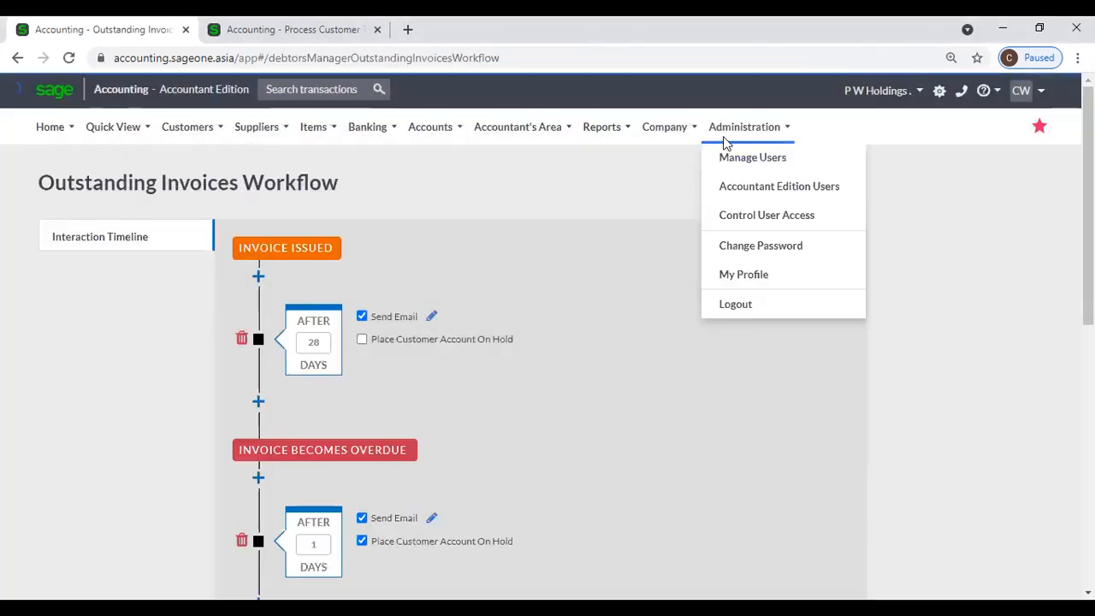
left_click(727, 276)
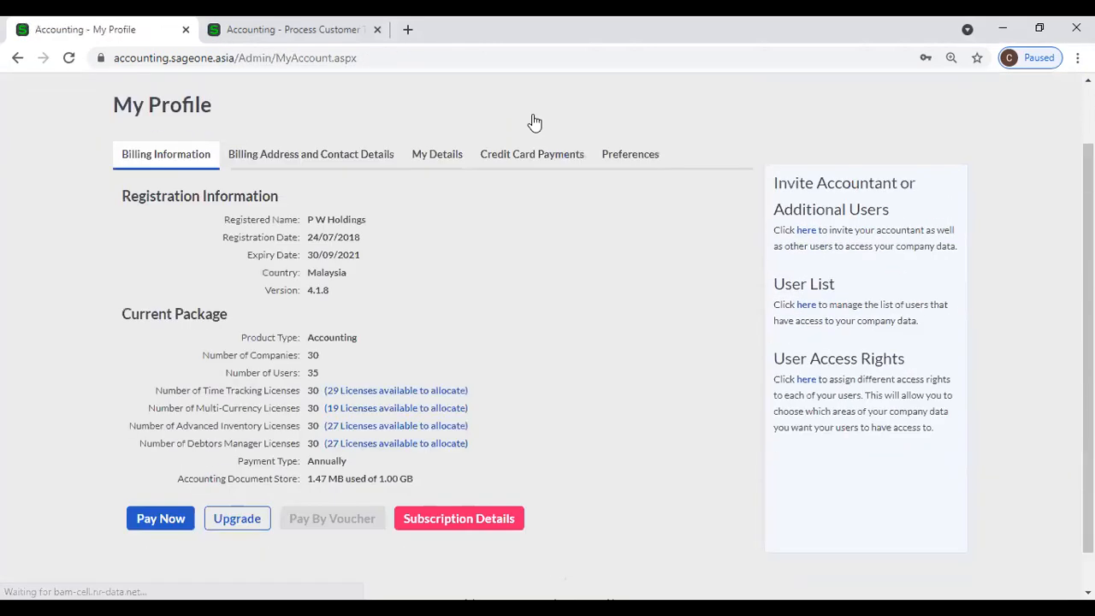
left_click(236, 524)
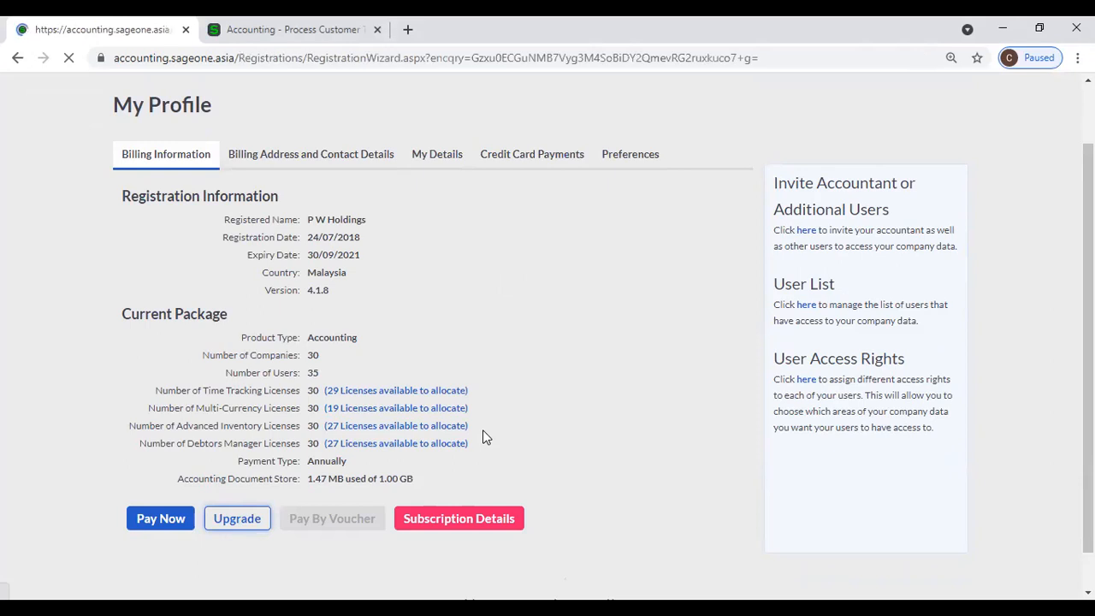
scroll(483, 436, "down", 4)
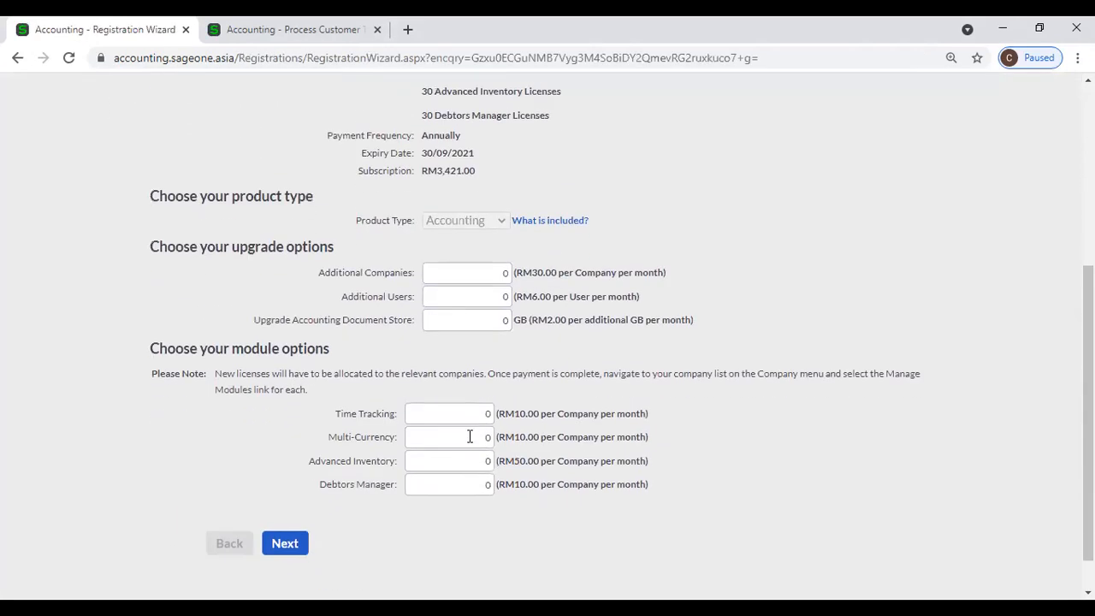
left_click(470, 483)
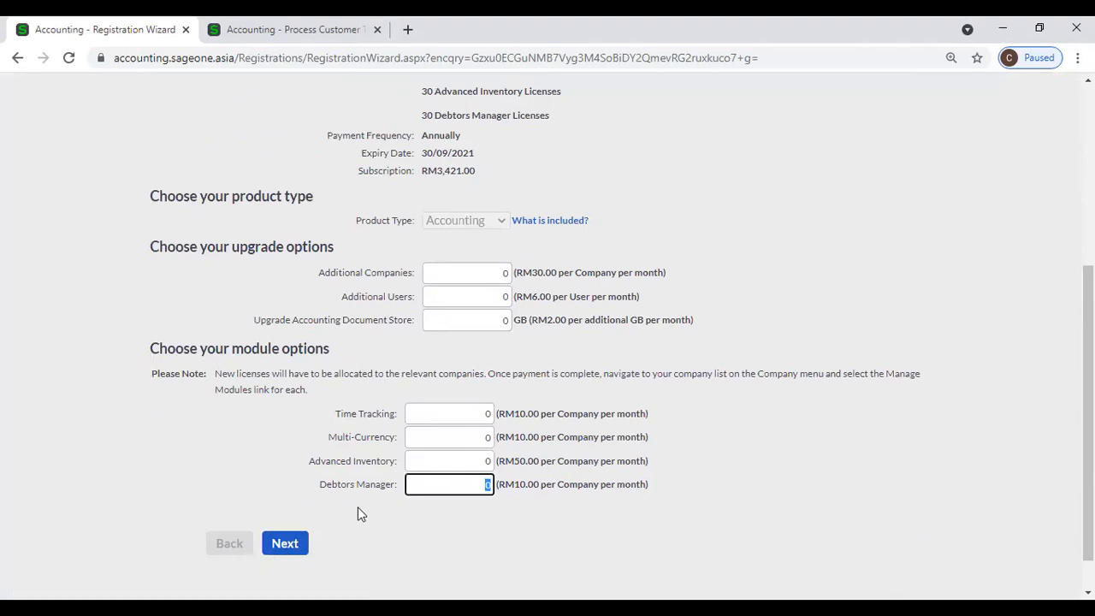
scroll(359, 509, "up", 4)
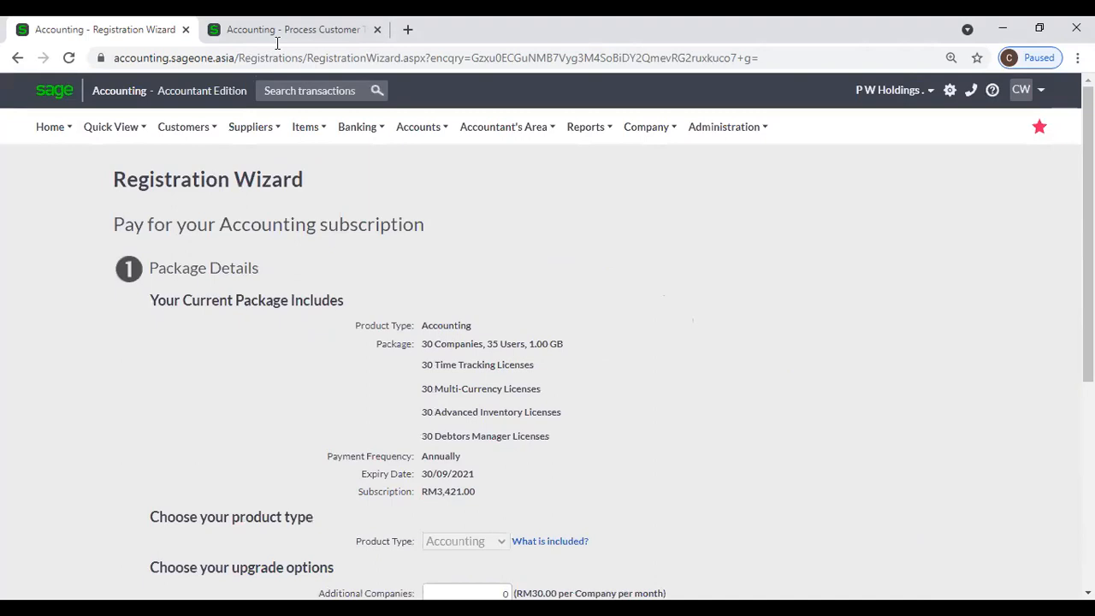
Step: Switch to the Sampath Bank PLC invoice page and leave it unsaved for the Outstanding Invoices Workflow
left_click(278, 30)
mouse_move(184, 127)
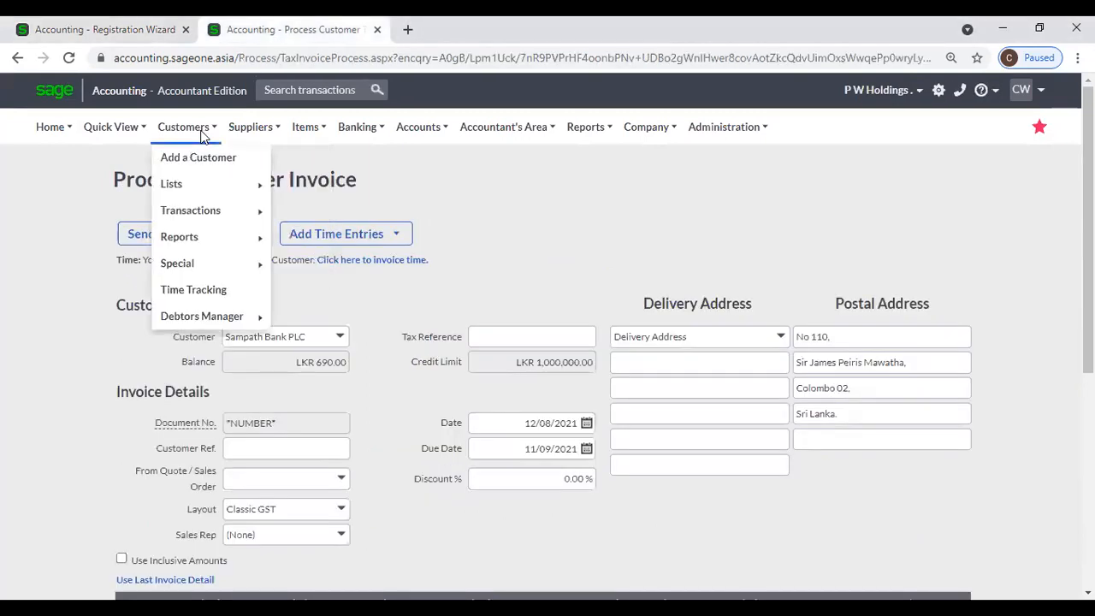
mouse_move(209, 315)
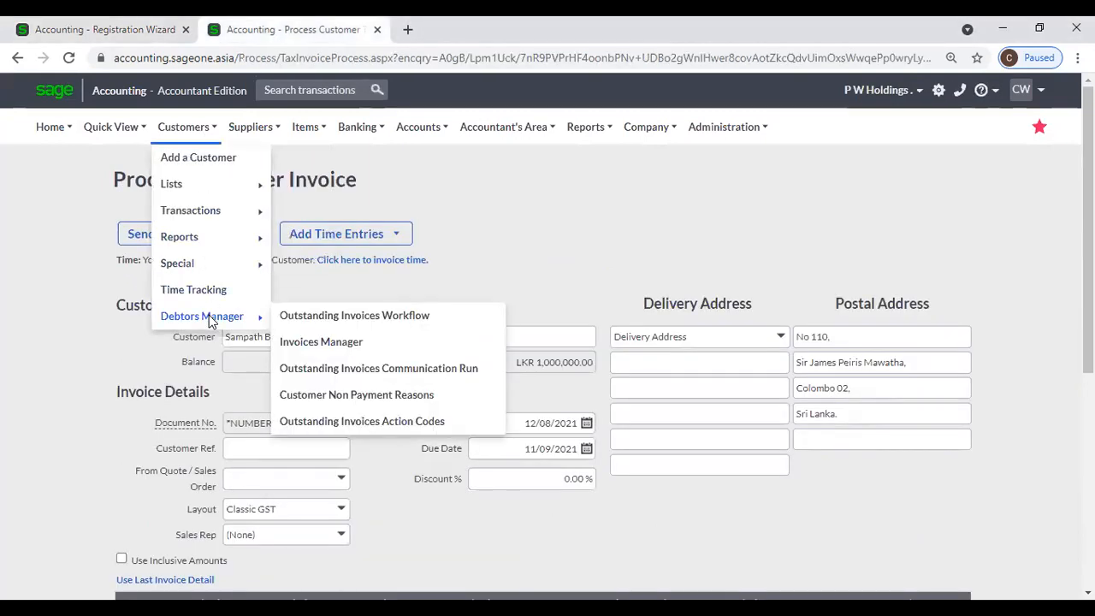
left_click(342, 316)
left_click(640, 151)
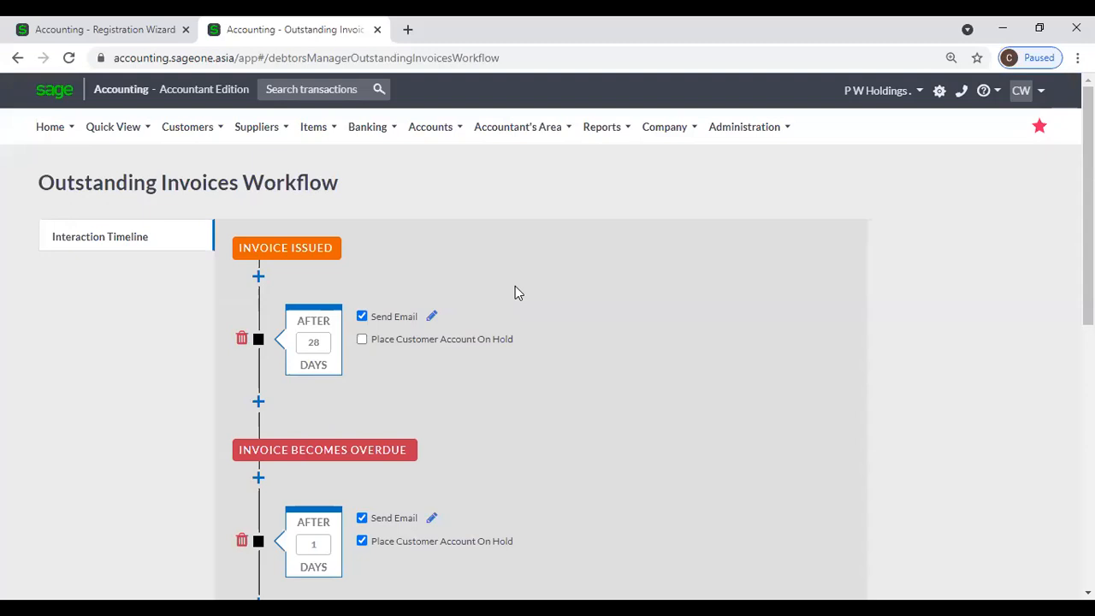
Step: Open the list of customer tax invoices
left_click(197, 130)
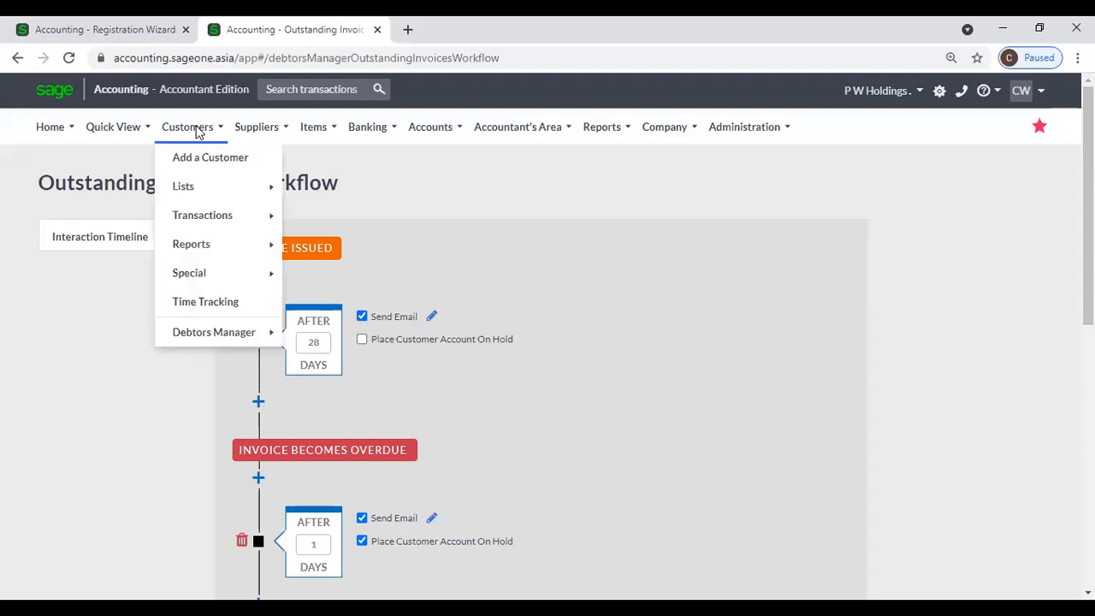
mouse_move(205, 224)
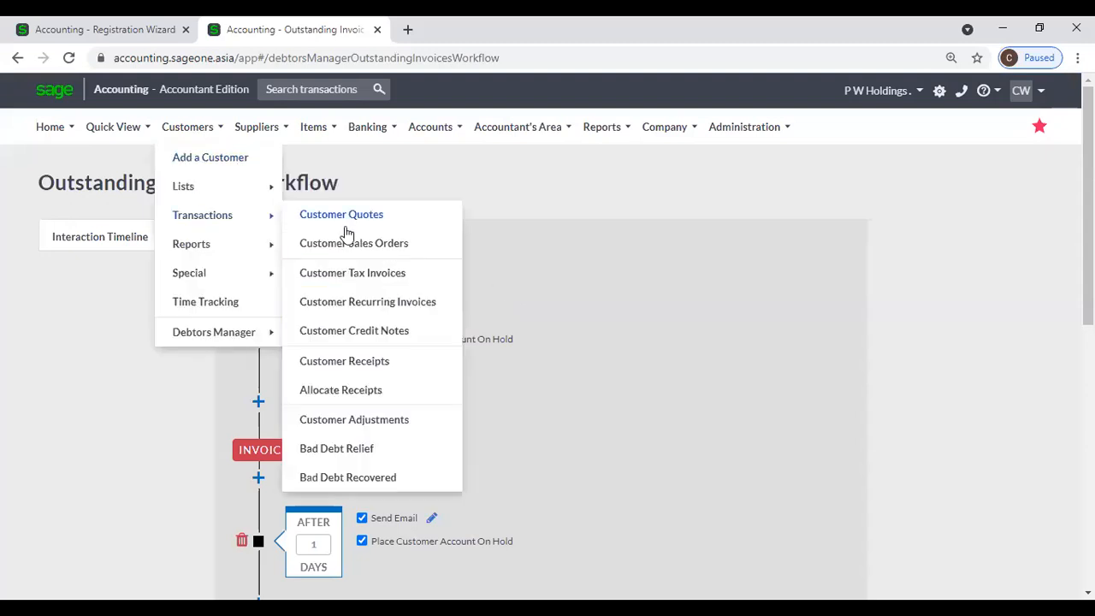
left_click(349, 274)
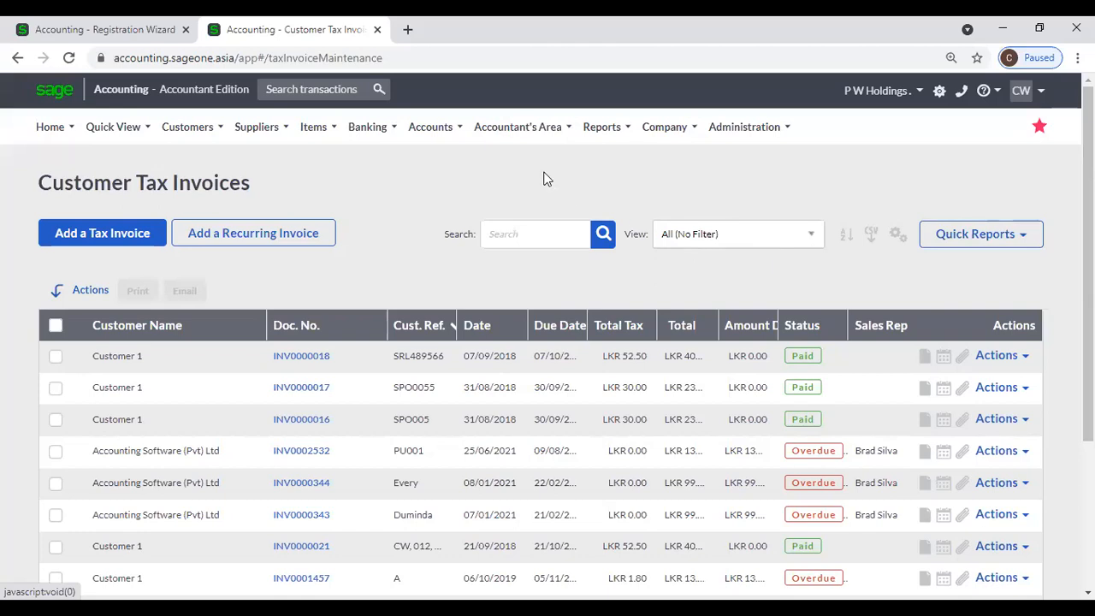
Step: Open the Outstanding Invoices Workflow timeline in the Debtors Manager
left_click(187, 127)
mouse_move(202, 334)
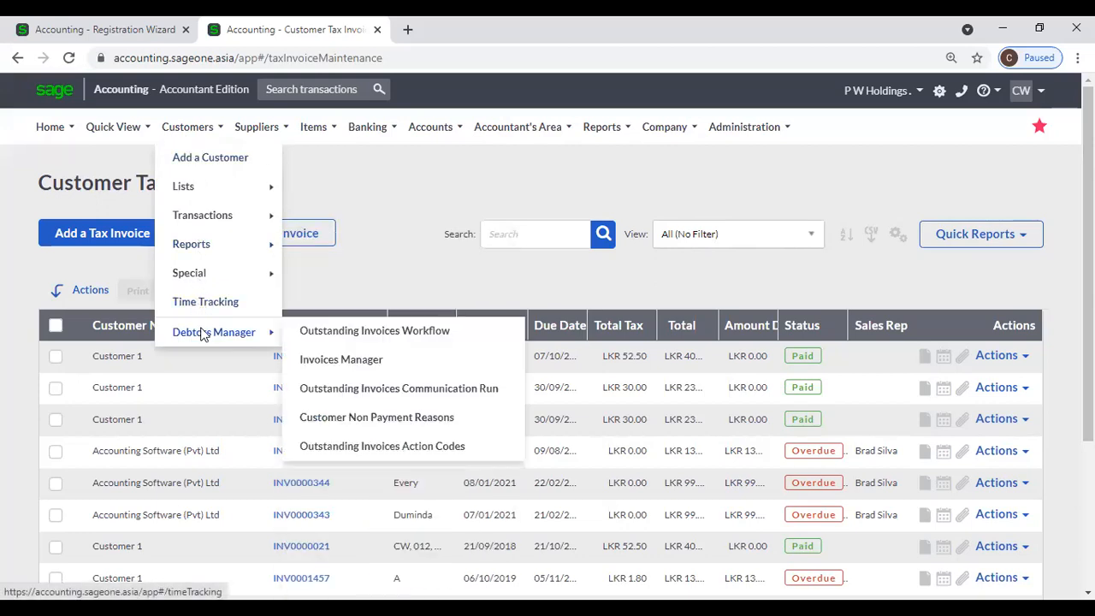
left_click(327, 332)
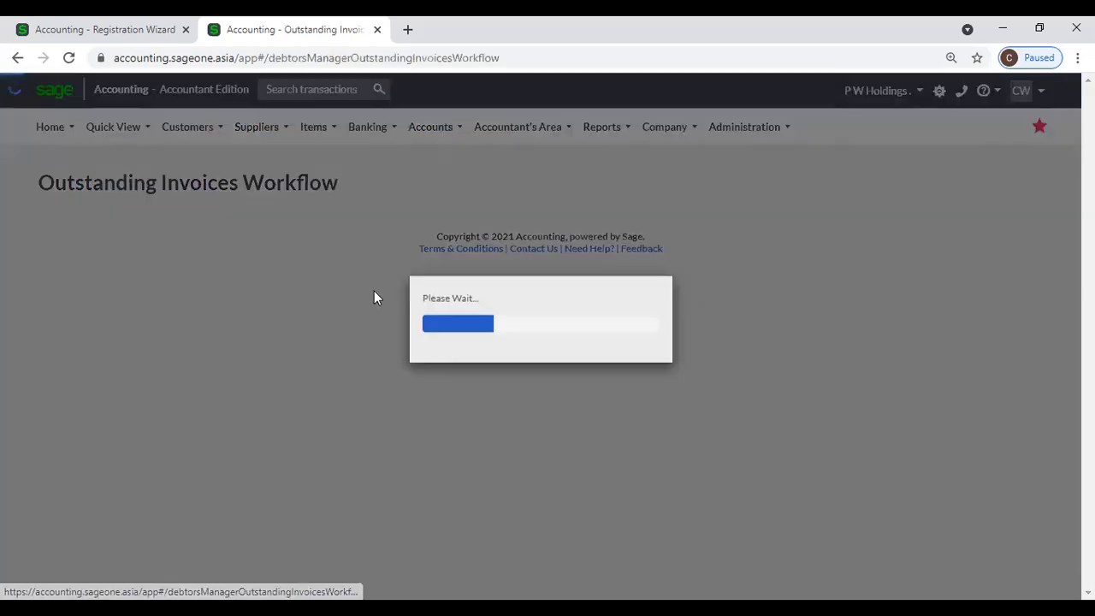
Step: Add a workflow action 7 days after the invoice is issued and have it send an email
scroll(444, 368, "down", 1)
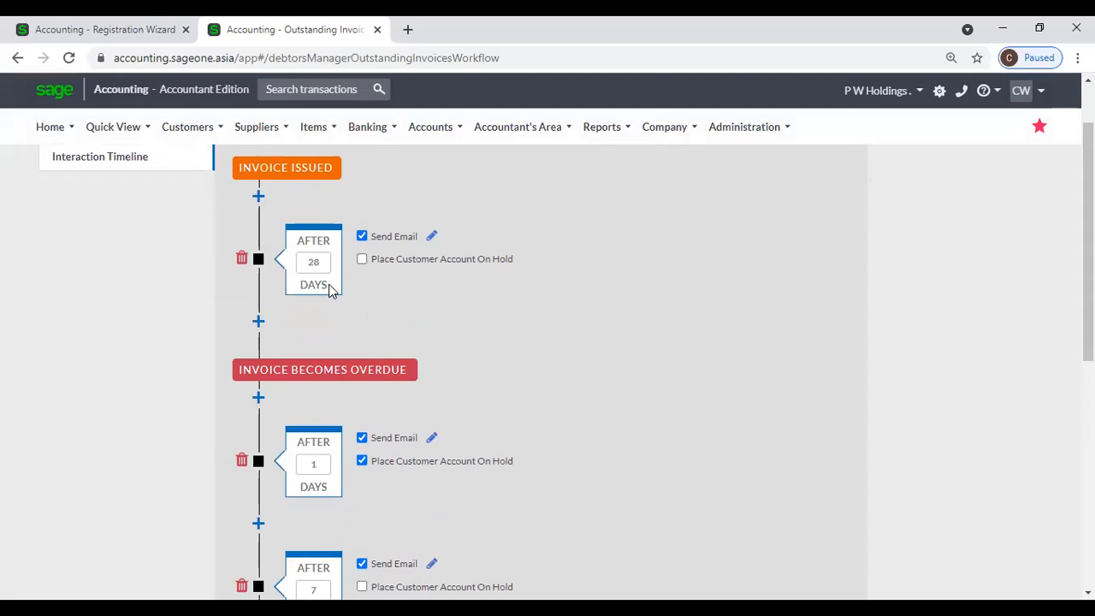
left_click(259, 197)
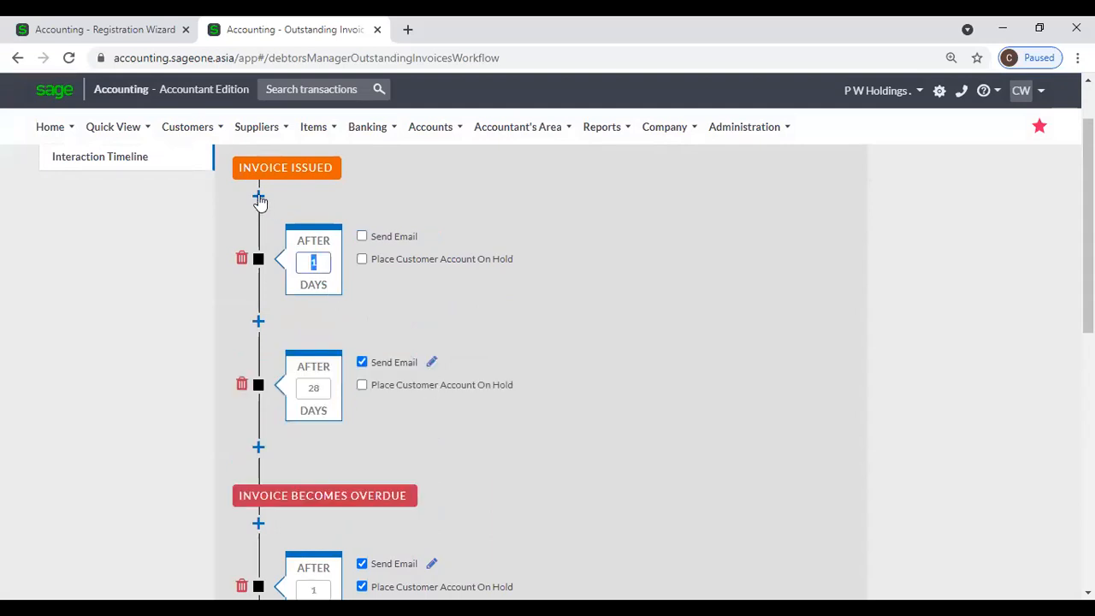
scroll(291, 221, "up", 1)
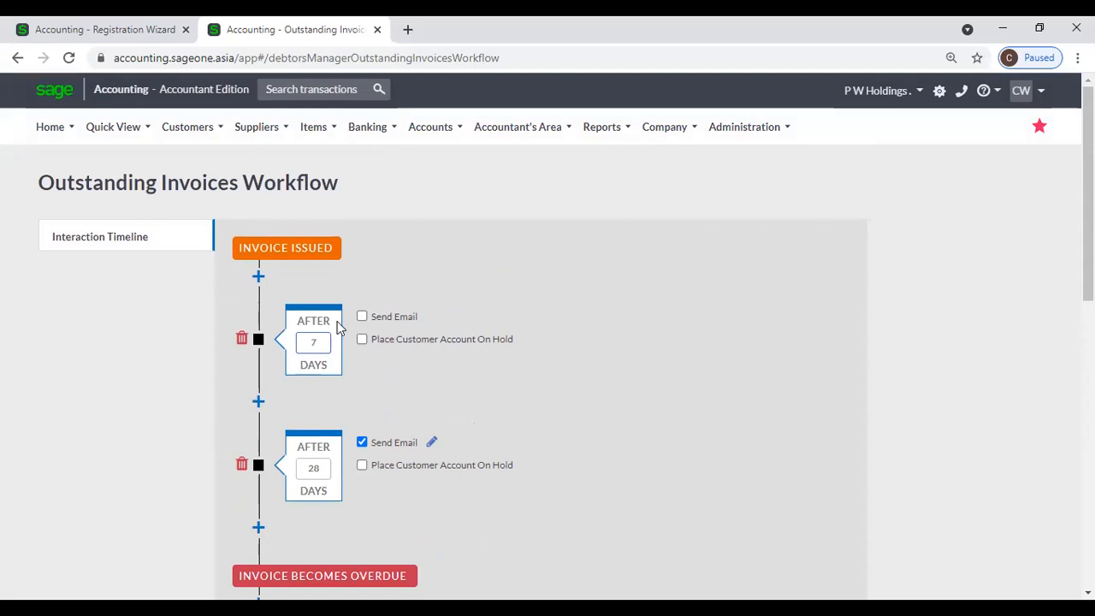
left_click(362, 317)
Step: Add one overdue-invoice action after the 1-day stage and two more after the 7-day stage
scroll(398, 364, "down", 2)
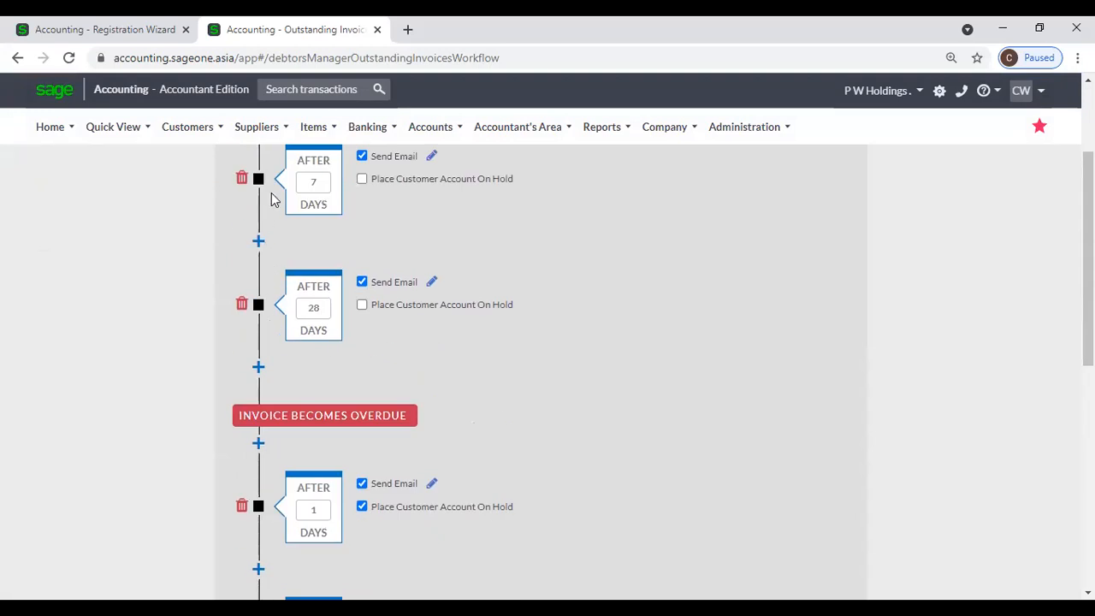
scroll(274, 217, "up", 1)
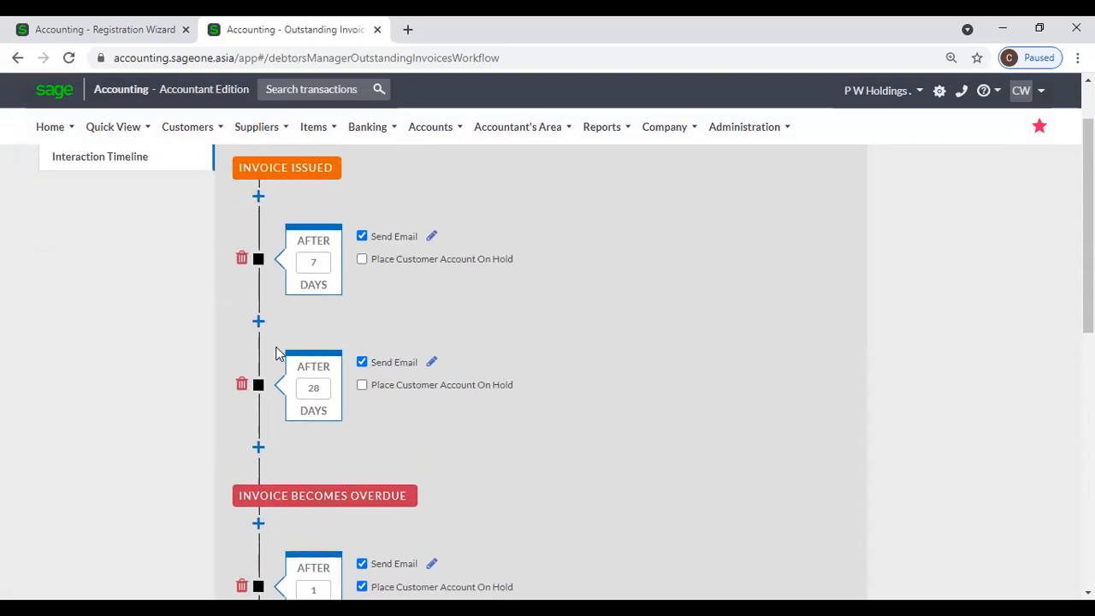
scroll(276, 351, "down", 3)
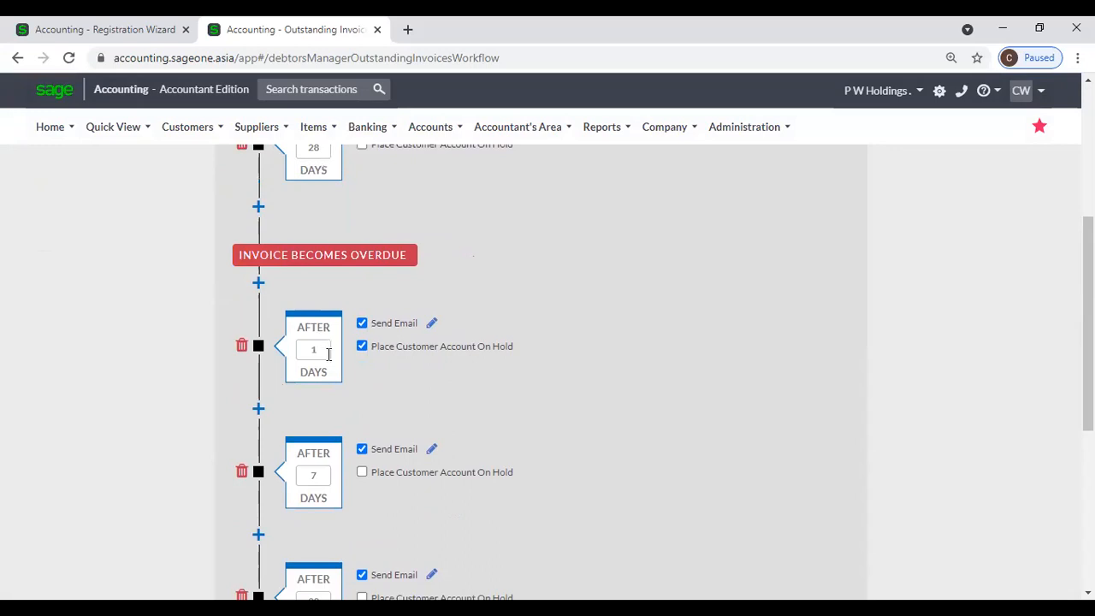
scroll(325, 359, "down", 2)
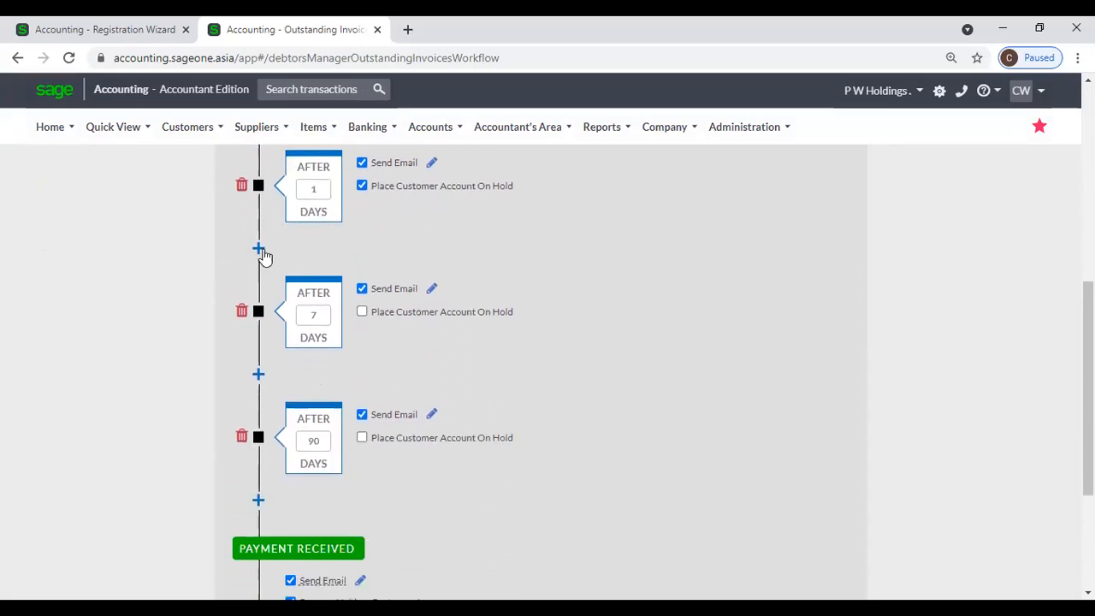
left_click(259, 250)
scroll(268, 501, "down", 2)
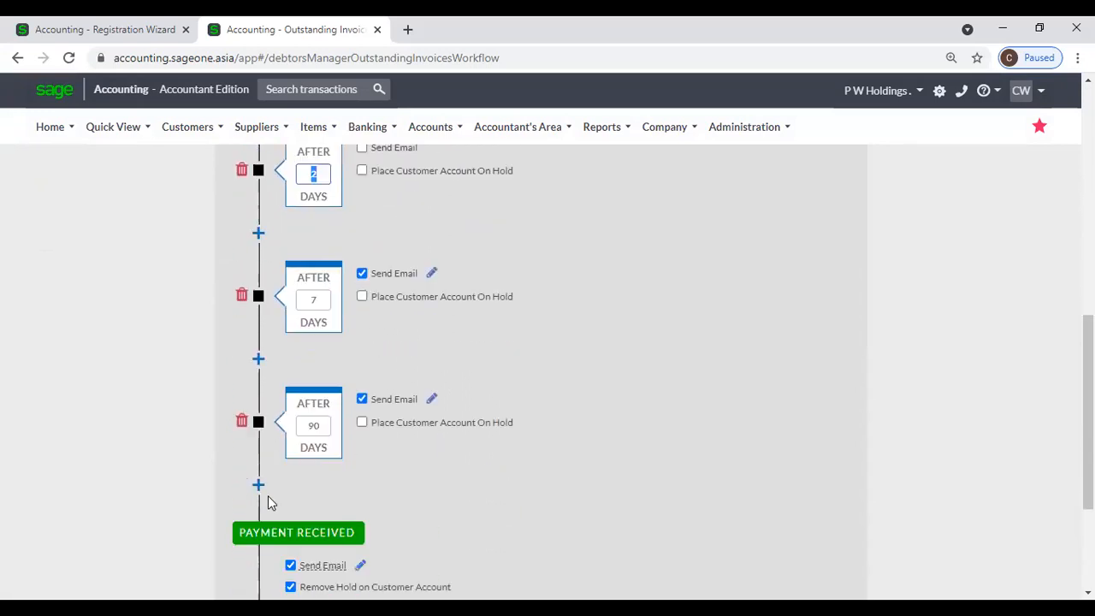
left_click(257, 340)
left_click(256, 340)
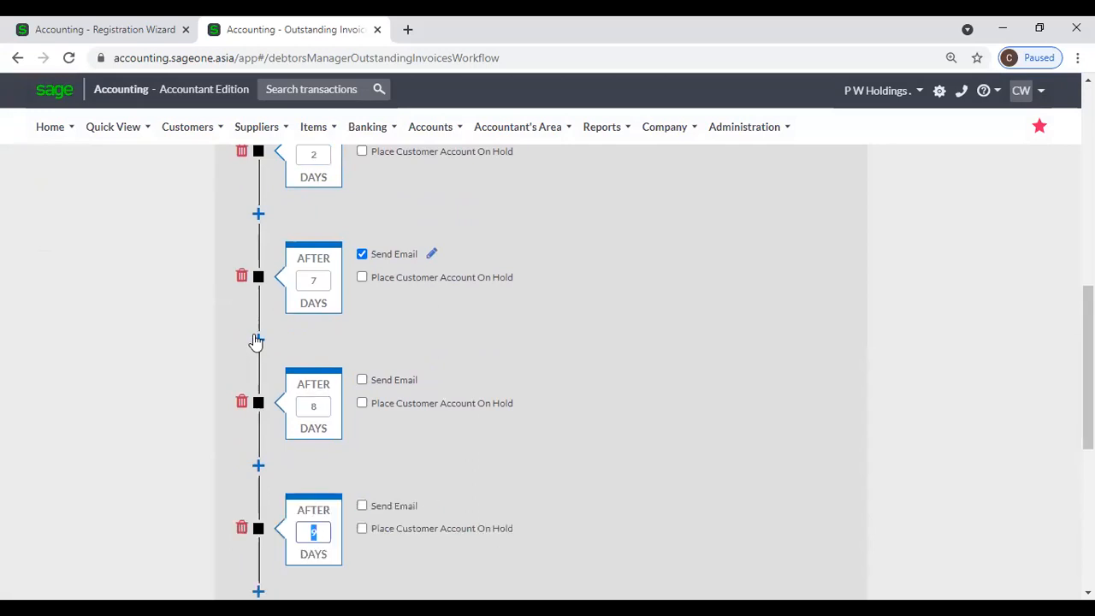
Step: Set the two new actions following the 7-day overdue stage to 30 and 60 days, and enable email sending for the 30-day one
left_click(316, 406)
scroll(310, 479, "down", 1)
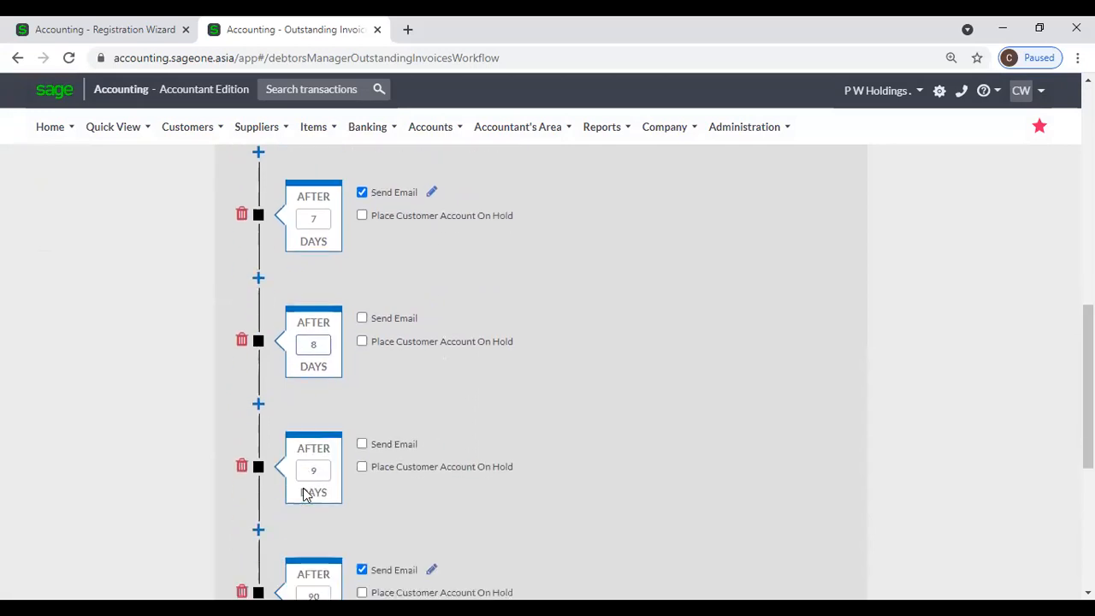
left_click_drag(318, 453, 291, 458)
type("60")
left_click_drag(318, 326, 289, 332)
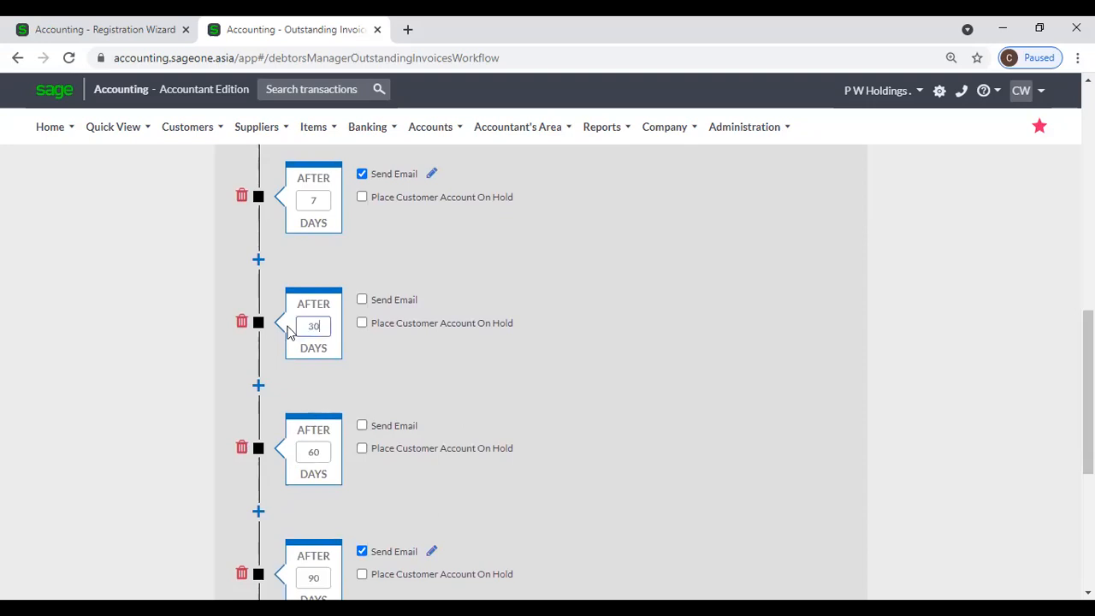
left_click(362, 300)
scroll(648, 360, "down", 1)
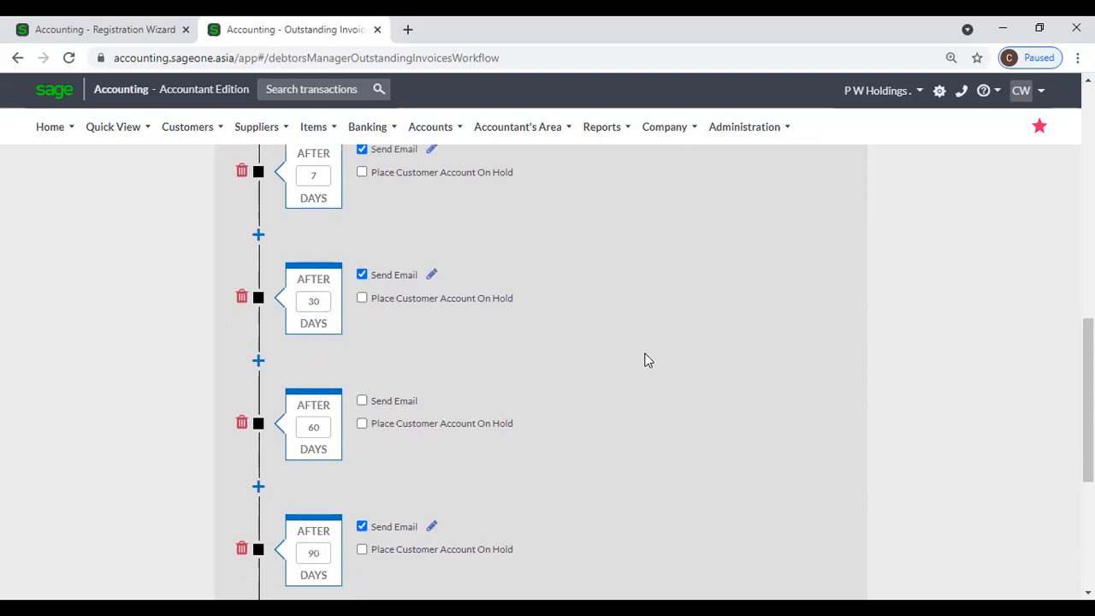
scroll(648, 361, "down", 4)
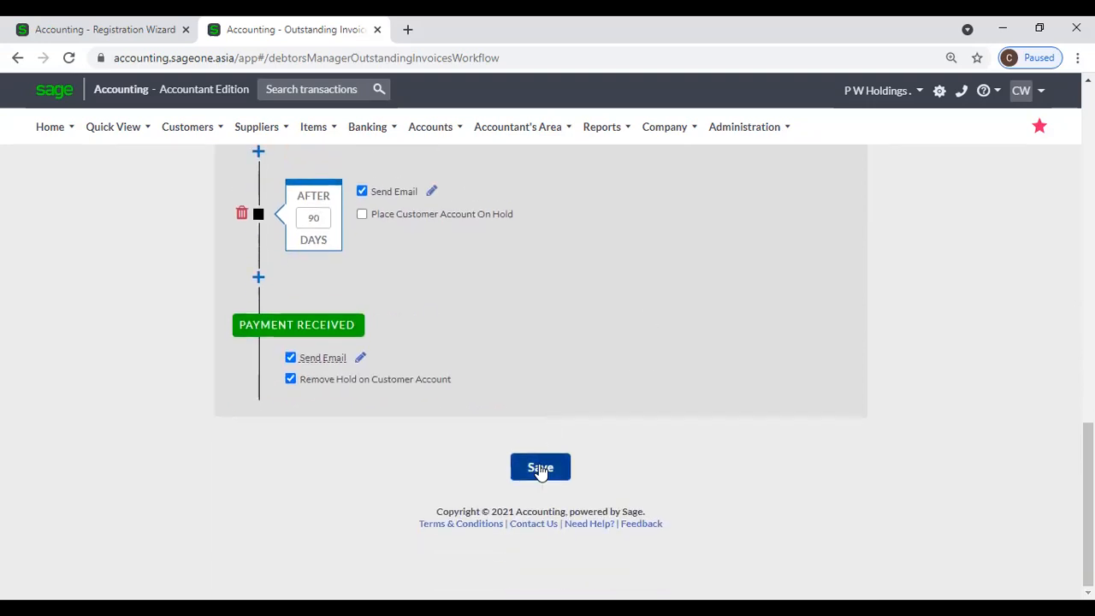
Step: Open the Debtors Manager's Invoices Manager and look through the outstanding customer invoices
scroll(496, 386, "up", 10)
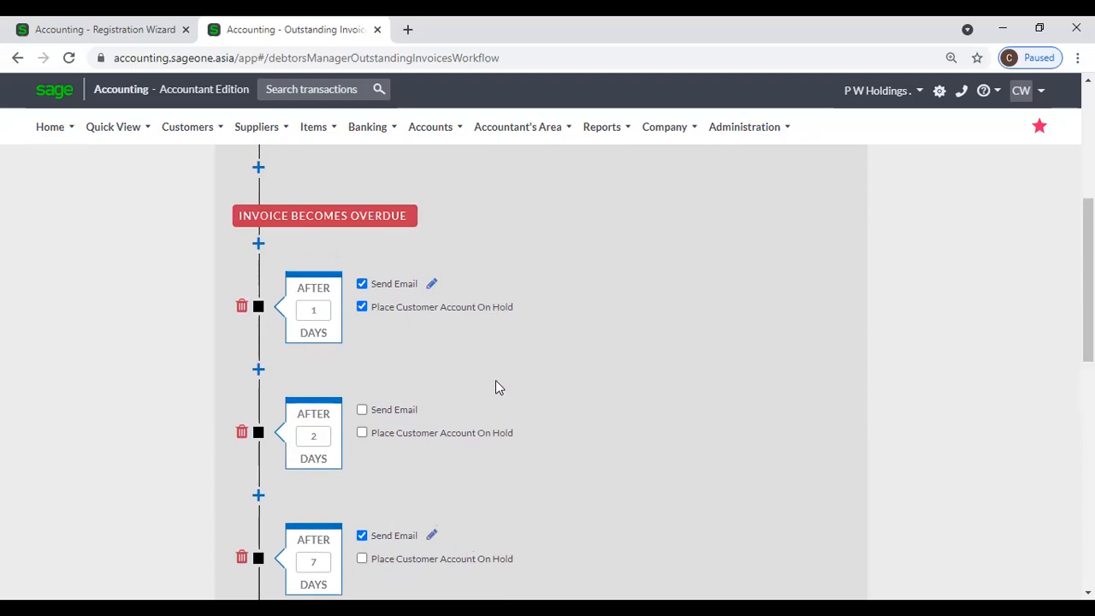
scroll(499, 387, "up", 5)
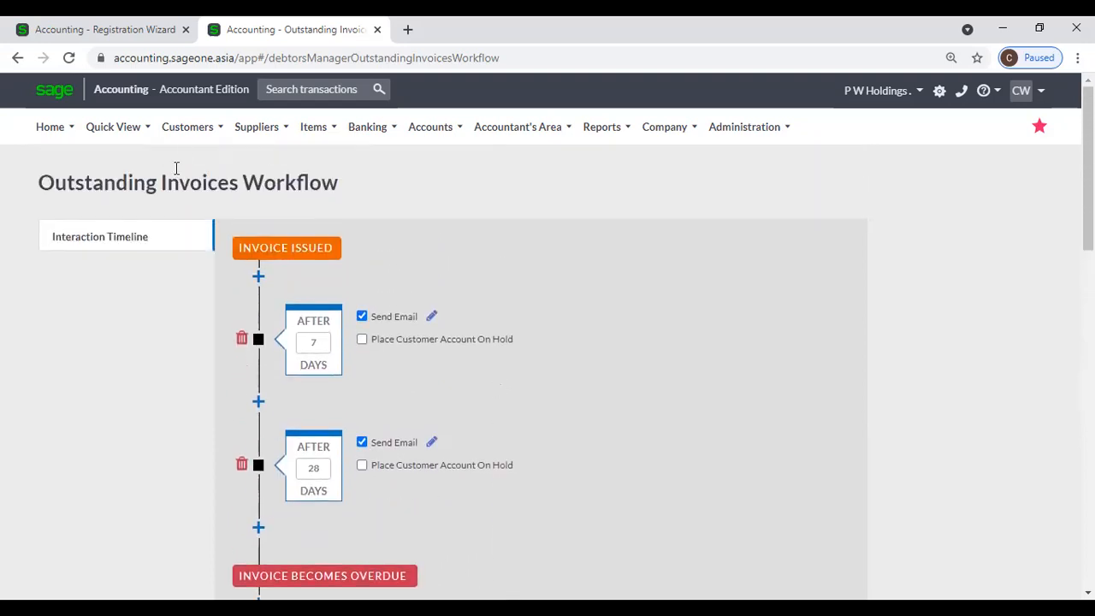
left_click(188, 126)
mouse_move(199, 334)
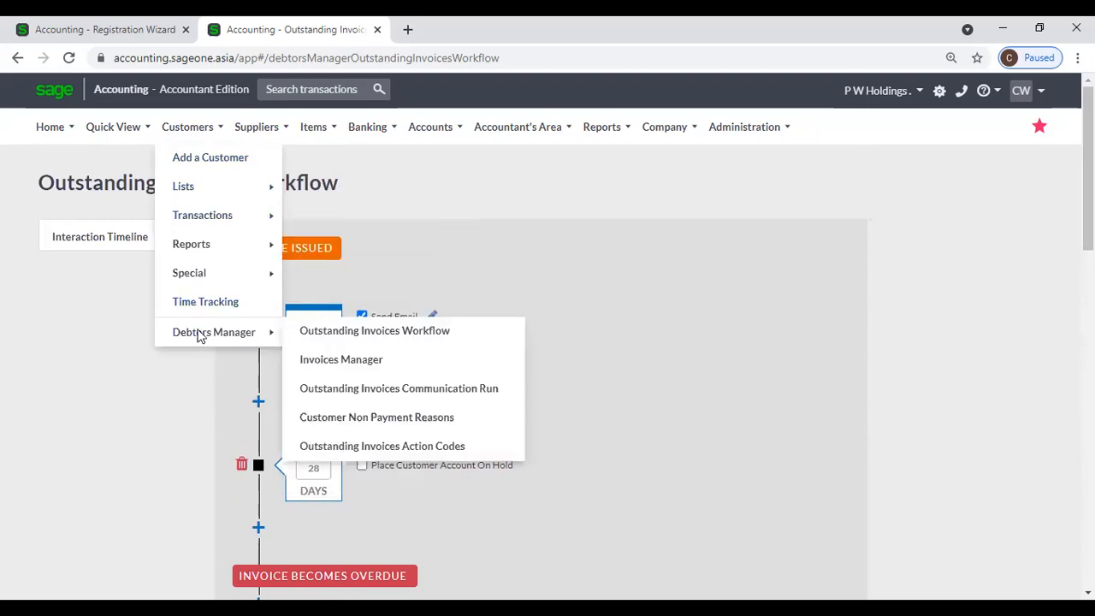
left_click(346, 361)
left_click(624, 167)
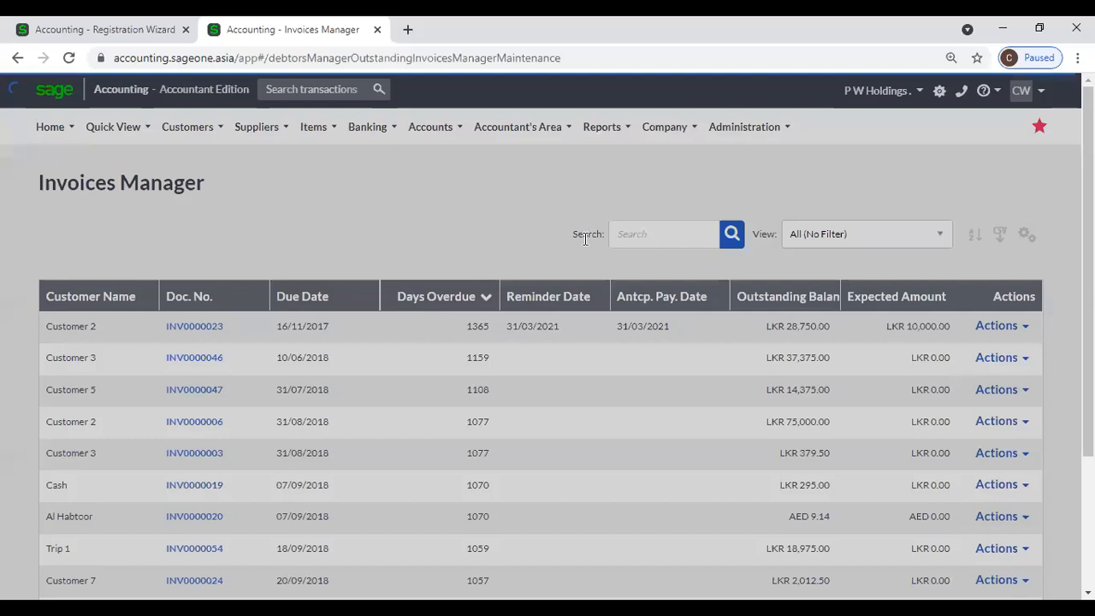
scroll(583, 241, "down", 3)
scroll(355, 285, "up", 3)
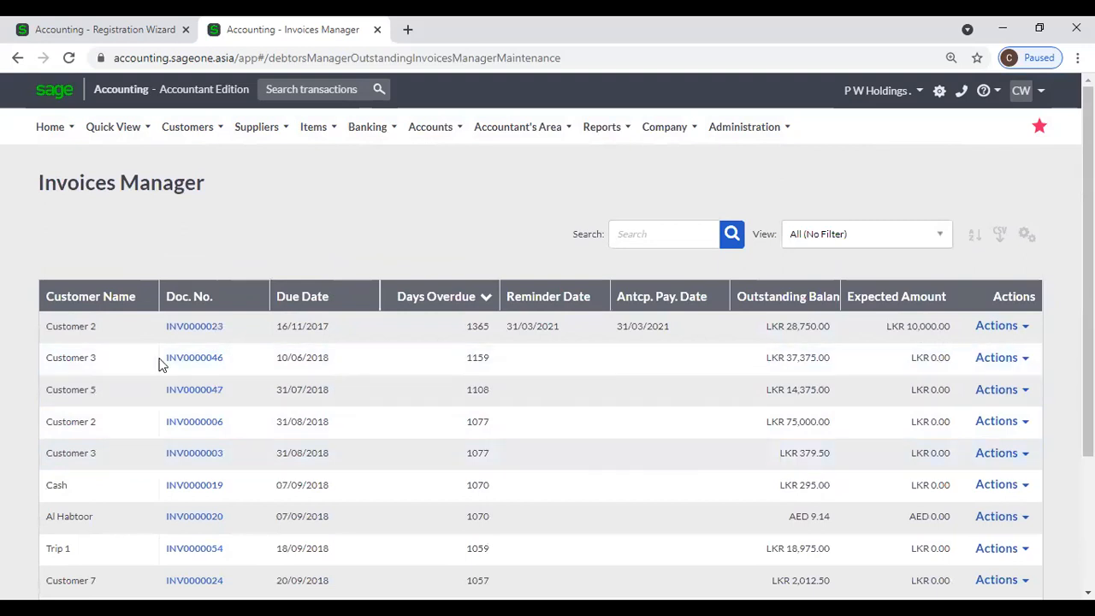
Step: Open the Outstanding Invoices Communication Run and set the workflow actions reached since date to 12/08/2021
left_click(188, 127)
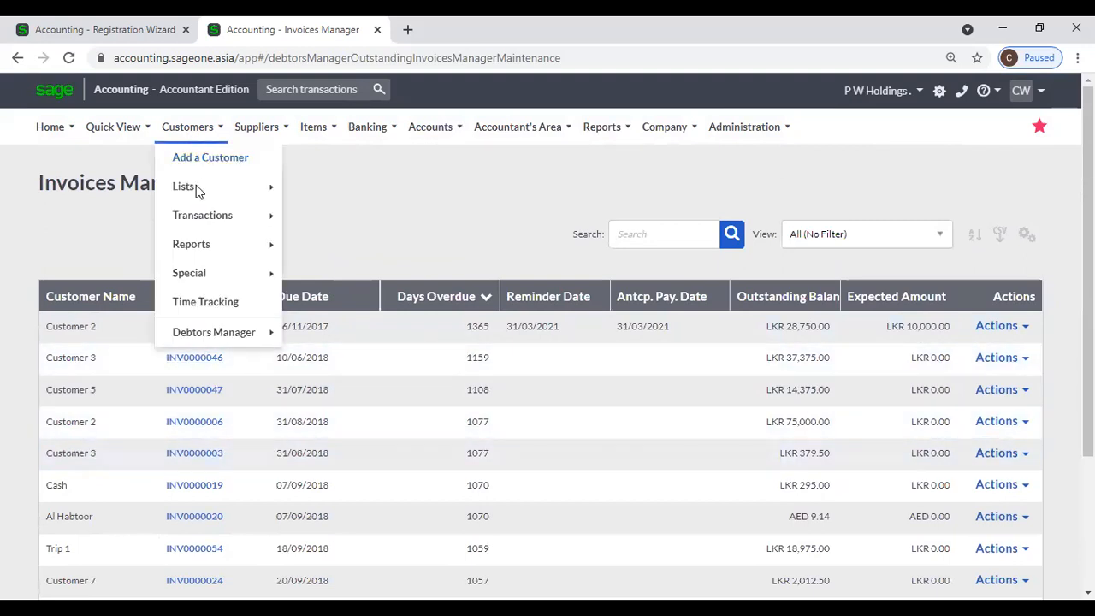
mouse_move(205, 332)
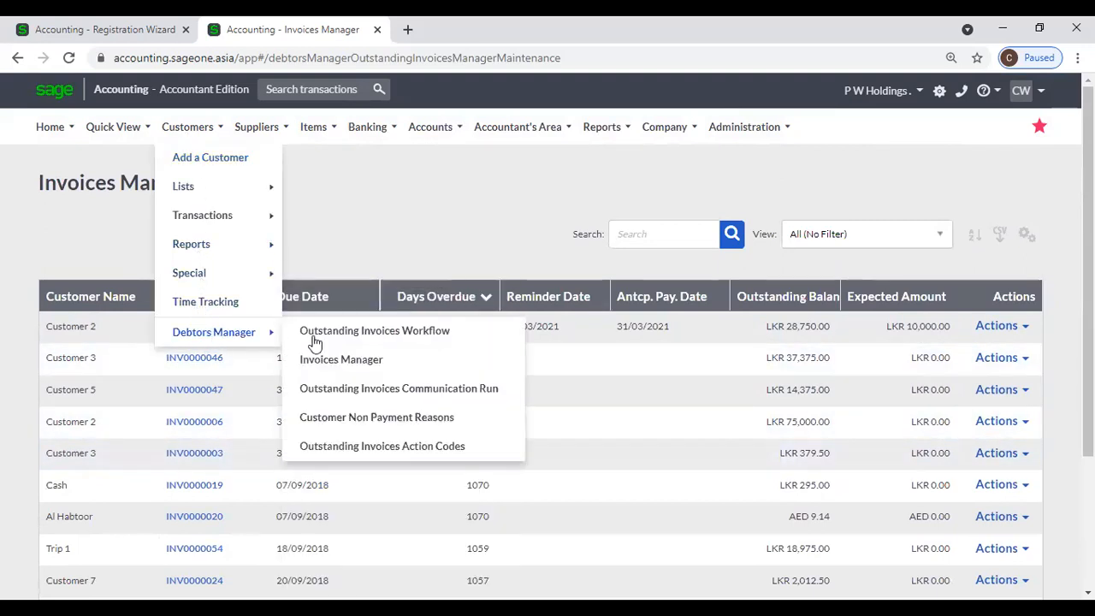
left_click(360, 388)
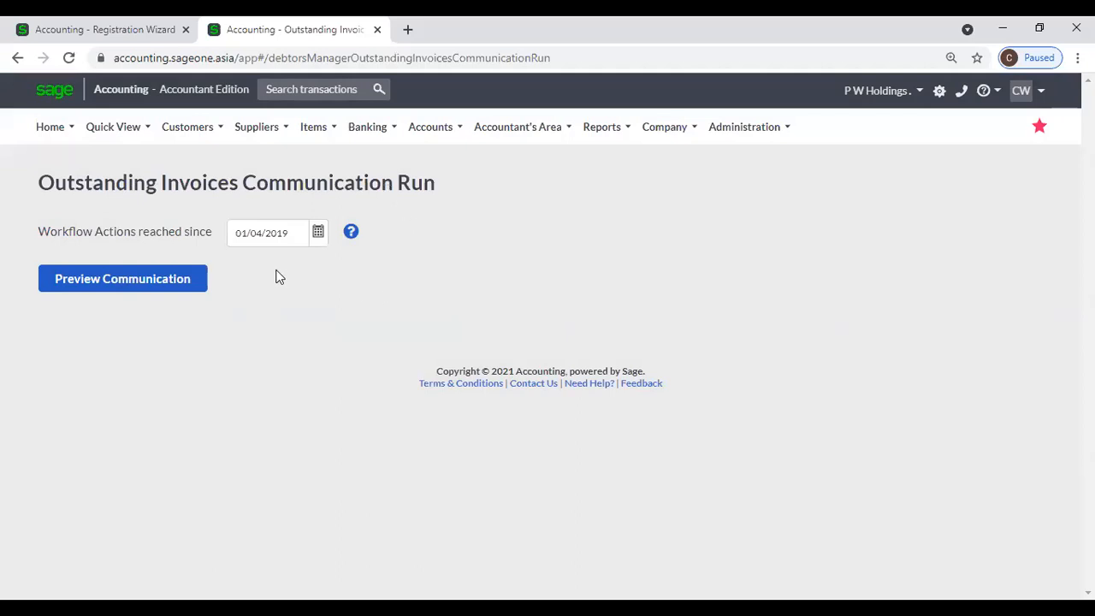
left_click(316, 240)
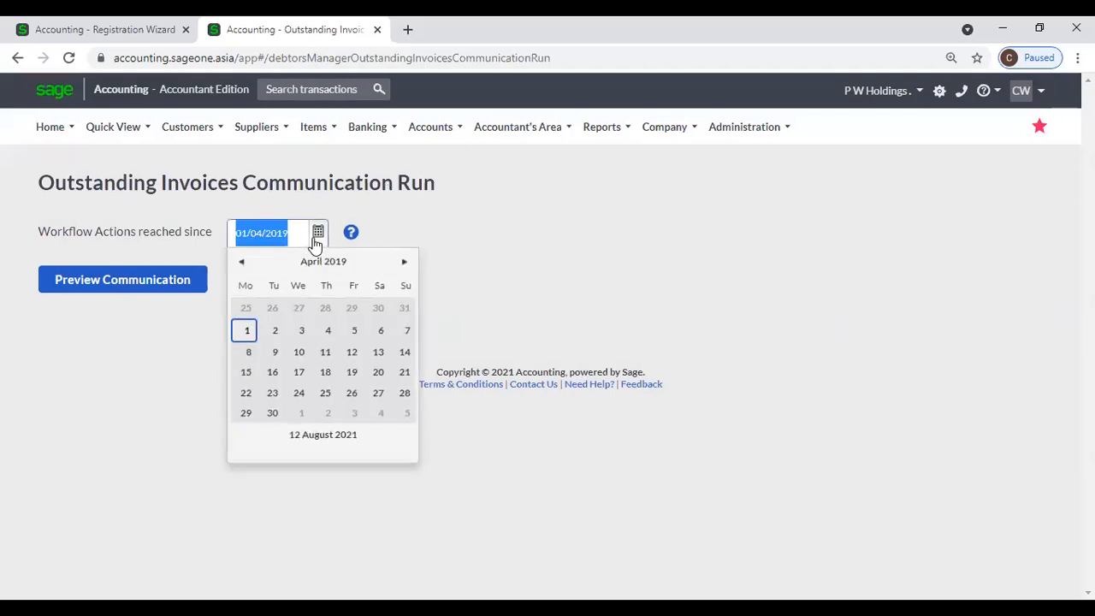
left_click(322, 436)
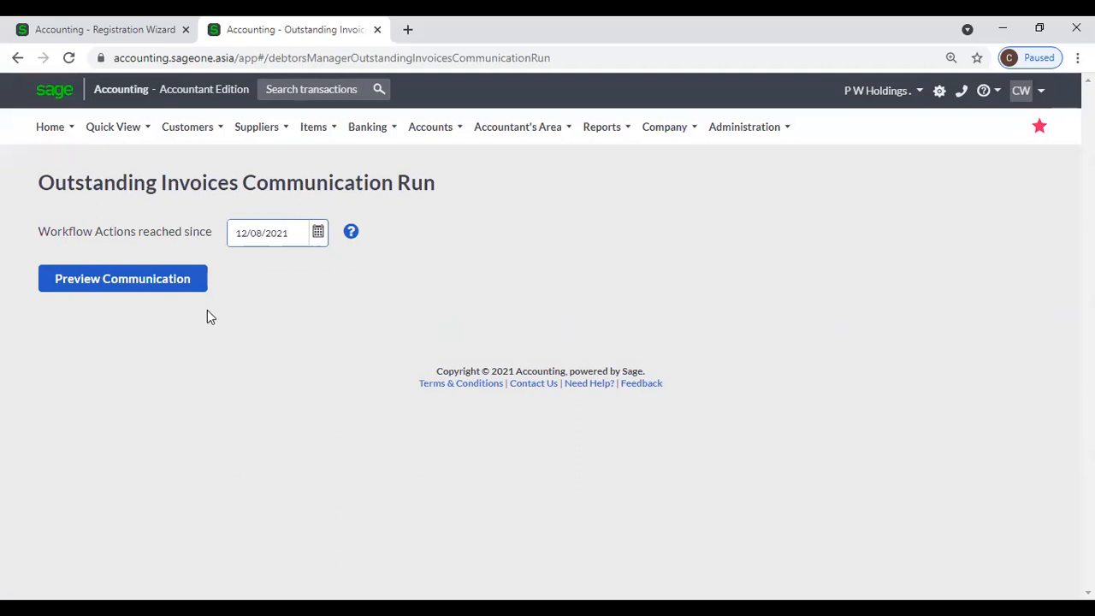
Step: Return to the Outstanding Invoices Workflow to review its interaction timeline
left_click(188, 127)
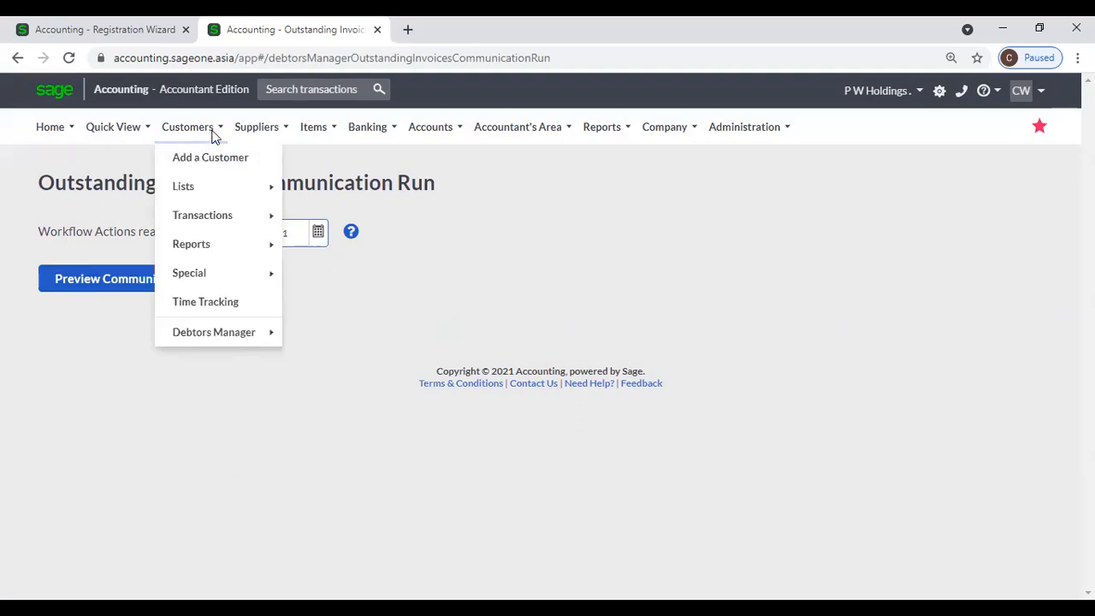
mouse_move(220, 333)
left_click(332, 334)
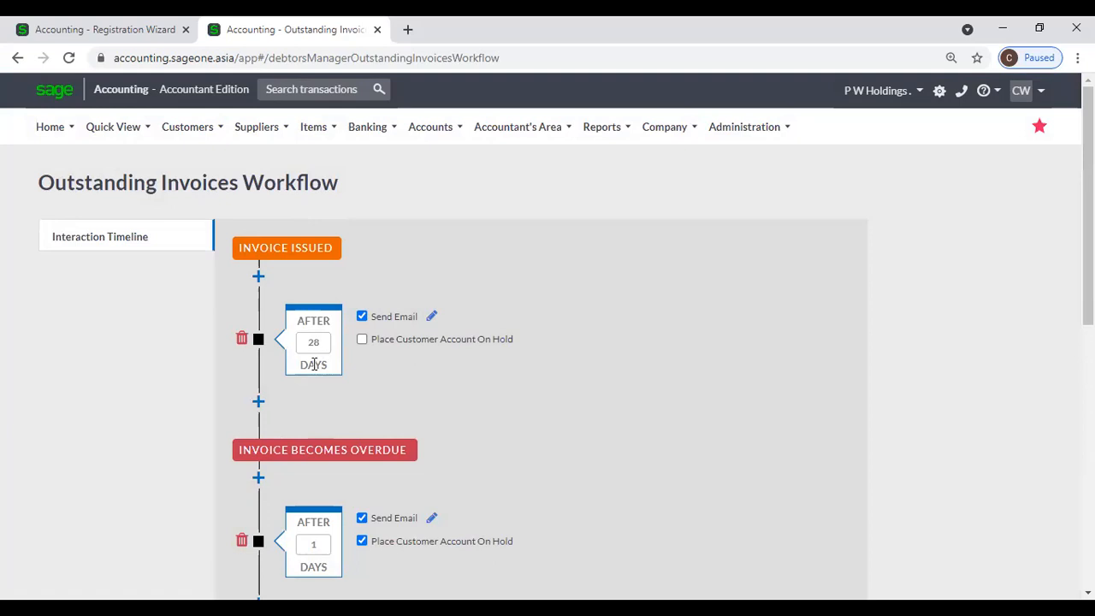
Step: Go back to the Outstanding Invoices Communication Run page
mouse_move(176, 137)
mouse_move(186, 284)
mouse_move(196, 337)
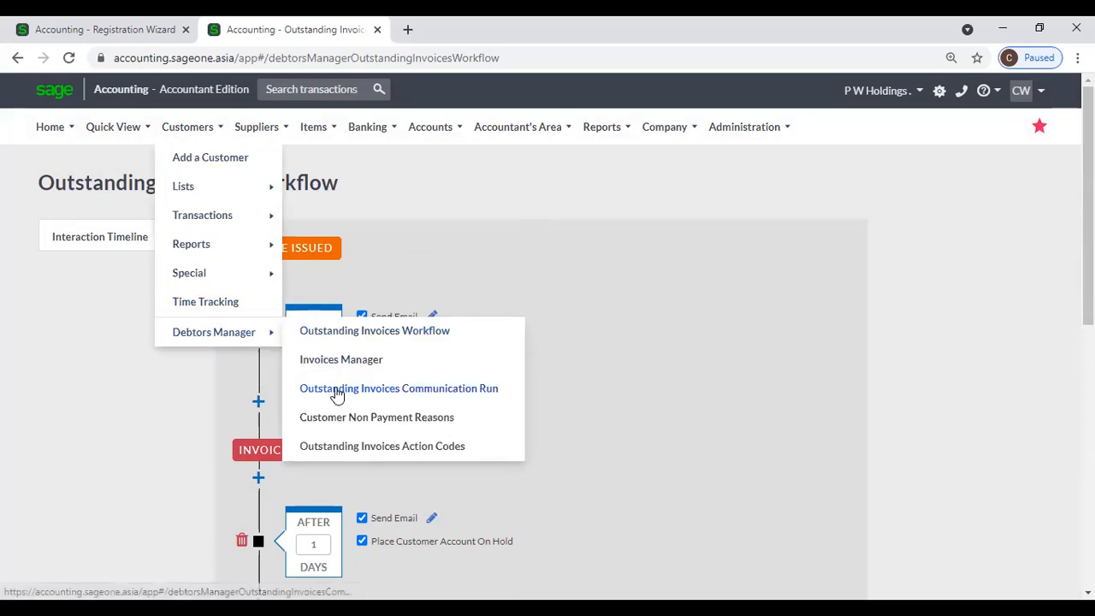
left_click(427, 386)
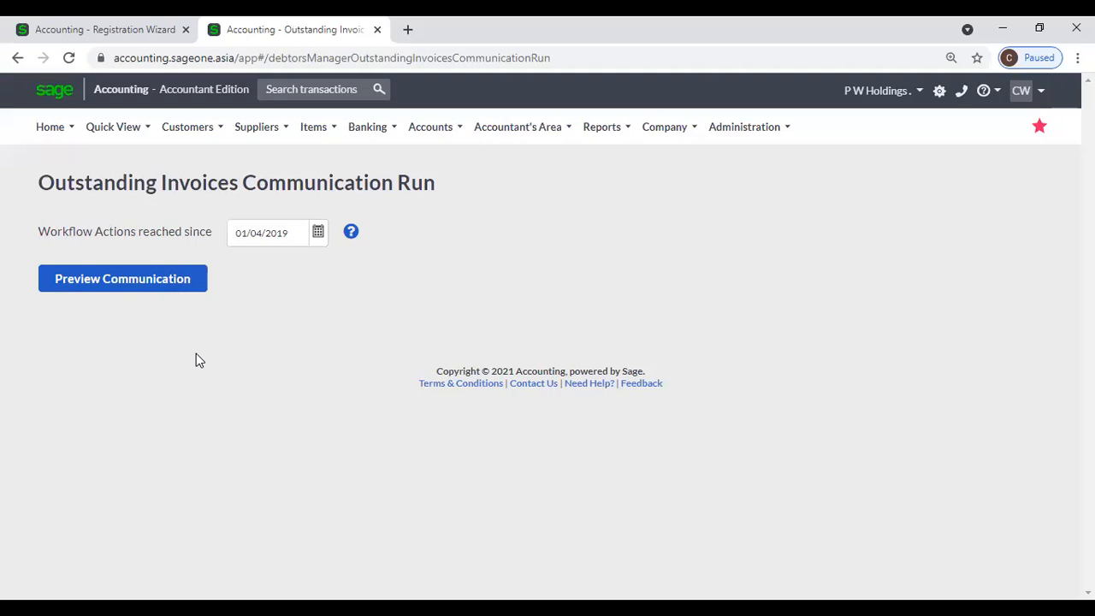
Step: Open the Customer Non Payment Reasons list and start a new non payment reason
left_click(196, 135)
mouse_move(205, 338)
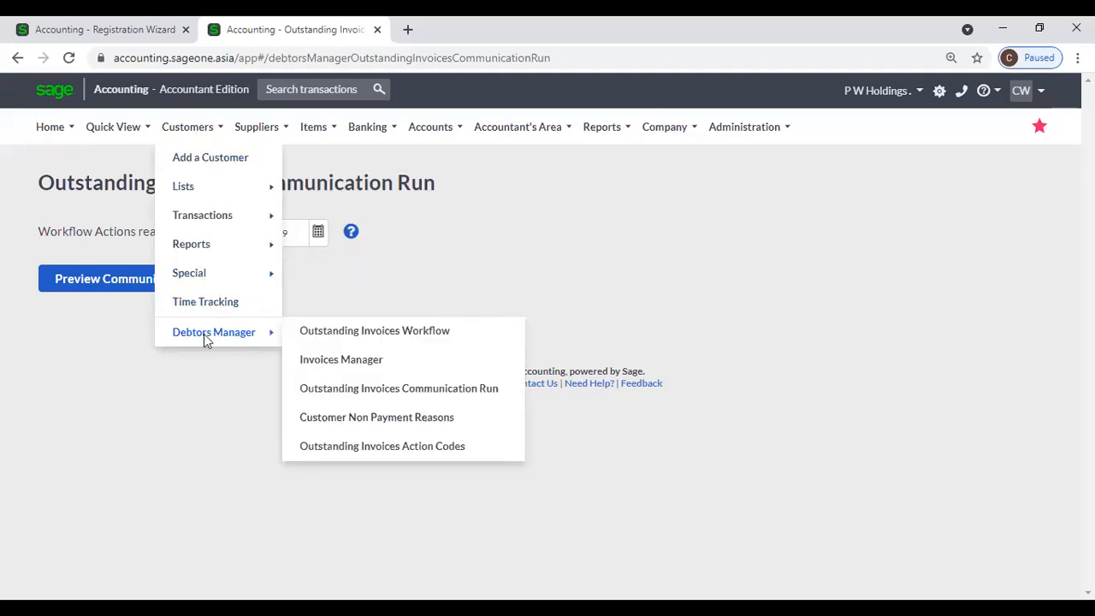
left_click(368, 417)
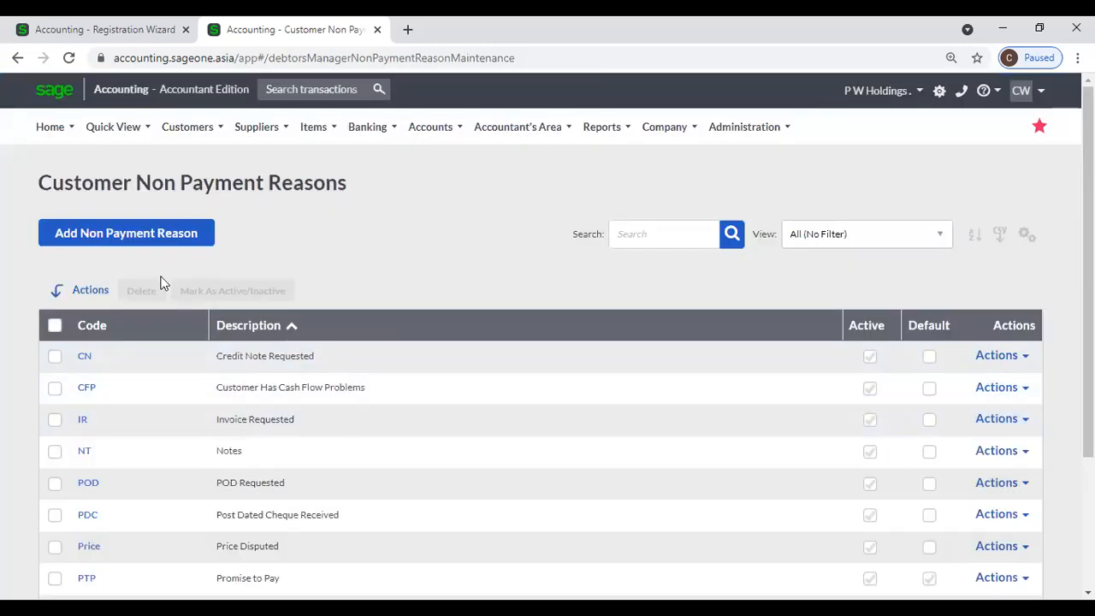
left_click(158, 240)
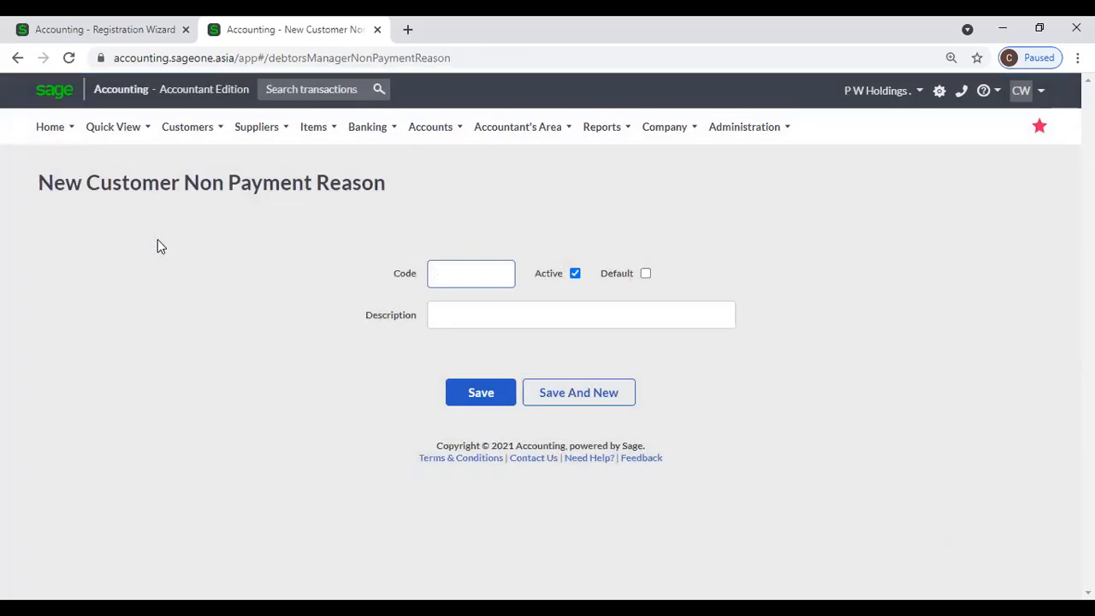
Step: Open the Outstanding Invoices Action Codes list from the Debtors Manager
left_click(181, 128)
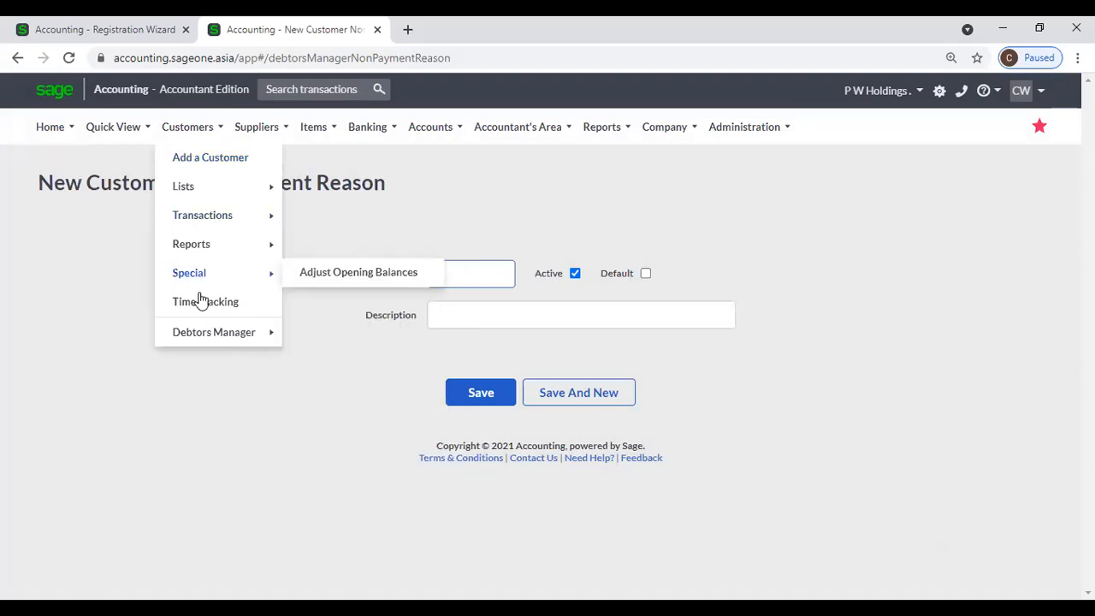
mouse_move(205, 334)
left_click(349, 444)
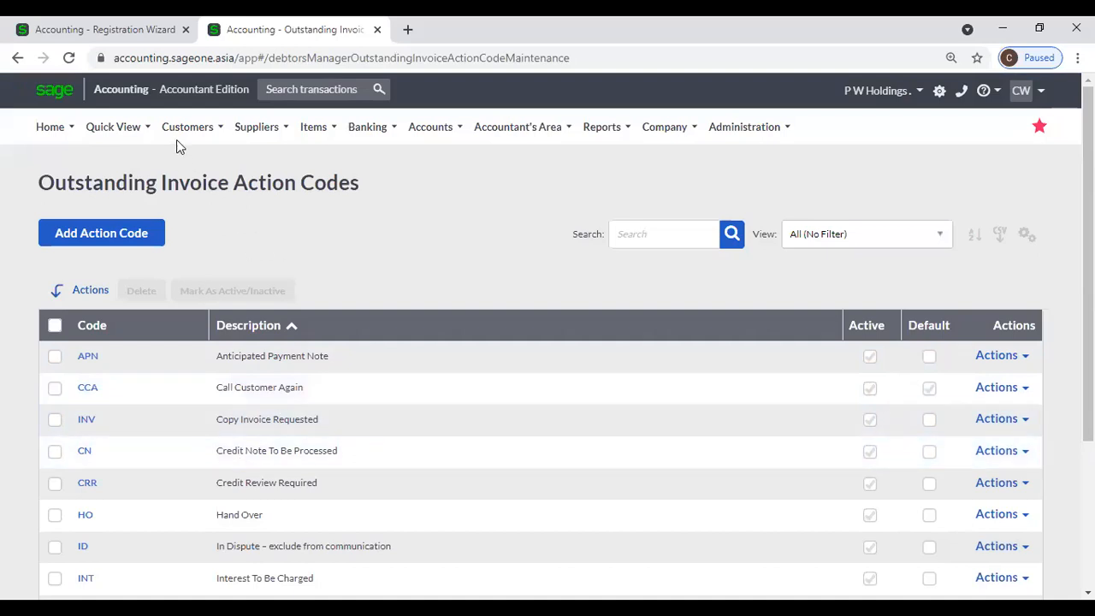
Step: Open Customer 2's most overdue invoice from the Invoices Manager and bring up its anticipated payments
mouse_move(178, 136)
mouse_move(213, 335)
left_click(360, 368)
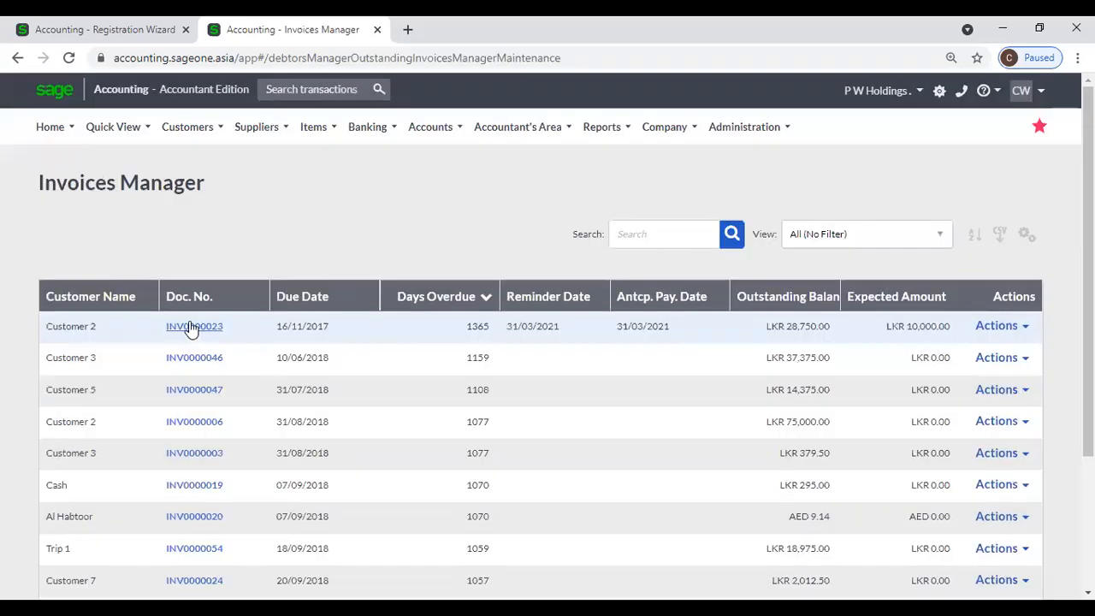
left_click(191, 328)
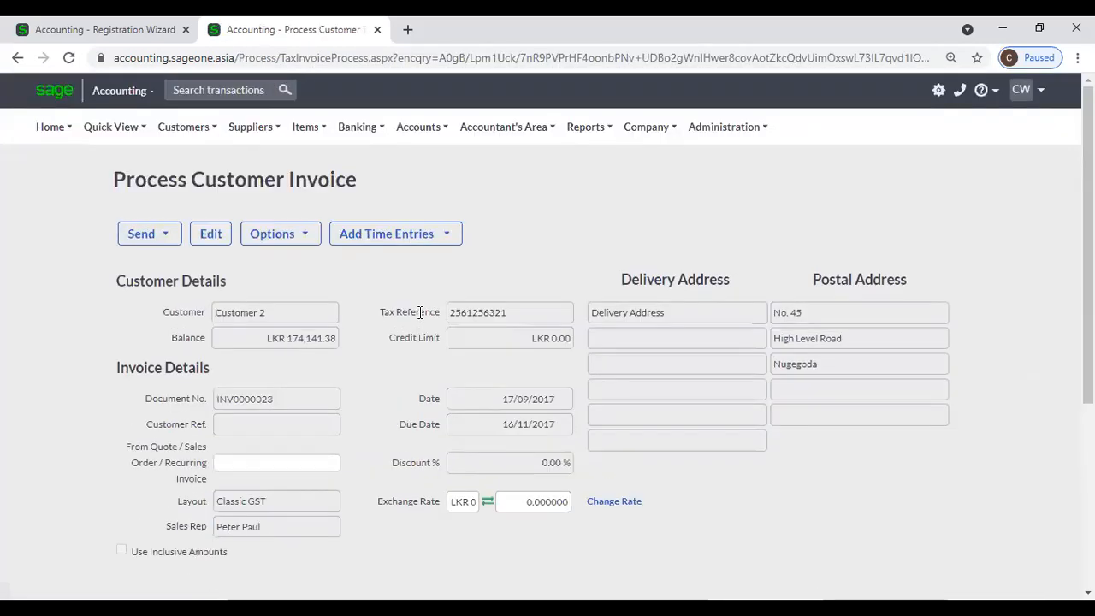
left_click(306, 239)
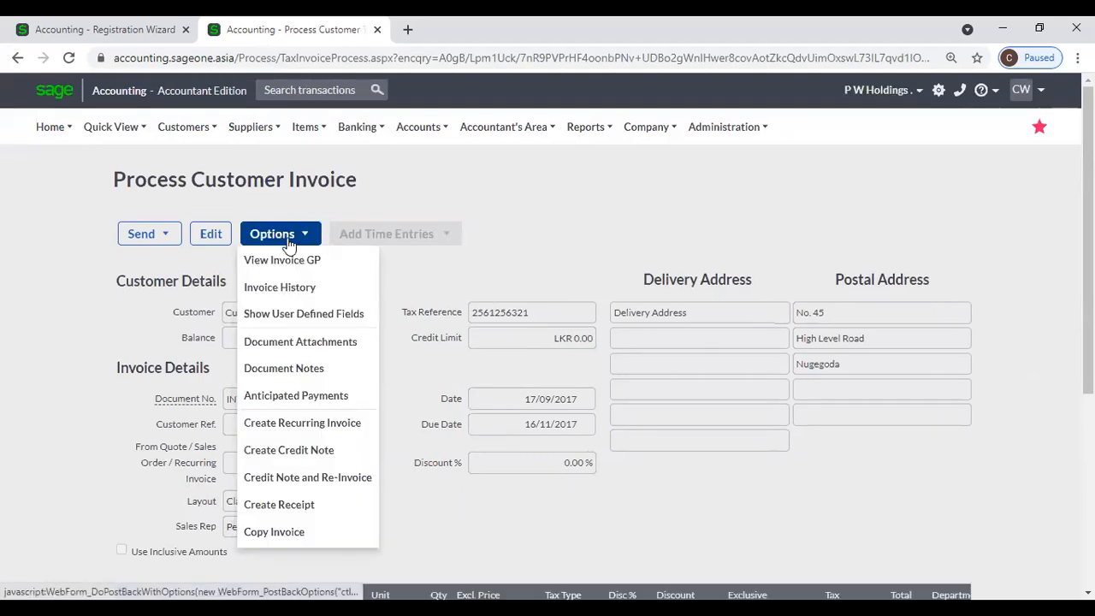
left_click(313, 401)
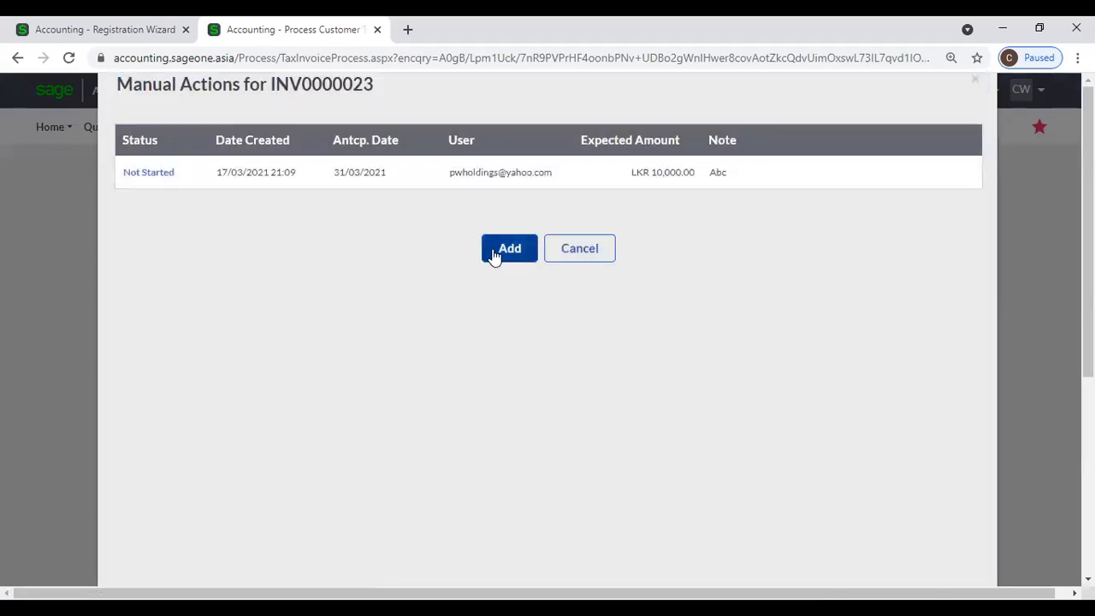
Step: Add a manual action to the invoice with status In Progress and the note "Payment", save it and close the actions list
left_click(494, 249)
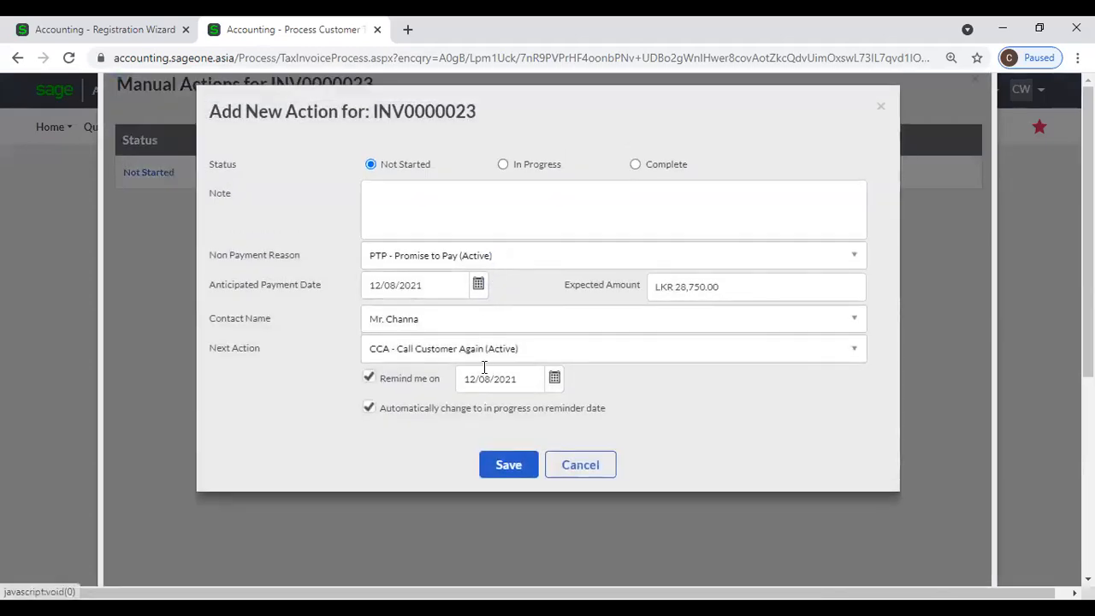
left_click(700, 298)
left_click(475, 295)
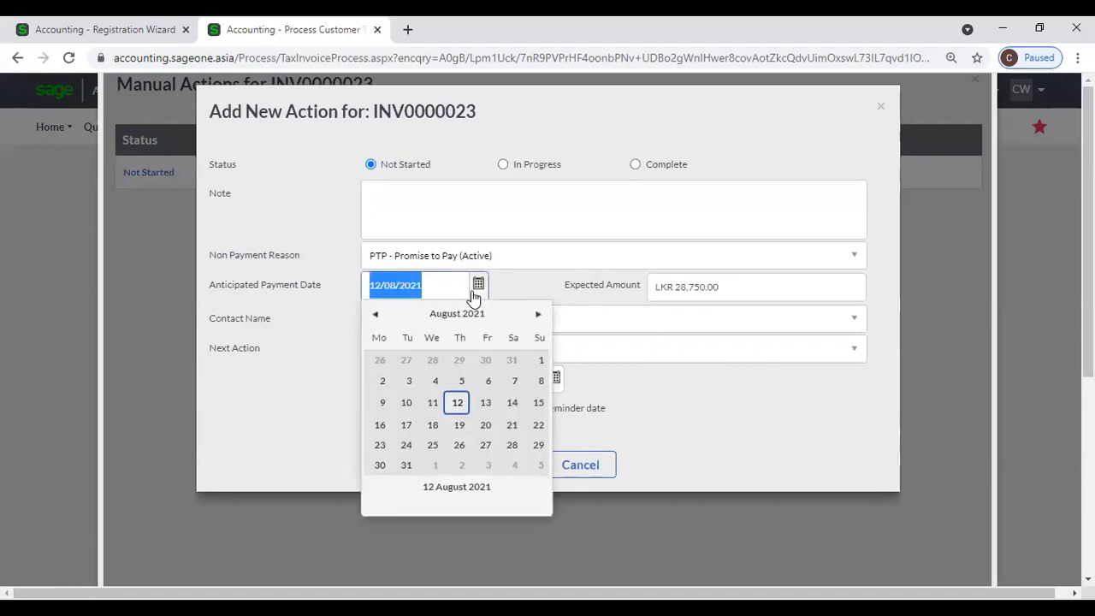
left_click(526, 289)
left_click(513, 463)
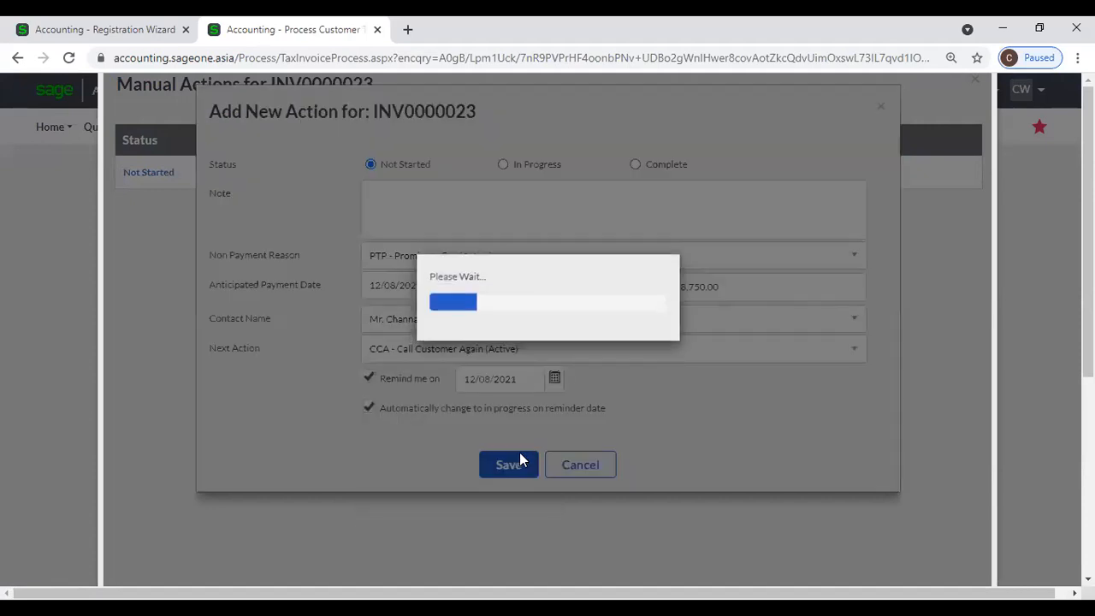
left_click(546, 165)
left_click(458, 209)
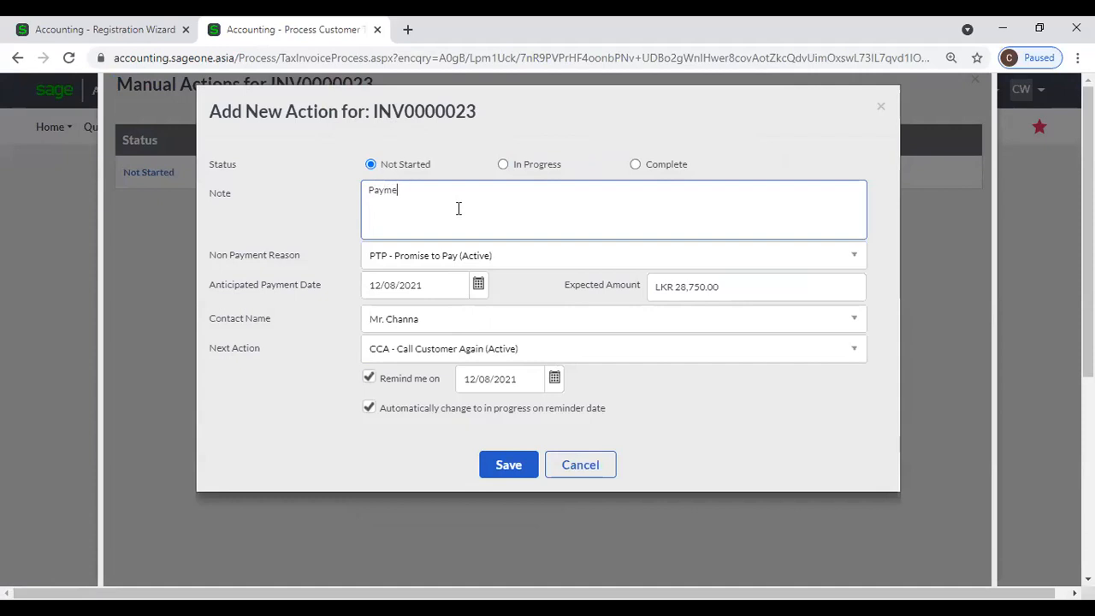
left_click(526, 462)
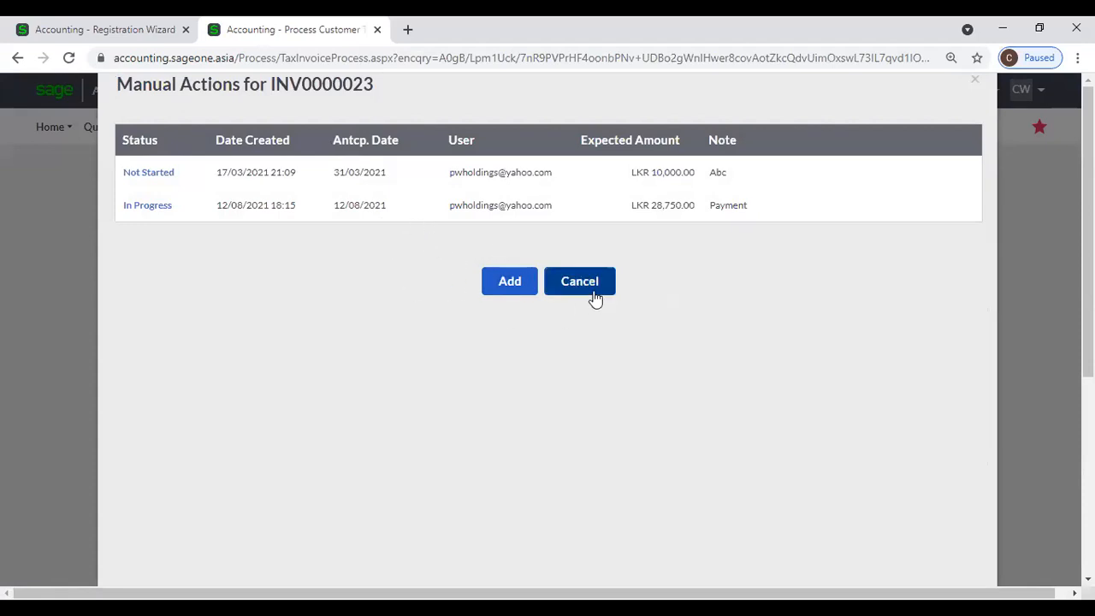
left_click(566, 295)
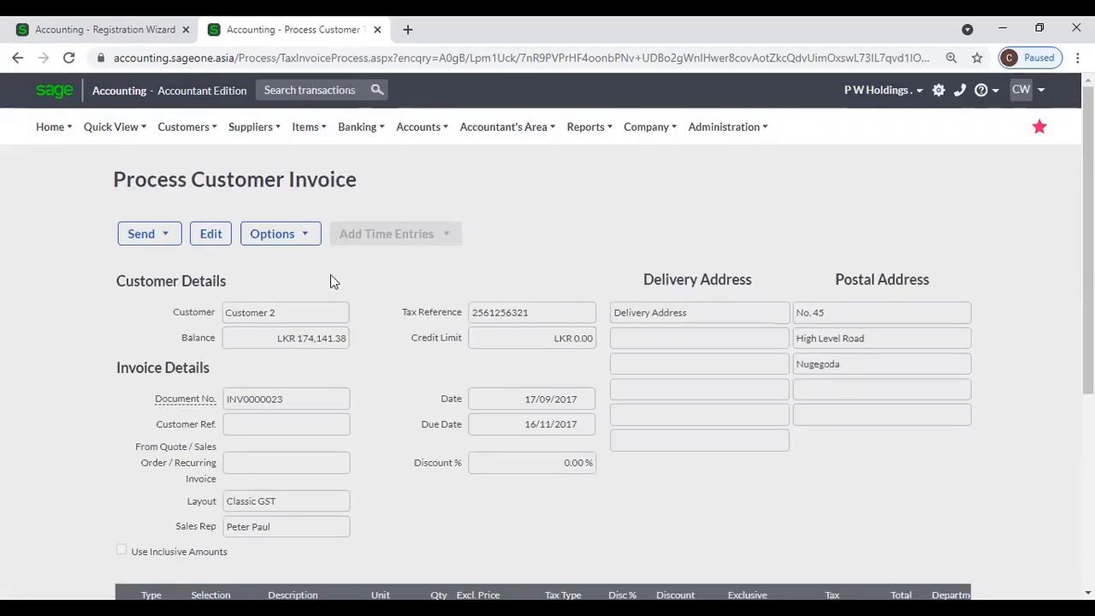
Step: In the Outstanding Invoices Workflow, add an action 14 days after the invoice is issued that sends an email
left_click(190, 128)
mouse_move(195, 317)
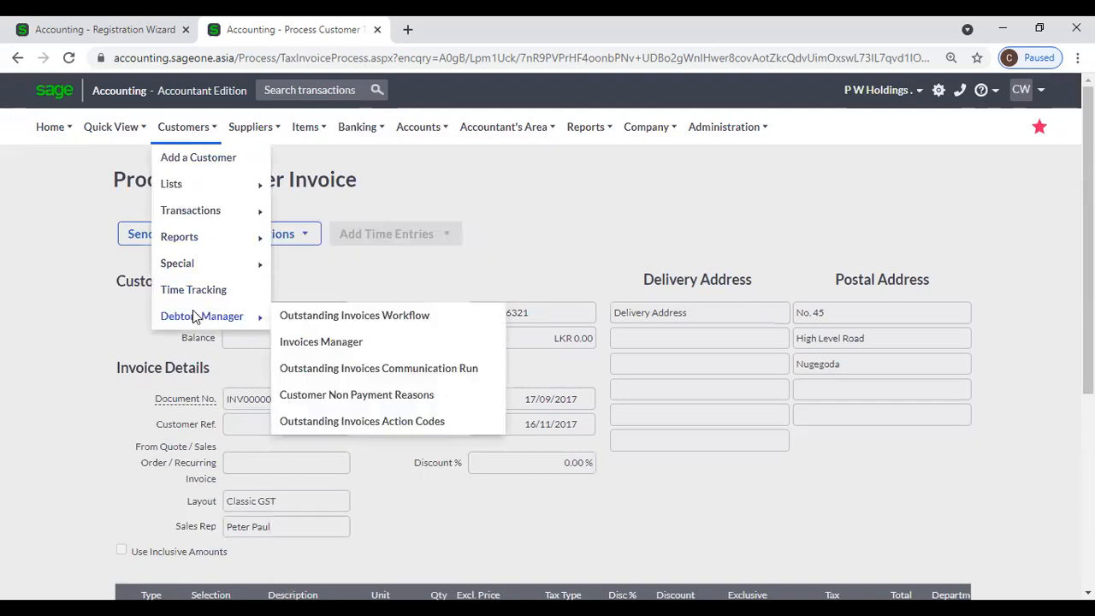
left_click(301, 324)
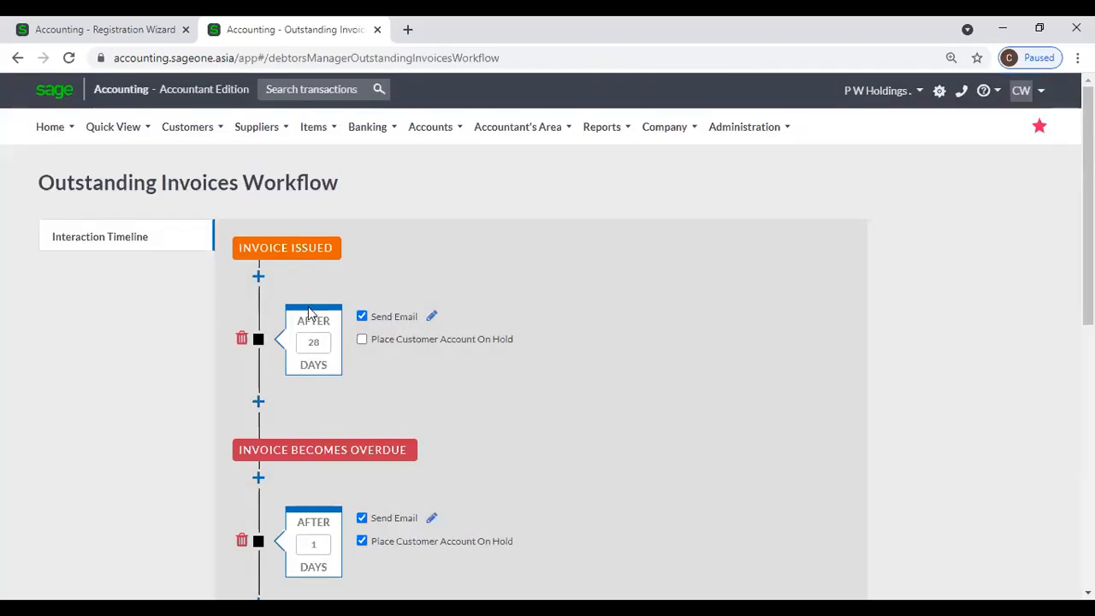
left_click(259, 279)
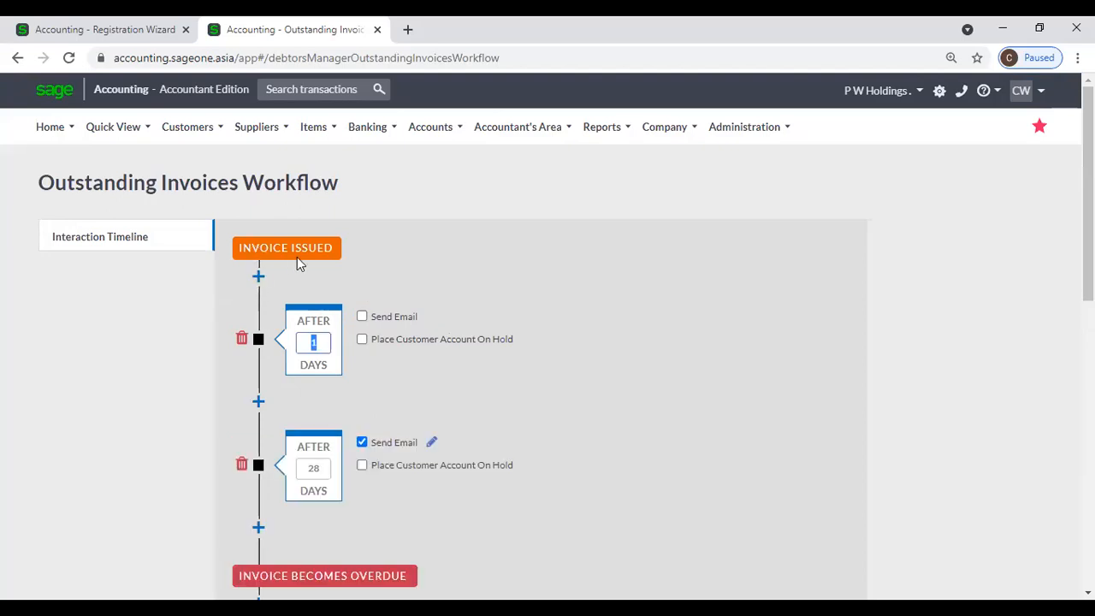
type("14")
left_click(622, 346)
left_click(361, 317)
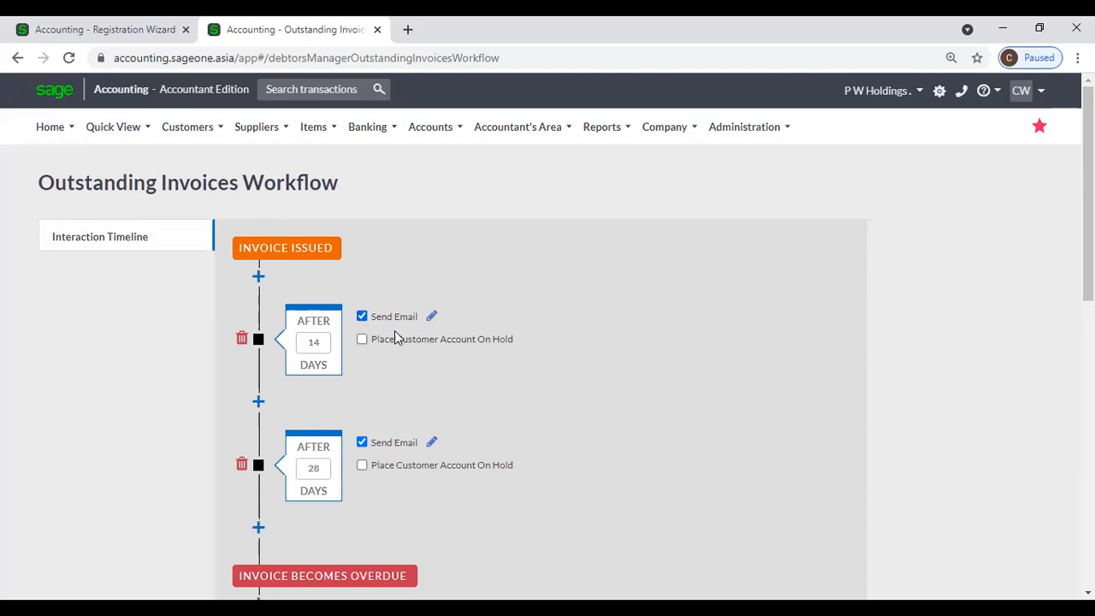
left_click(188, 126)
mouse_move(213, 335)
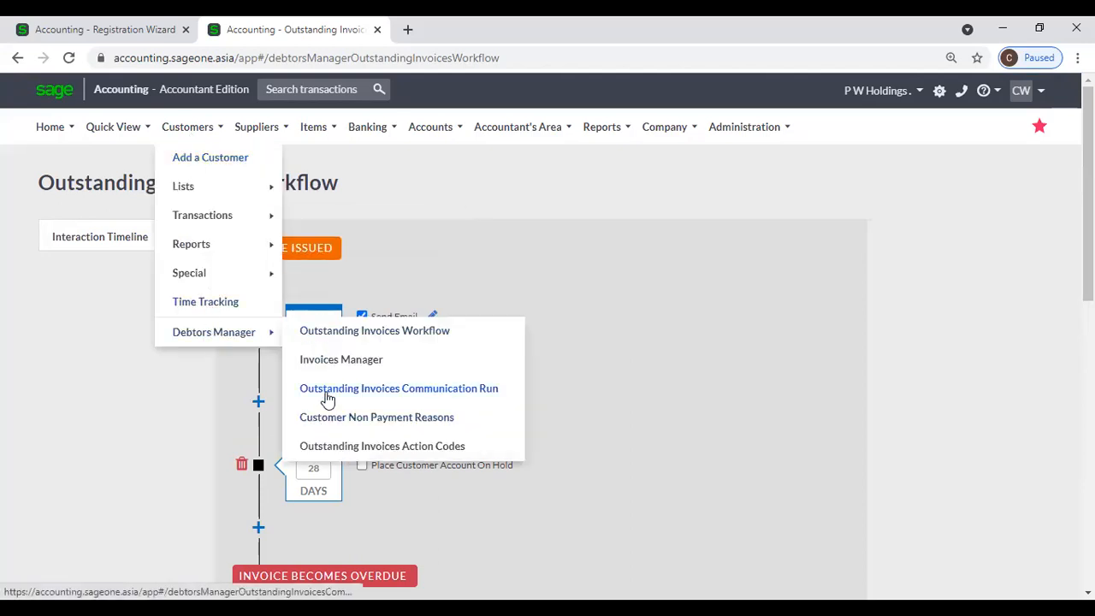
left_click(455, 234)
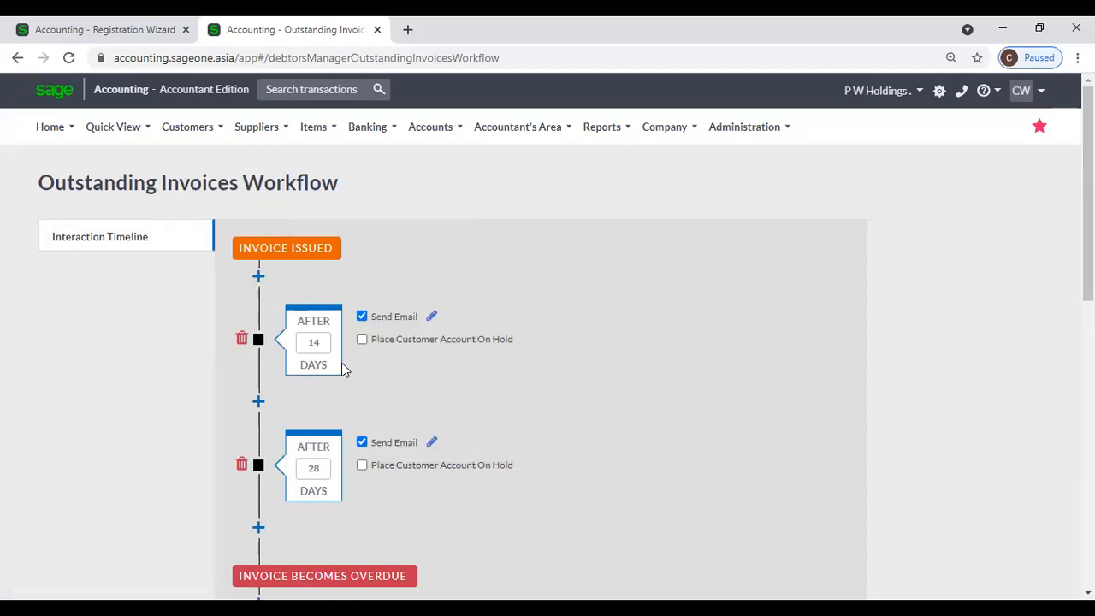
Step: Review the subject and body of the 14-day action's email template and close it without saving
left_click(432, 319)
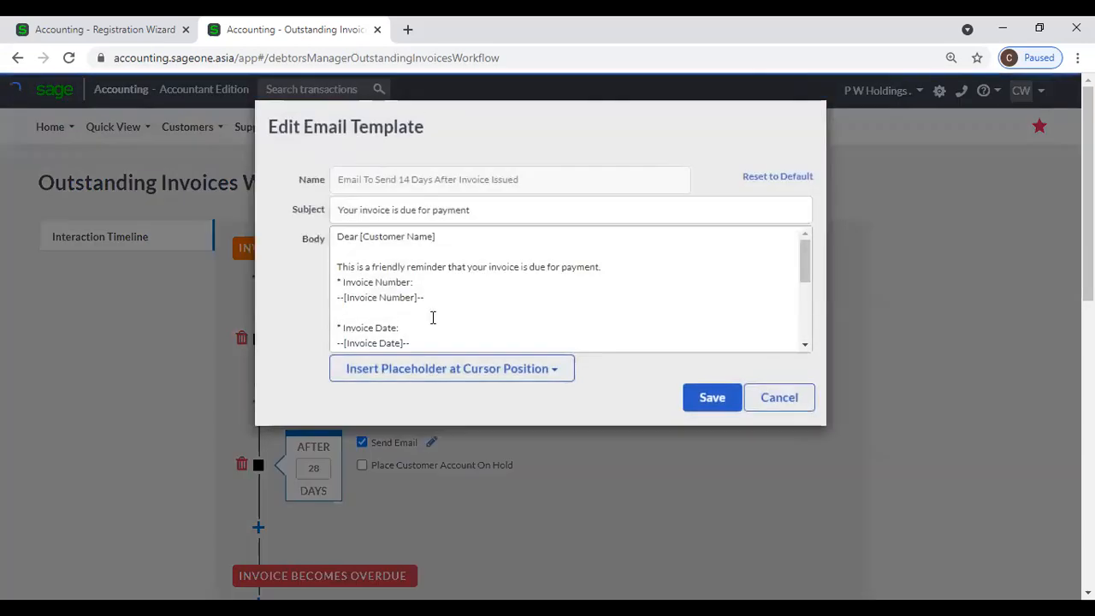
scroll(427, 301, "down", 5)
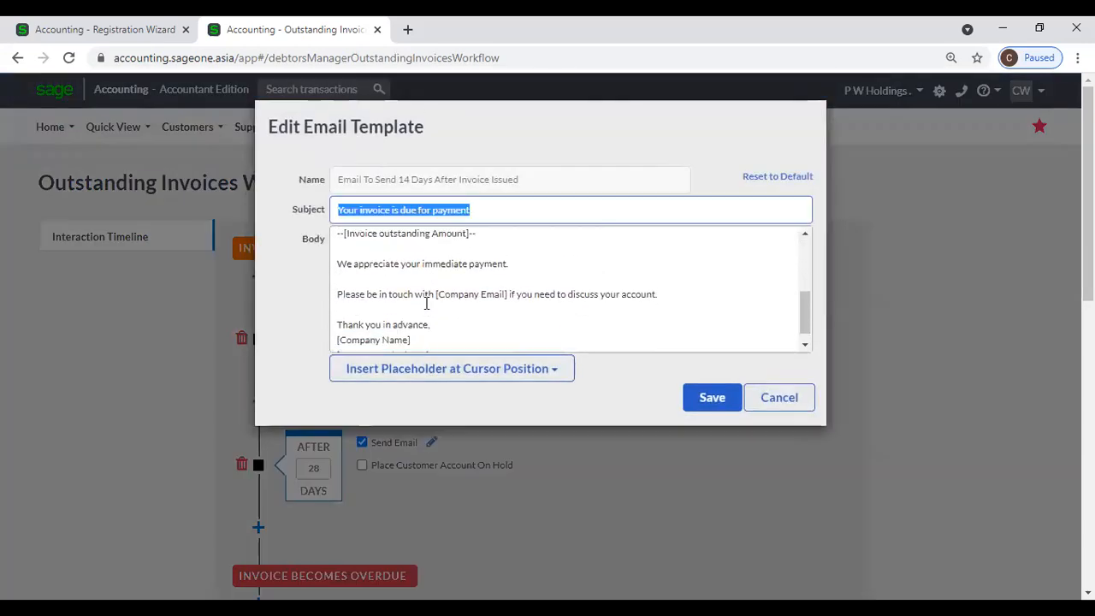
scroll(428, 303, "up", 5)
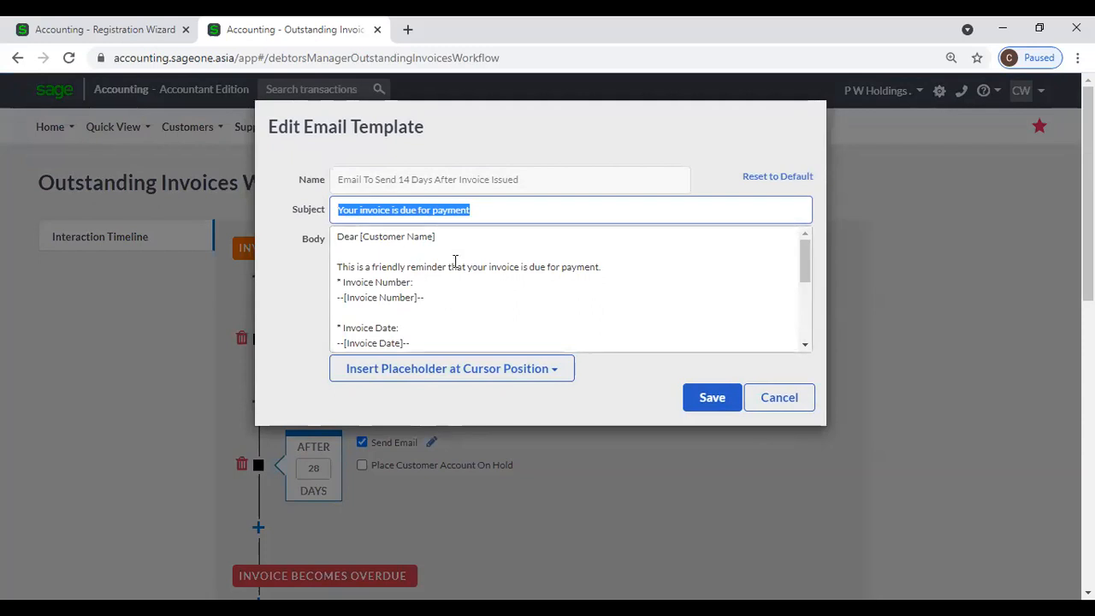
left_click(760, 404)
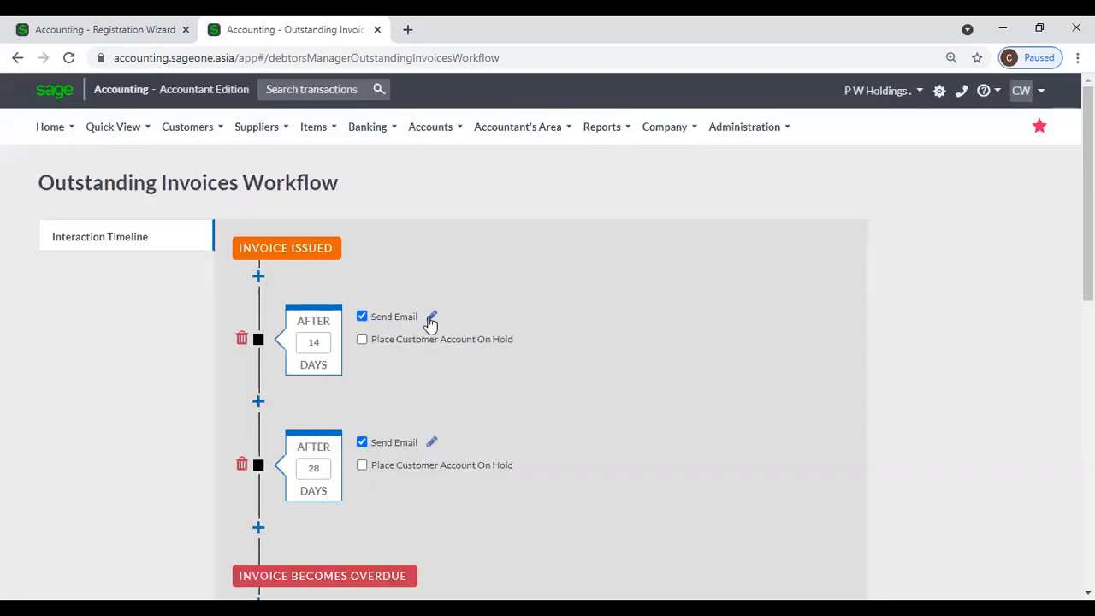
Step: Reopen the 14-day email template, examine the placeholders that can be inserted, and close it without saving
left_click(431, 316)
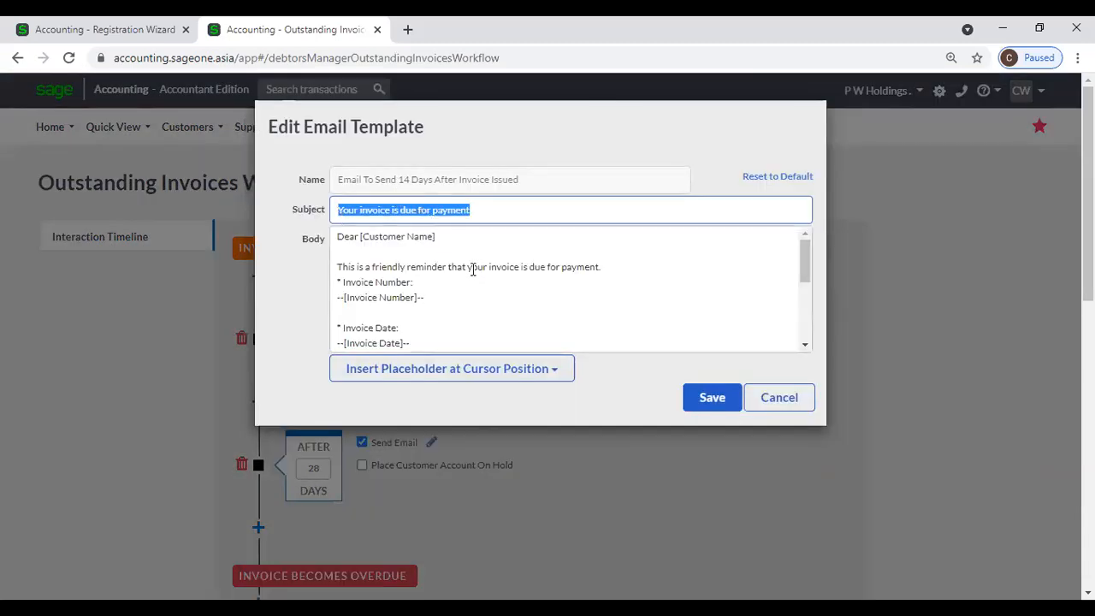
scroll(426, 267, "down", 5)
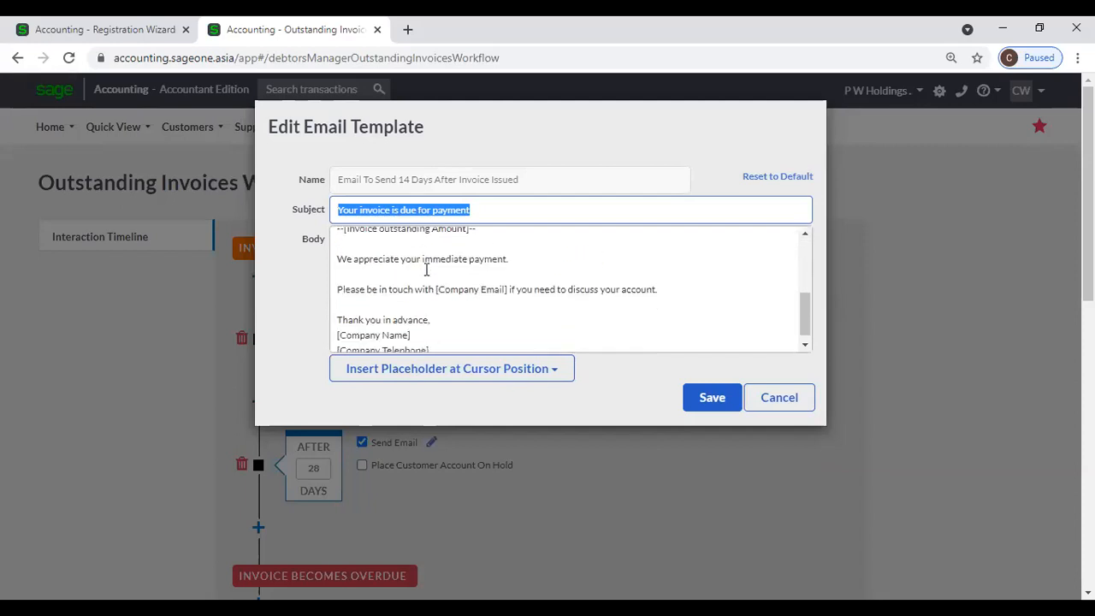
left_click(490, 377)
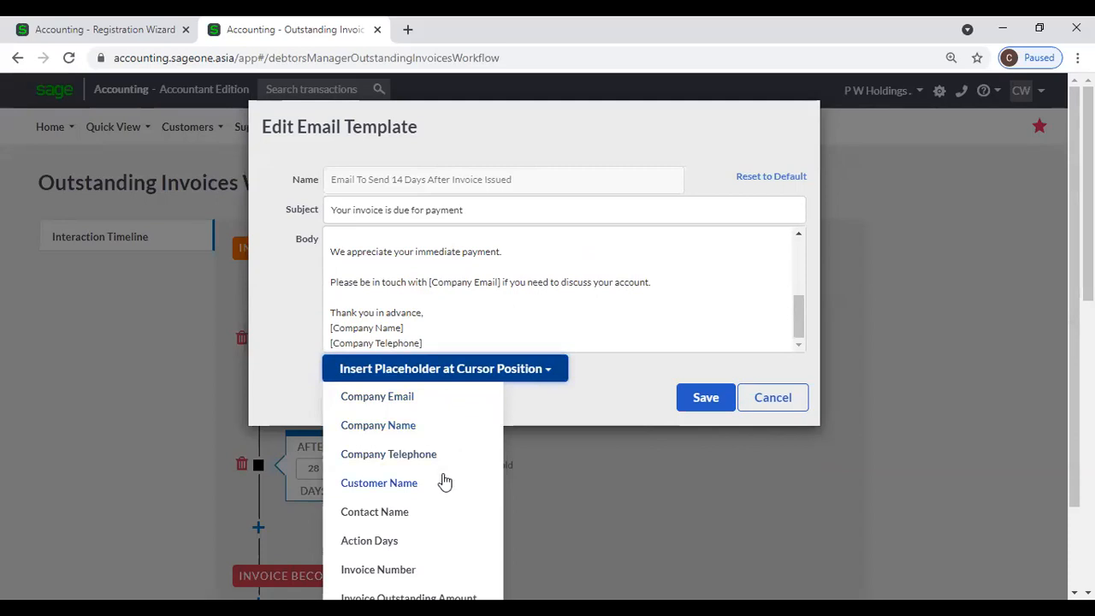
scroll(425, 527, "down", 1)
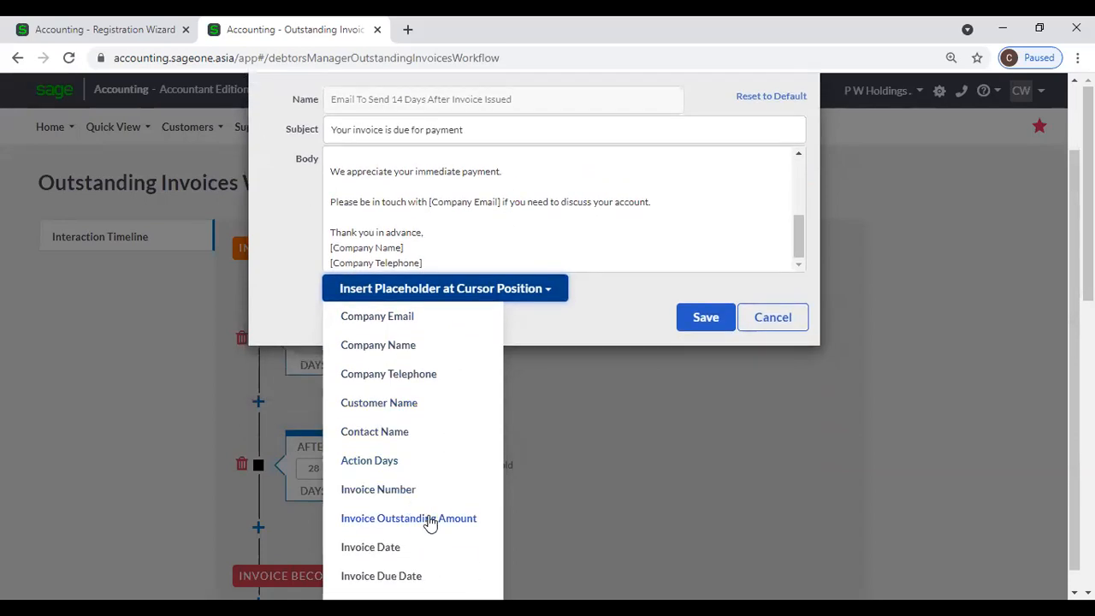
scroll(436, 524, "down", 1)
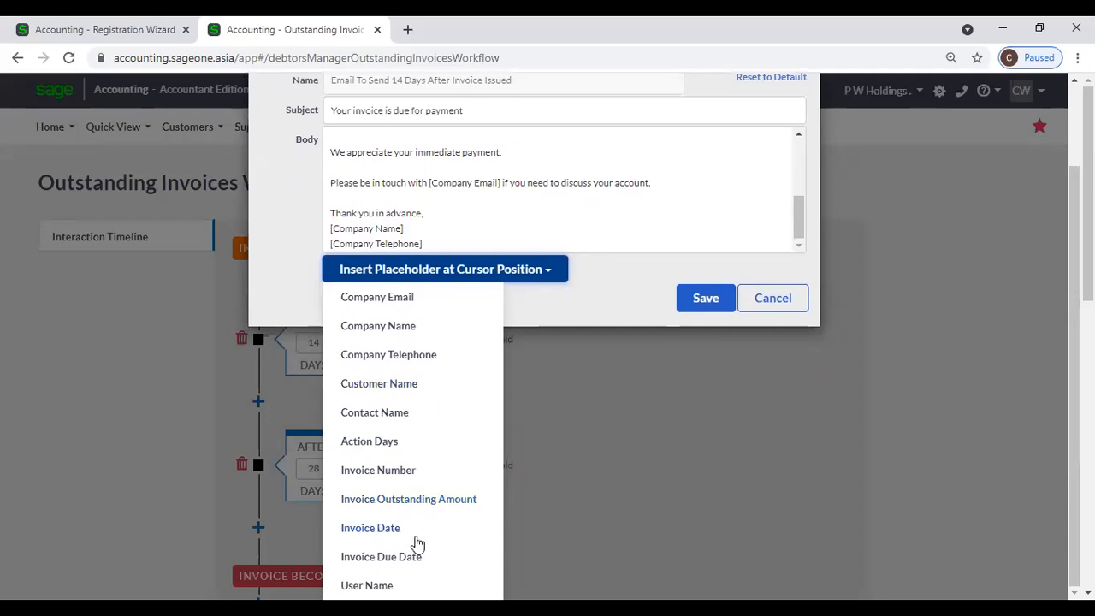
left_click(561, 401)
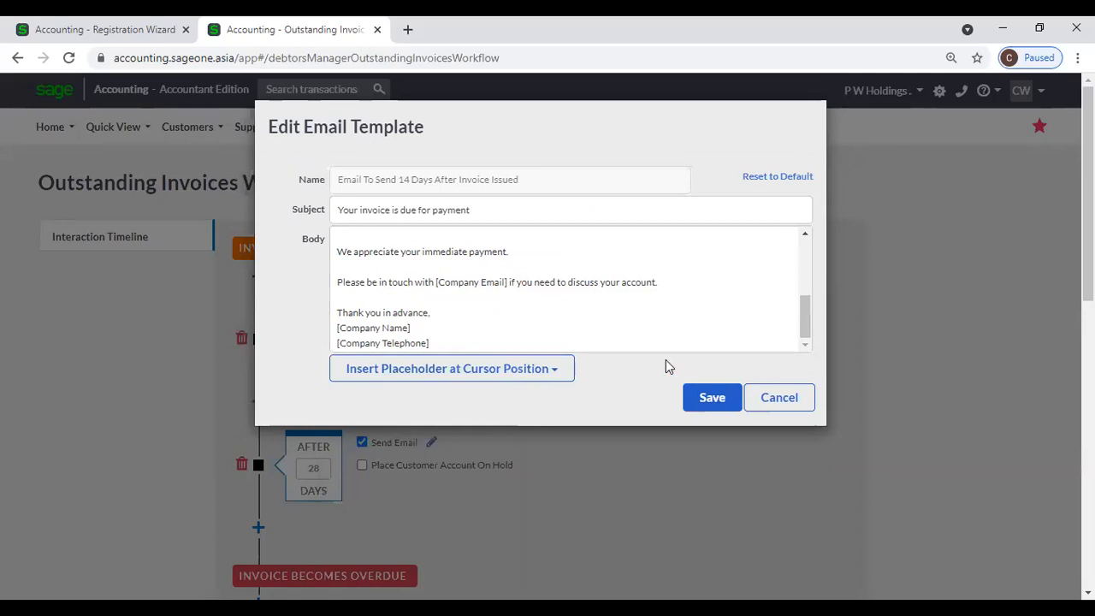
left_click(764, 397)
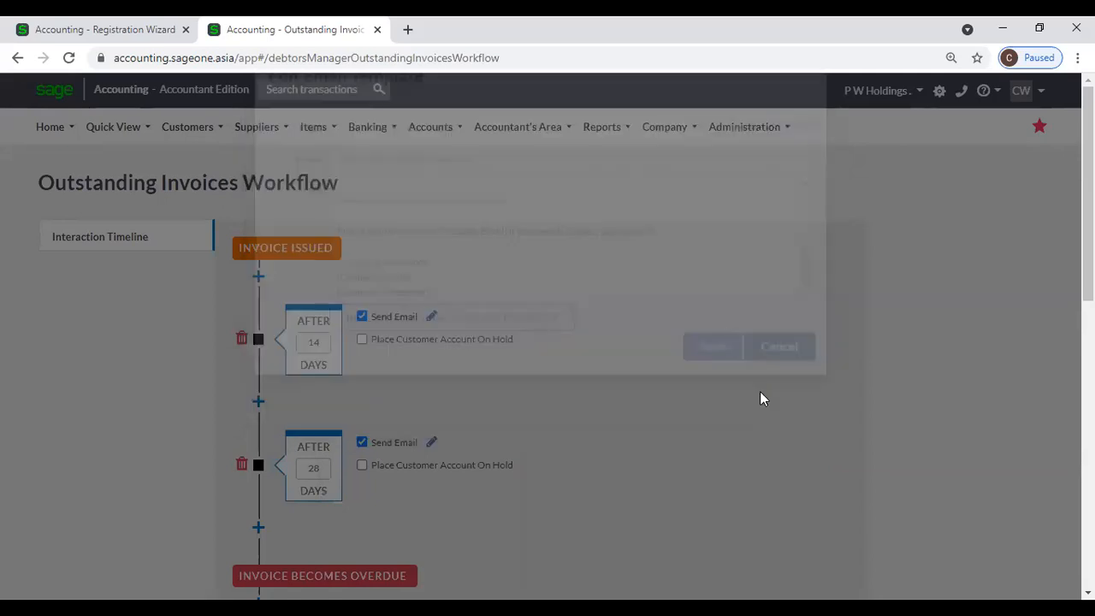
Step: Add another workflow action 60 days after the invoice is issued, placed below the 28-day action
scroll(600, 403, "down", 2)
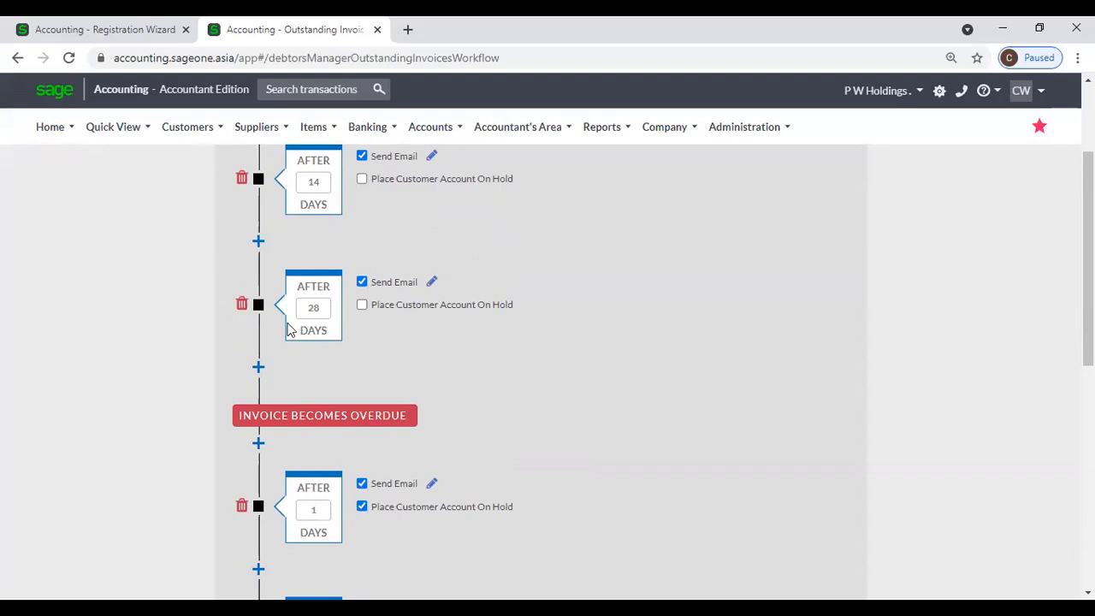
left_click(258, 367)
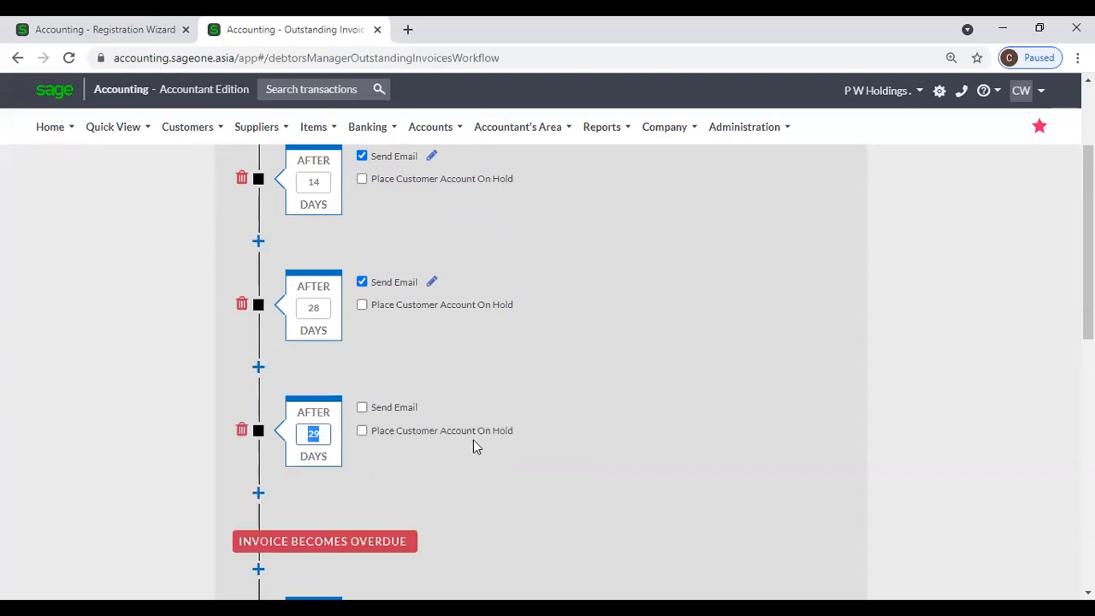
type("60")
left_click(528, 486)
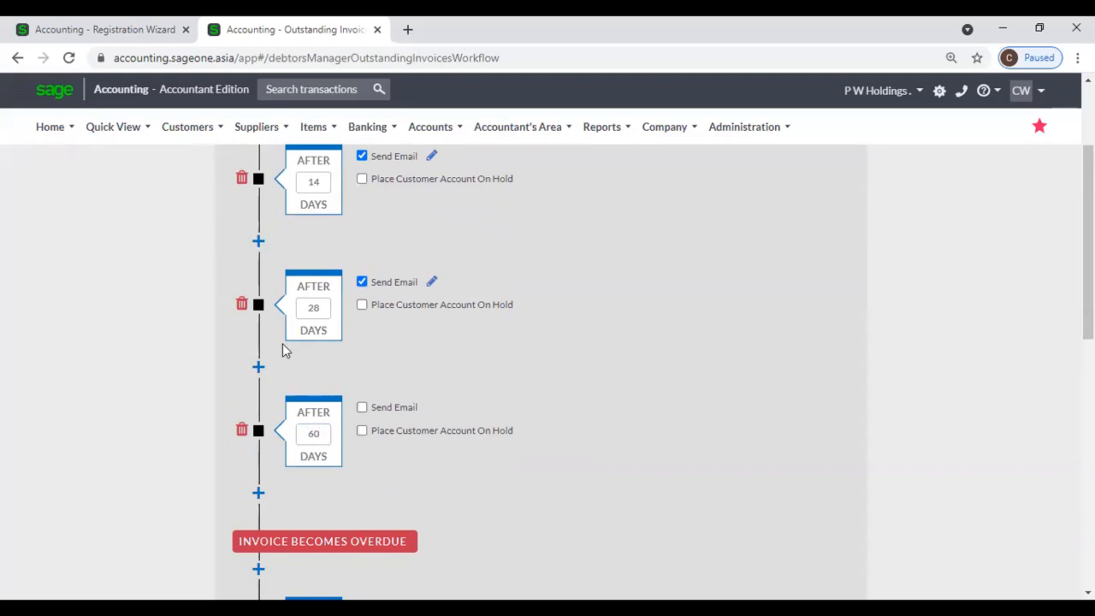
Step: Delete the 28-day action from the invoice issued section of the timeline and confirm the deletion
left_click(241, 306)
left_click(492, 171)
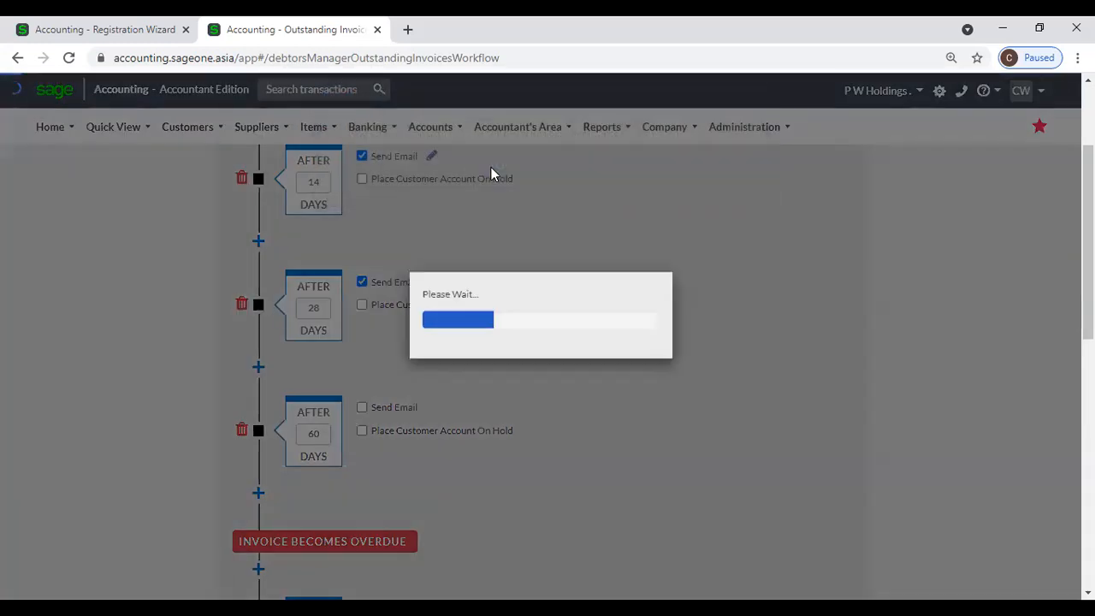
scroll(512, 256, "down", 1)
scroll(512, 256, "up", 2)
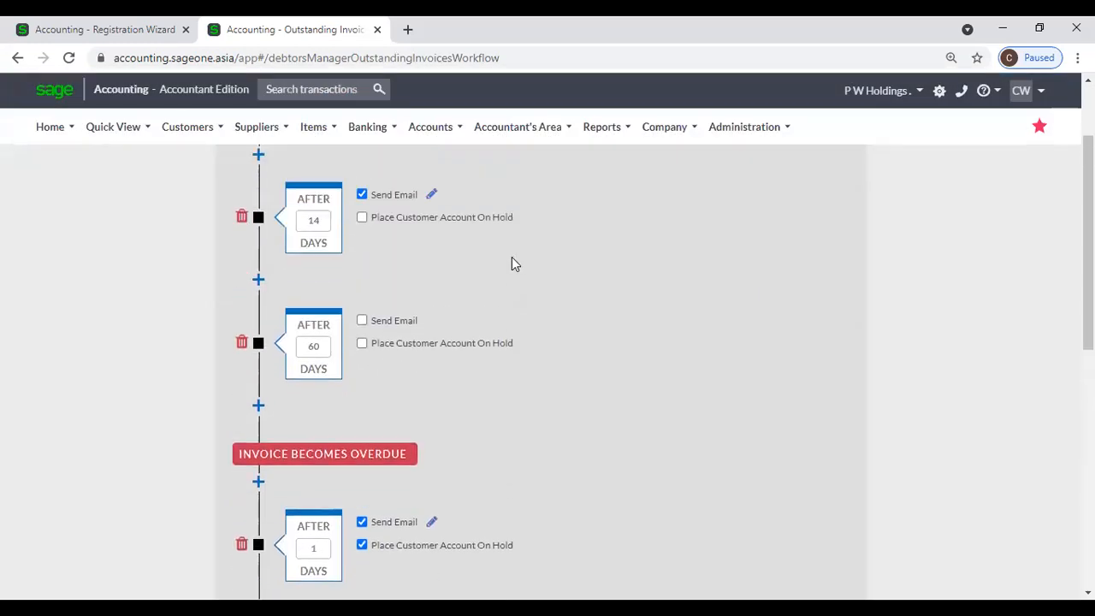
scroll(511, 263, "up", 2)
scroll(482, 410, "down", 3)
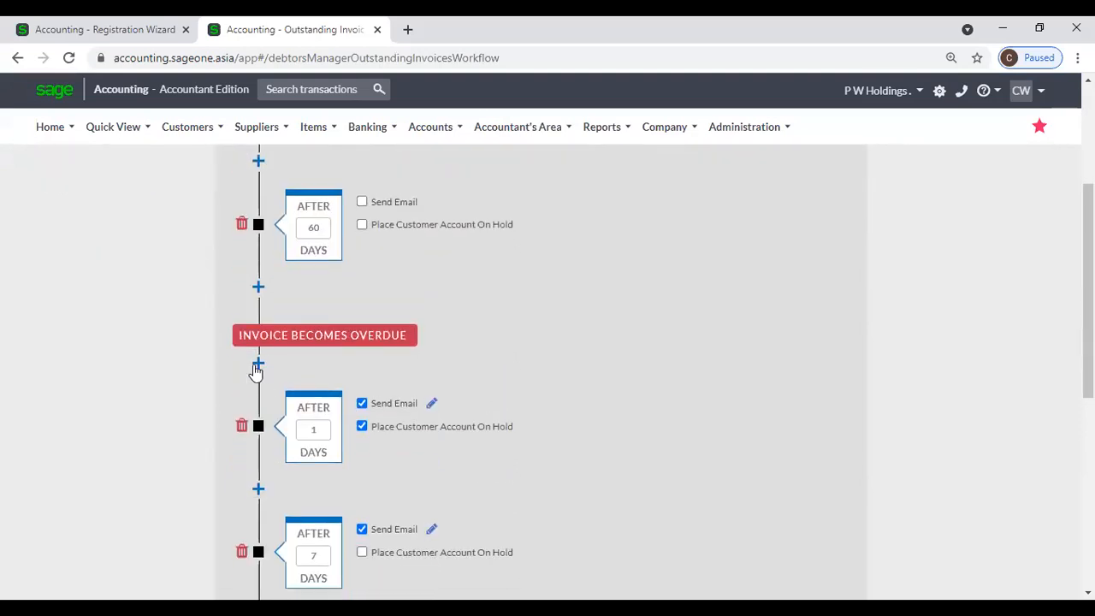
Step: Open a blank new customer record in the other browser tab and examine the Due Date for Payment setting
scroll(402, 324, "up", 1)
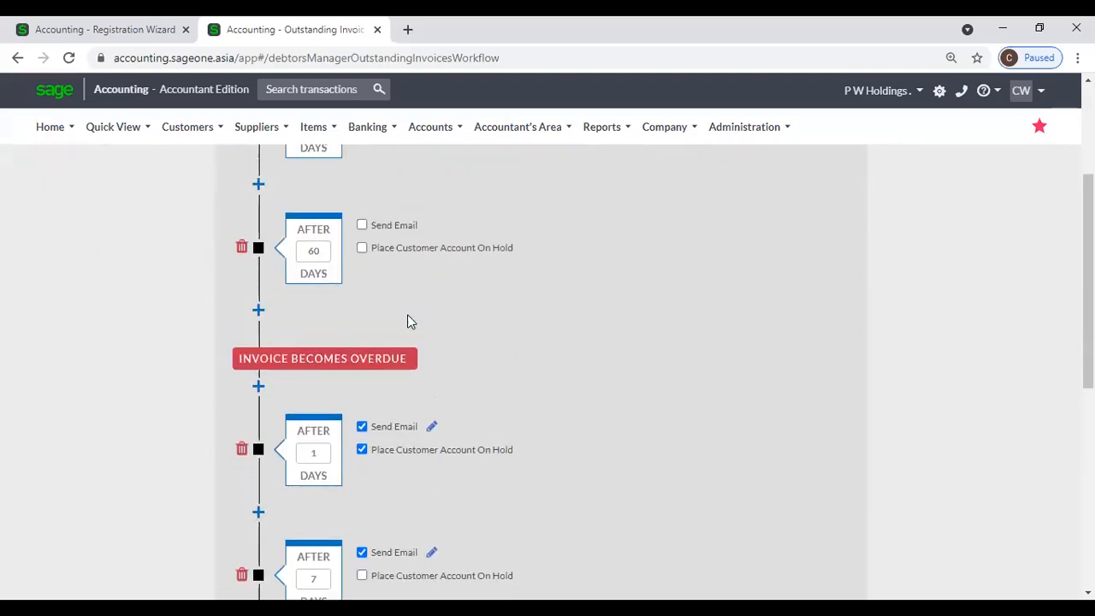
scroll(408, 317, "up", 3)
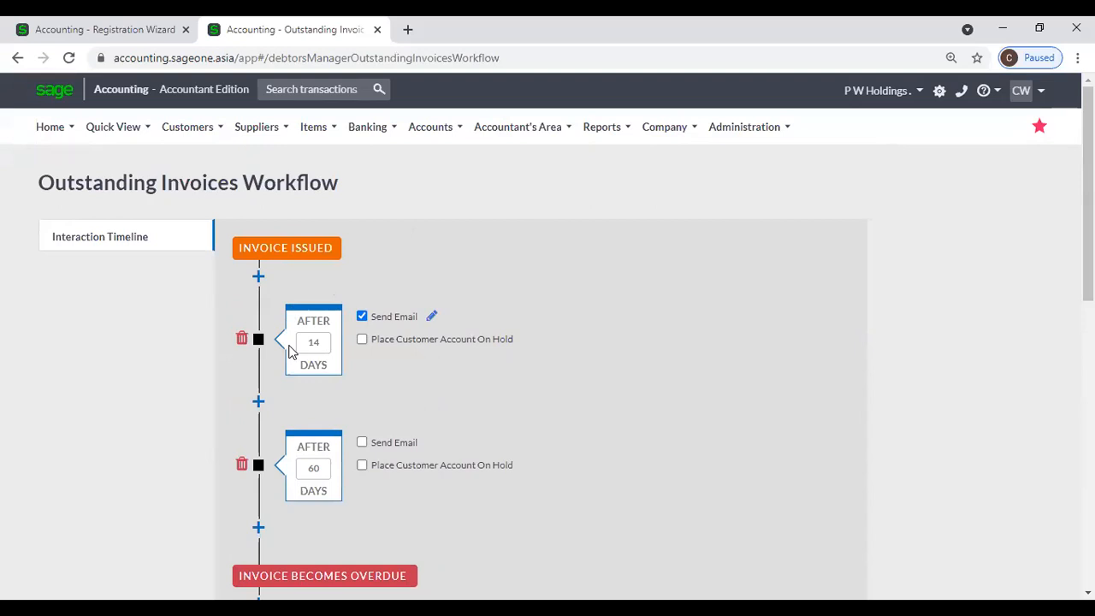
scroll(300, 465, "down", 1)
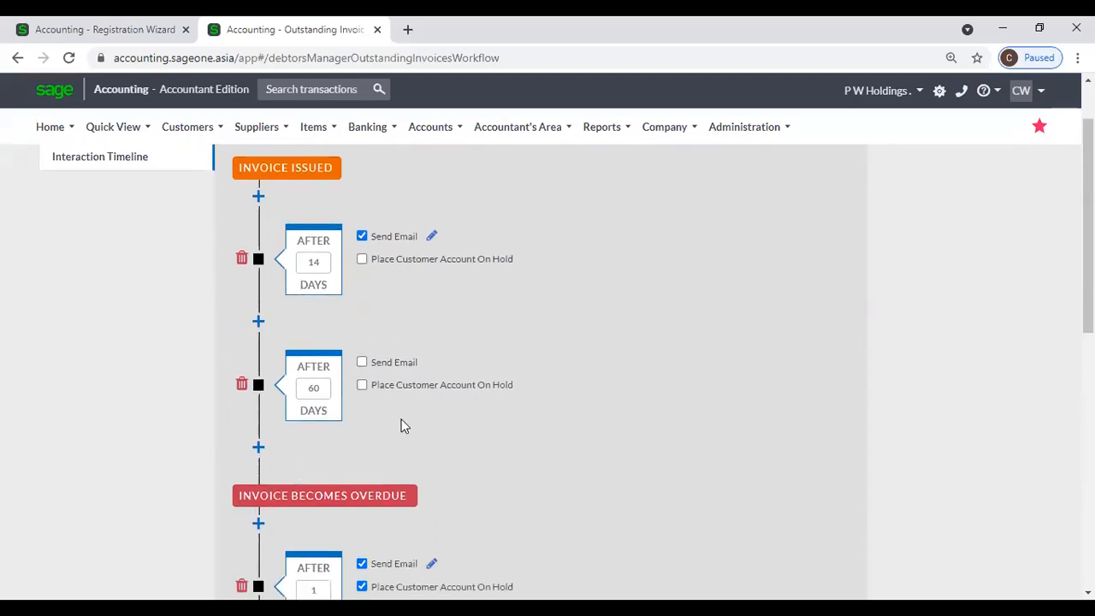
left_click(146, 29)
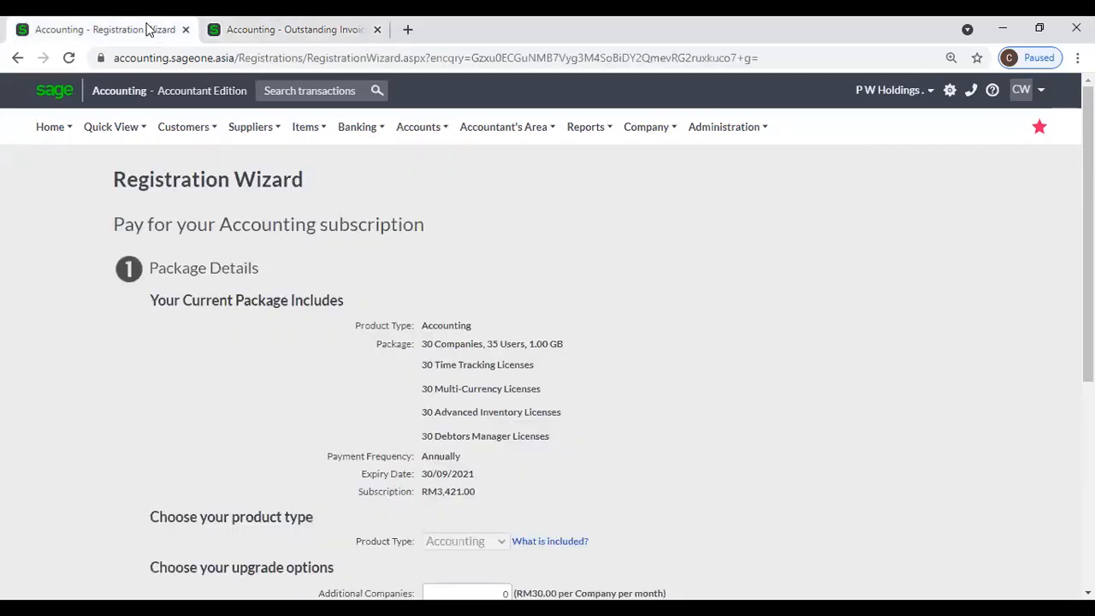
mouse_move(183, 129)
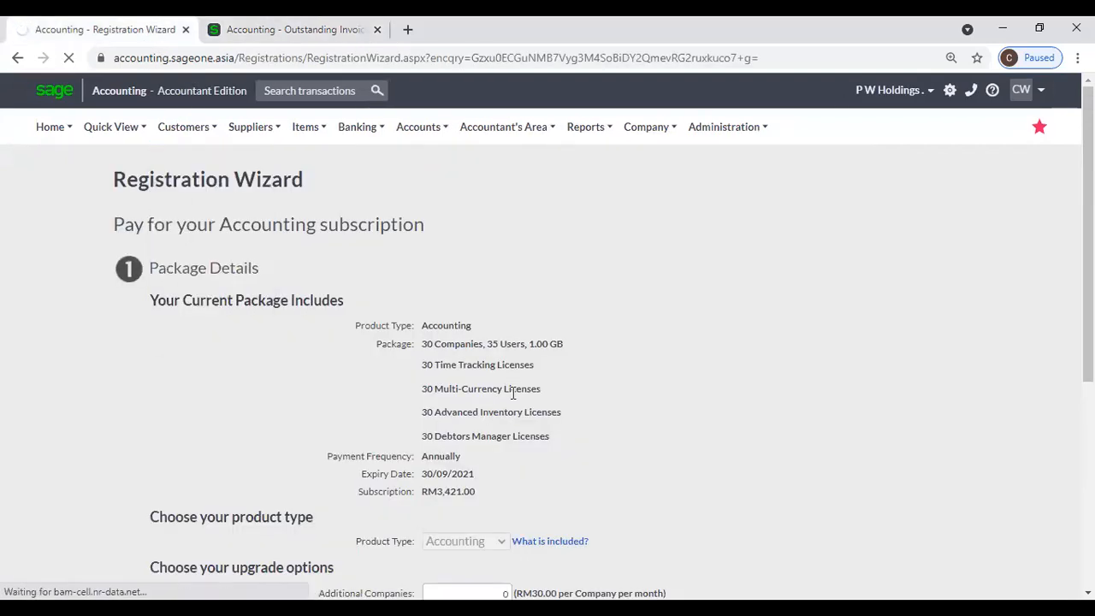
scroll(588, 466, "down", 4)
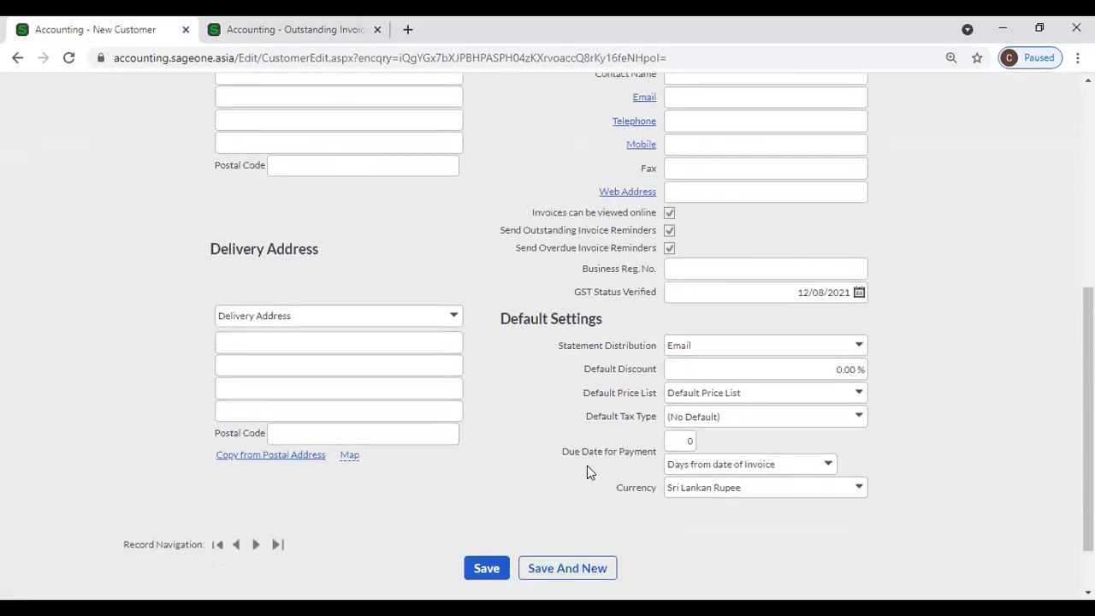
scroll(587, 471, "down", 1)
left_click(670, 372)
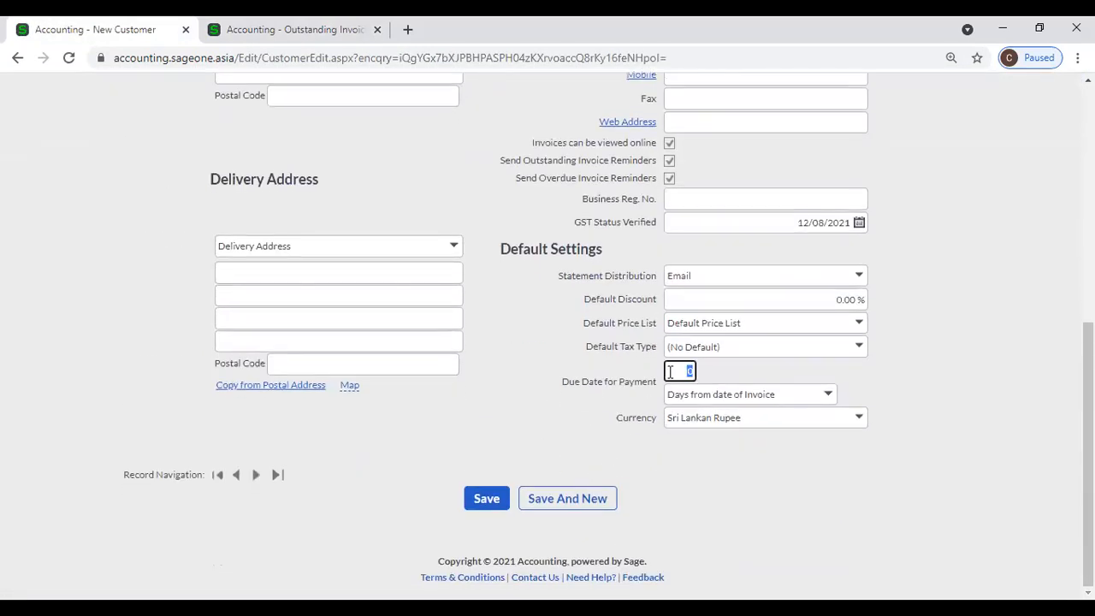
Step: Return to the outstanding invoices workflow and review its timeline from invoice issued through to payment received
left_click(257, 29)
mouse_move(256, 126)
mouse_move(287, 278)
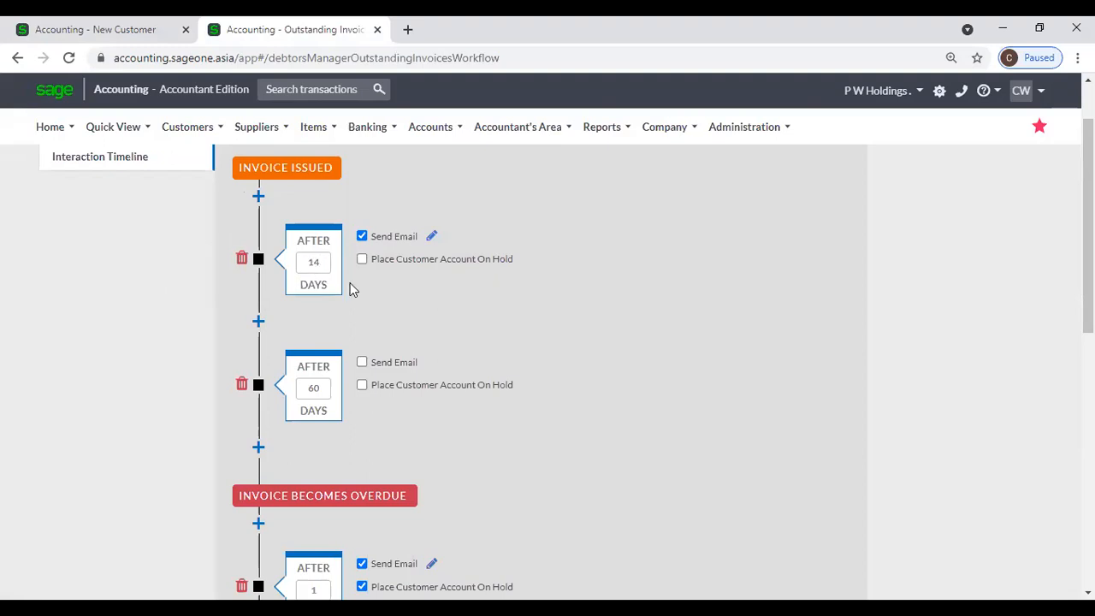
scroll(353, 289, "down", 2)
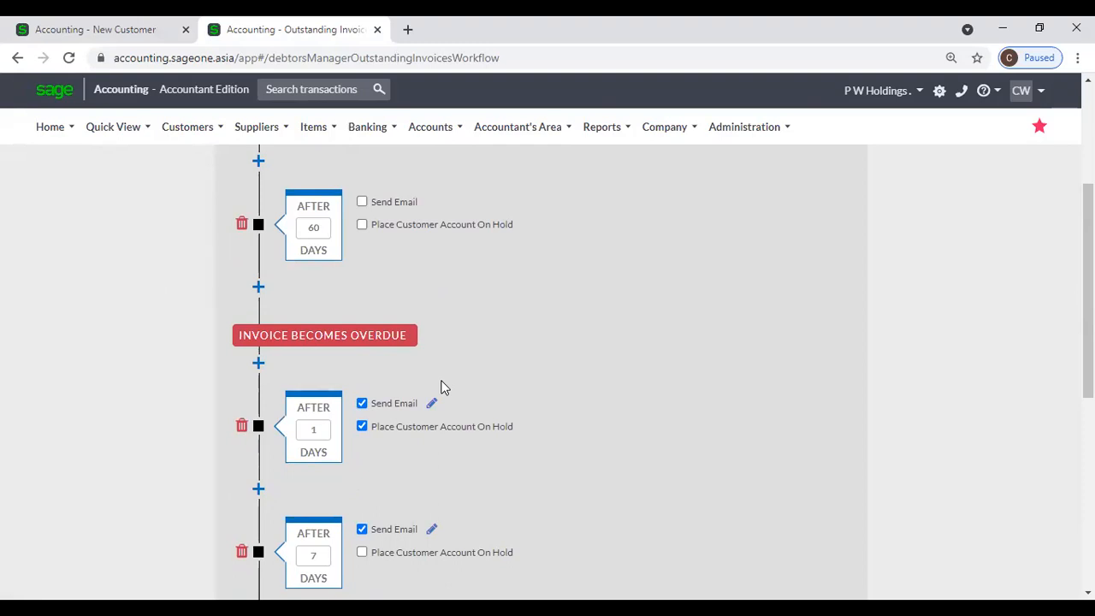
left_click(313, 429)
scroll(376, 412, "up", 3)
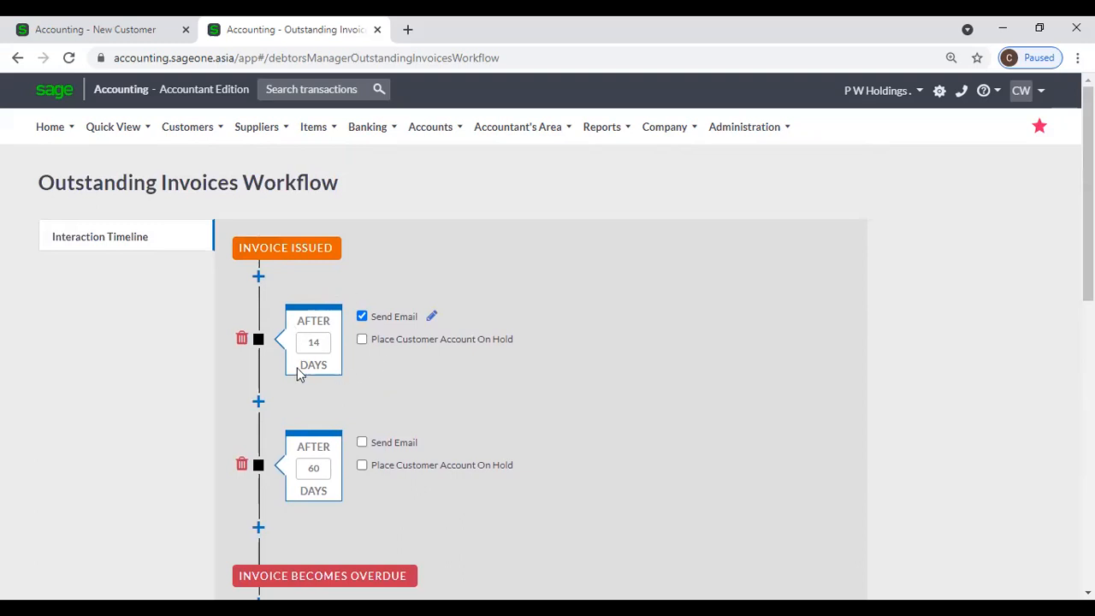
scroll(337, 362, "down", 10)
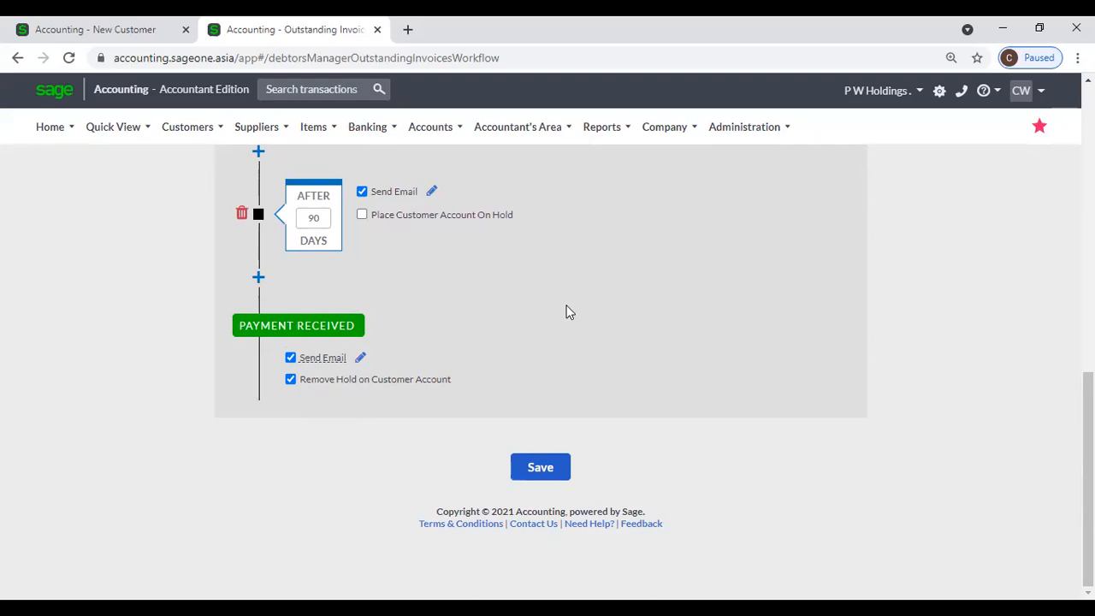
scroll(571, 312, "up", 10)
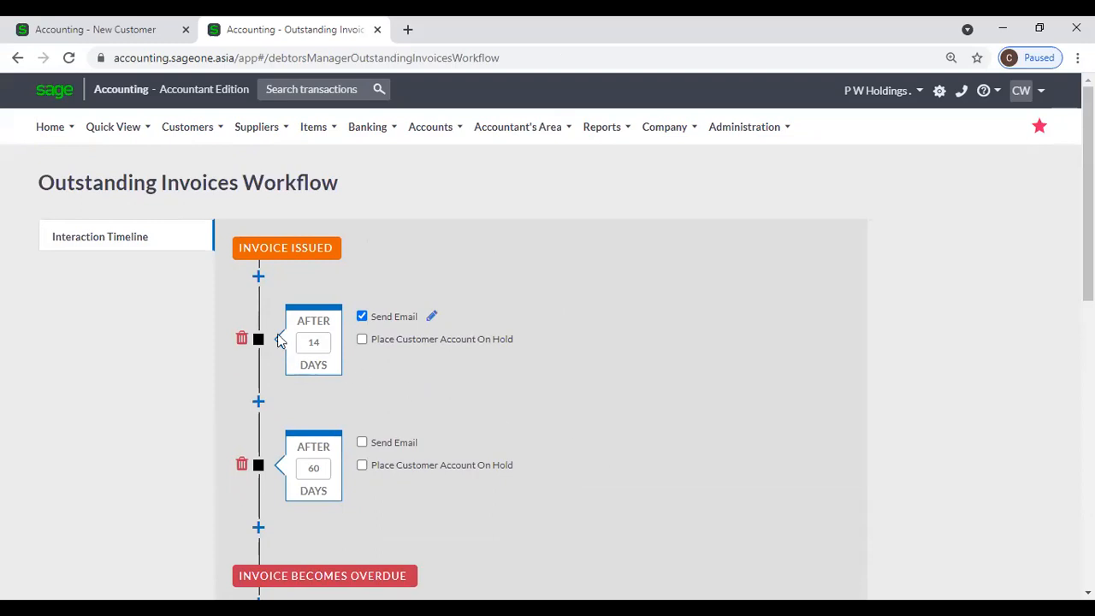
Step: Add an action 1 day after the invoice is issued and delete the 60-day action, confirming the deletion
left_click(258, 278)
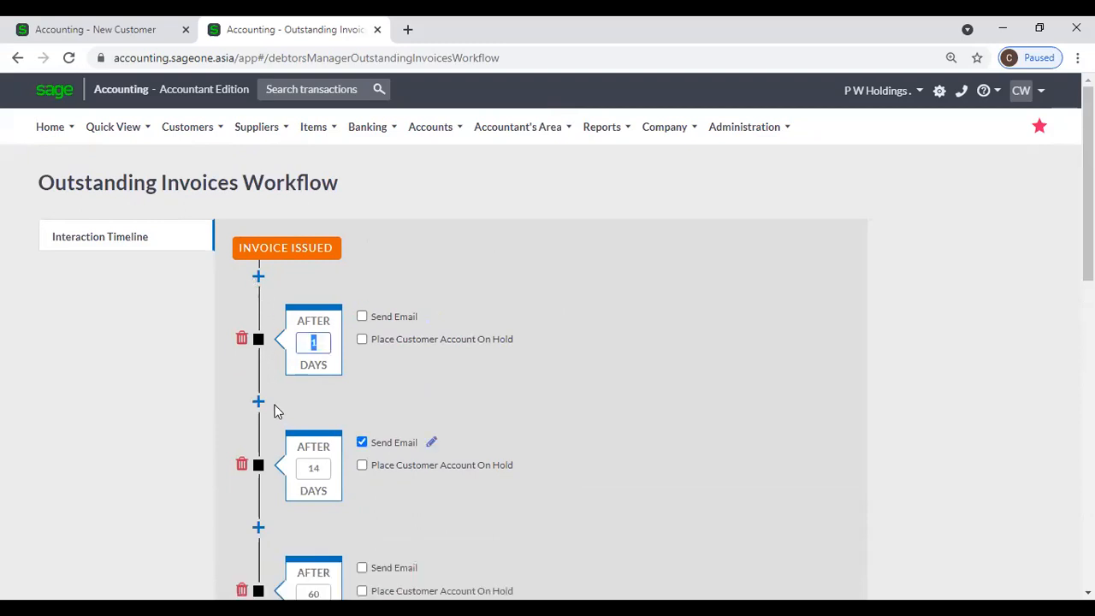
scroll(276, 417, "down", 2)
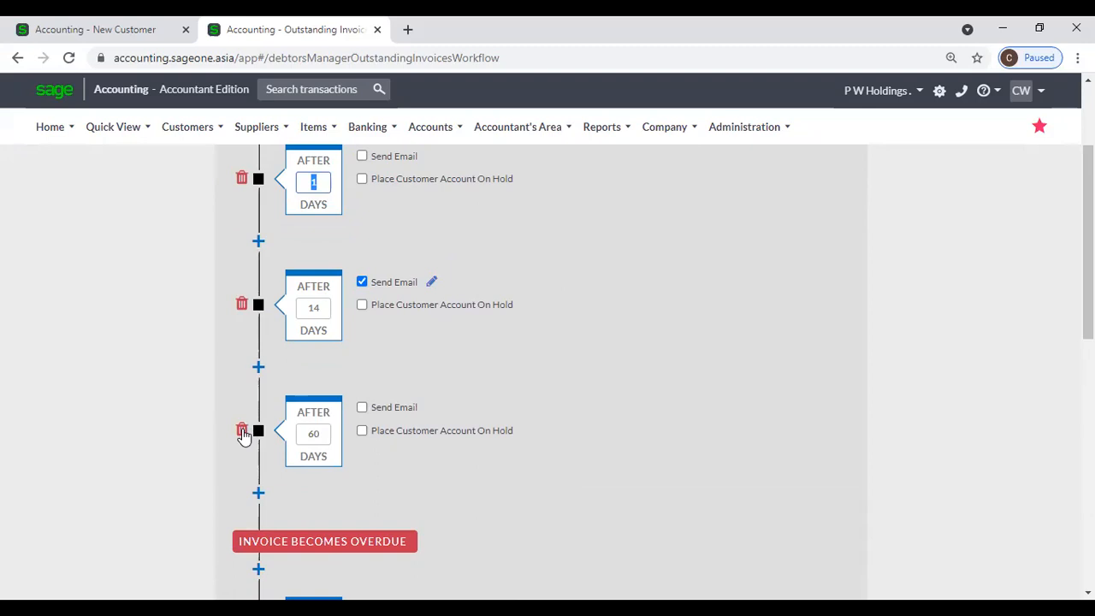
left_click(242, 432)
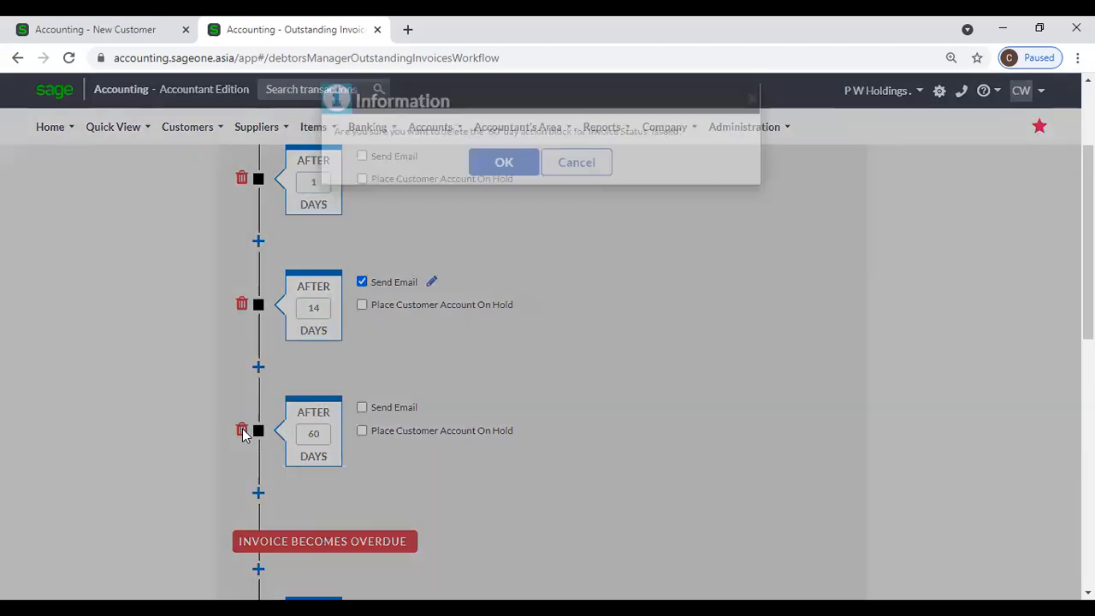
left_click(501, 179)
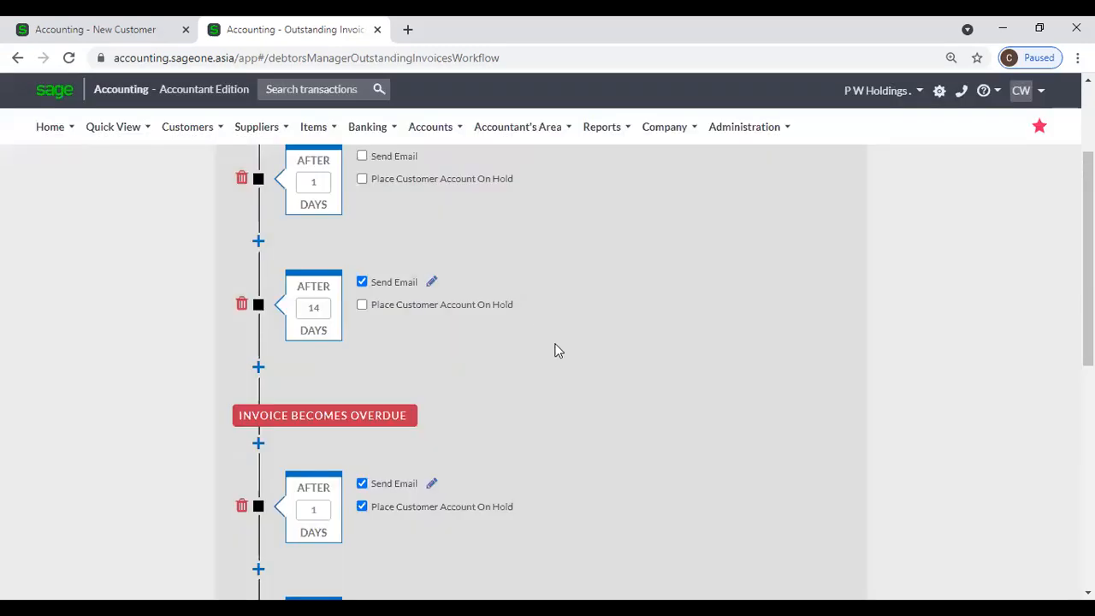
scroll(561, 355, "up", 2)
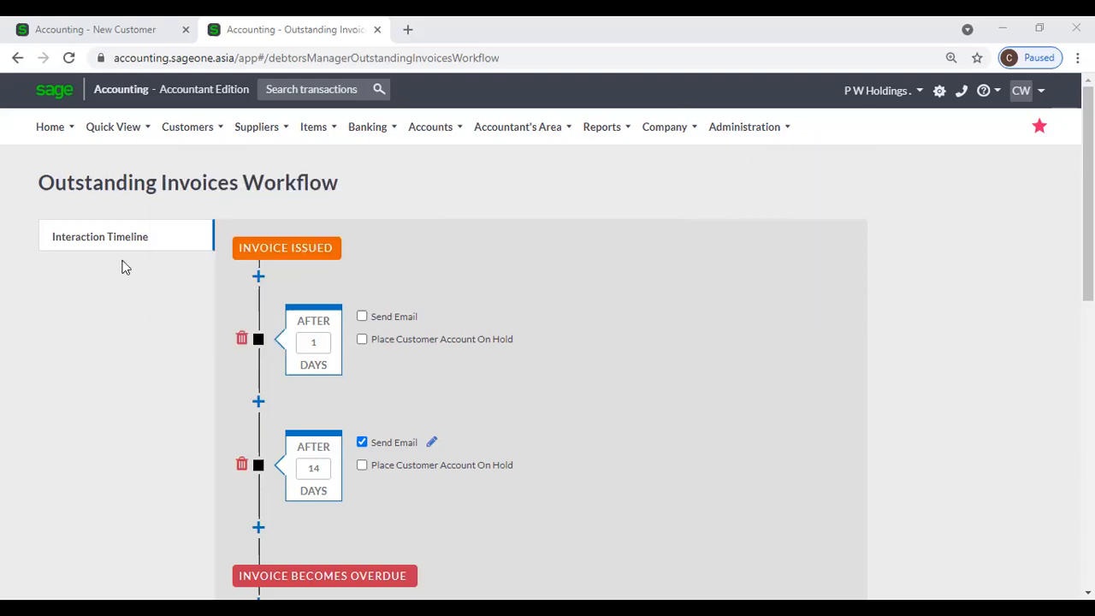
Step: Go back to the new customer record and enable O/S Invoices for the first row of its additional contacts
left_click(98, 31)
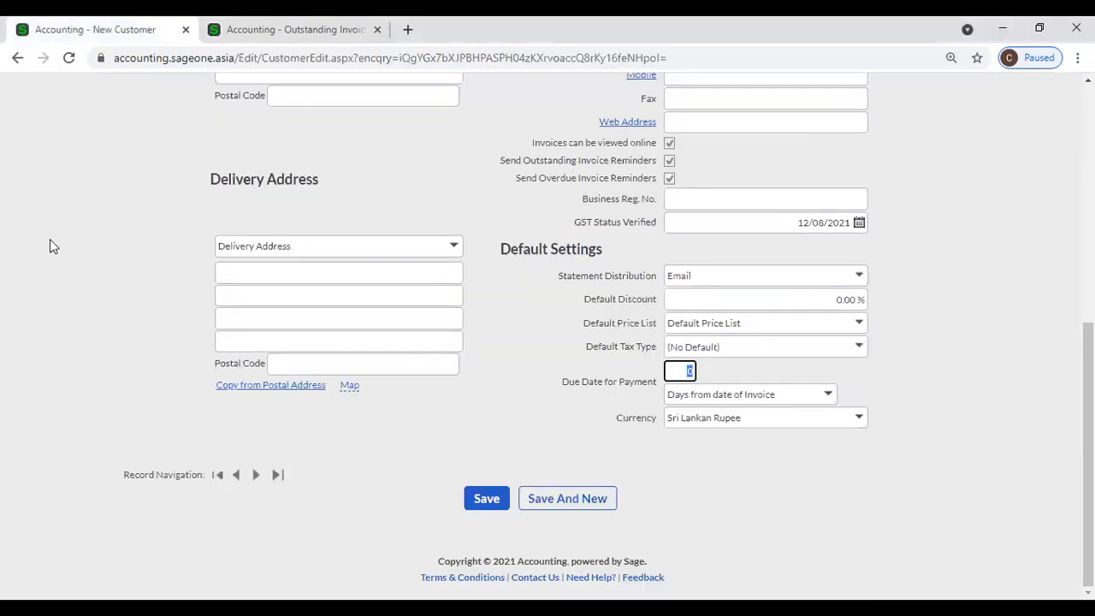
scroll(360, 244, "up", 3)
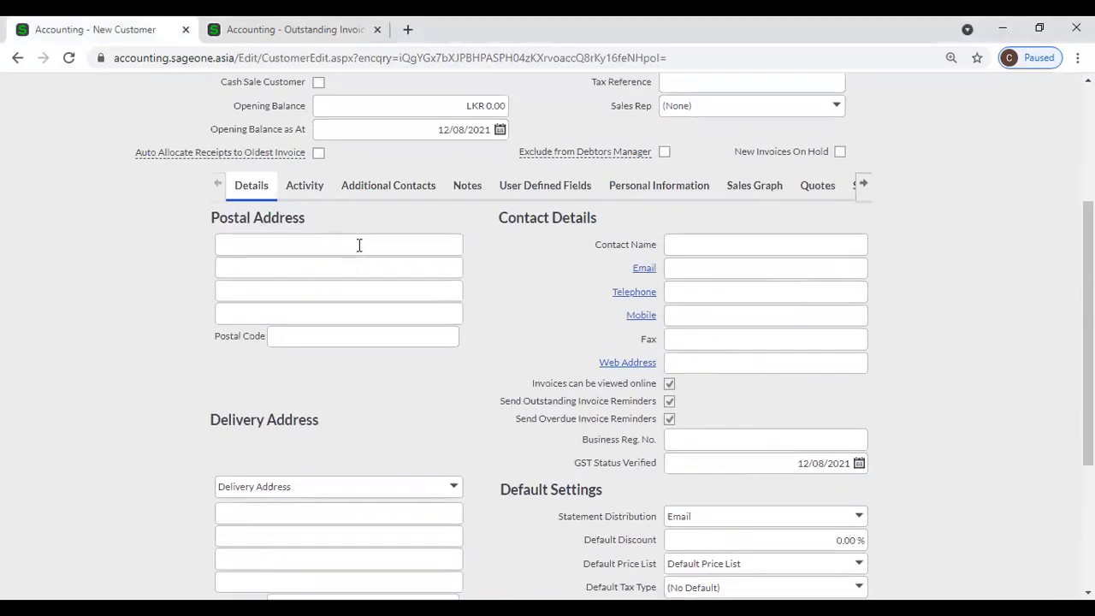
left_click(379, 194)
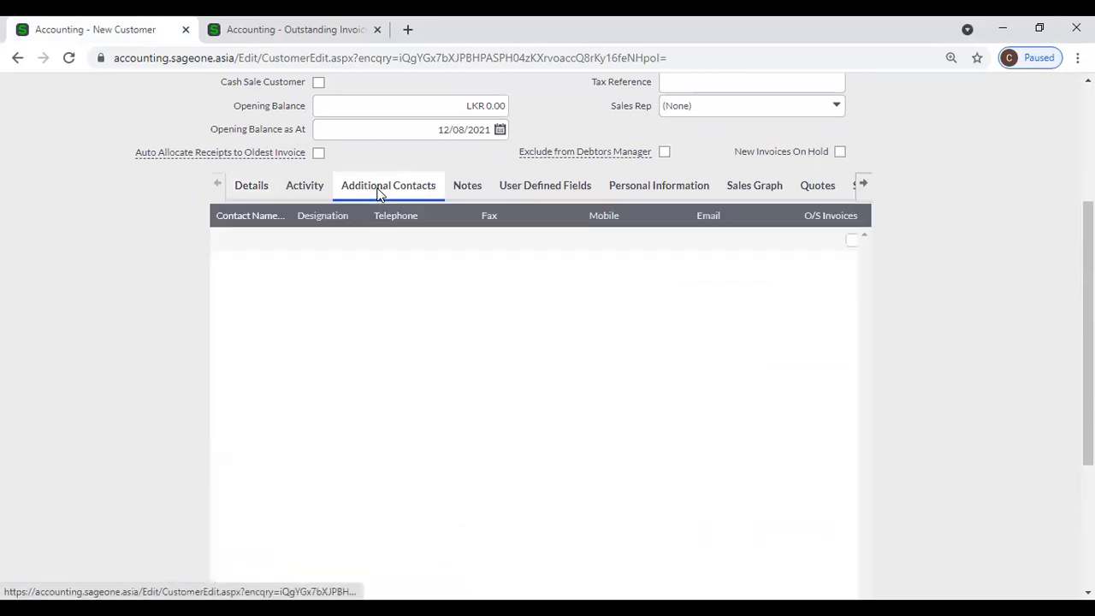
scroll(629, 462, "down", 3)
left_click_drag(627, 516, 790, 433)
scroll(770, 359, "up", 4)
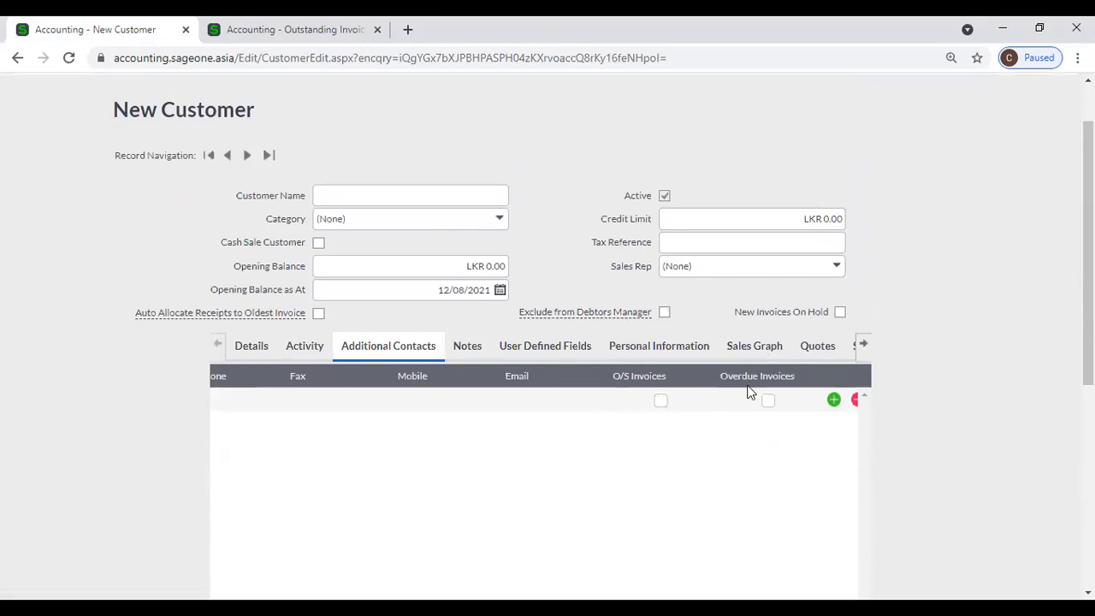
left_click(661, 400)
Step: Check the Send Email option in the workflow timeline and enable Overdue Invoices for the new customer's additional contact
left_click(241, 36)
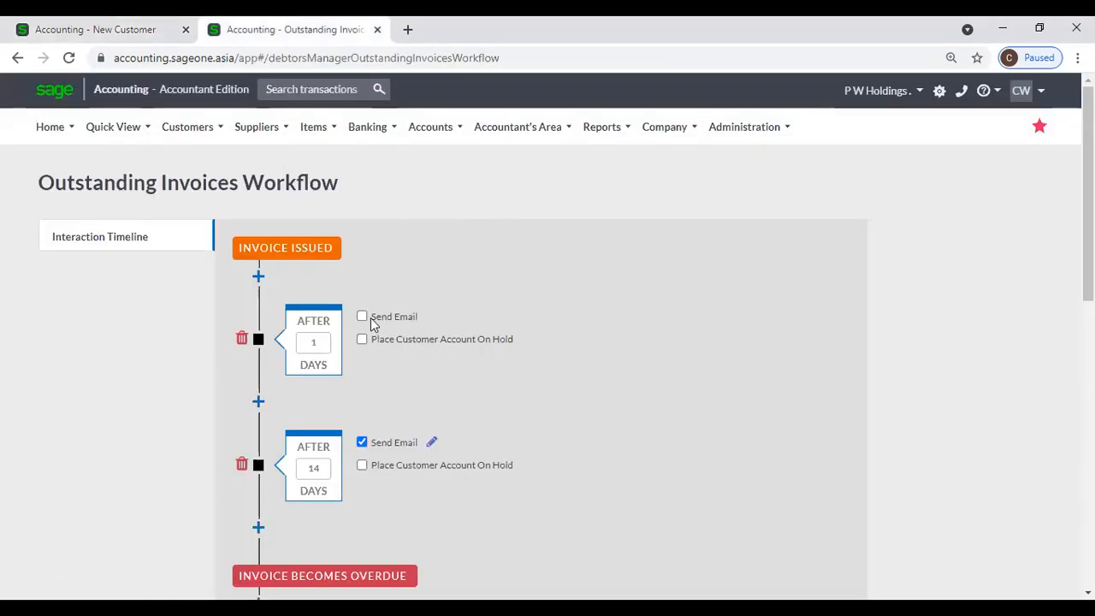
left_click(89, 29)
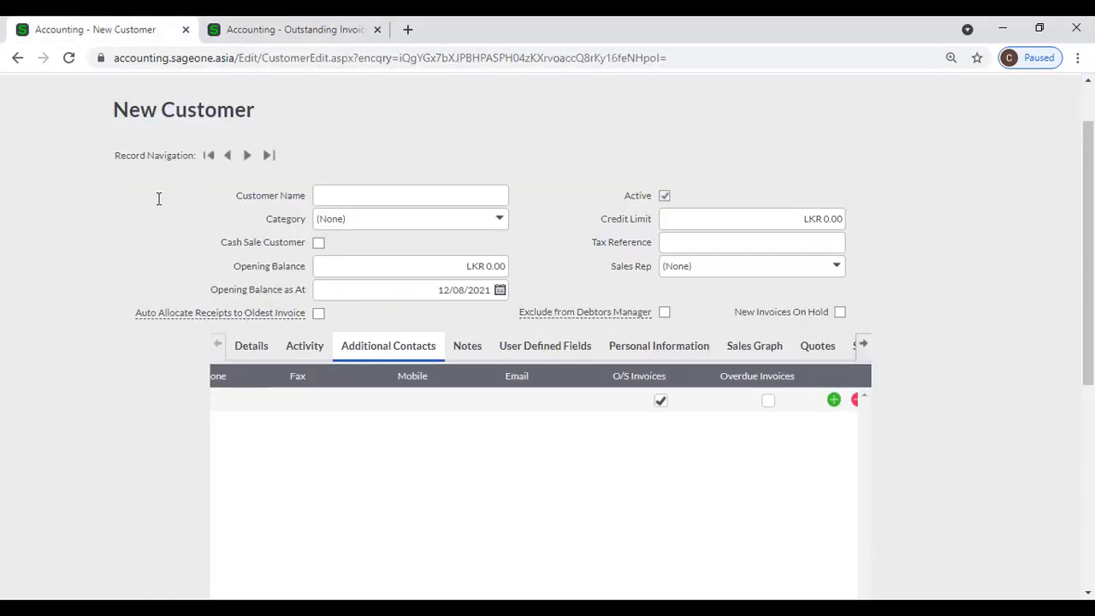
left_click(768, 401)
Step: Leave the outstanding invoices workflow without saving its changes and open the Debtors Manager's Invoices Manager
left_click(304, 29)
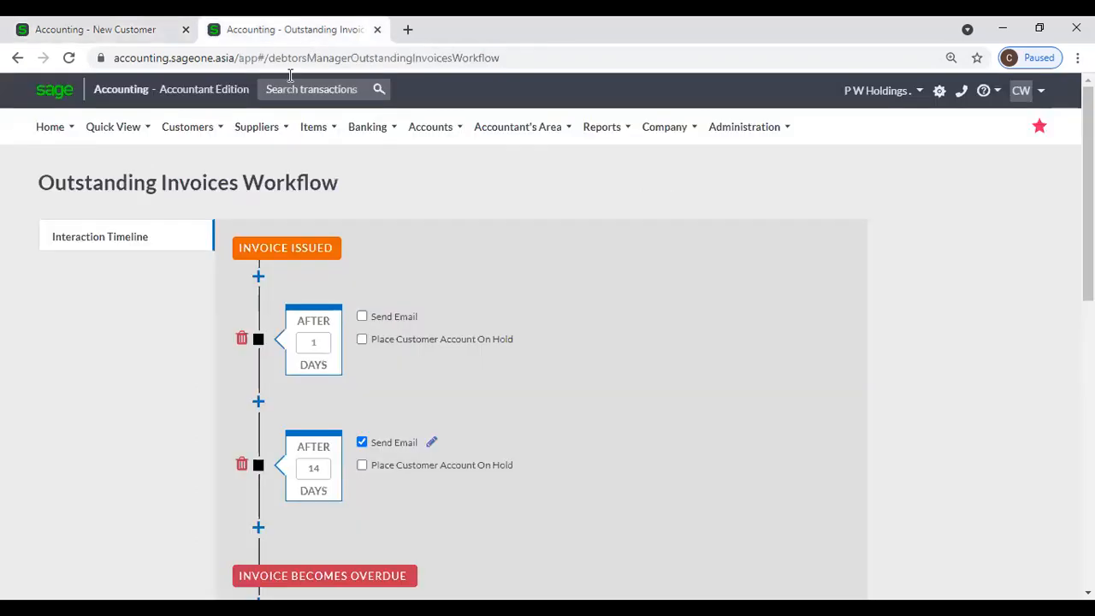
left_click(185, 130)
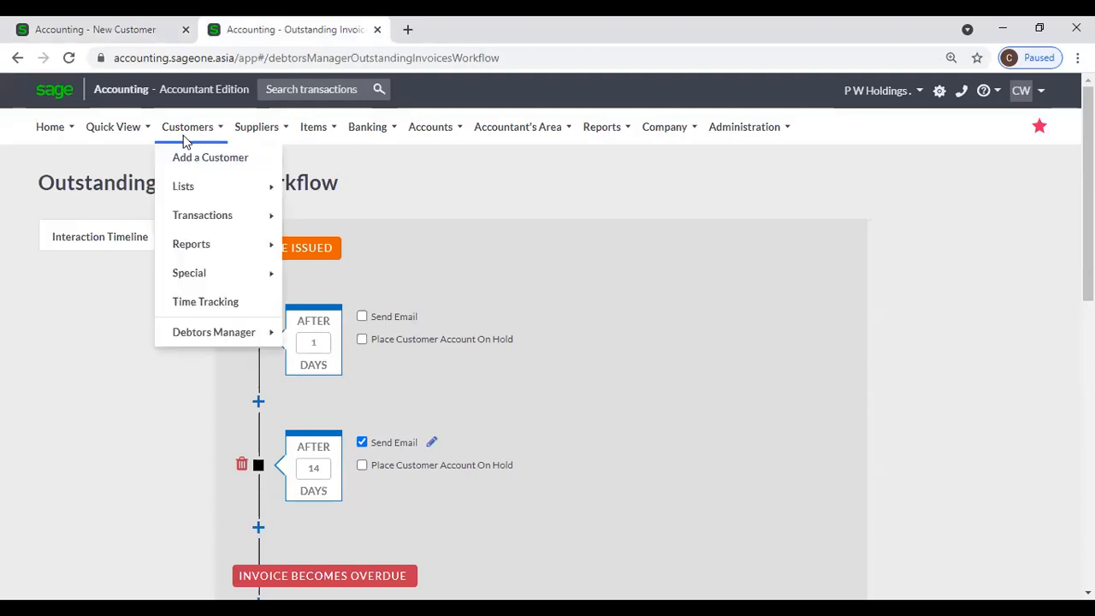
mouse_move(276, 332)
left_click(350, 362)
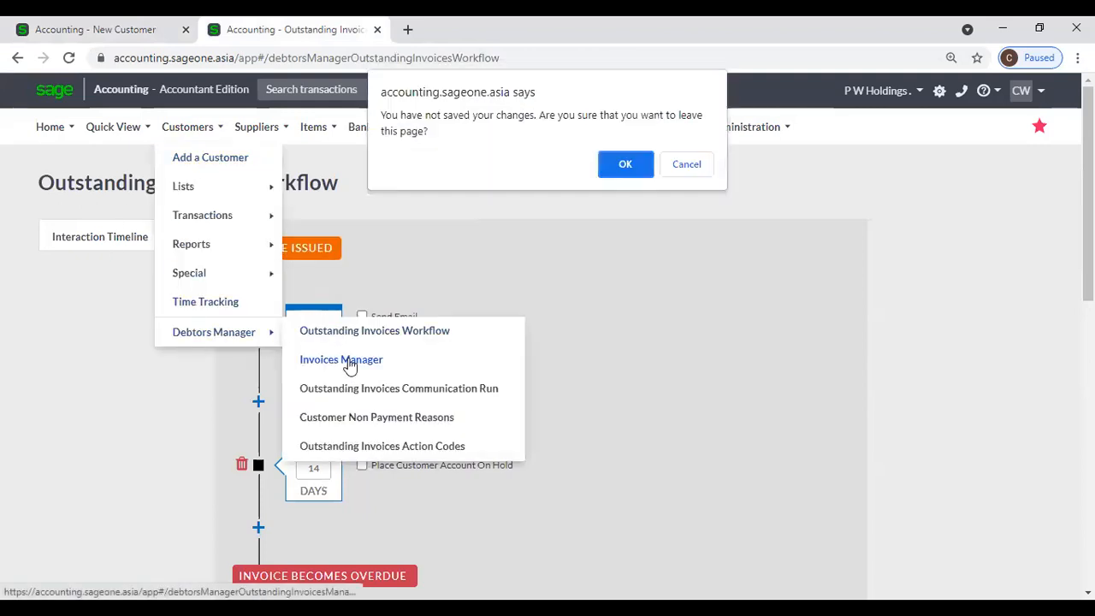
left_click(633, 164)
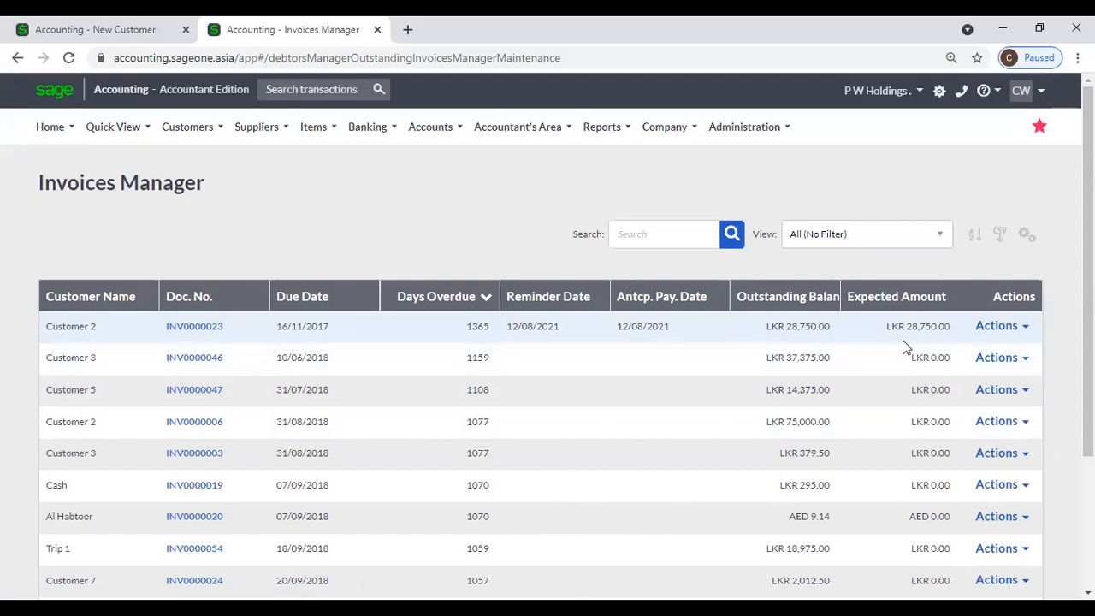
Step: Examine the columns that can be shown or hidden in the invoice grid and cancel the customisation
left_click(1026, 239)
left_click(988, 256)
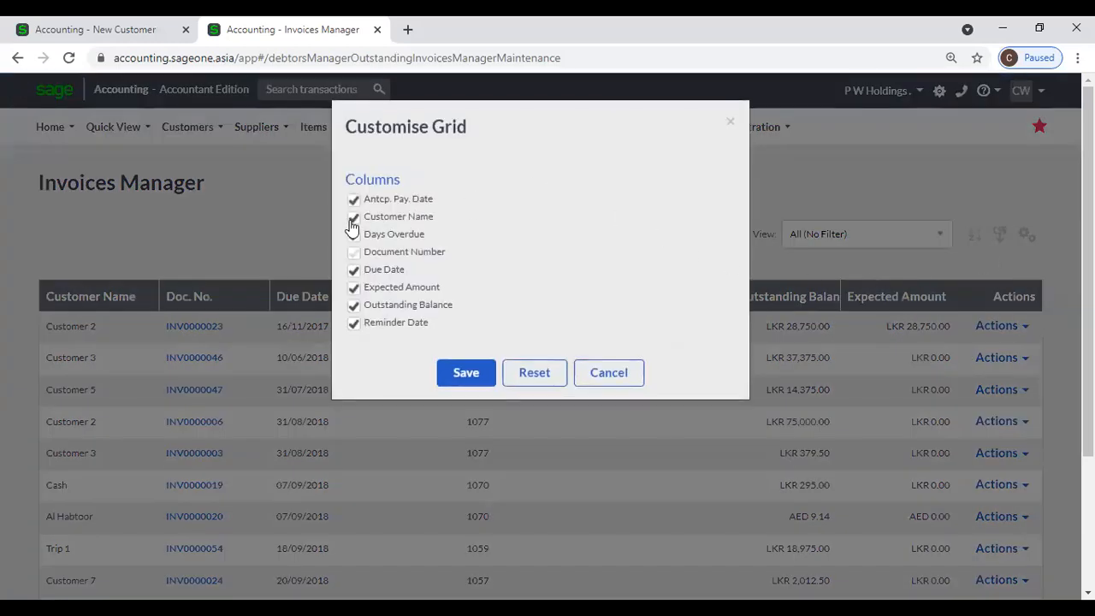
left_click(349, 216)
left_click(609, 373)
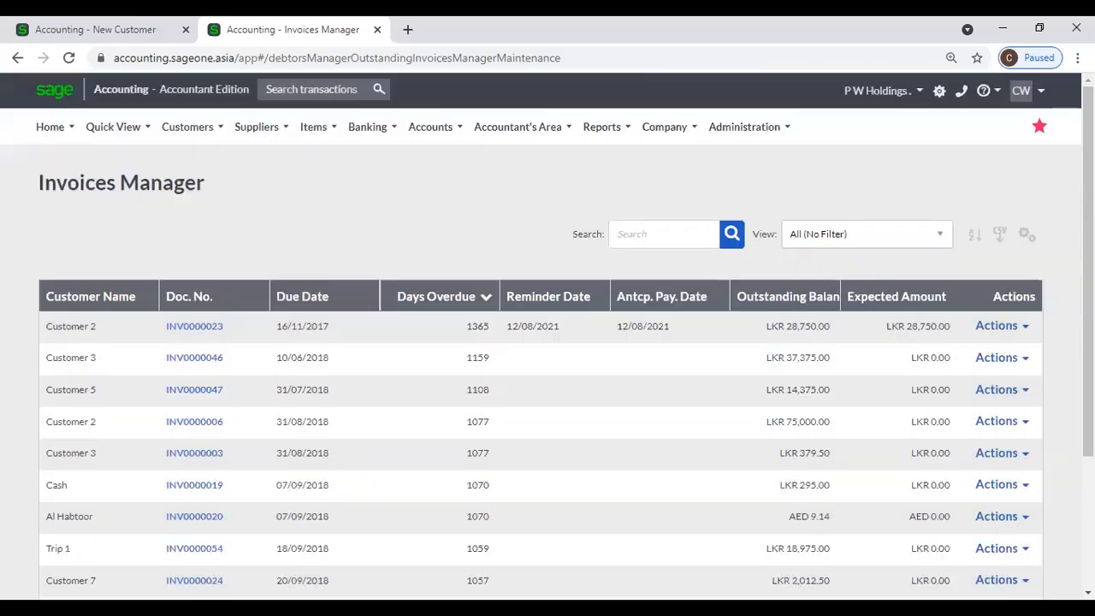
Step: Try adding a second level to the invoice list's multi-column sorting and cancel without sorting
left_click(980, 236)
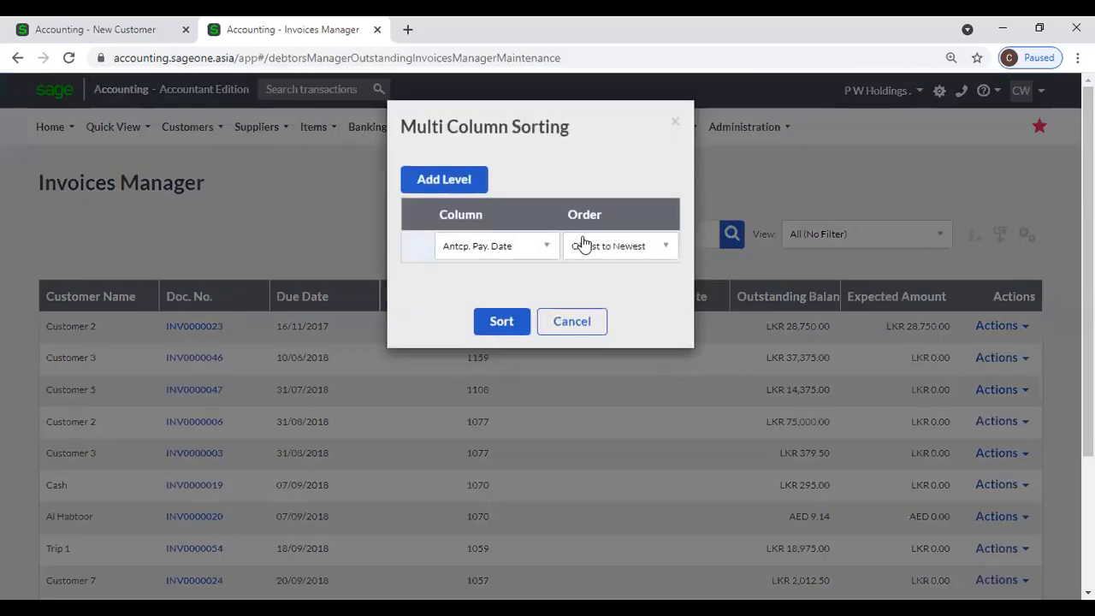
left_click(445, 179)
left_click(560, 351)
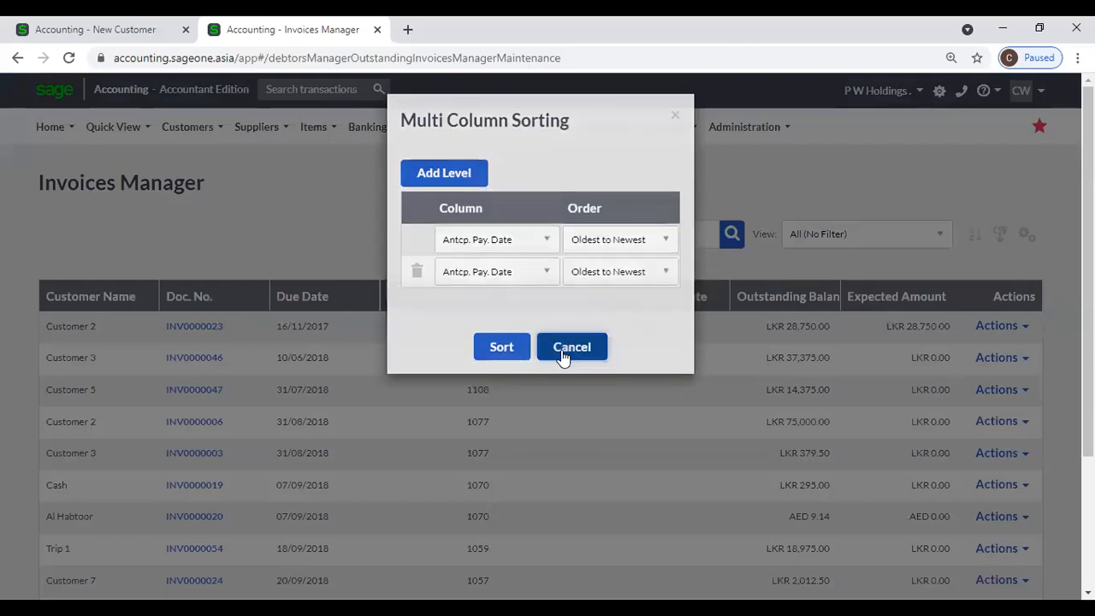
Step: Check the view filter options available for the invoice list without applying any of them
left_click(814, 241)
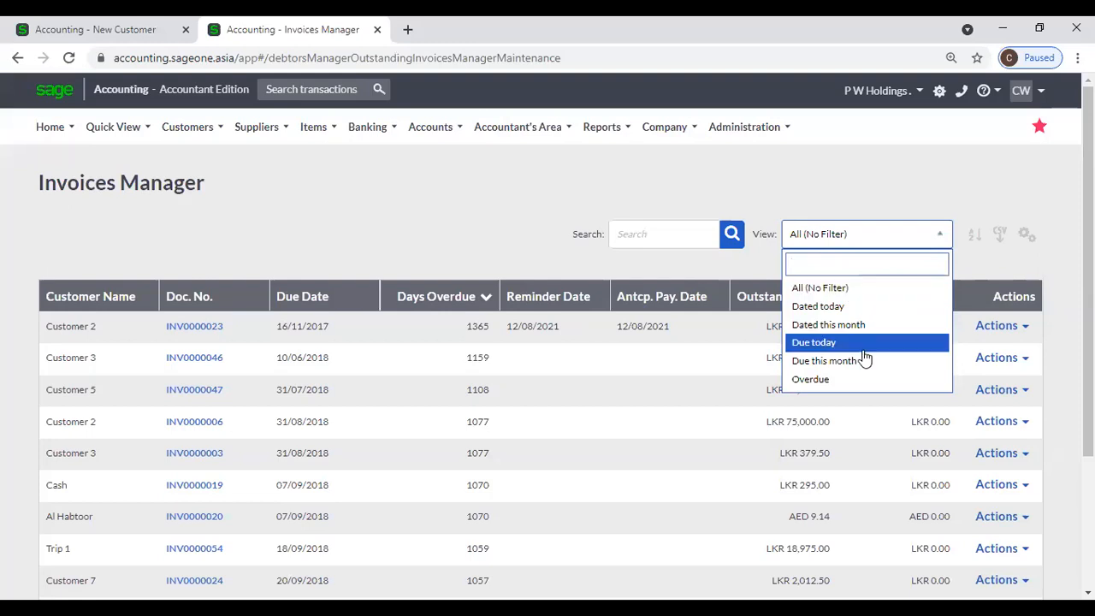
left_click(676, 235)
scroll(670, 259, "down", 2)
scroll(670, 260, "up", 2)
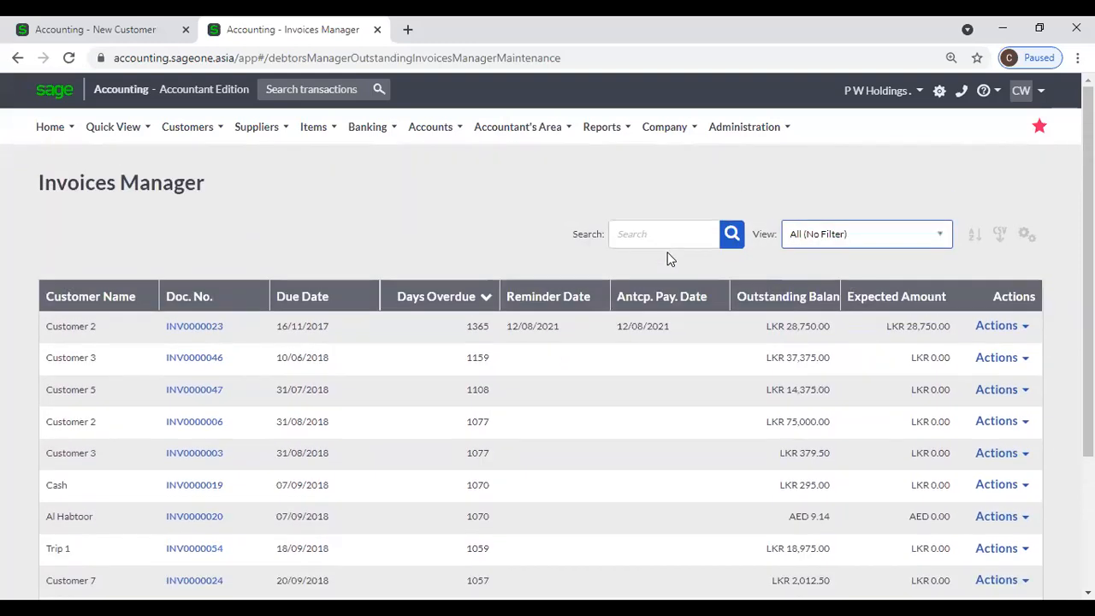
Step: Search the invoice list for "acc" and look through the matching invoices
left_click(676, 235)
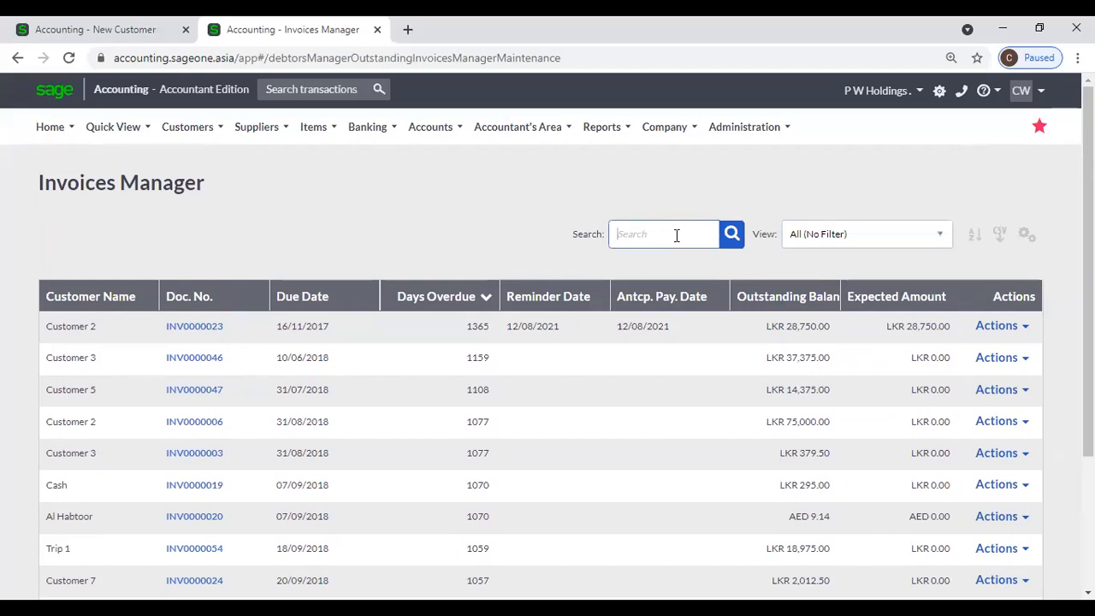
type("acc")
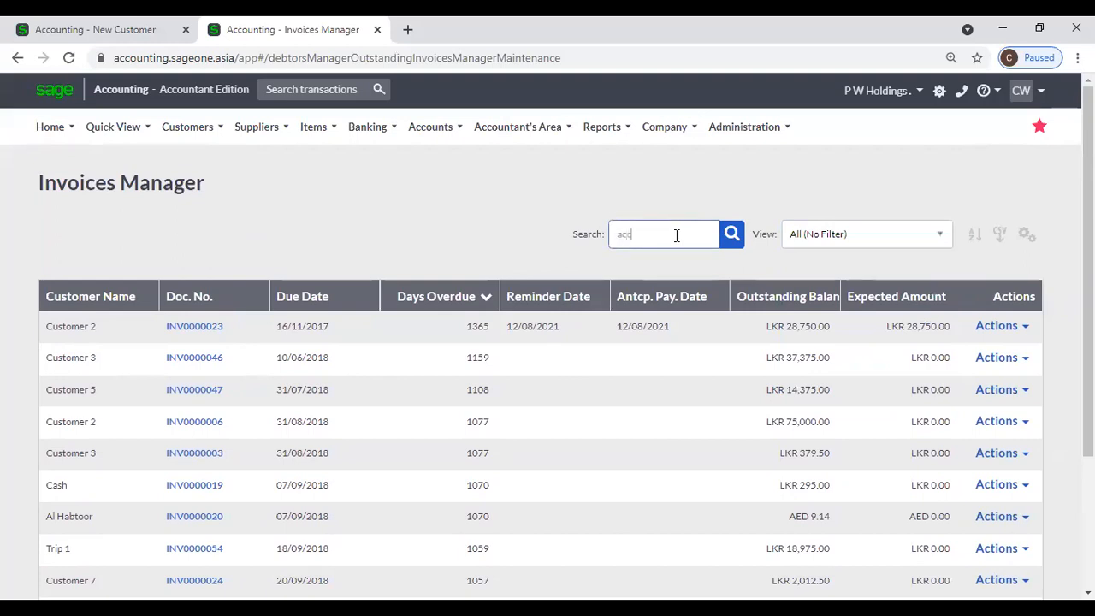
key("Return")
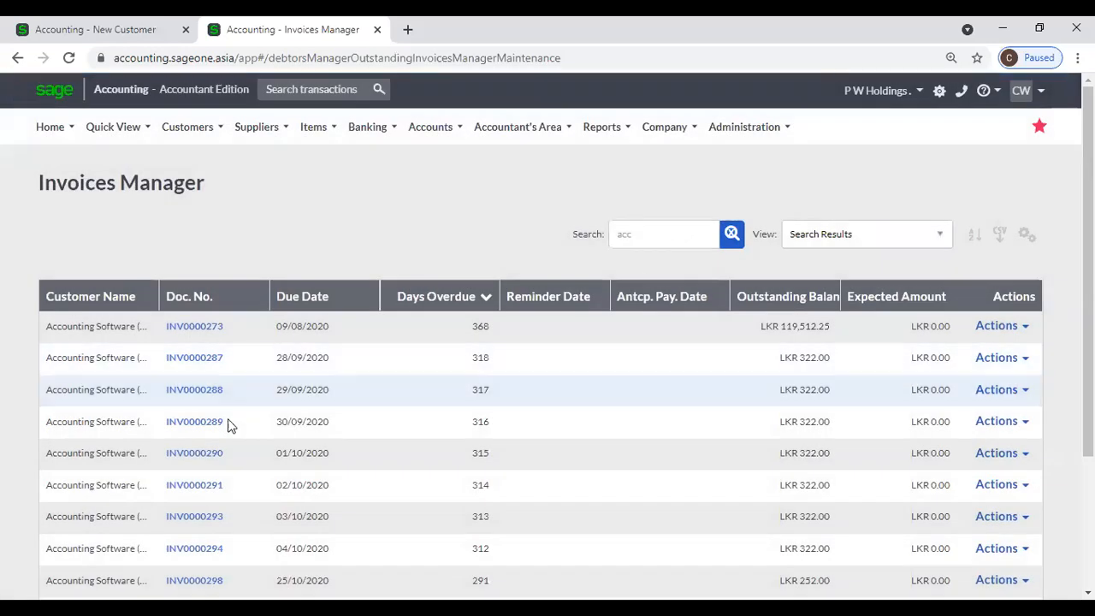
scroll(232, 442, "down", 3)
scroll(232, 442, "up", 3)
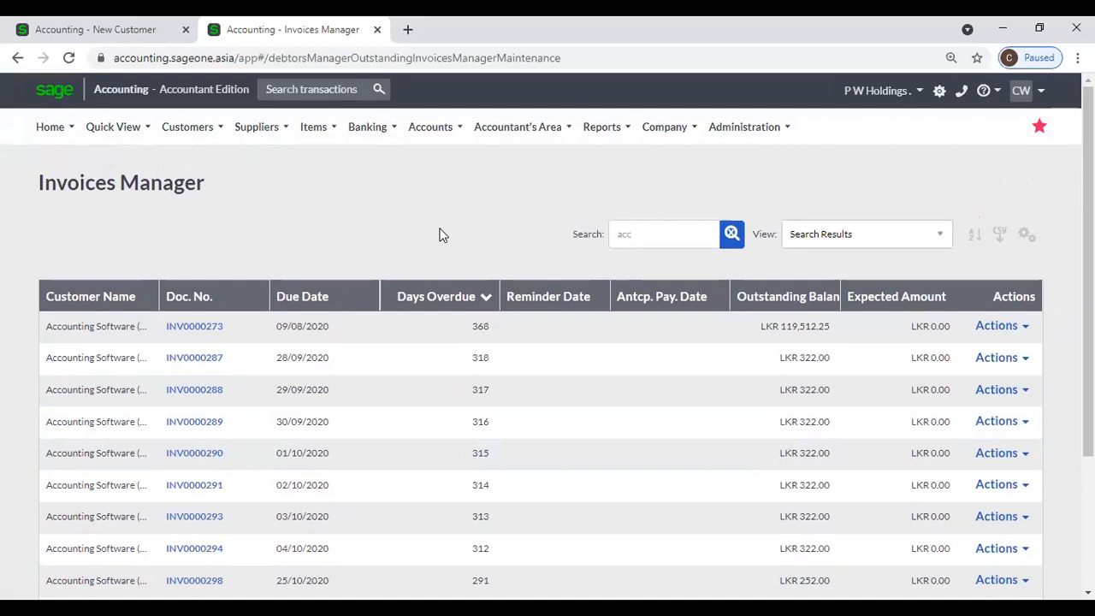
Step: Clear the invoice search and sort the list by anticipated payment date, newest first
left_click(731, 235)
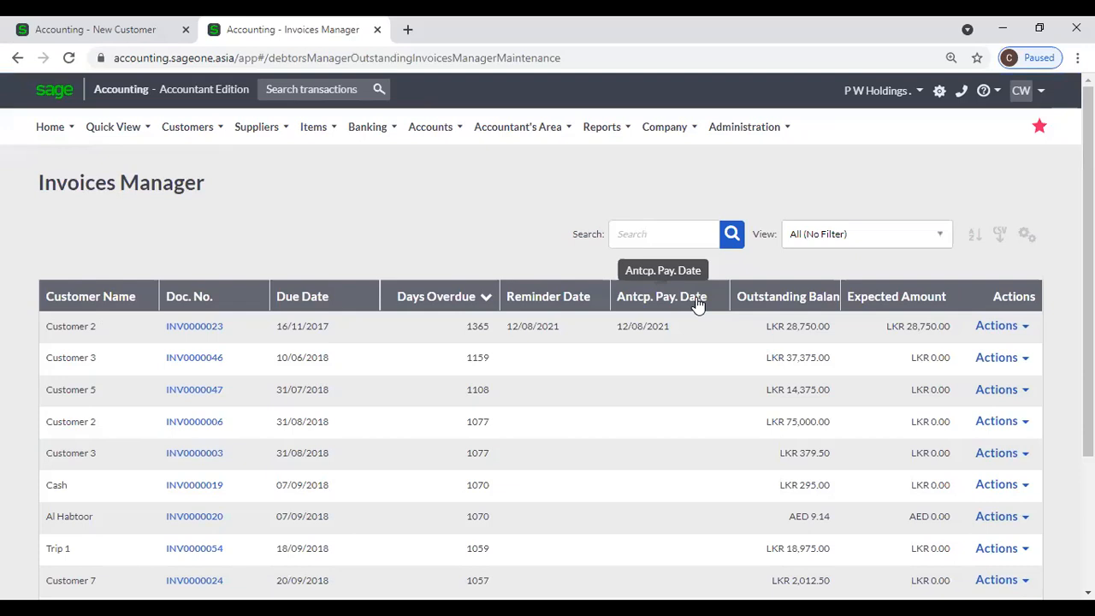
left_click(697, 300)
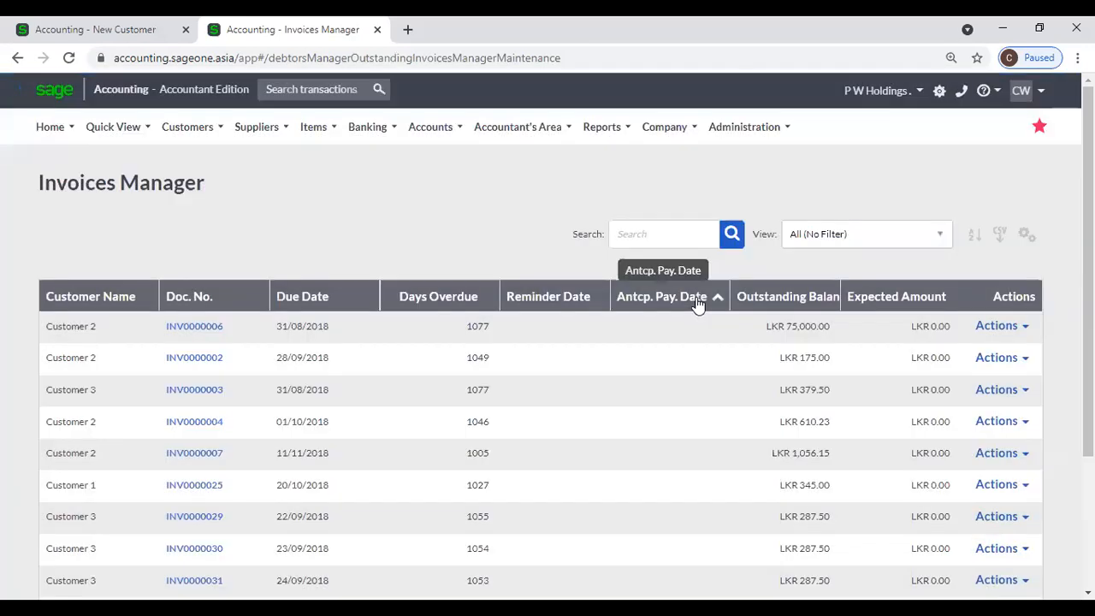
left_click(695, 297)
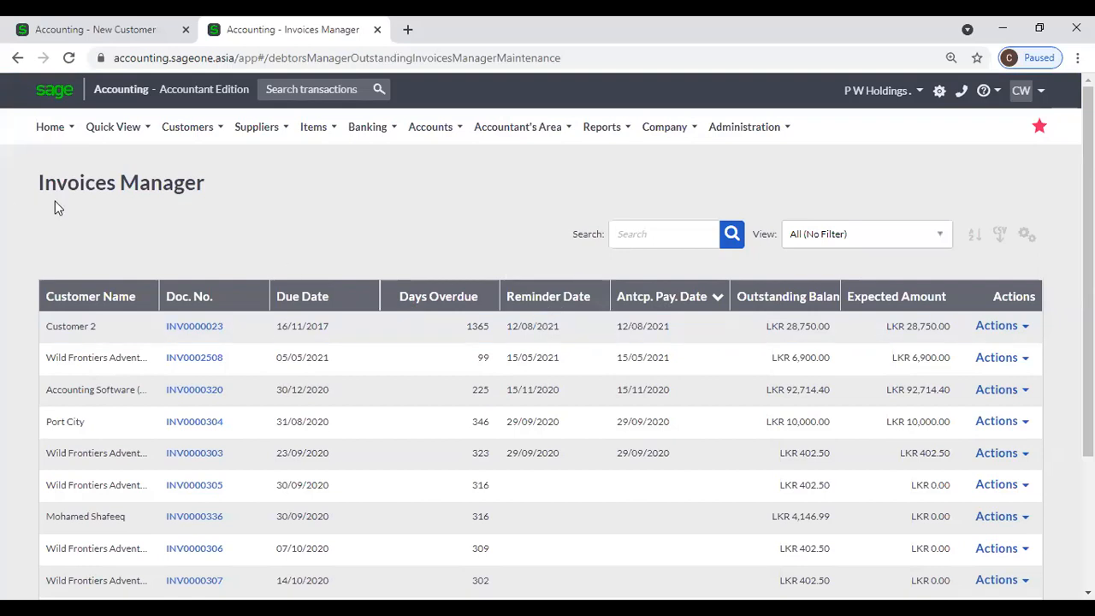
Step: Open the Debtors Manager's Customer Non Payment Reasons and review the listed codes and descriptions
left_click(192, 134)
mouse_move(197, 259)
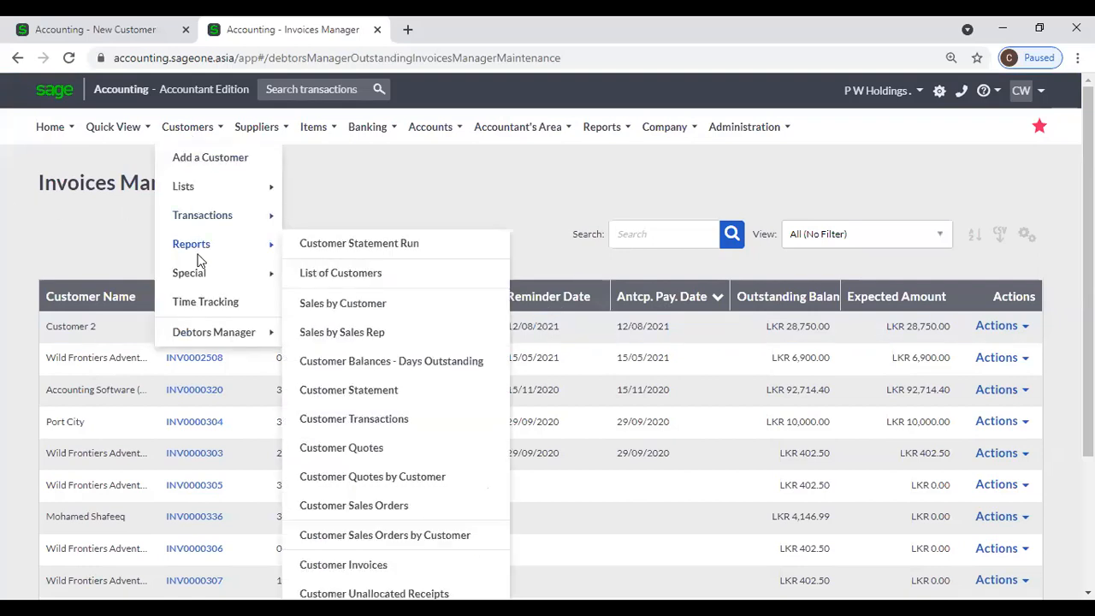
mouse_move(211, 335)
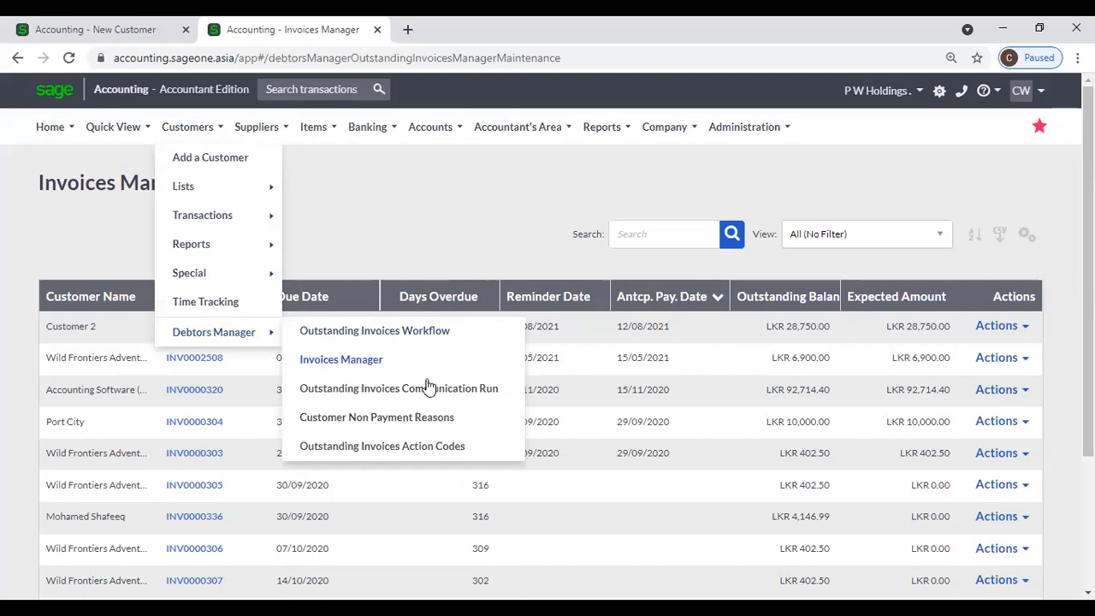
left_click(438, 420)
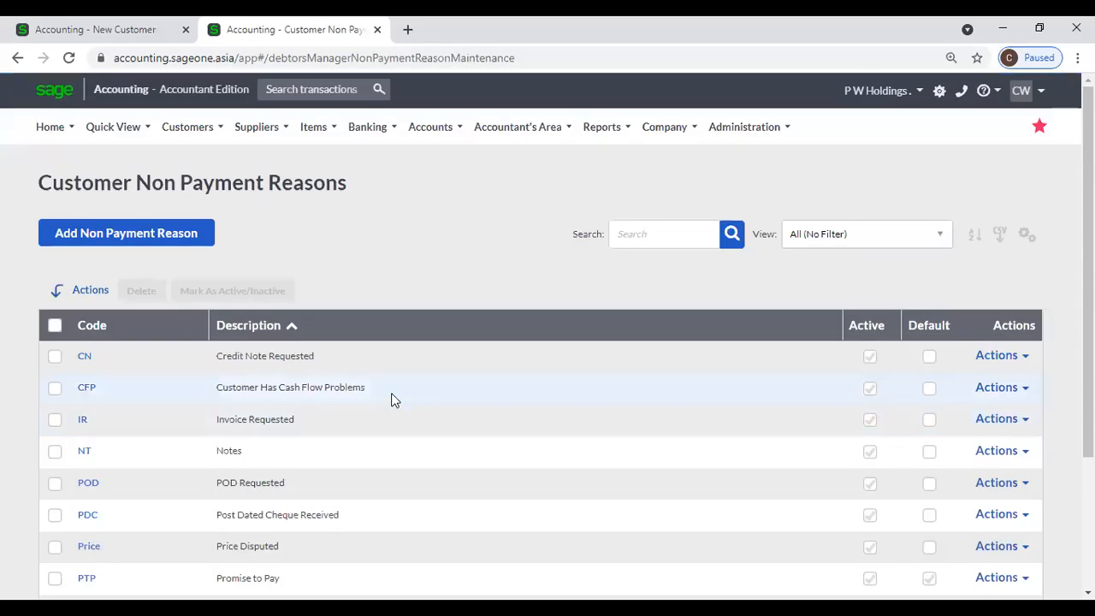
scroll(392, 398, "down", 2)
scroll(388, 398, "up", 2)
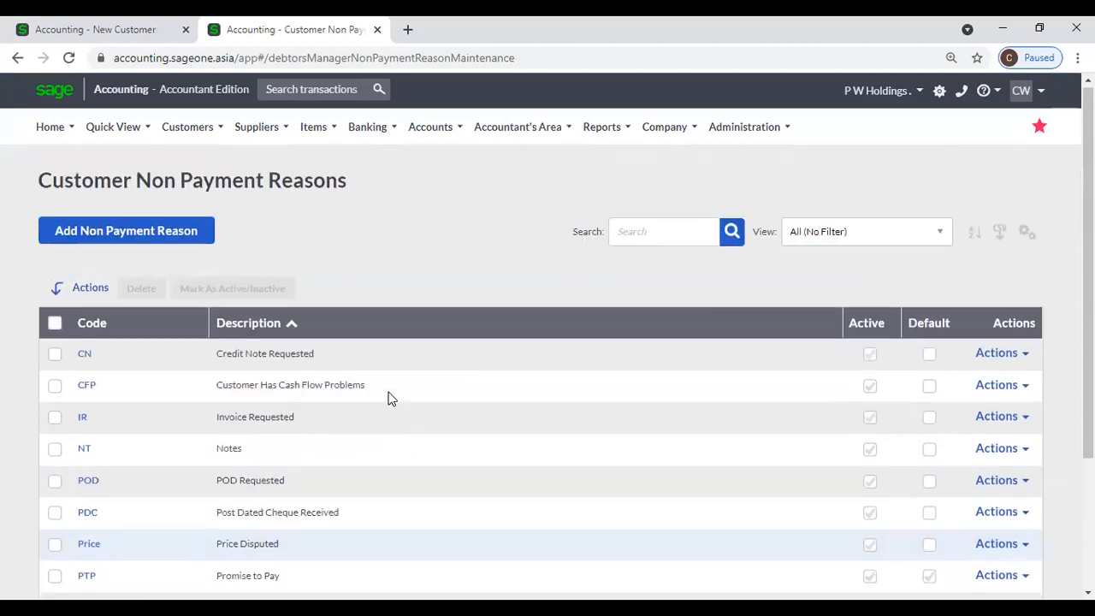
Step: Examine the blank form for a new customer non-payment reason and return to the list without saving
left_click(159, 239)
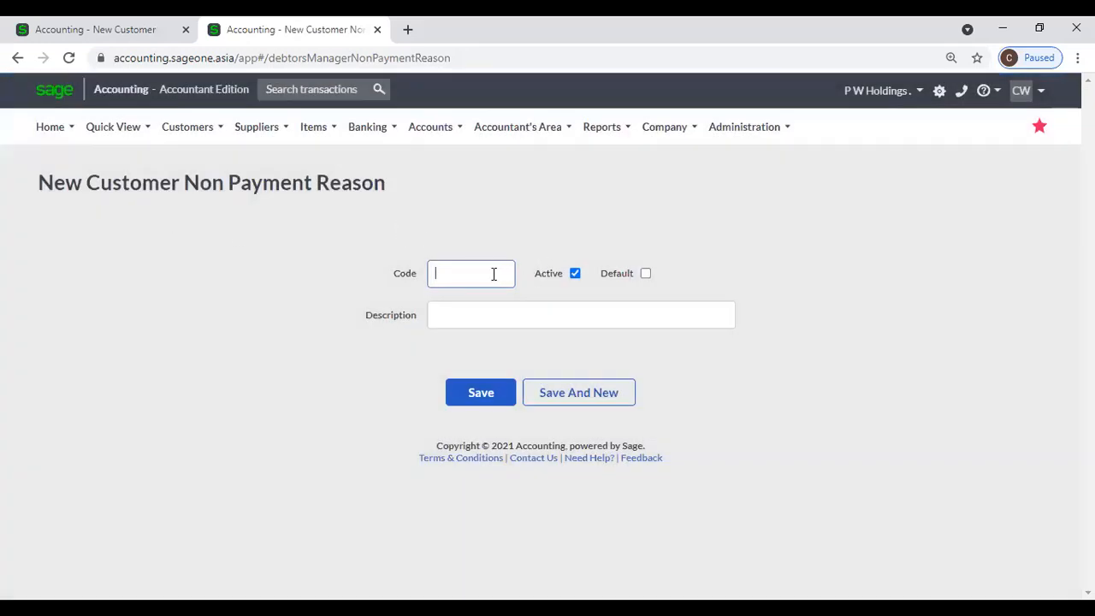
left_click(493, 313)
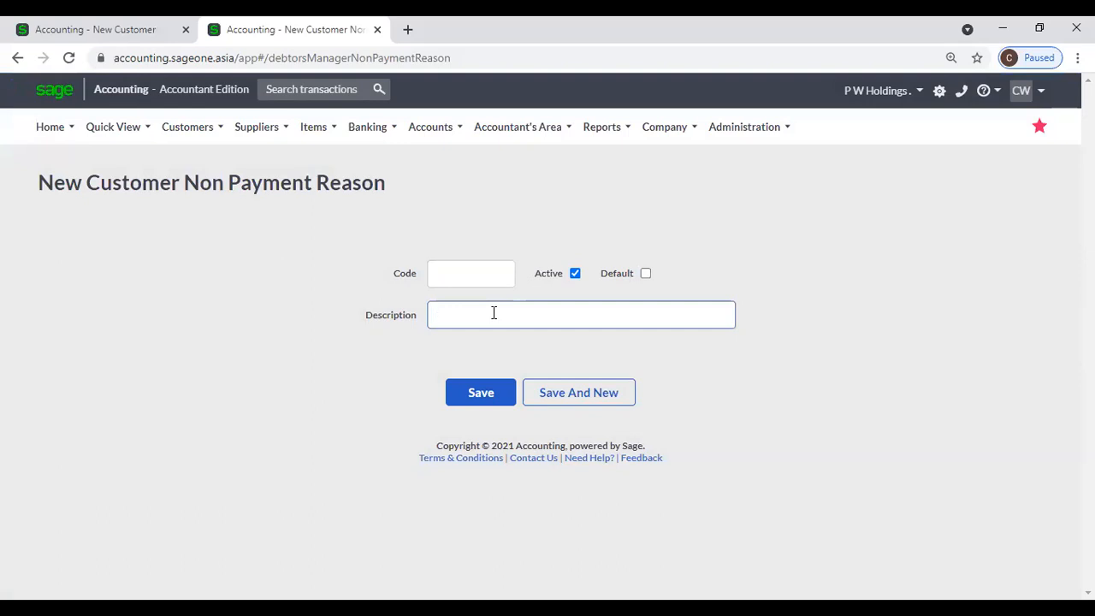
left_click(18, 58)
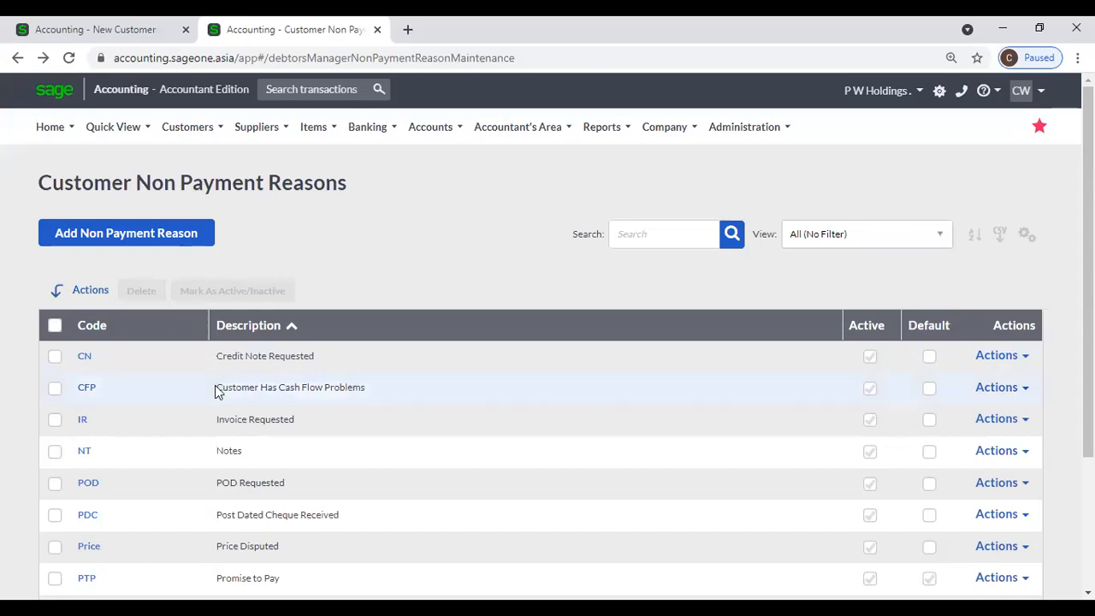
Step: Open Customer 2's invoice due 16/11/2017 from the Invoices Manager and display its anticipated payments
left_click(184, 138)
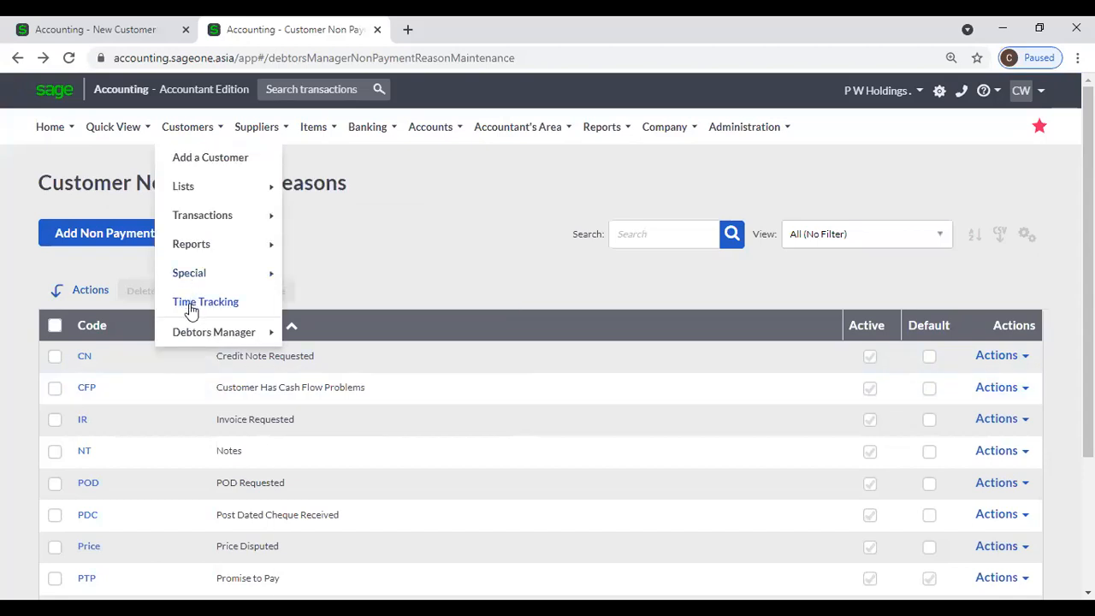
mouse_move(210, 335)
left_click(319, 366)
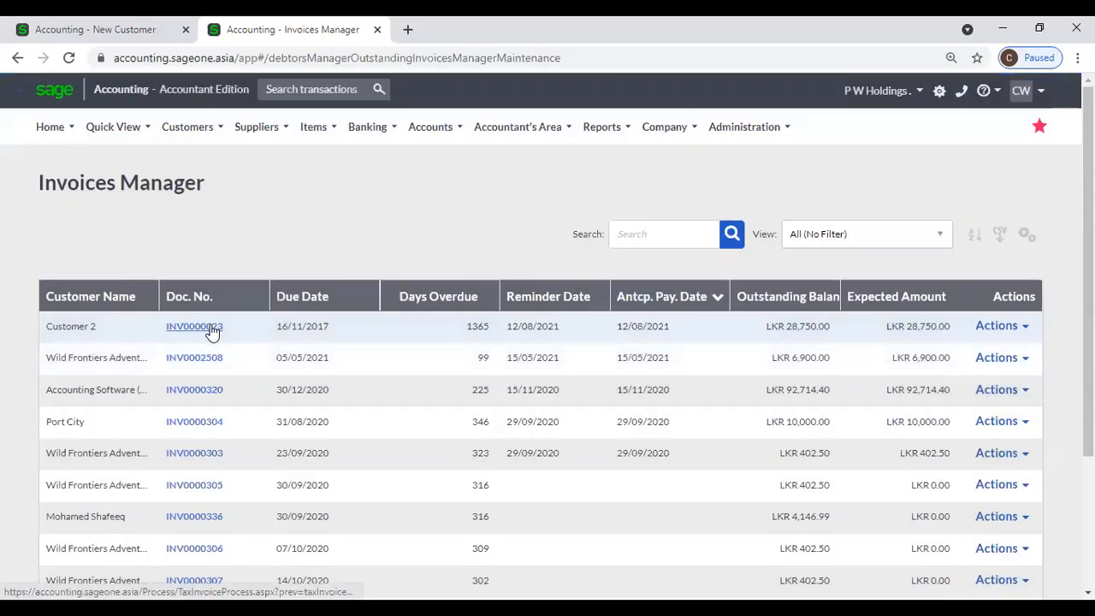
left_click(212, 330)
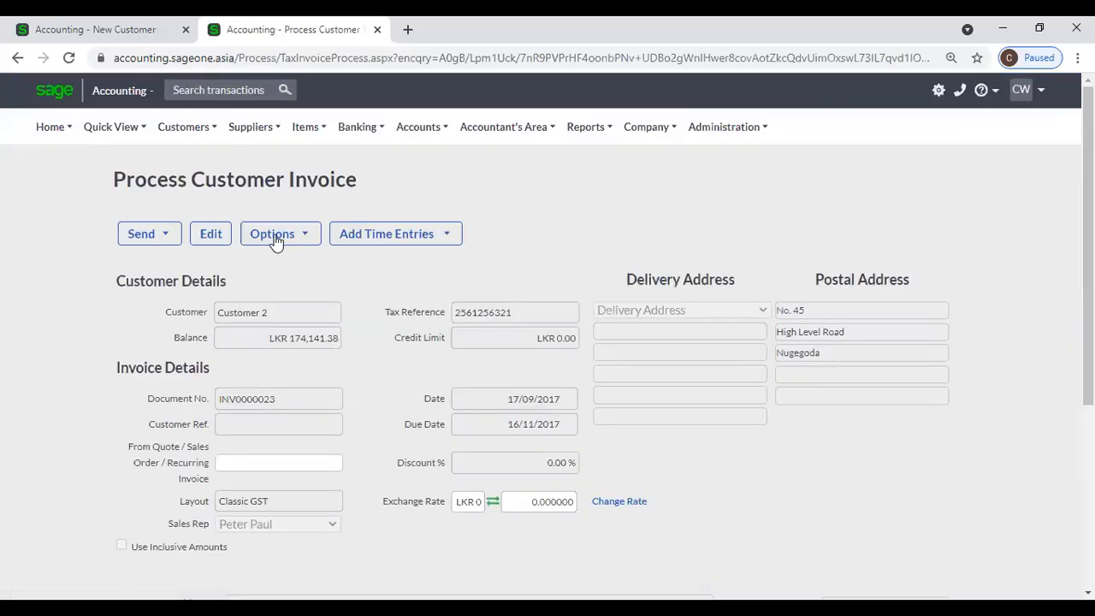
left_click(276, 235)
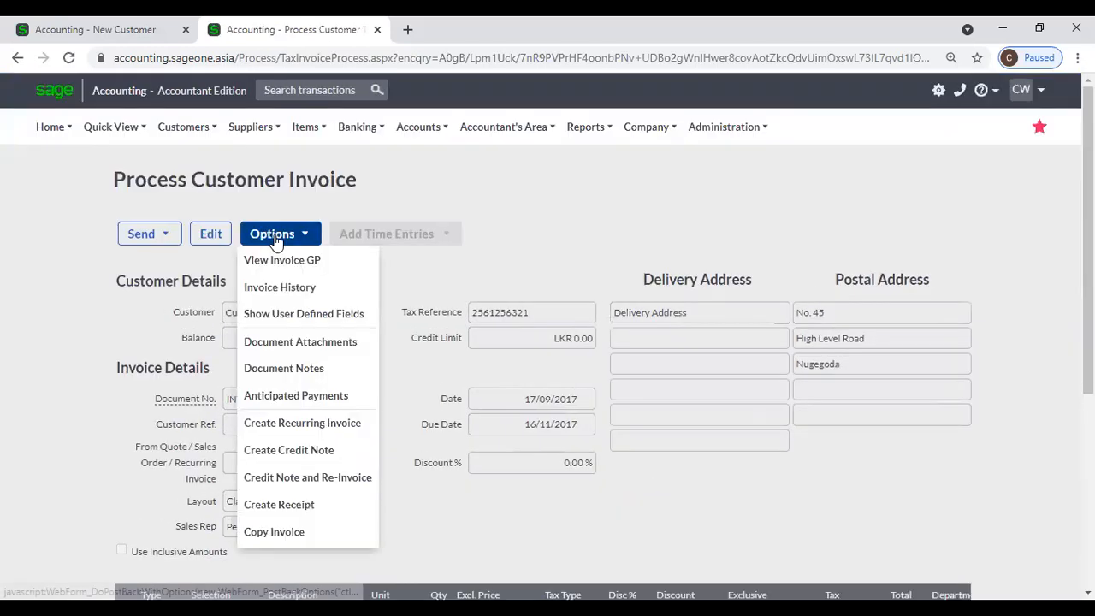
left_click(295, 396)
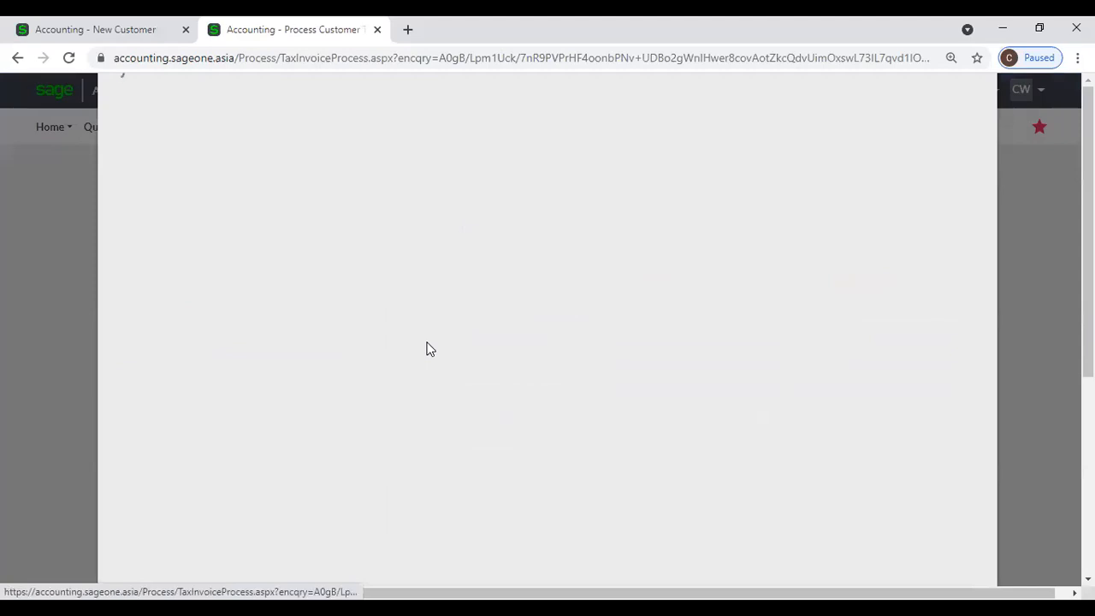
Step: Check the non-payment reasons offered for a new manual action on the invoice and close without saving
left_click(511, 284)
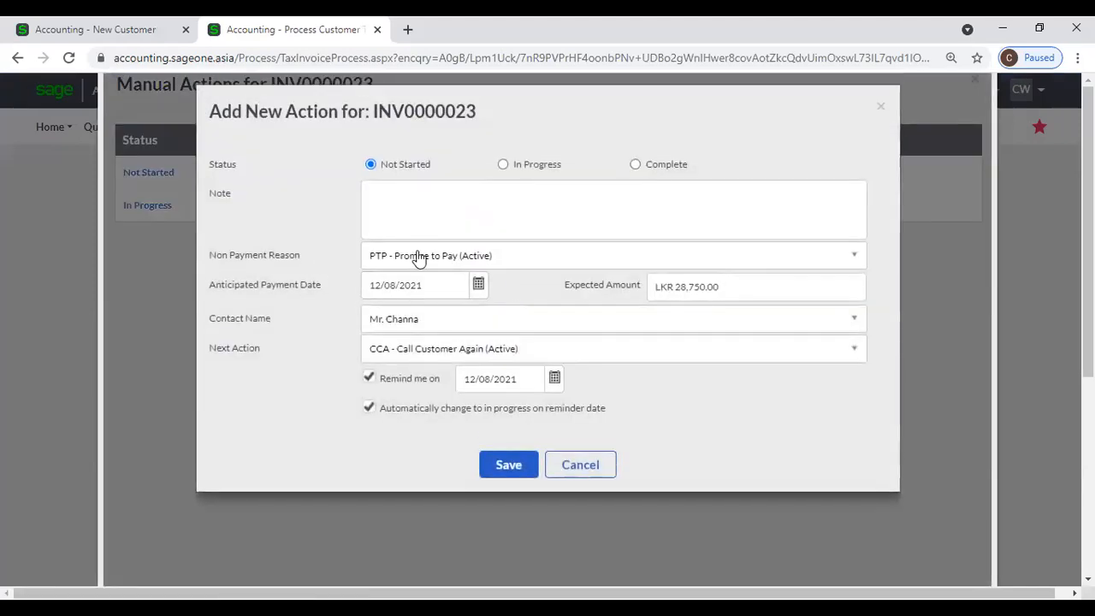
left_click(792, 265)
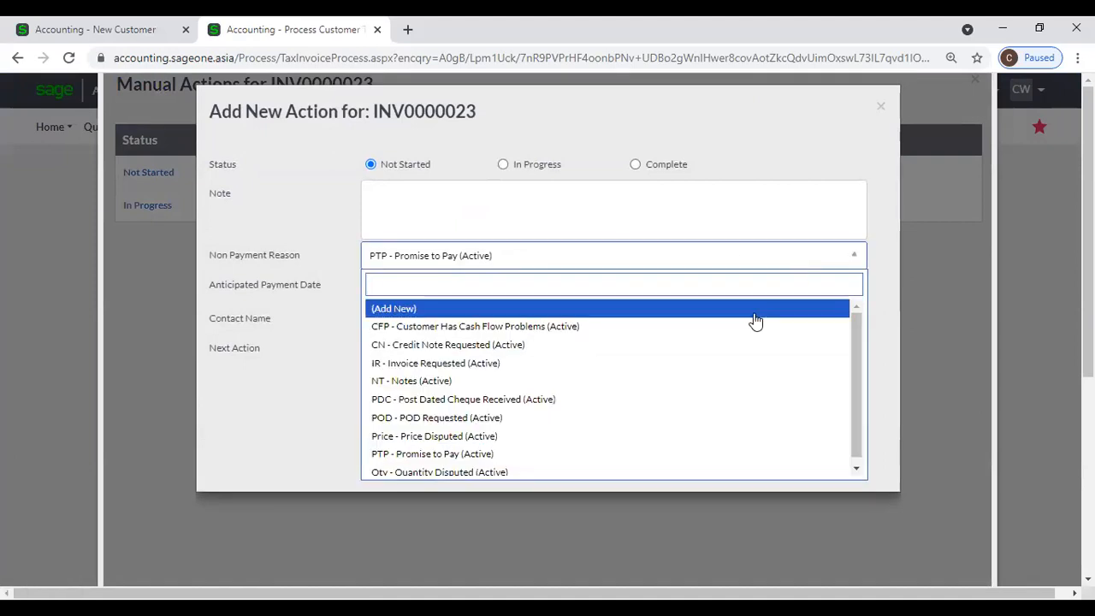
left_click(741, 123)
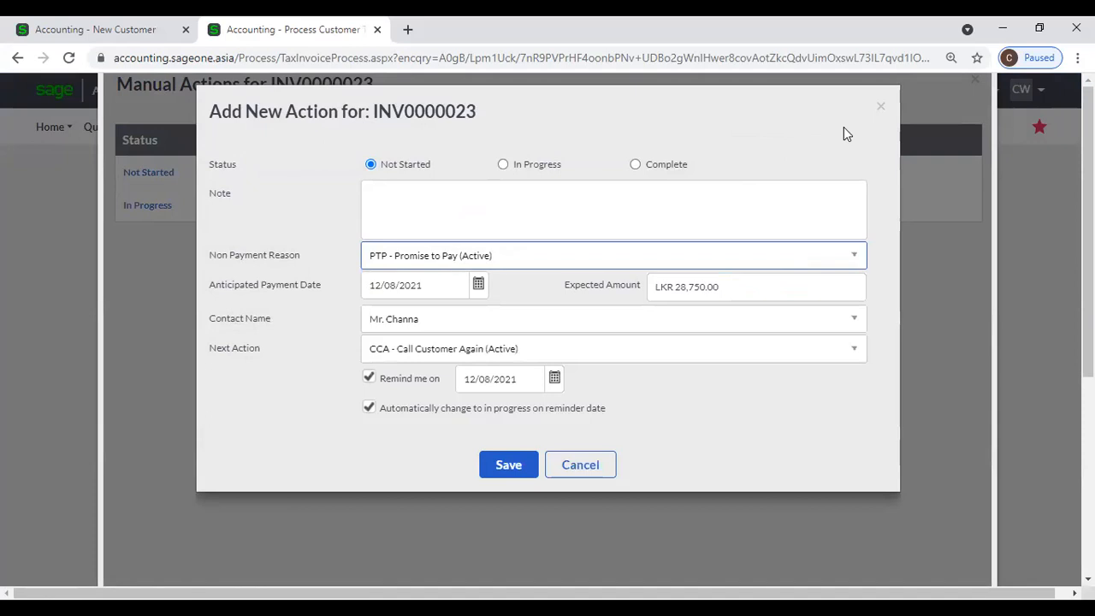
left_click(880, 107)
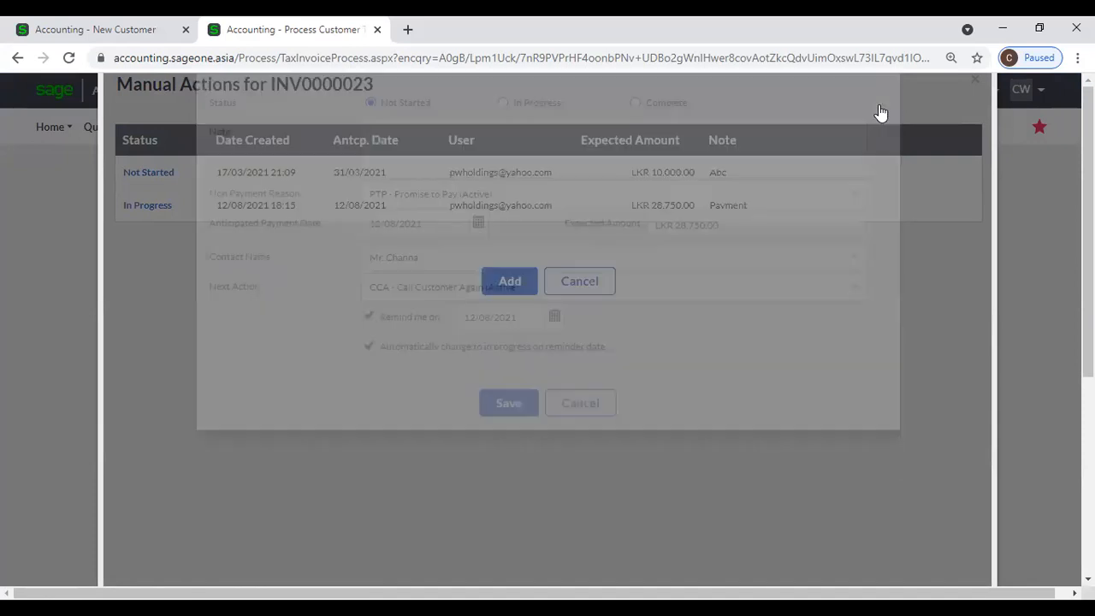
left_click(975, 80)
Step: Open the Debtors Manager's Outstanding Invoices Action Codes and review the listed codes and descriptions
left_click(195, 137)
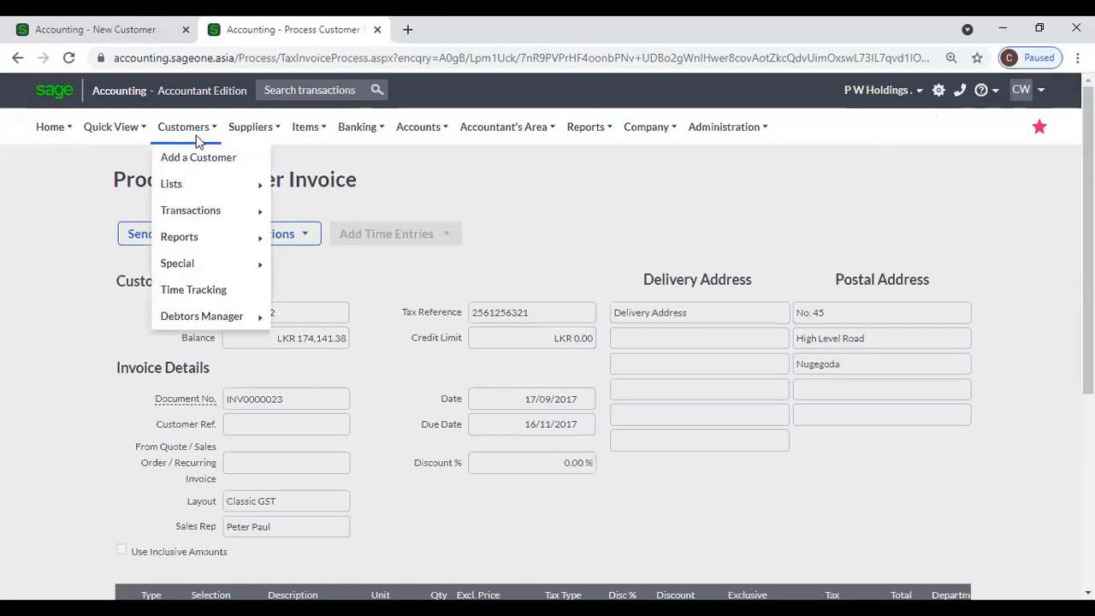
mouse_move(203, 316)
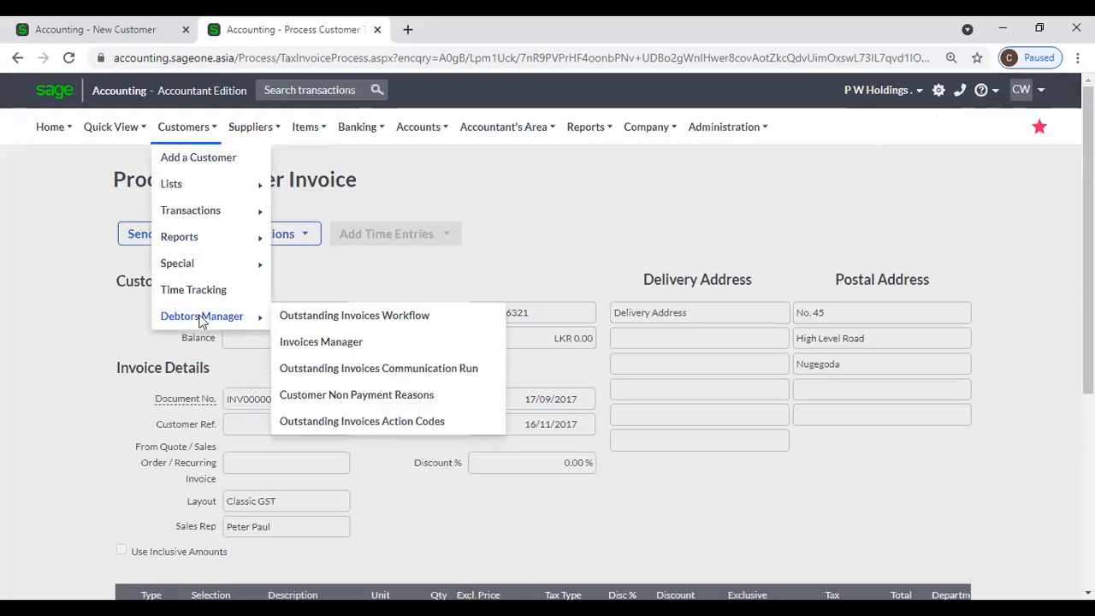
left_click(361, 427)
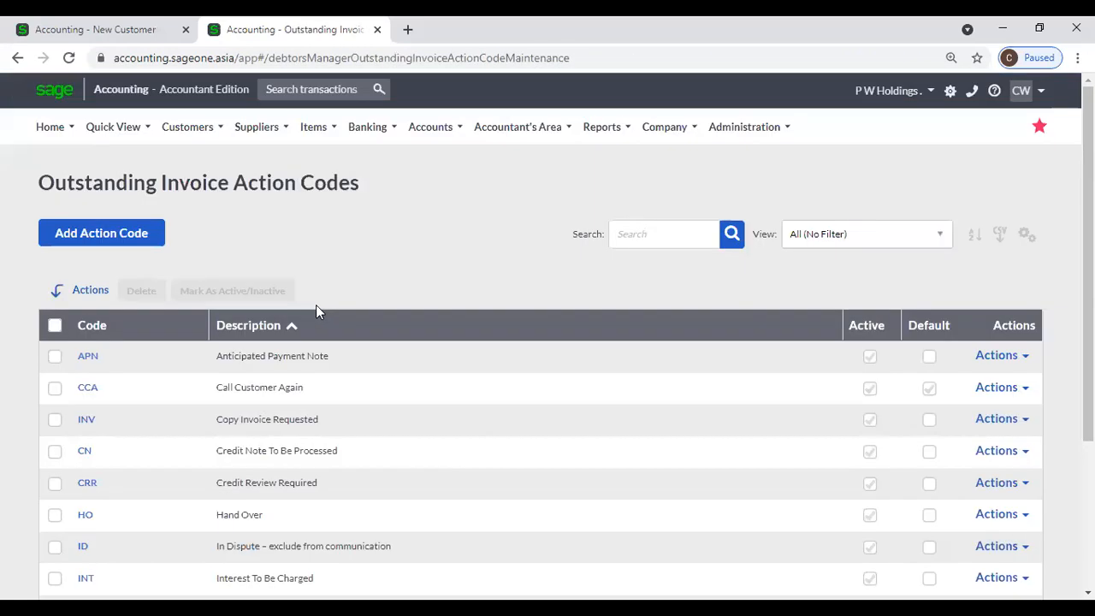
scroll(316, 305, "down", 3)
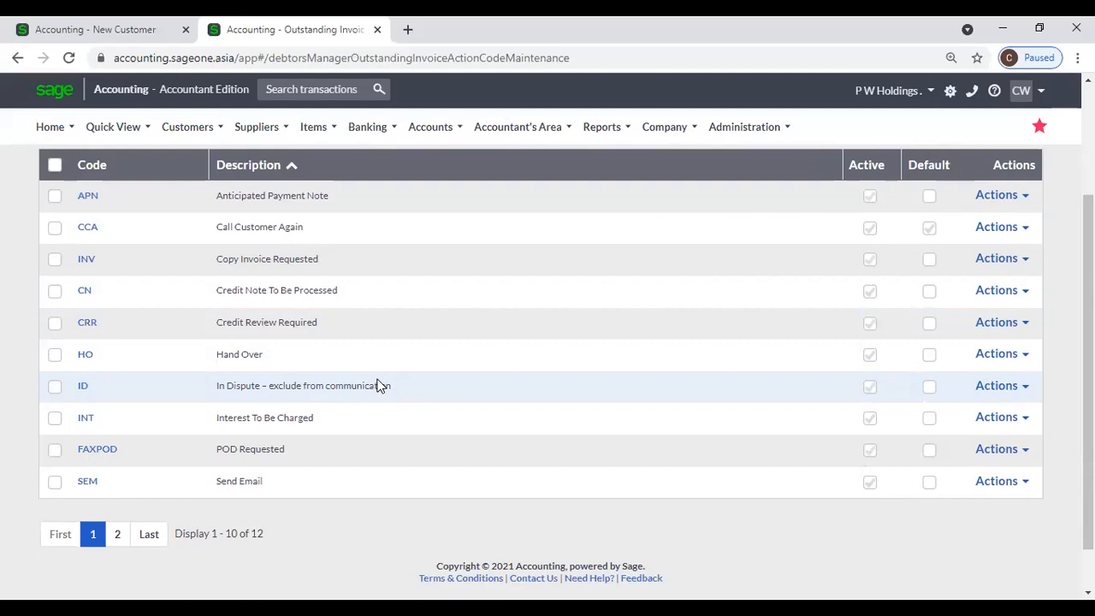
scroll(338, 367, "up", 2)
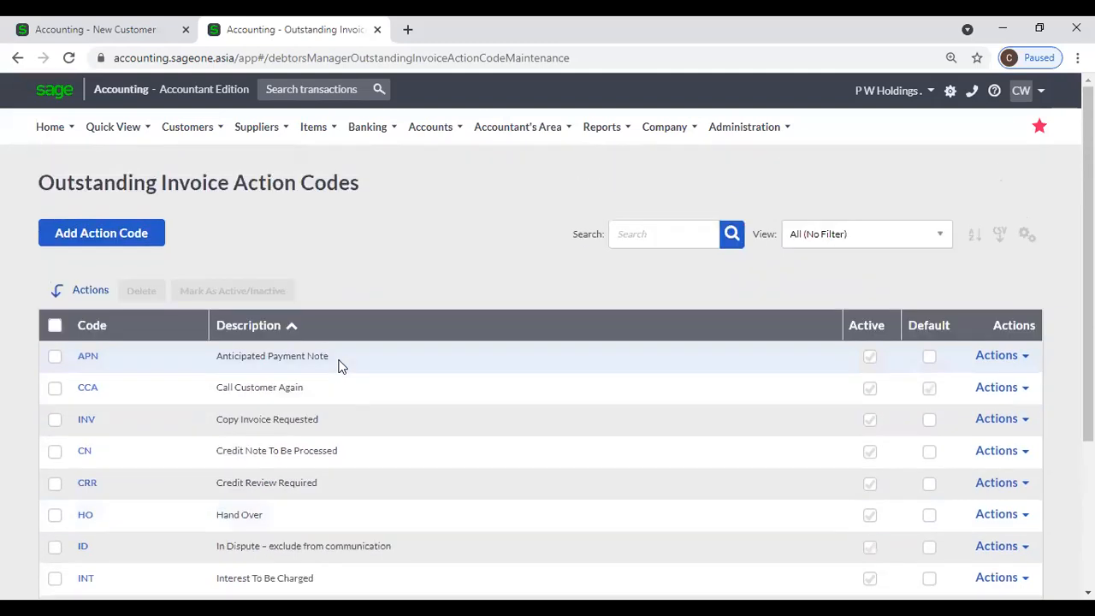
scroll(338, 367, "down", 2)
scroll(276, 352, "up", 2)
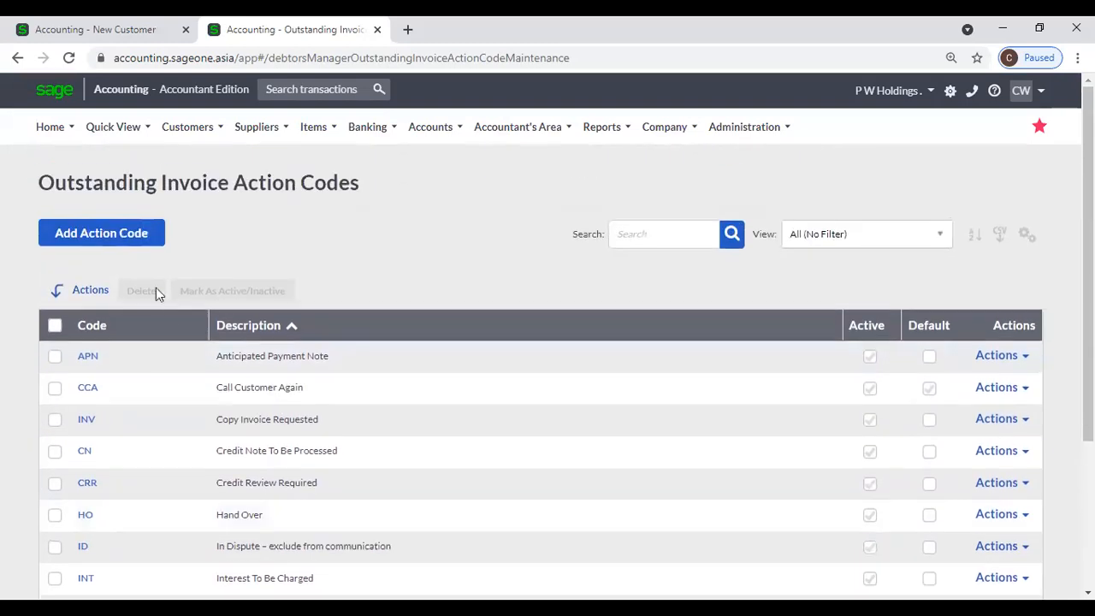
Step: Examine the blank form for a new outstanding invoice action code and return to the list without saving
left_click(120, 241)
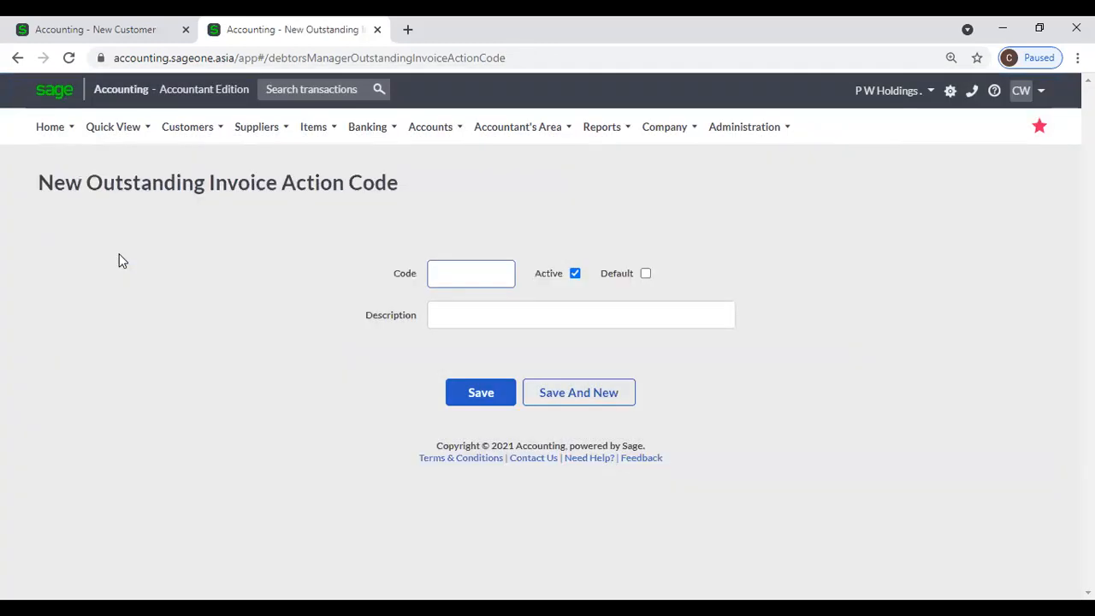
mouse_move(163, 137)
left_click(18, 60)
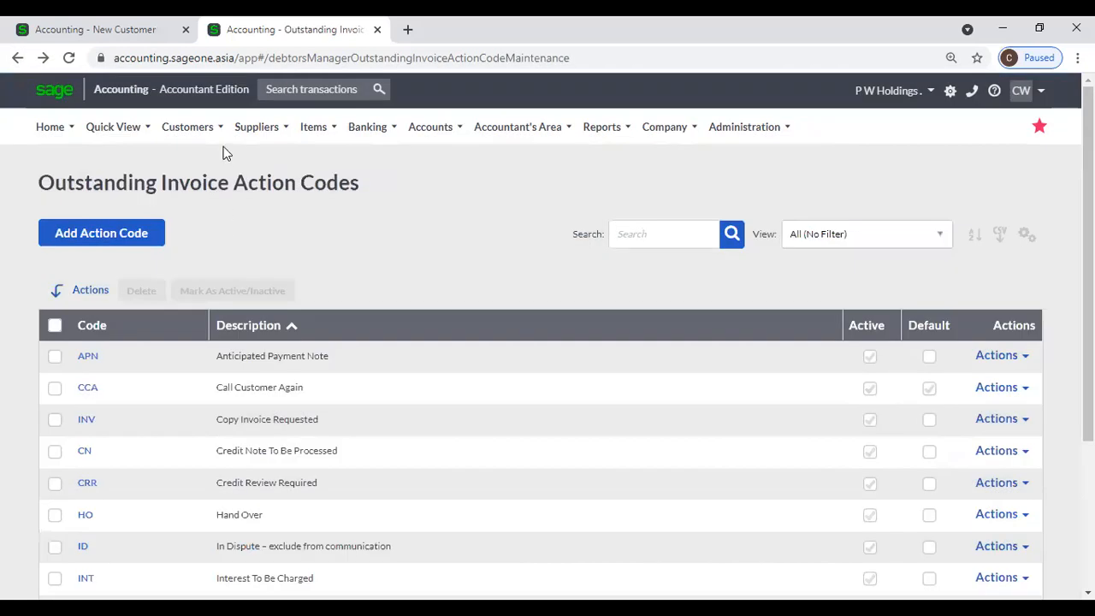
Step: Return to the Debtors Manager's Invoices Manager
mouse_move(209, 137)
mouse_move(210, 330)
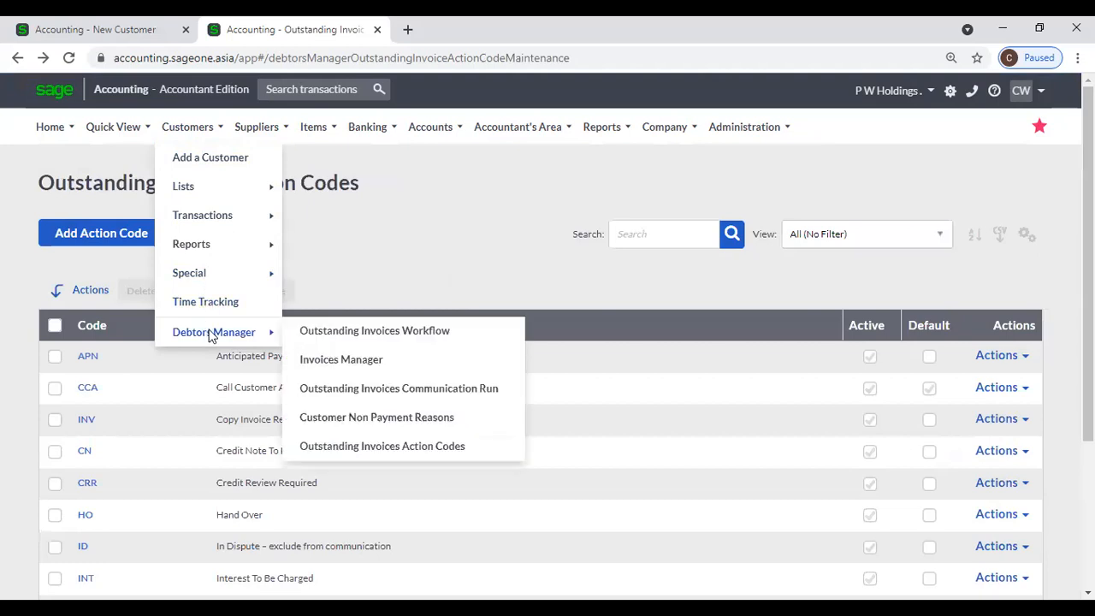
left_click(396, 368)
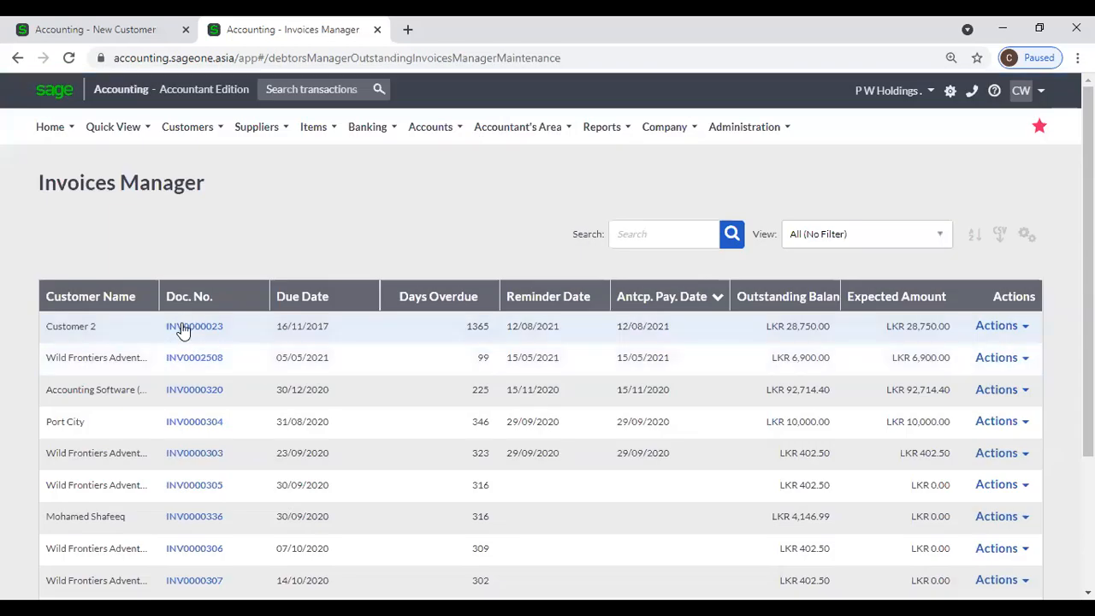
Step: Open Customer 2's invoice from the Invoices Manager and start a new manual action for it
left_click(182, 331)
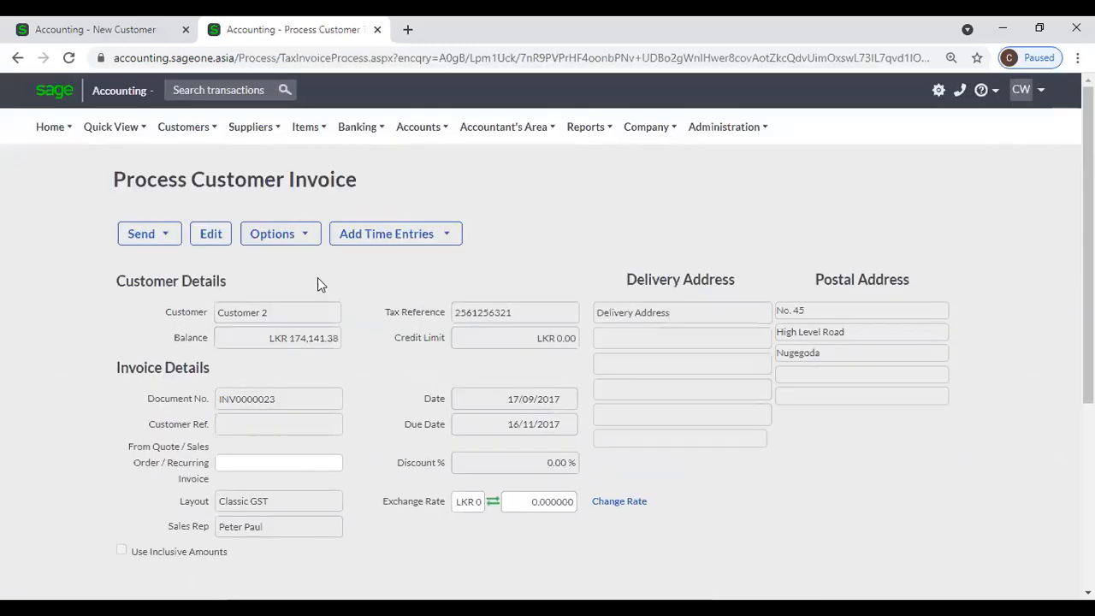
left_click(278, 238)
left_click(292, 396)
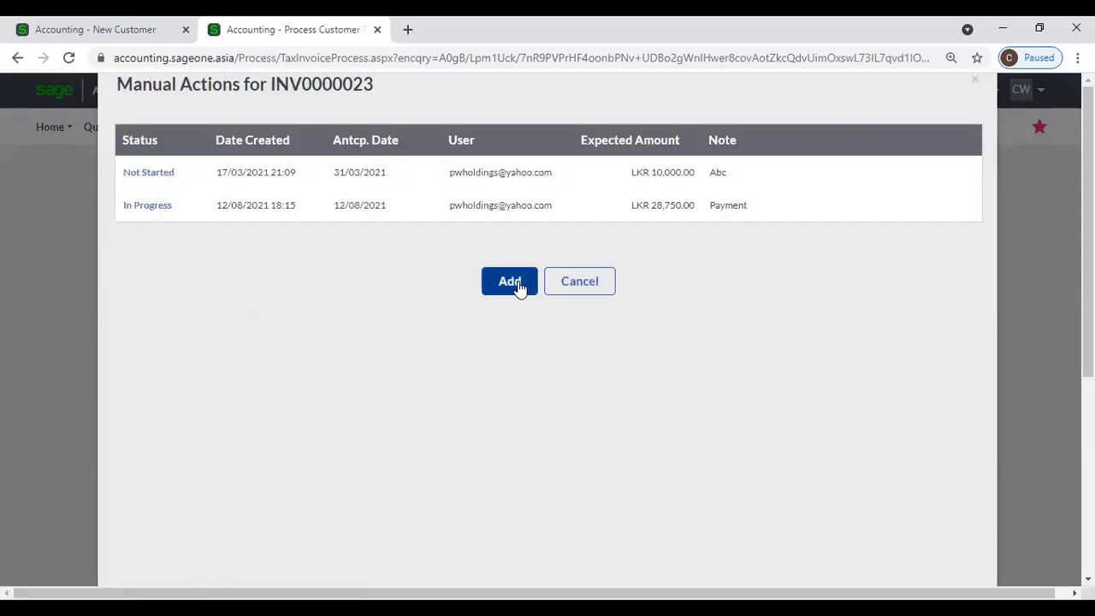
left_click(519, 284)
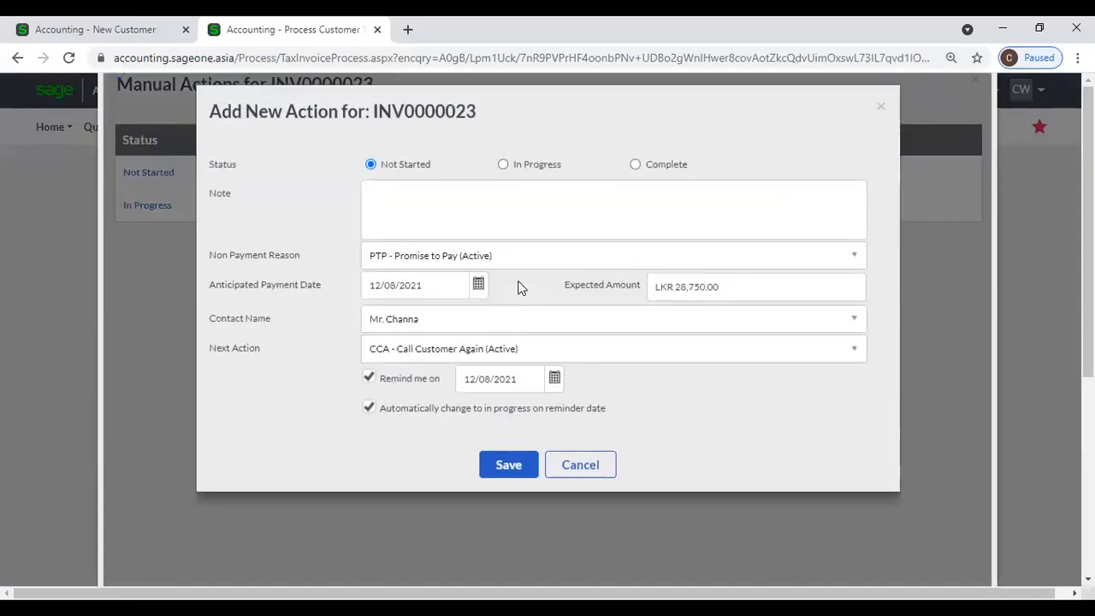
Step: Review the next action codes offered for the new manual action and return to the invoice without saving
left_click(396, 351)
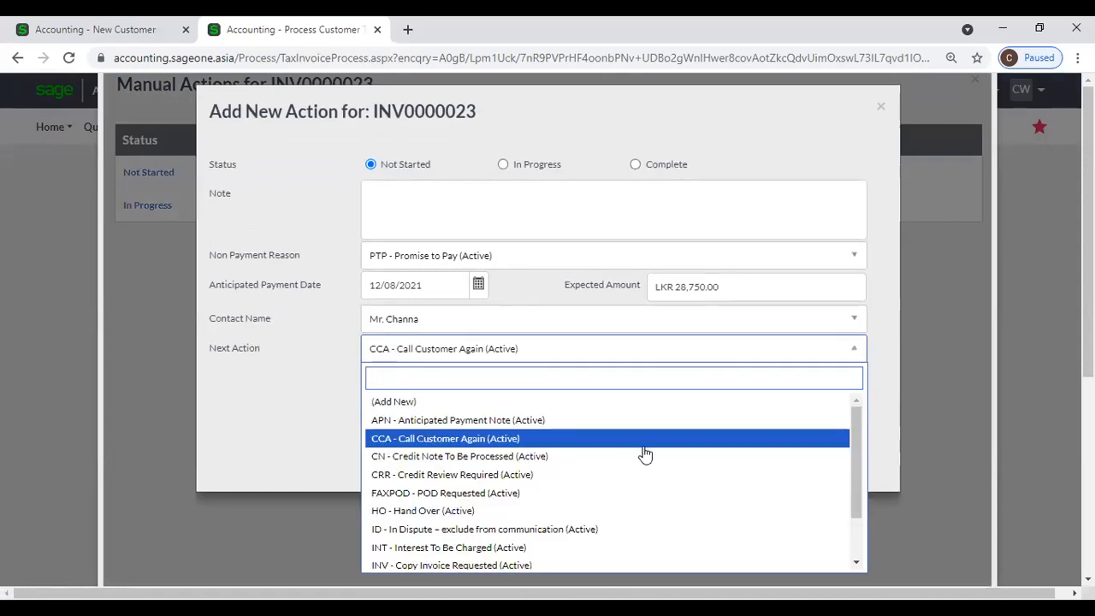
scroll(645, 456, "down", 2)
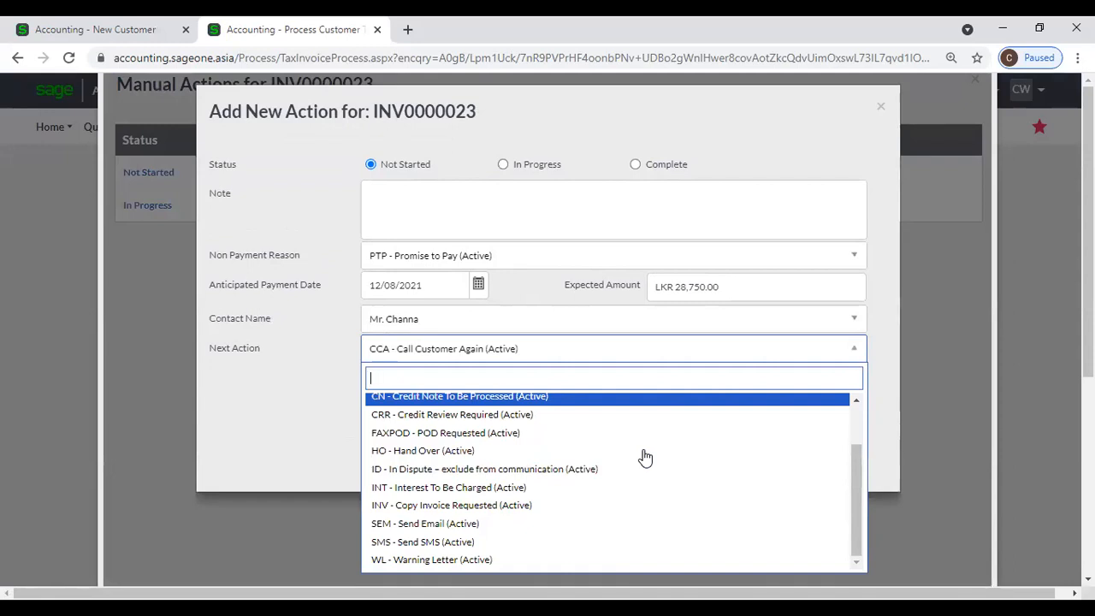
scroll(645, 458, "up", 2)
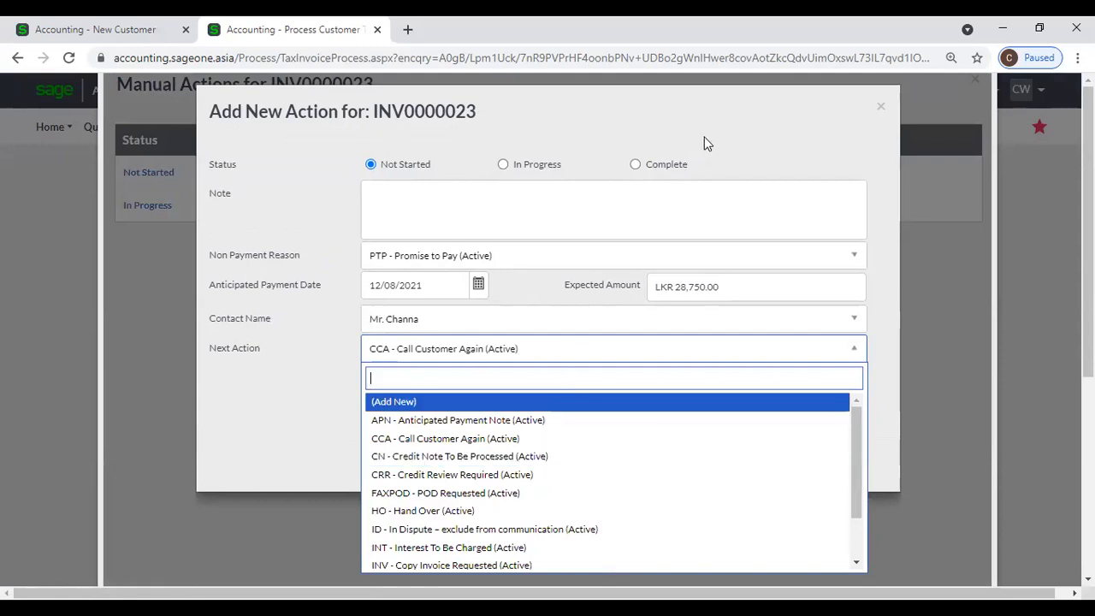
left_click(773, 130)
left_click(879, 106)
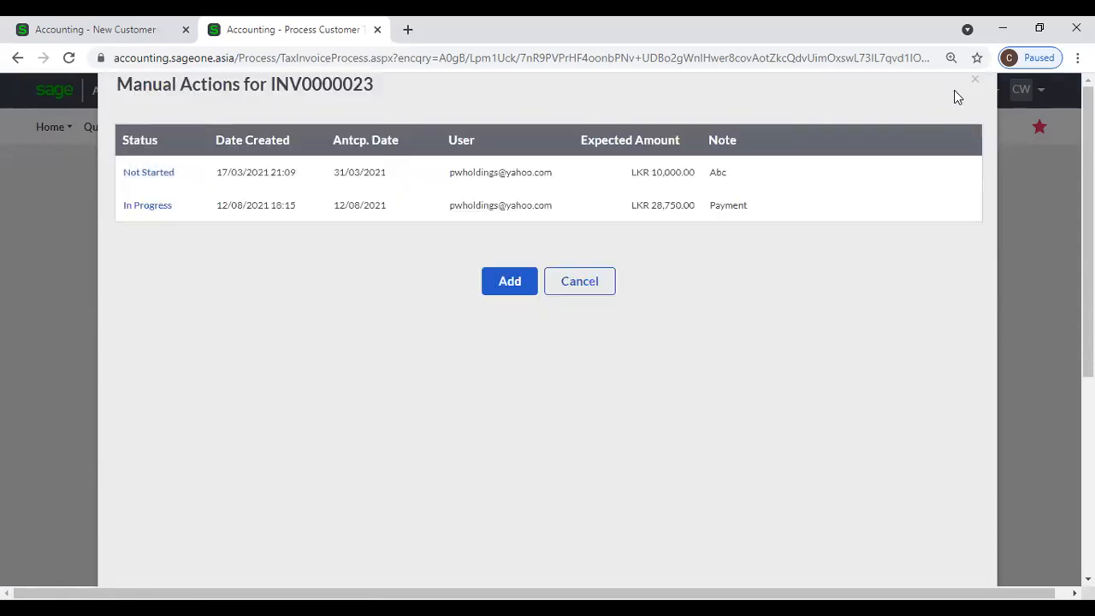
left_click(974, 82)
Step: Open the Debtors Manager's Outstanding Invoices Action Codes list
left_click(183, 127)
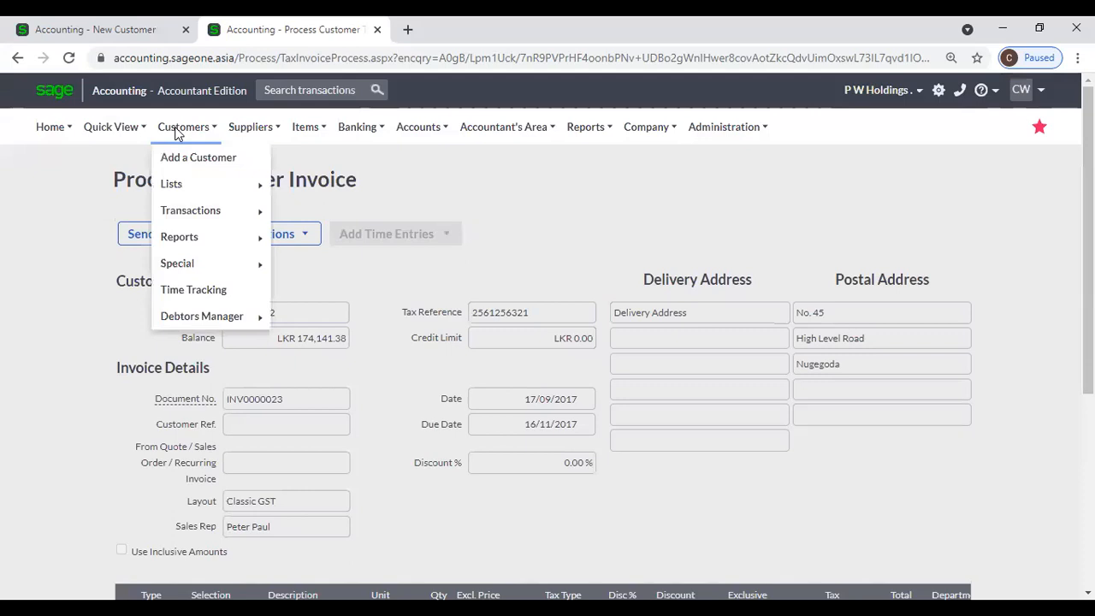
mouse_move(188, 325)
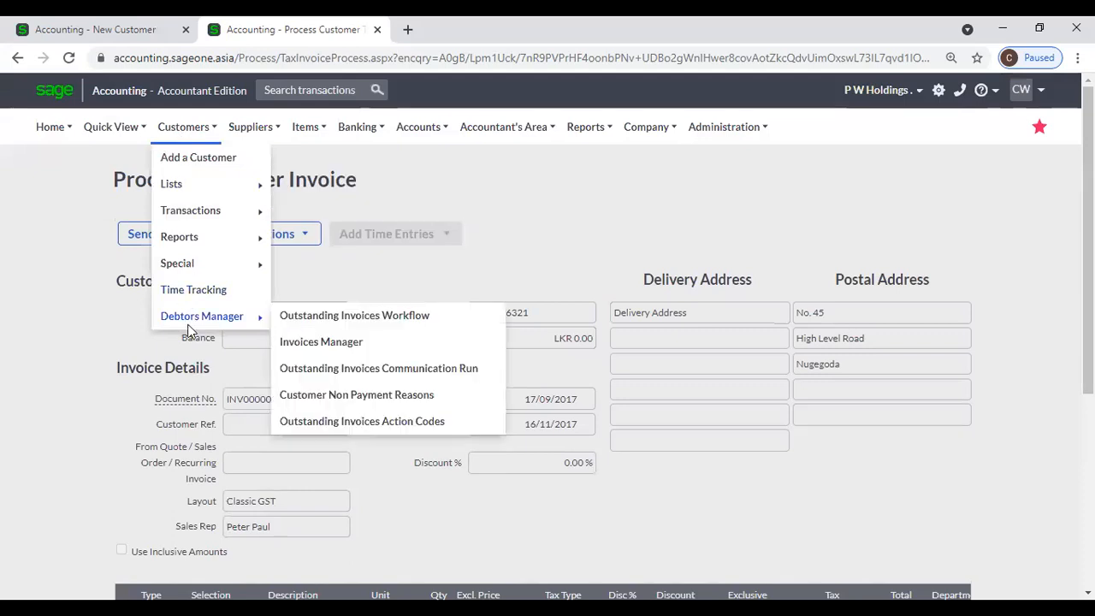
left_click(361, 426)
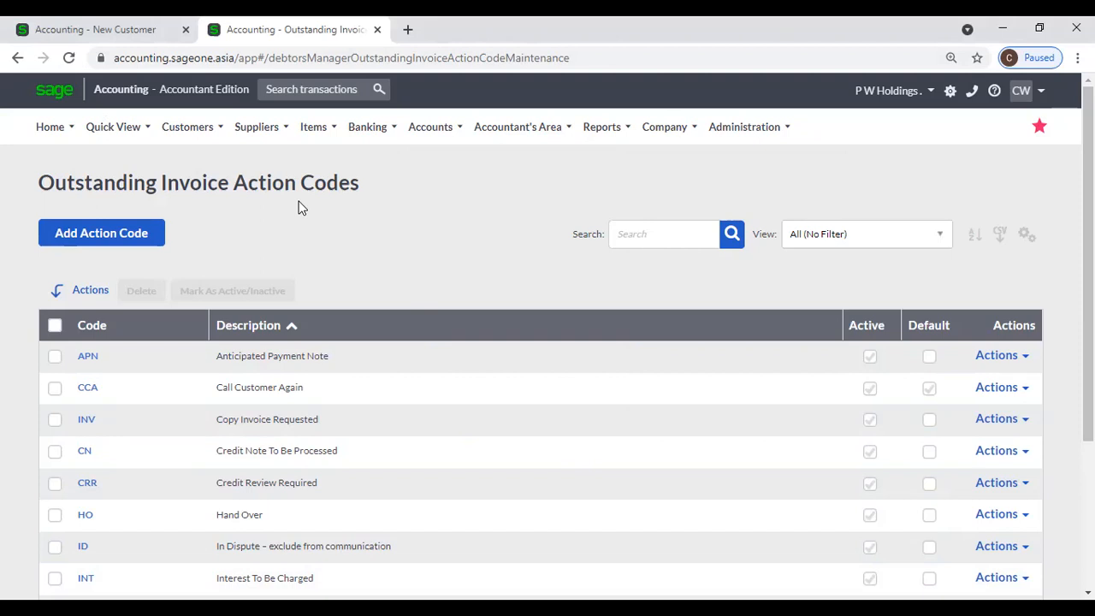
Step: Open a blank new item form and check the item categories offered, leaving the category at (None)
mouse_move(312, 141)
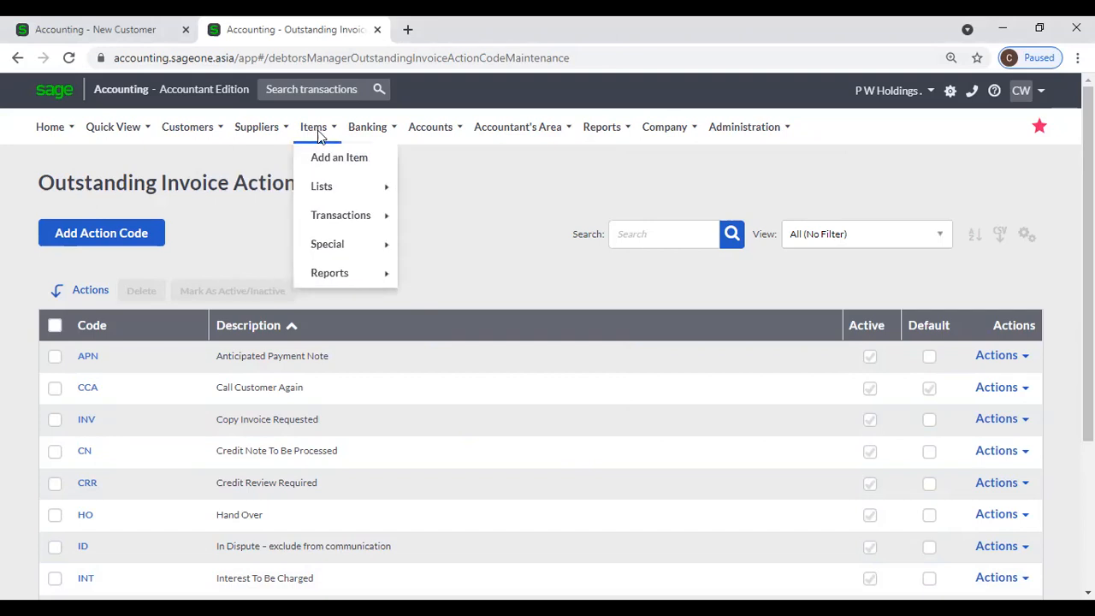
left_click(322, 161)
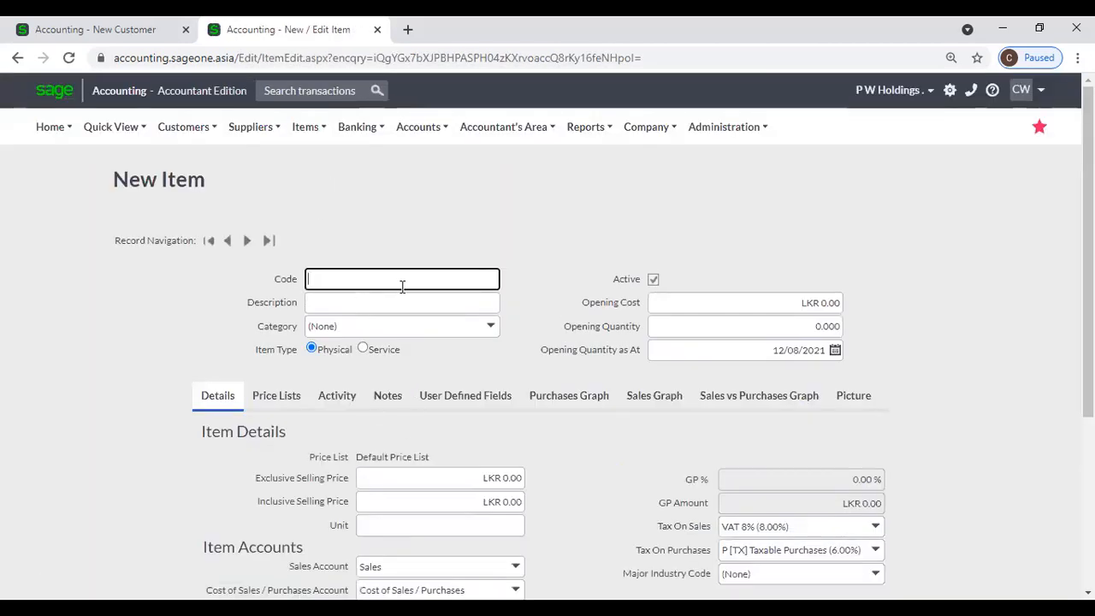
left_click(492, 330)
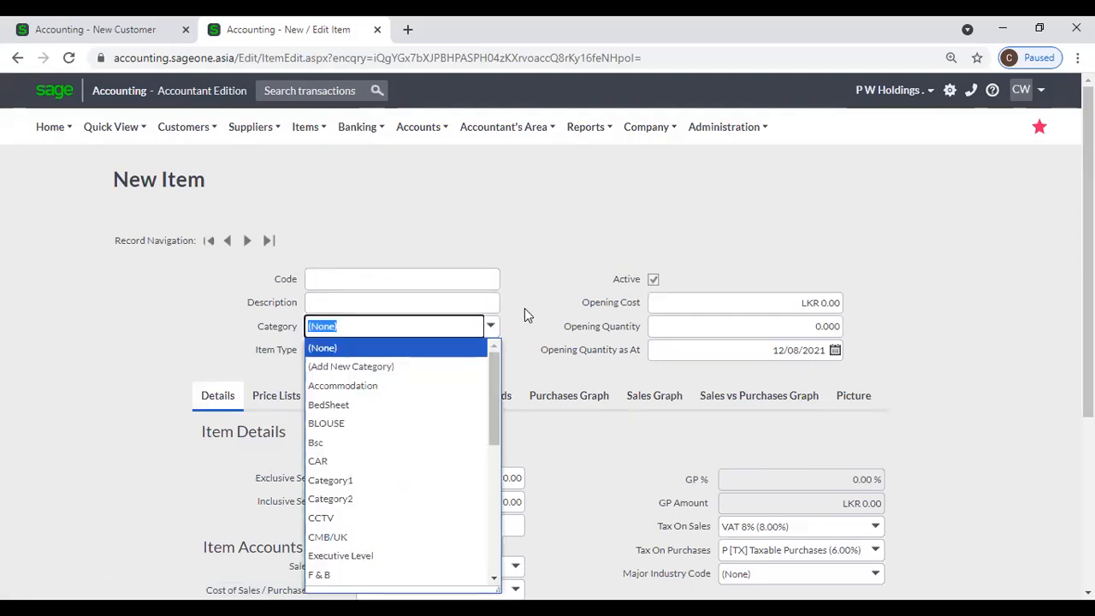
left_click(527, 313)
Step: Switch the new item's type to Service to compare its fields and accounts, and set it back to Physical
scroll(525, 314, "down", 1)
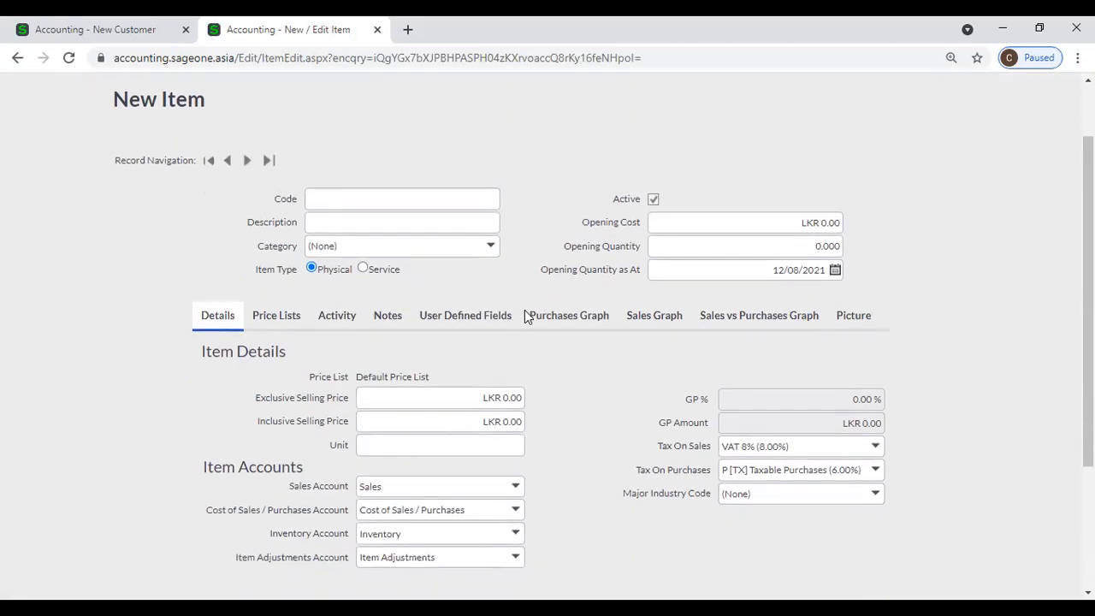
left_click(363, 272)
left_click(332, 272)
left_click(368, 269)
scroll(462, 308, "down", 1)
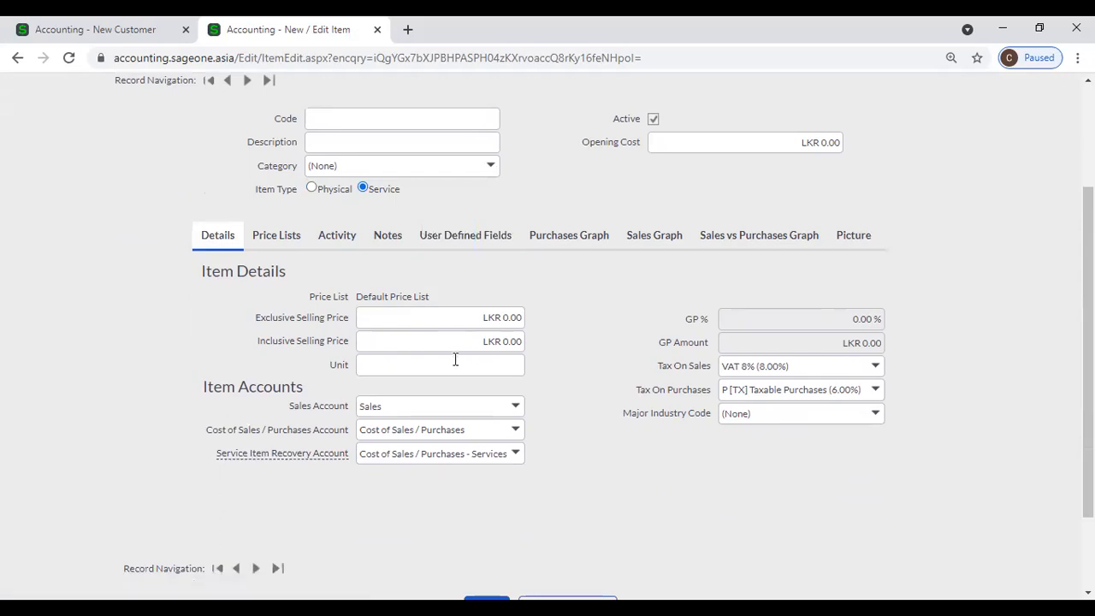
left_click(312, 189)
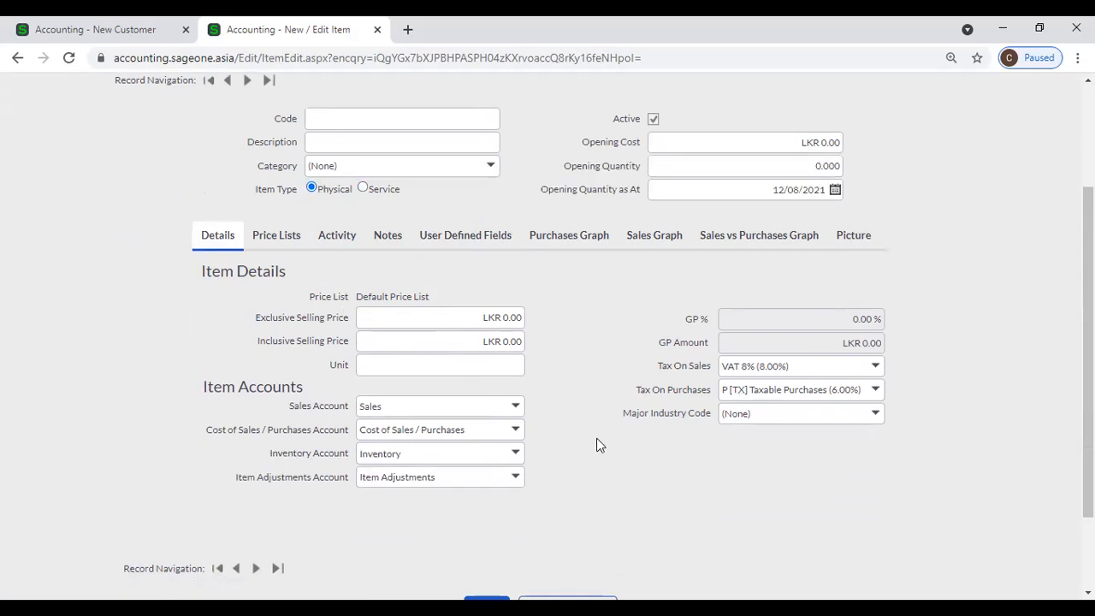
Step: Review the new item's price lists, notes and user defined fields
left_click(267, 239)
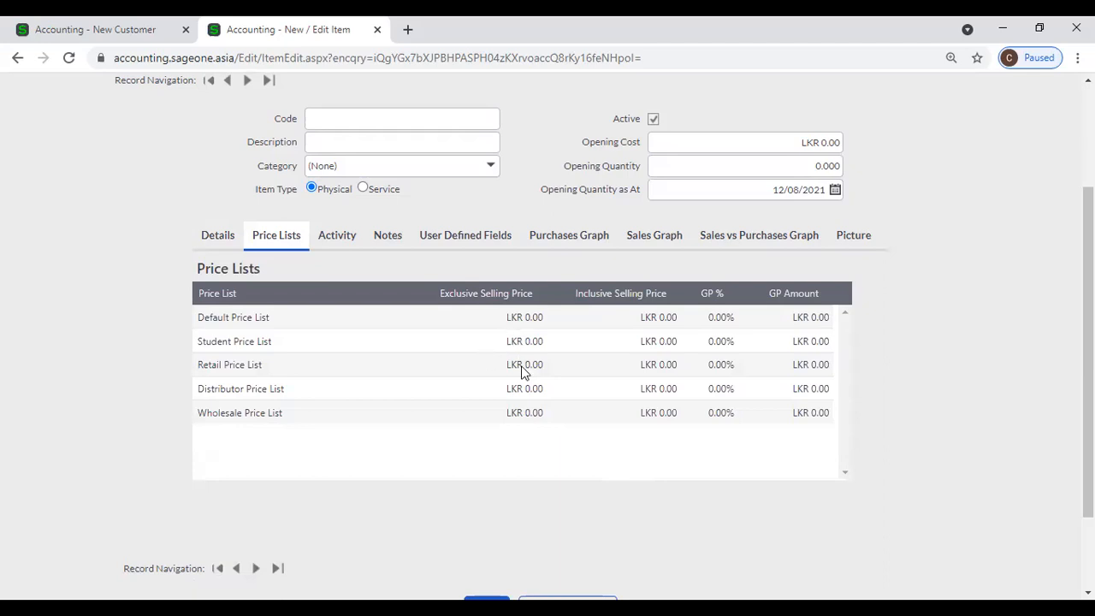
left_click(385, 239)
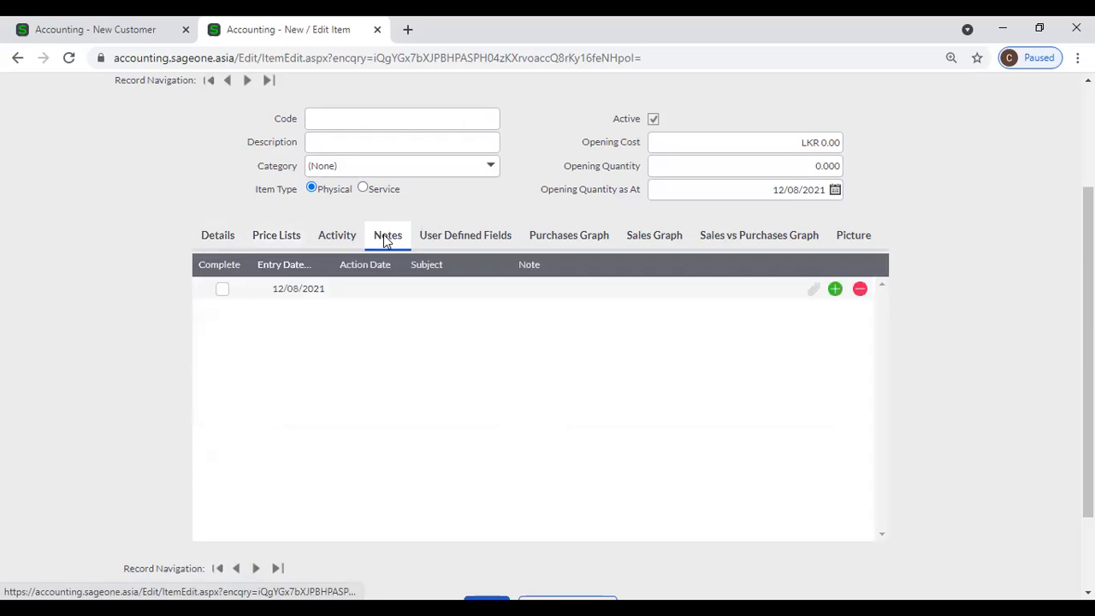
left_click(441, 242)
scroll(572, 255, "down", 2)
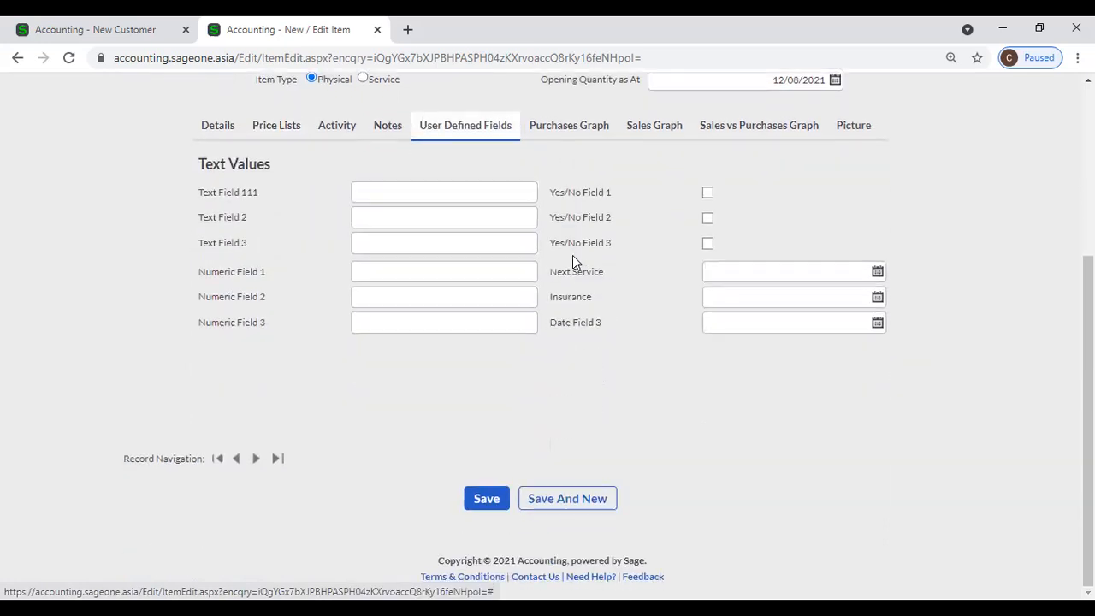
left_click(469, 498)
scroll(420, 425, "up", 2)
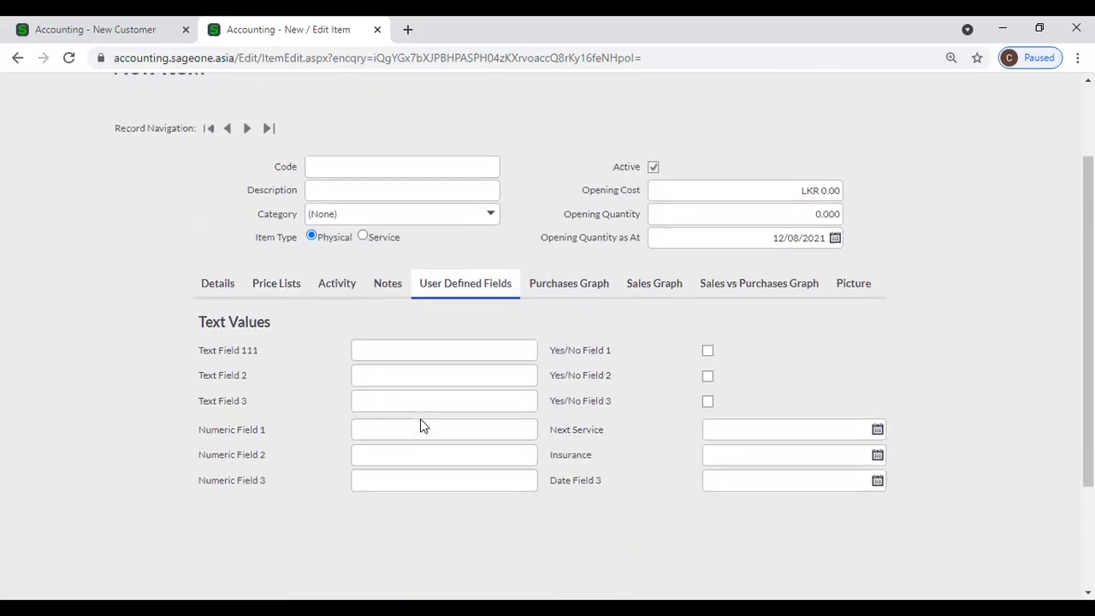
scroll(420, 425, "up", 2)
Step: Open the List of Items
left_click(308, 128)
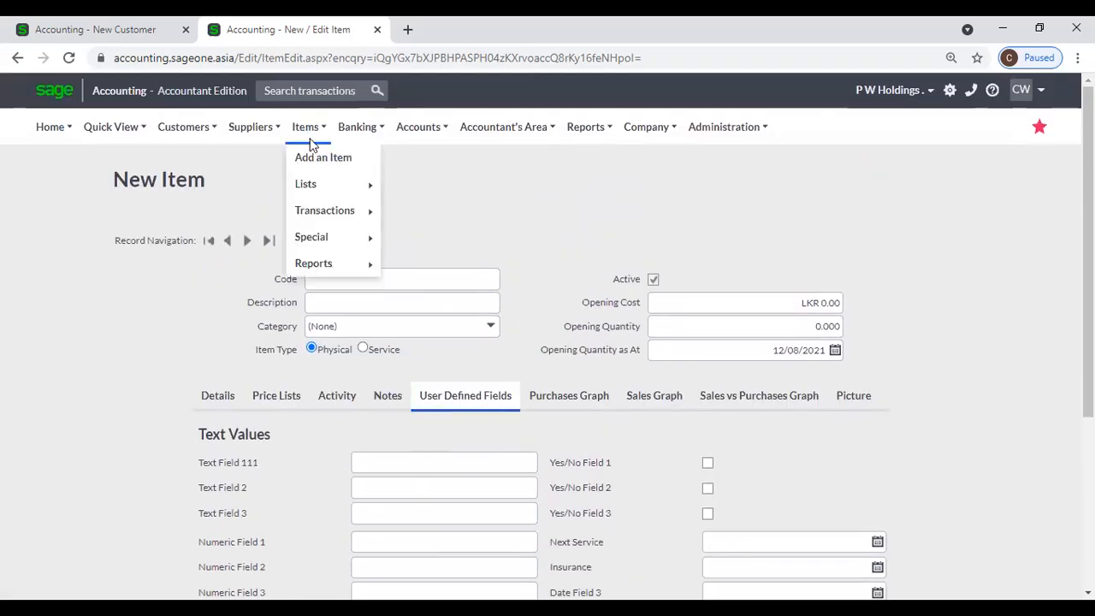
mouse_move(317, 190)
left_click(392, 188)
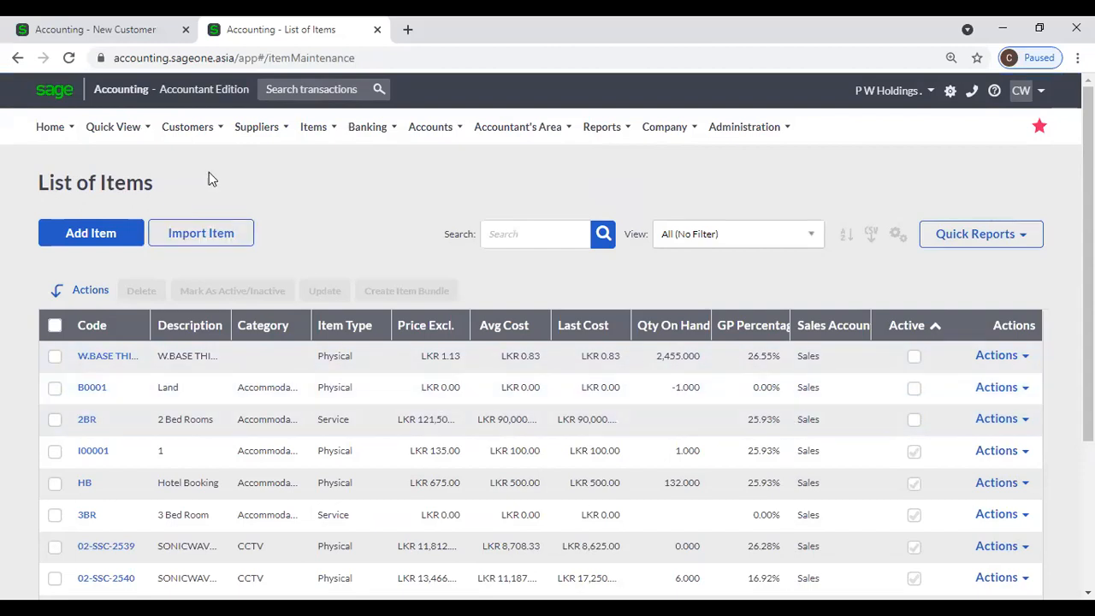
Step: Open the Item Categories list to view it, and go back to a blank new item form
mouse_move(313, 127)
mouse_move(322, 189)
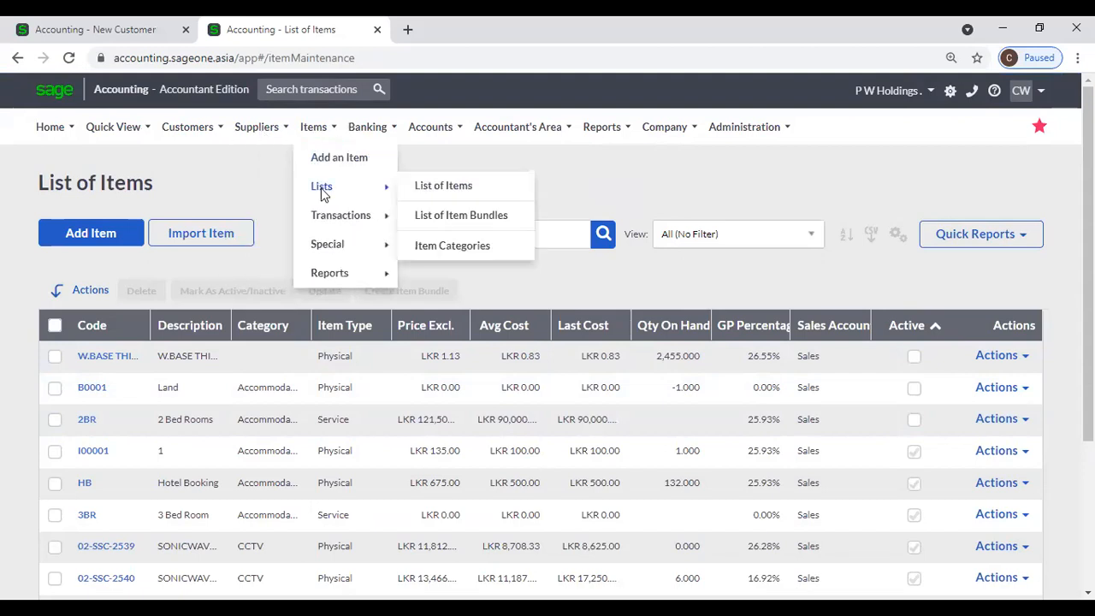
left_click(486, 244)
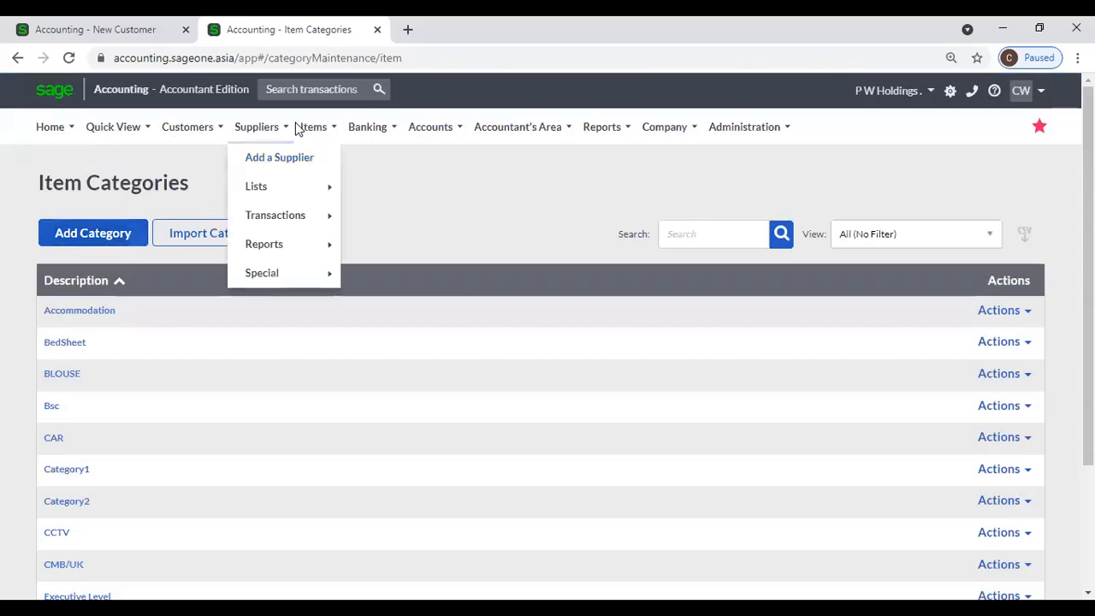
mouse_move(315, 126)
left_click(322, 159)
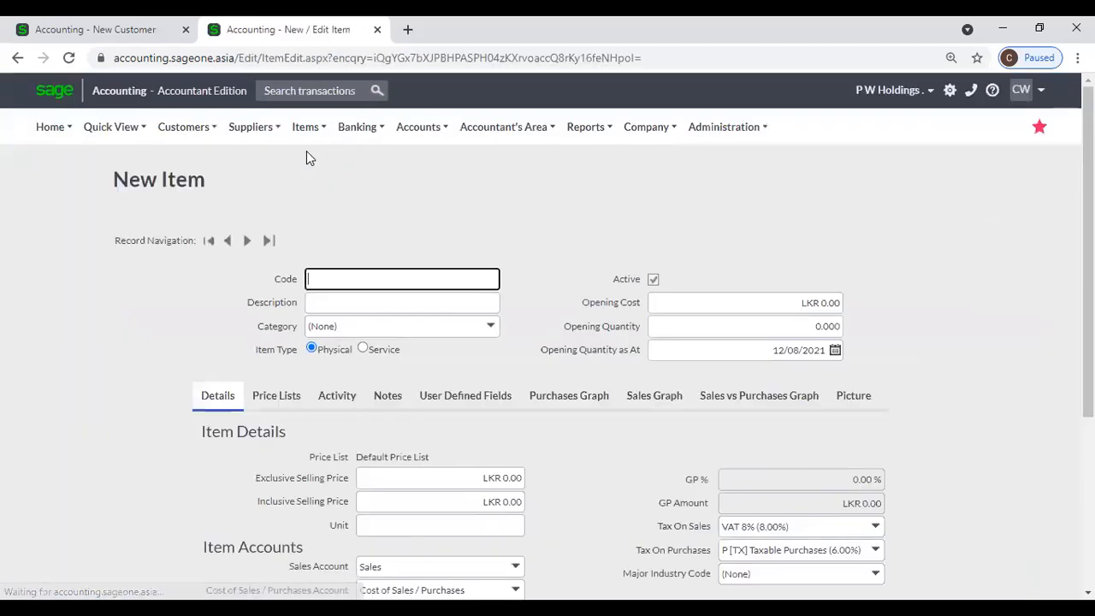
Step: Open the Sales by Item report's filter page and check the starting item category options without choosing one
mouse_move(302, 139)
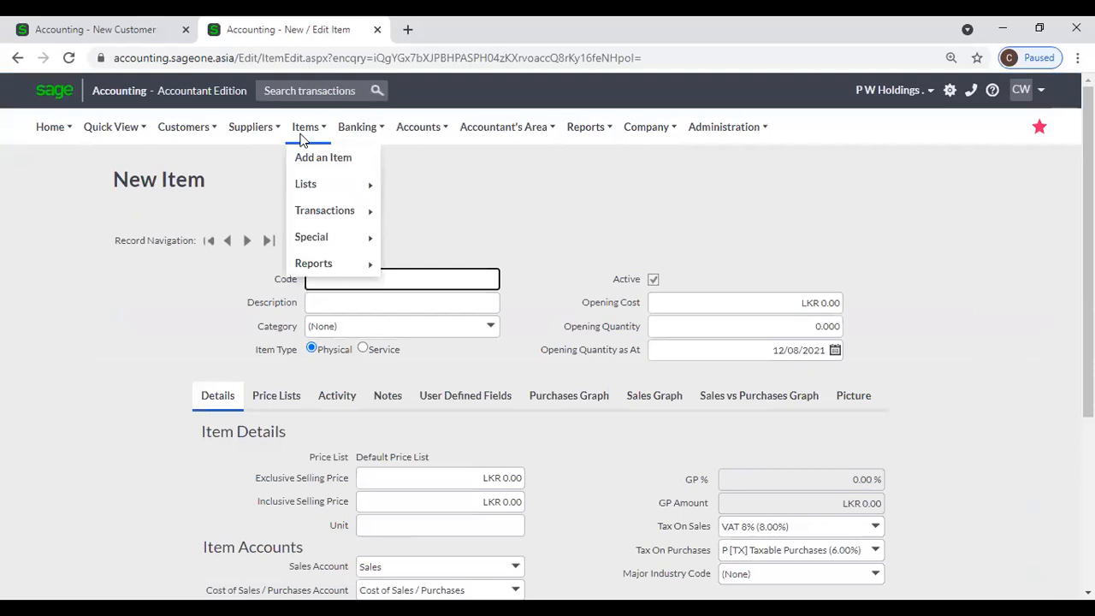
mouse_move(313, 267)
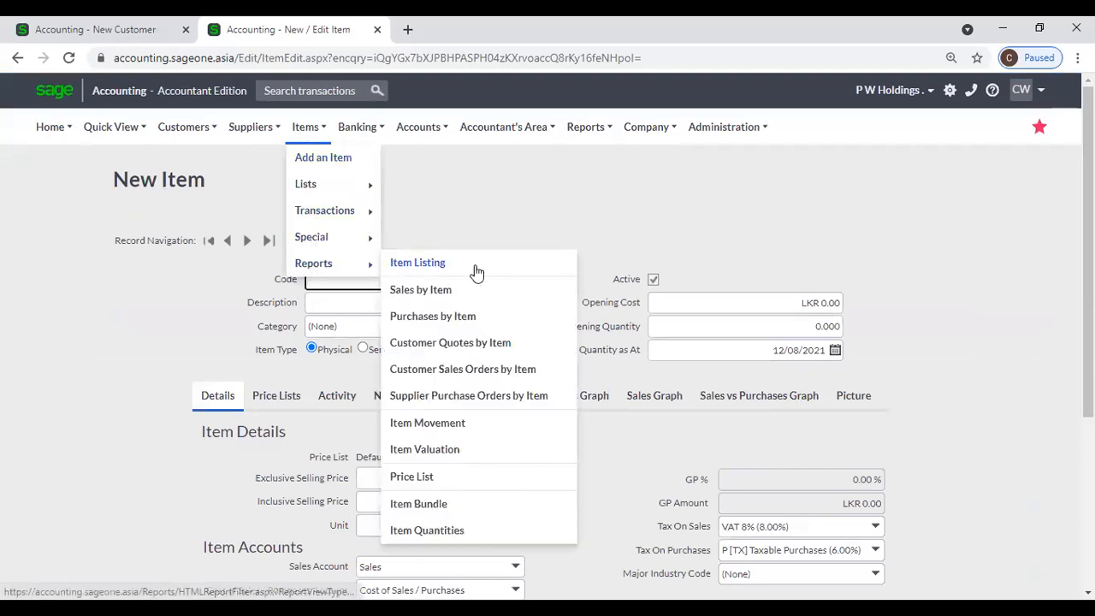
left_click(448, 290)
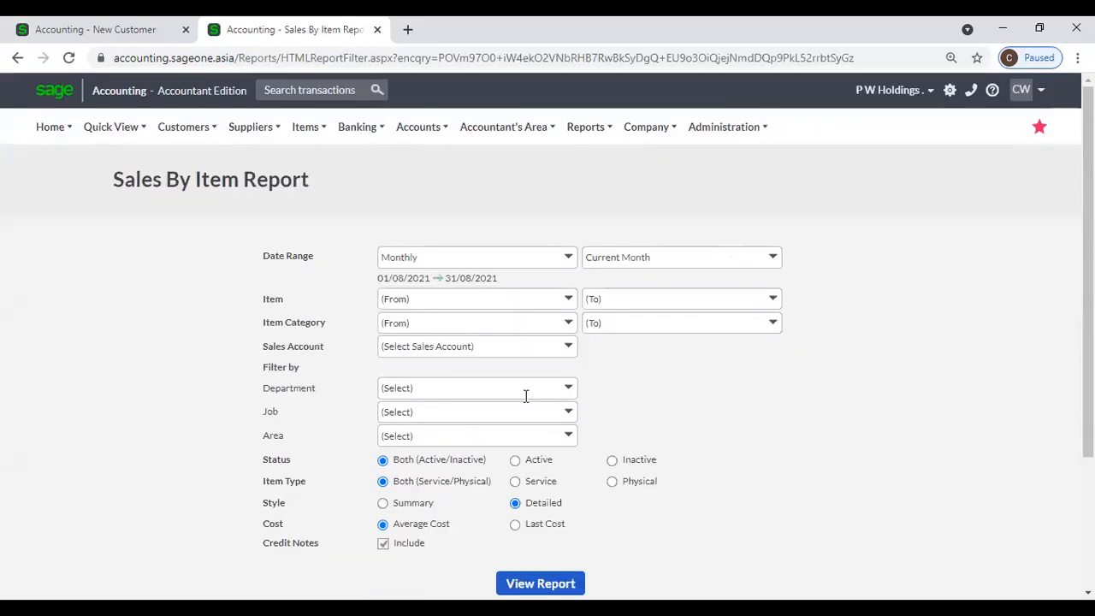
left_click(568, 324)
left_click(255, 246)
Step: Open the List of Item Bundles
mouse_move(315, 136)
mouse_move(327, 212)
mouse_move(338, 187)
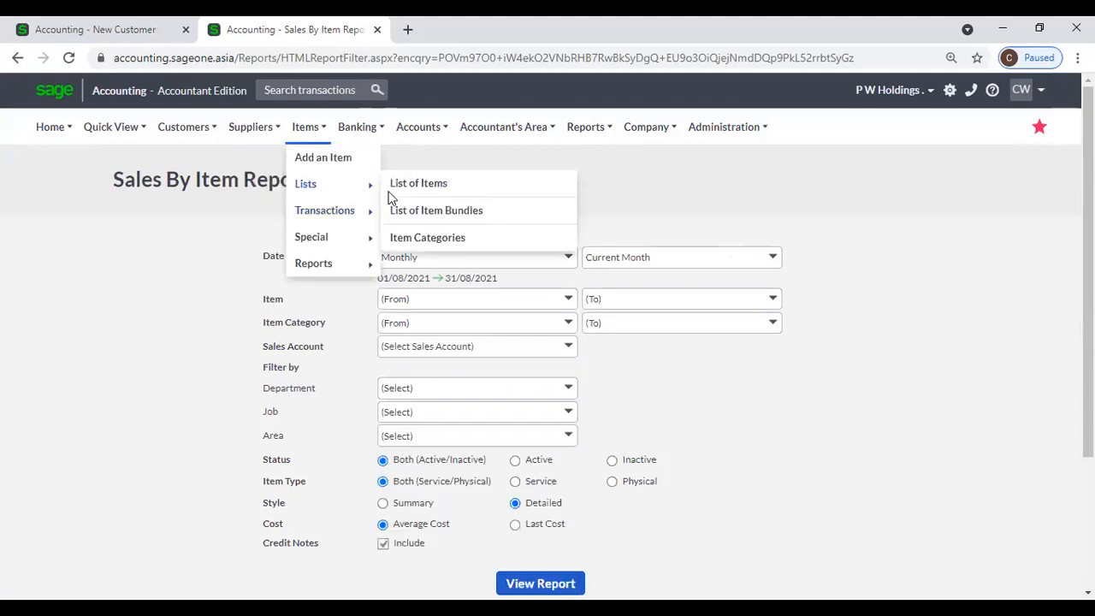
left_click(459, 214)
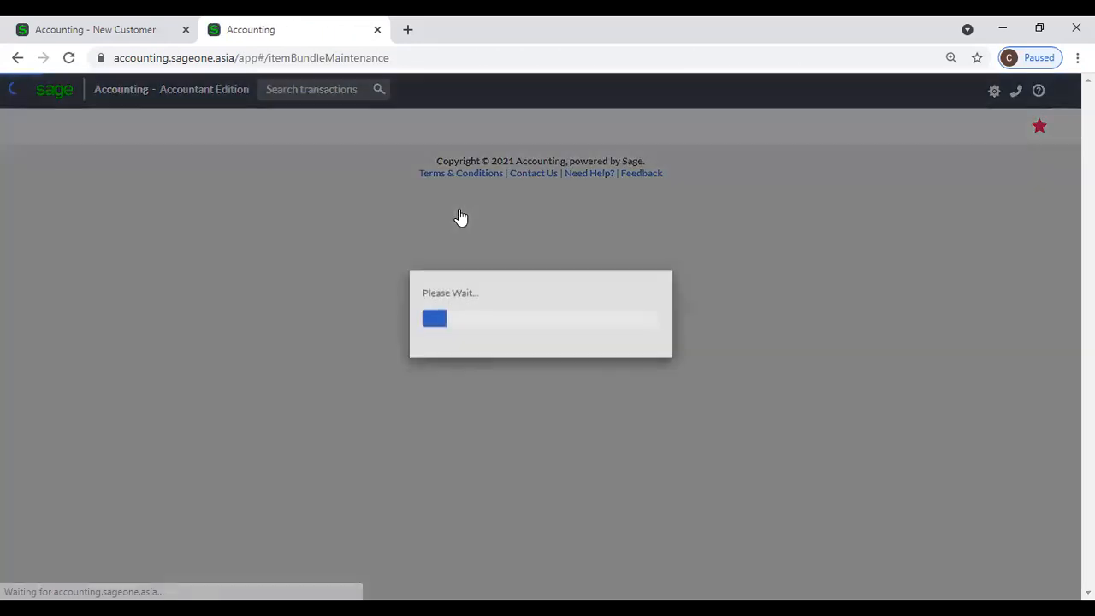
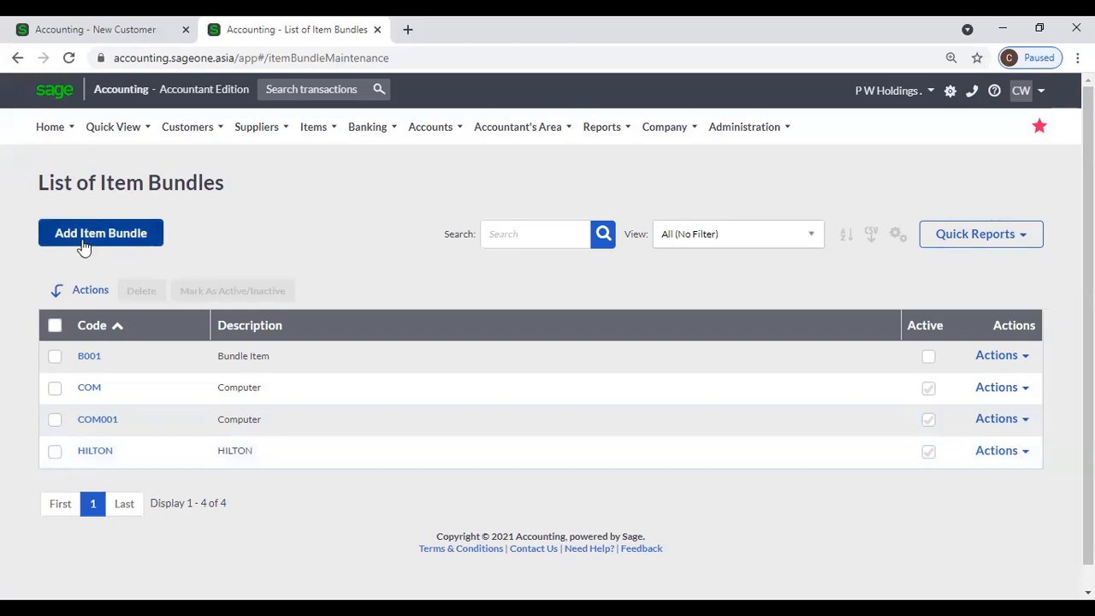
Step: Open the Computer bundle COM001 for editing and insert another blank item line below Monitor
left_click(87, 418)
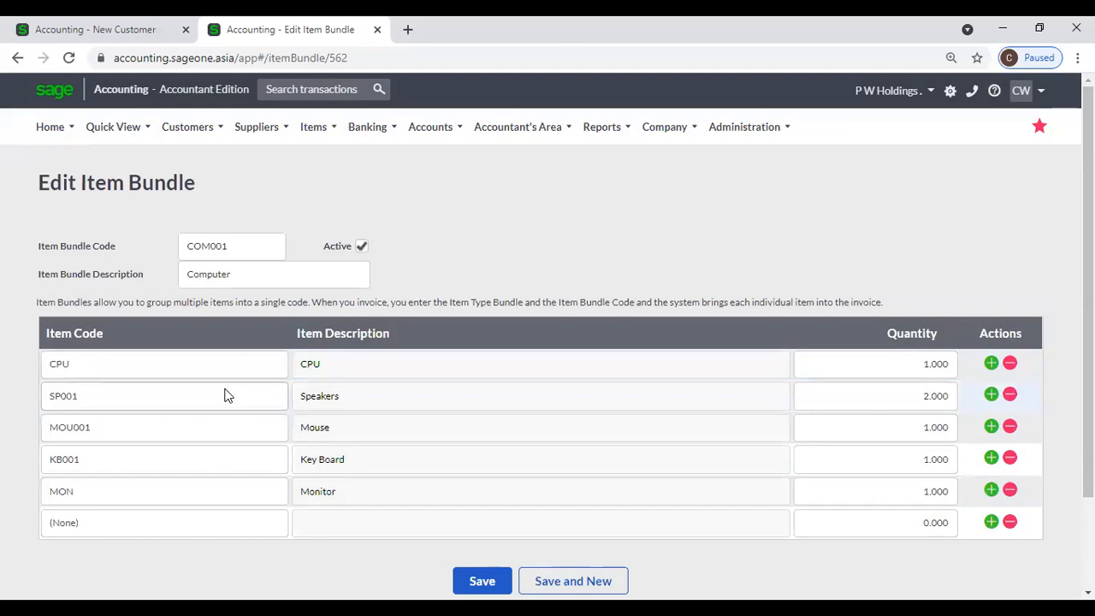
left_click(991, 489)
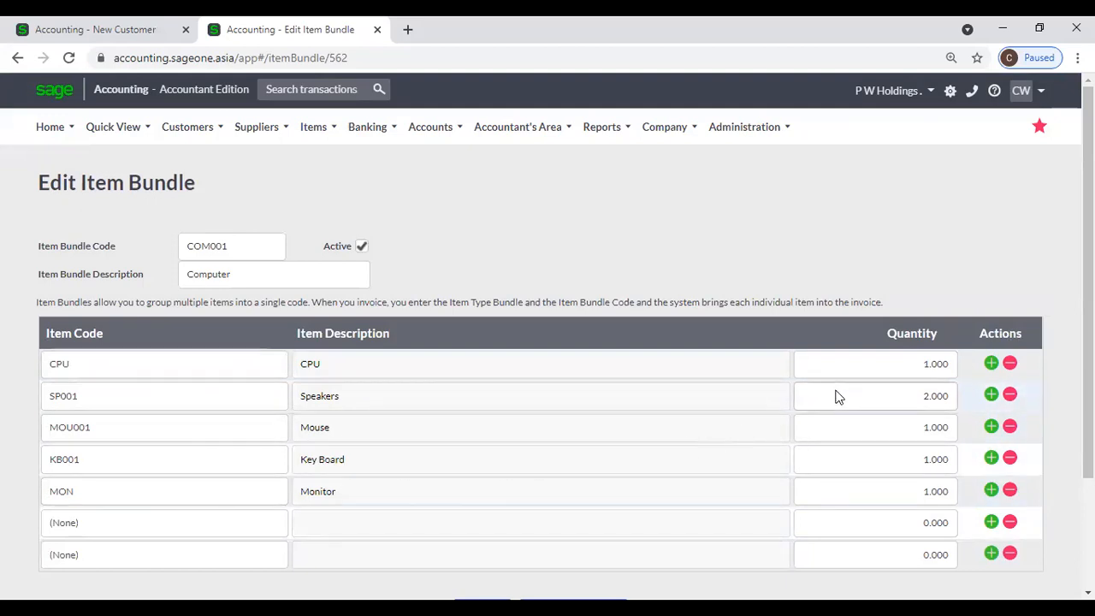
scroll(795, 411, "down", 3)
scroll(539, 289, "up", 3)
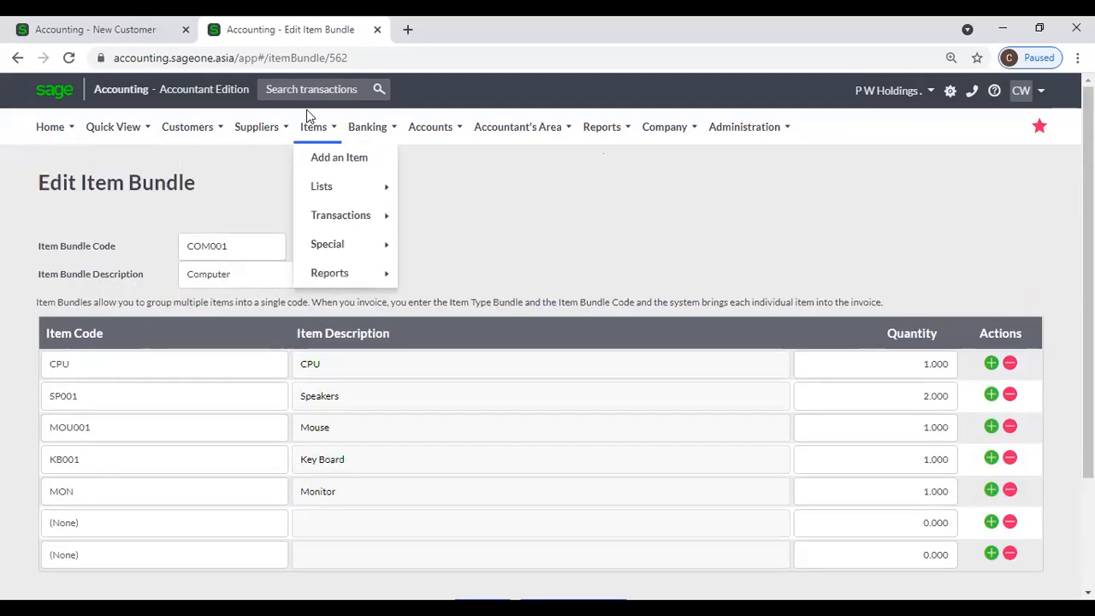
Step: Open the Customer Quotes list and start a new quote
mouse_move(183, 112)
mouse_move(195, 289)
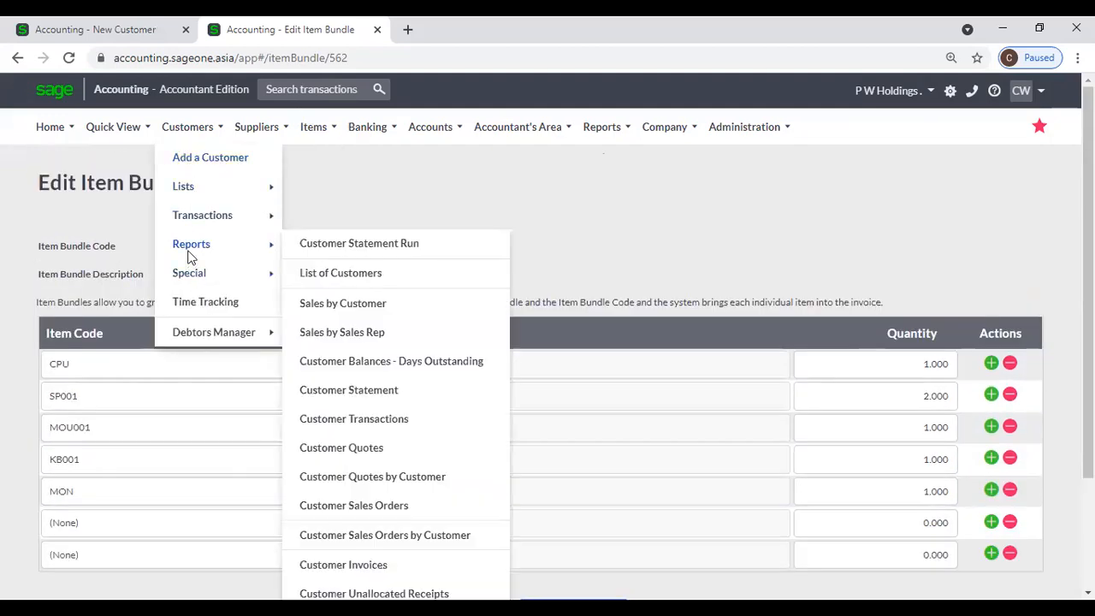
mouse_move(214, 218)
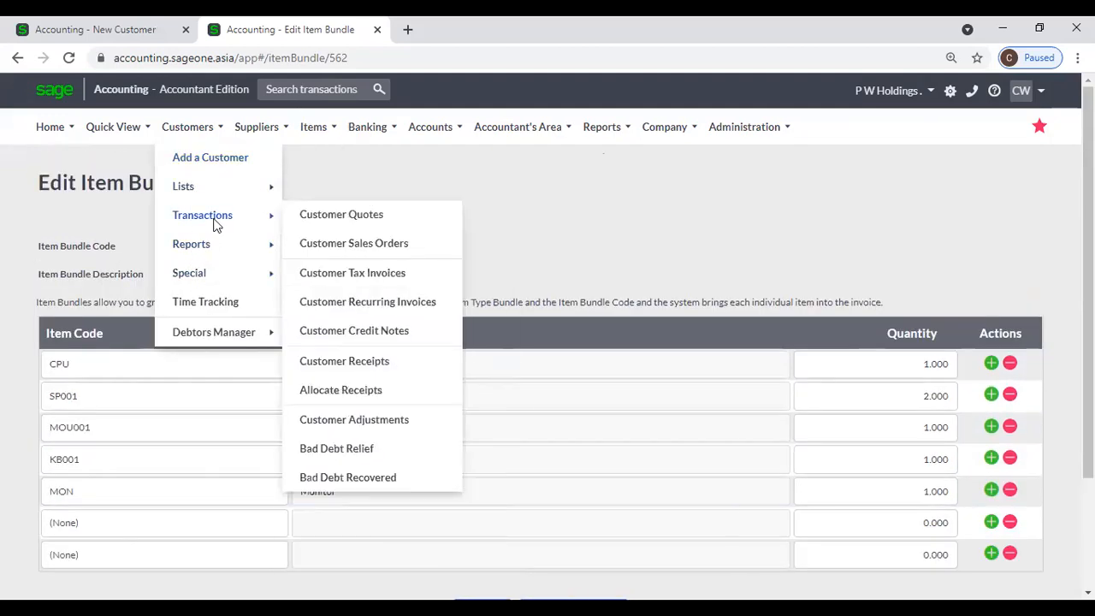
left_click(330, 219)
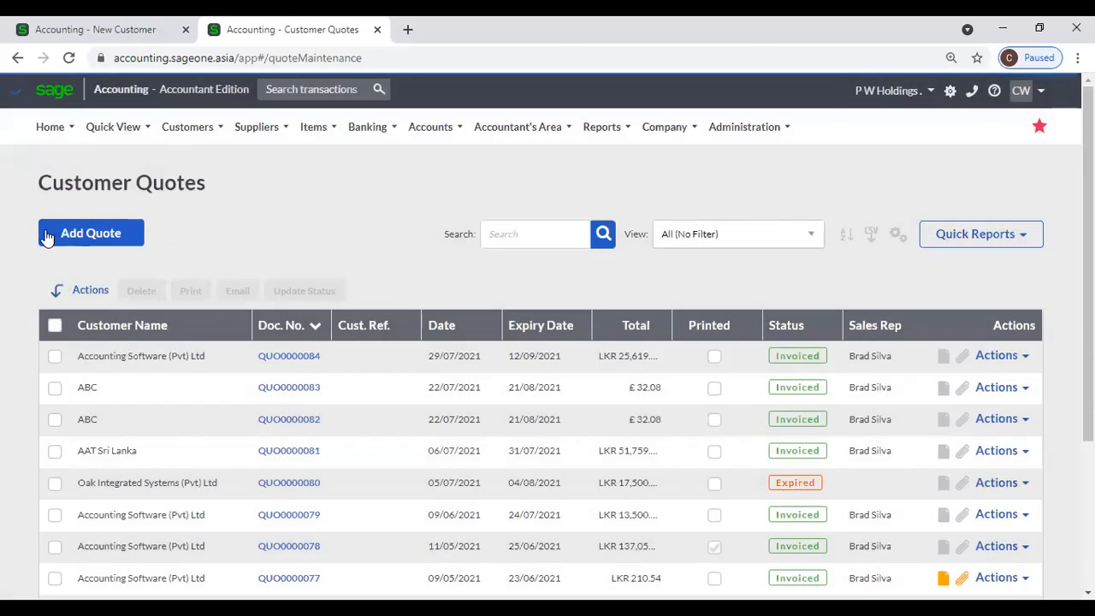
left_click(47, 237)
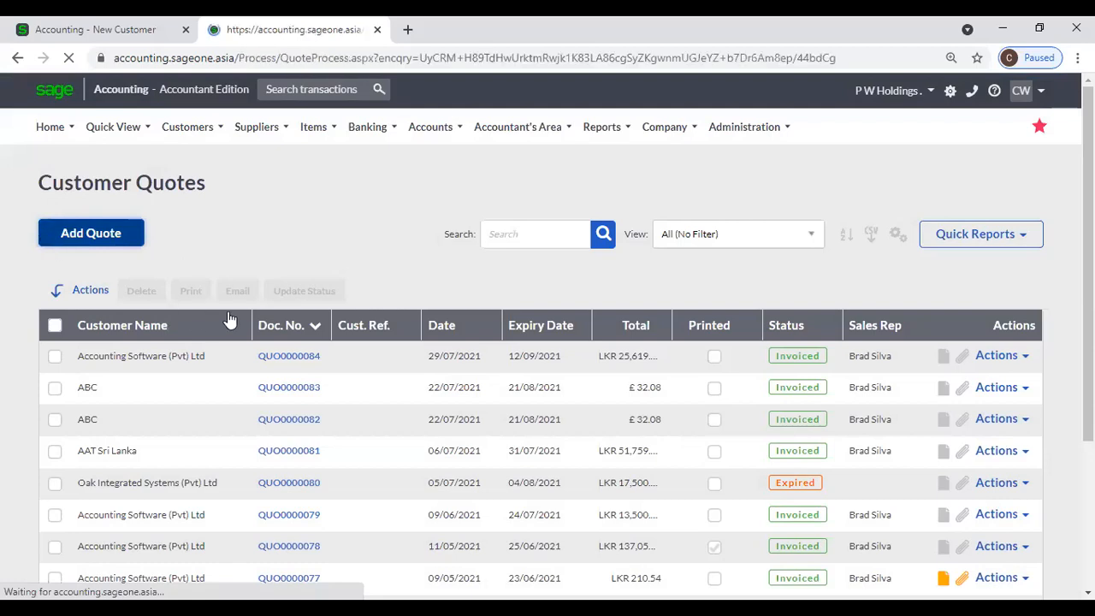
Step: Set the first quote line's type to Bundle and select the bundle COM - Computer
scroll(325, 385, "down", 4)
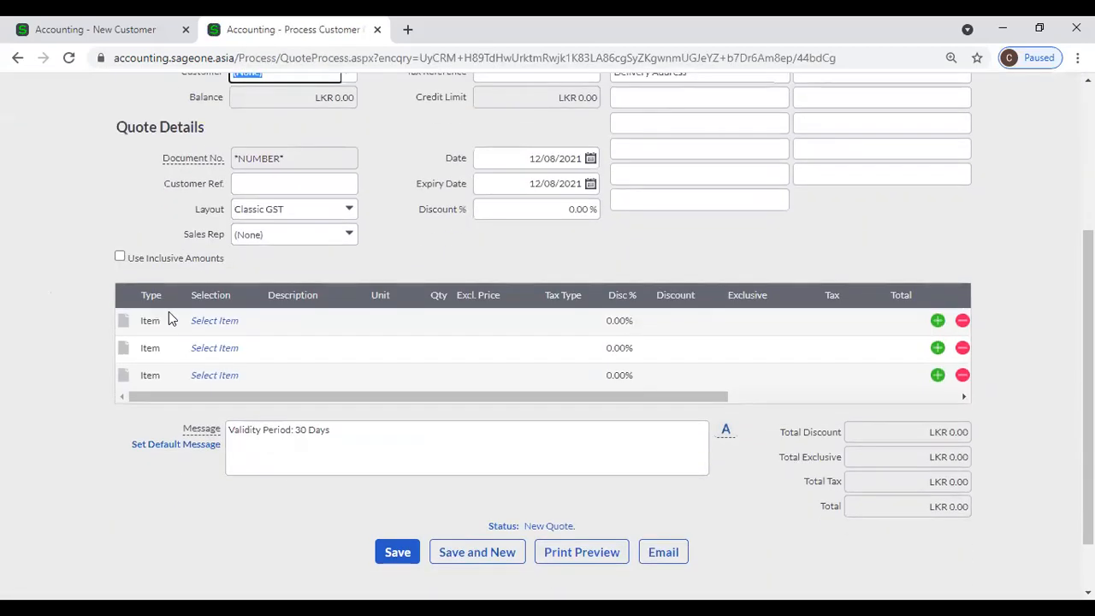
left_click(169, 326)
left_click(174, 320)
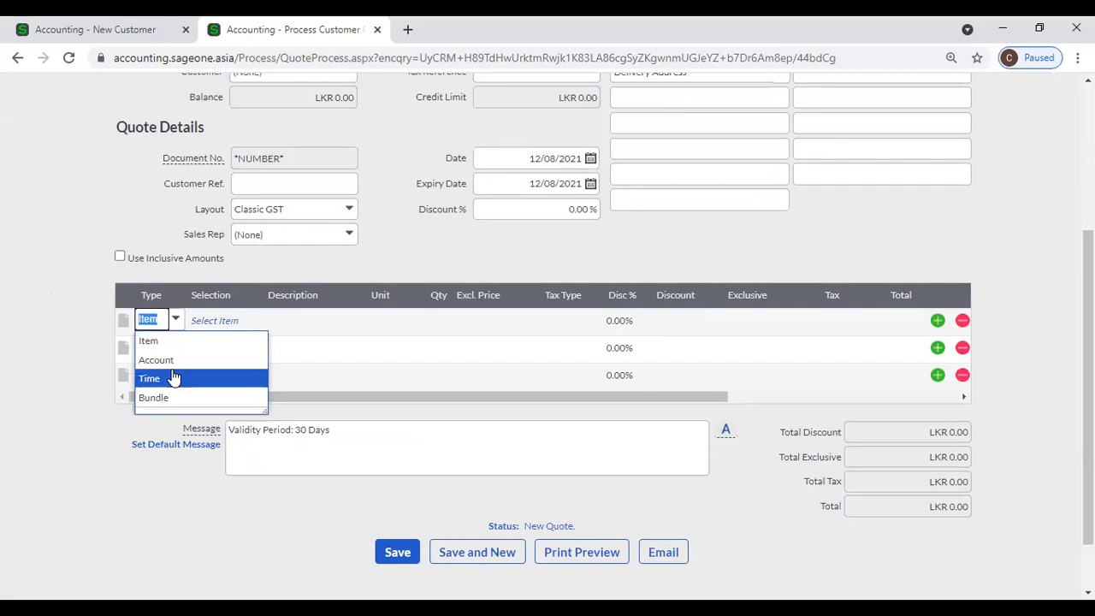
left_click(171, 399)
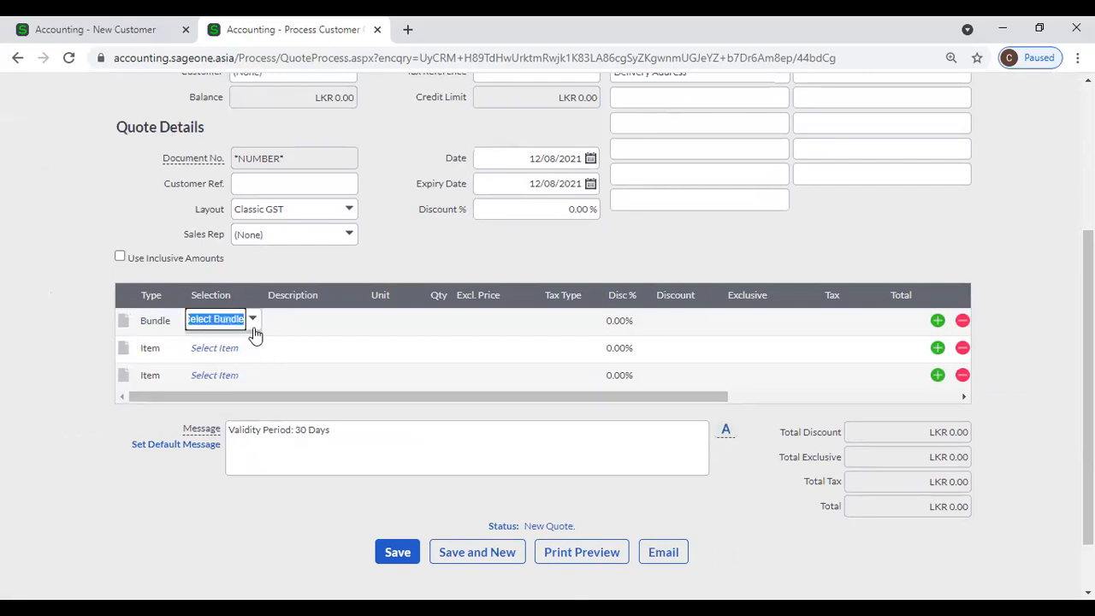
type("co")
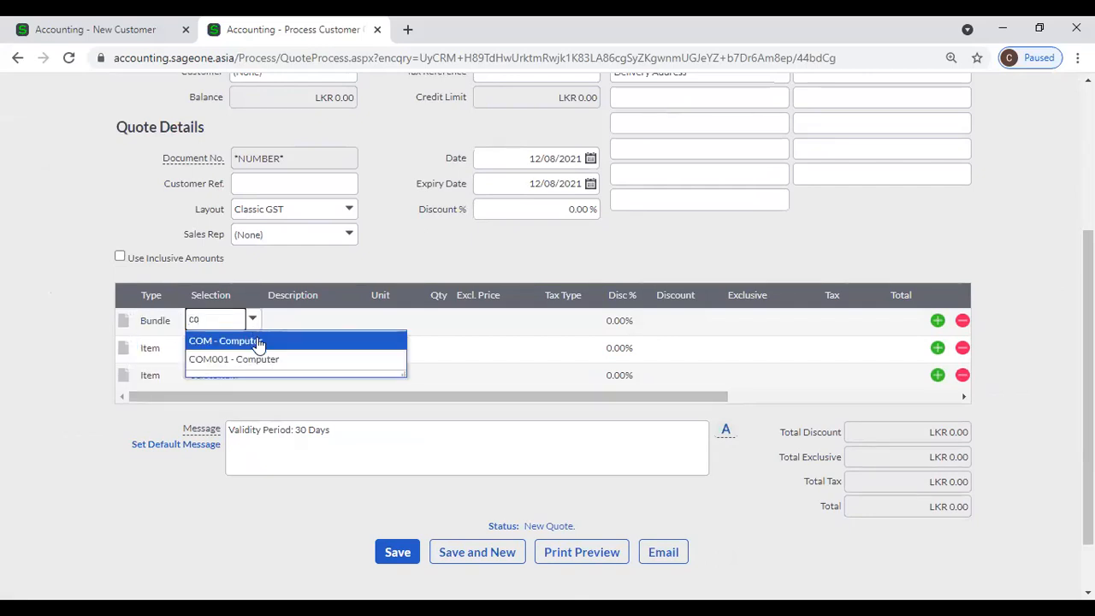
left_click(255, 340)
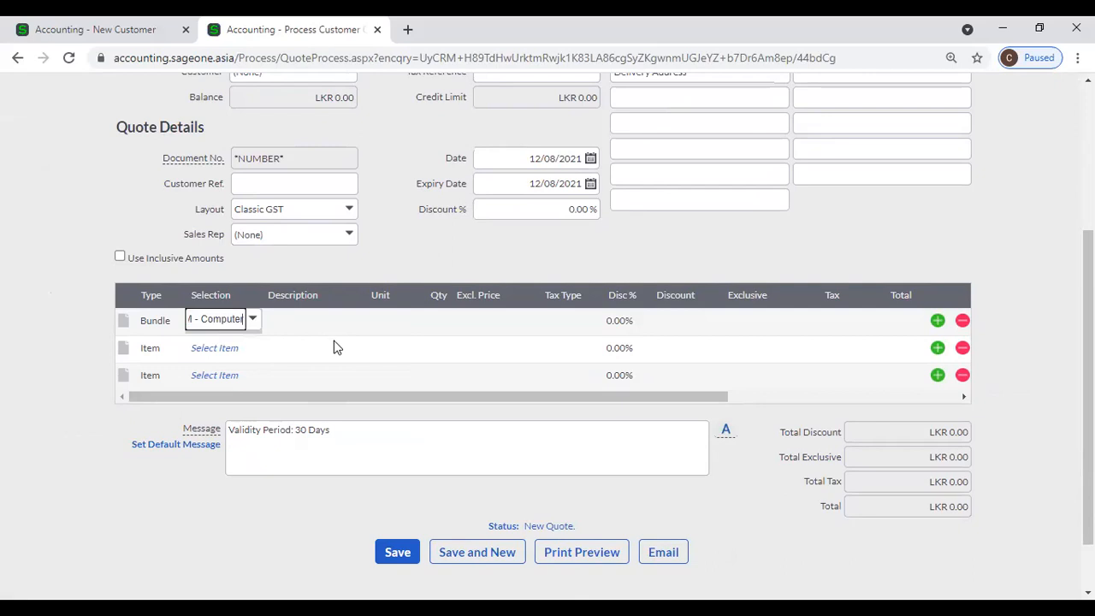
scroll(392, 381, "up", 3)
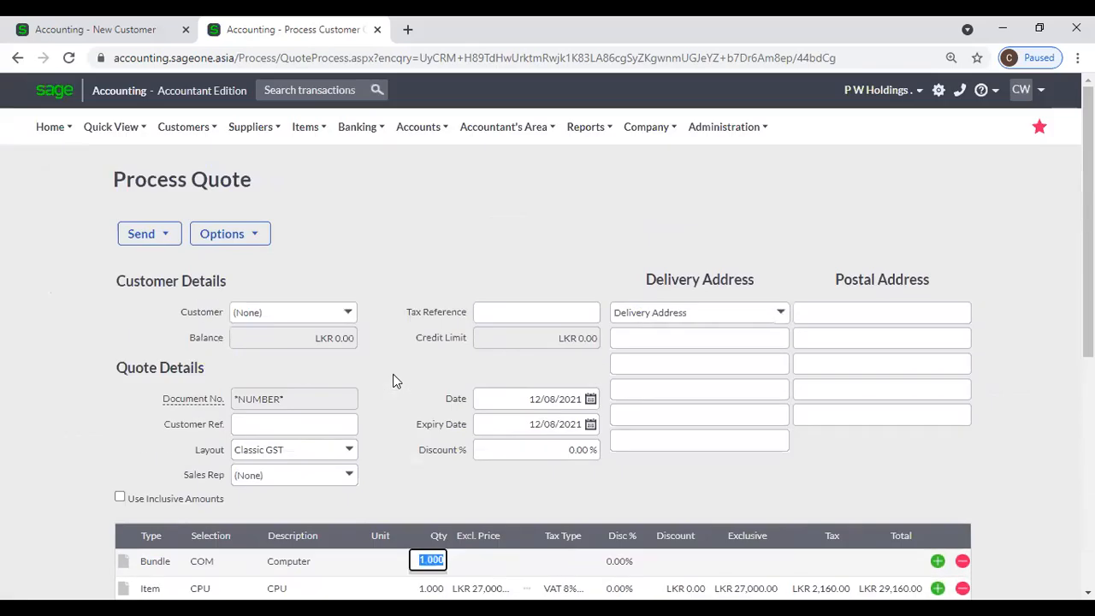
Step: Open the Item Adjustments wizard
left_click(306, 127)
mouse_move(310, 189)
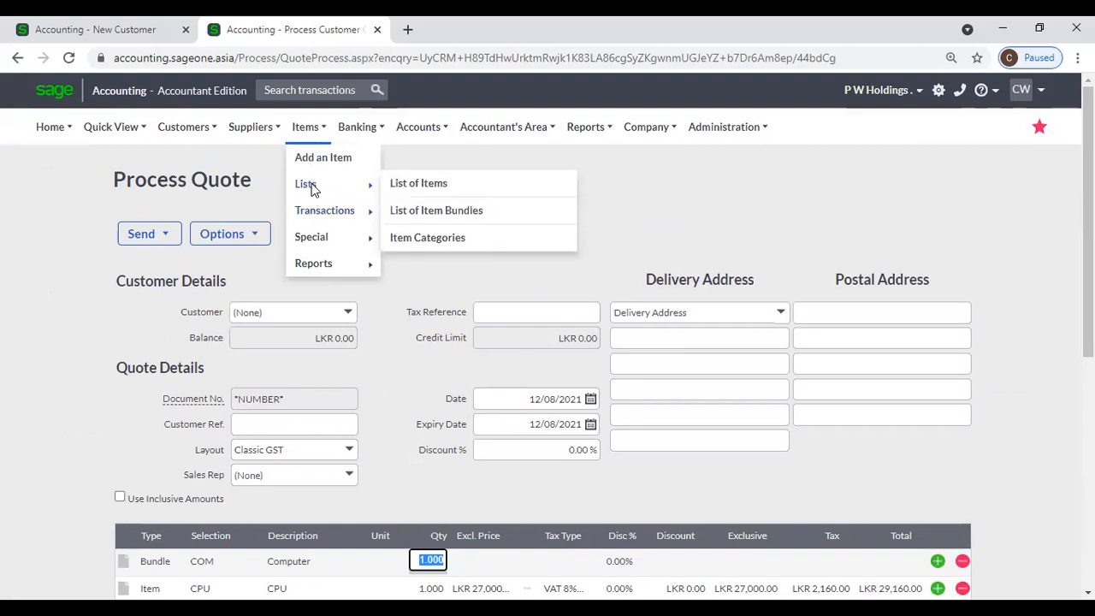
mouse_move(324, 216)
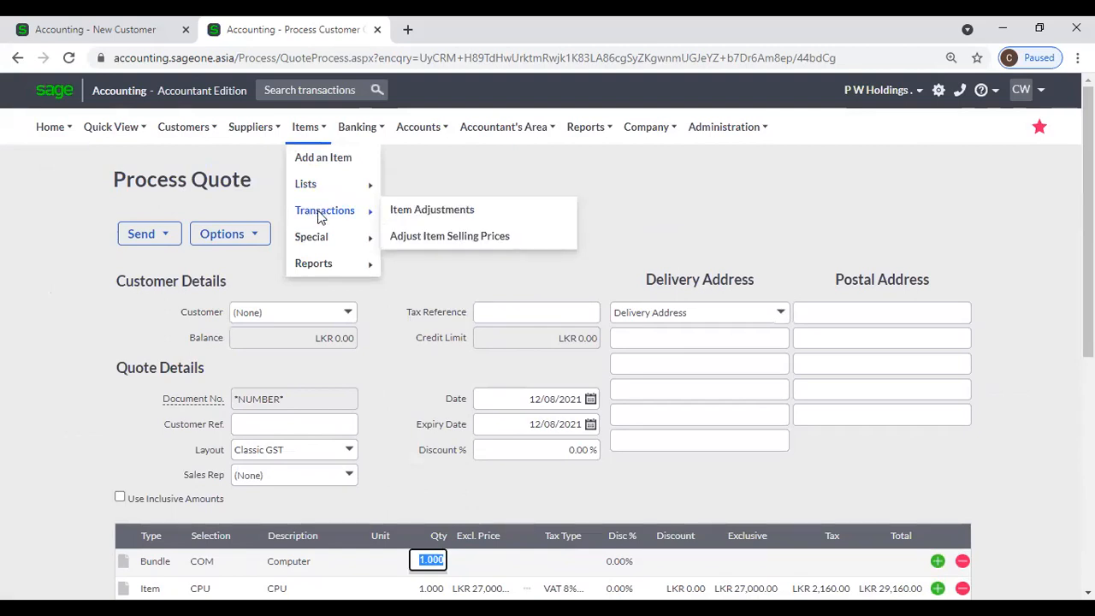
left_click(428, 207)
left_click(624, 149)
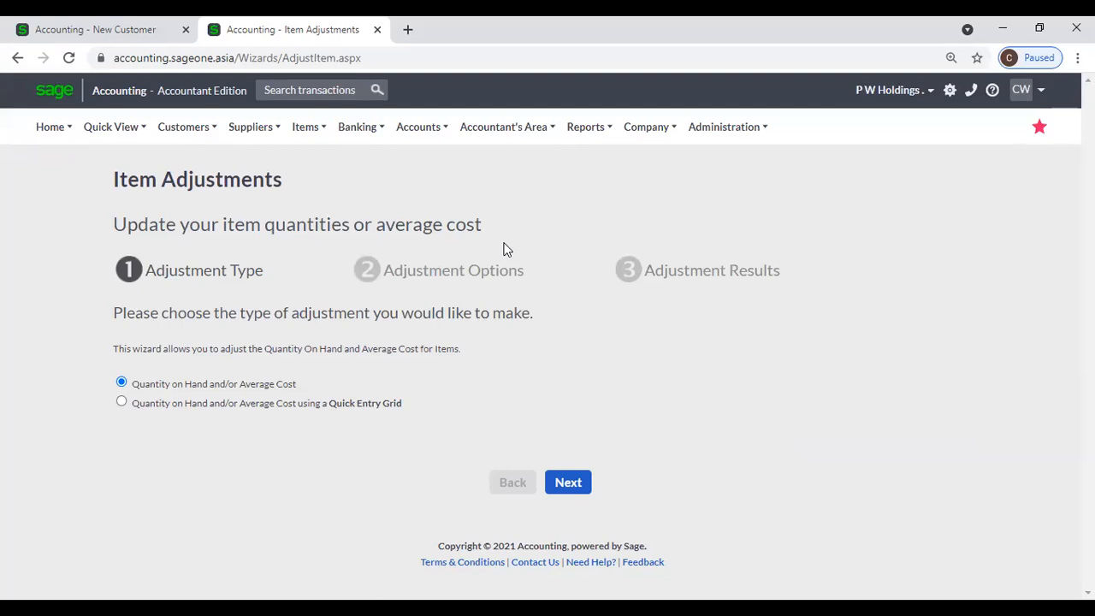
Step: Choose the Quantity on Hand and/or Average Cost adjustment type without the quick entry grid and continue to the adjustment options
left_click(308, 129)
mouse_move(308, 212)
left_click(121, 403)
left_click(121, 382)
left_click(569, 483)
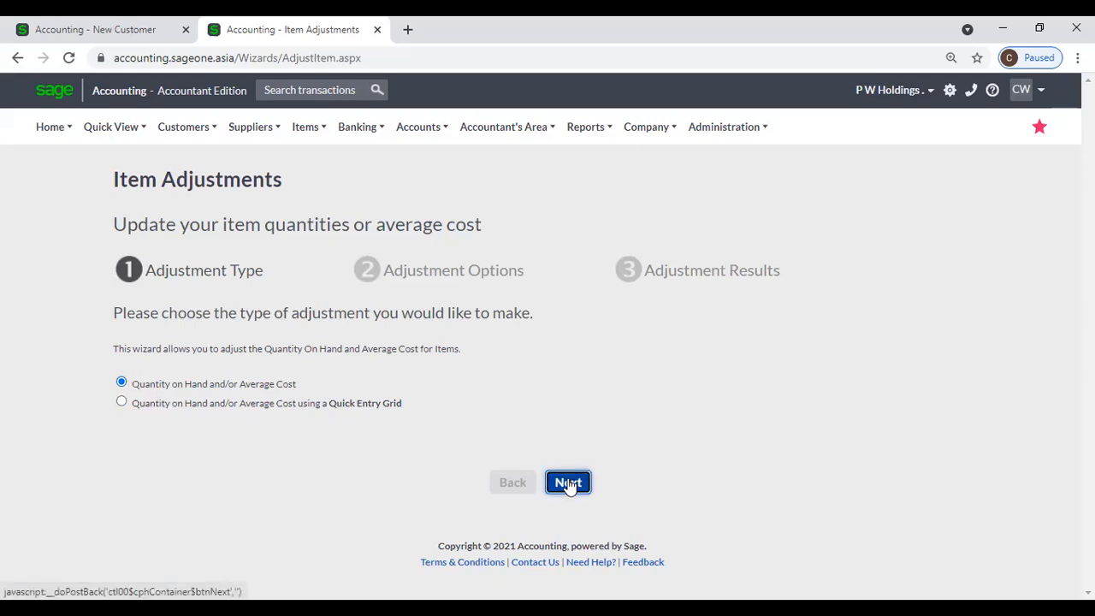
scroll(403, 411, "down", 2)
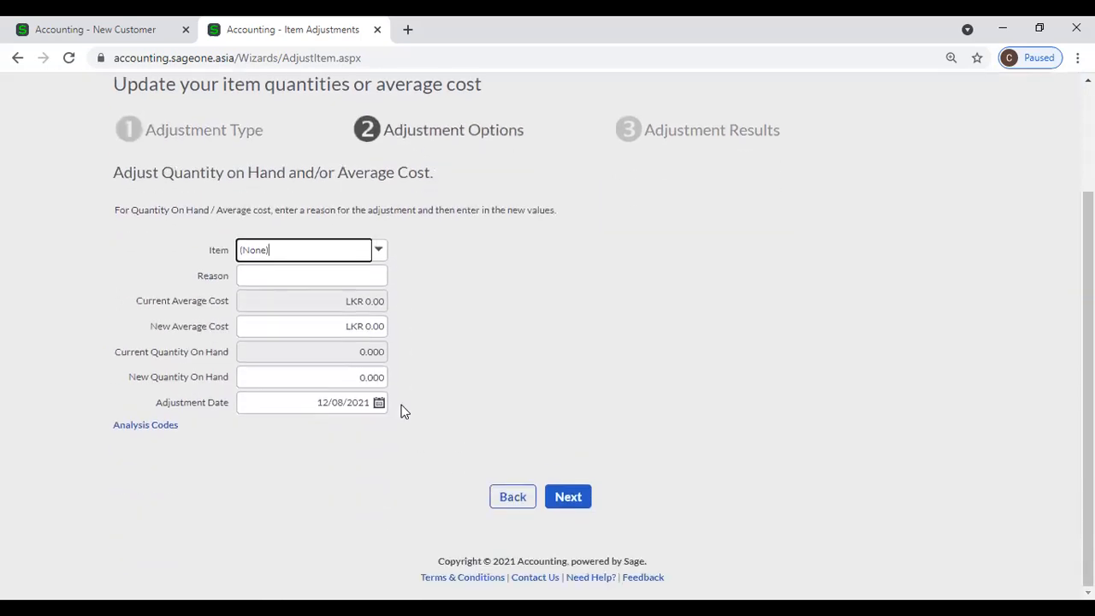
left_click(379, 252)
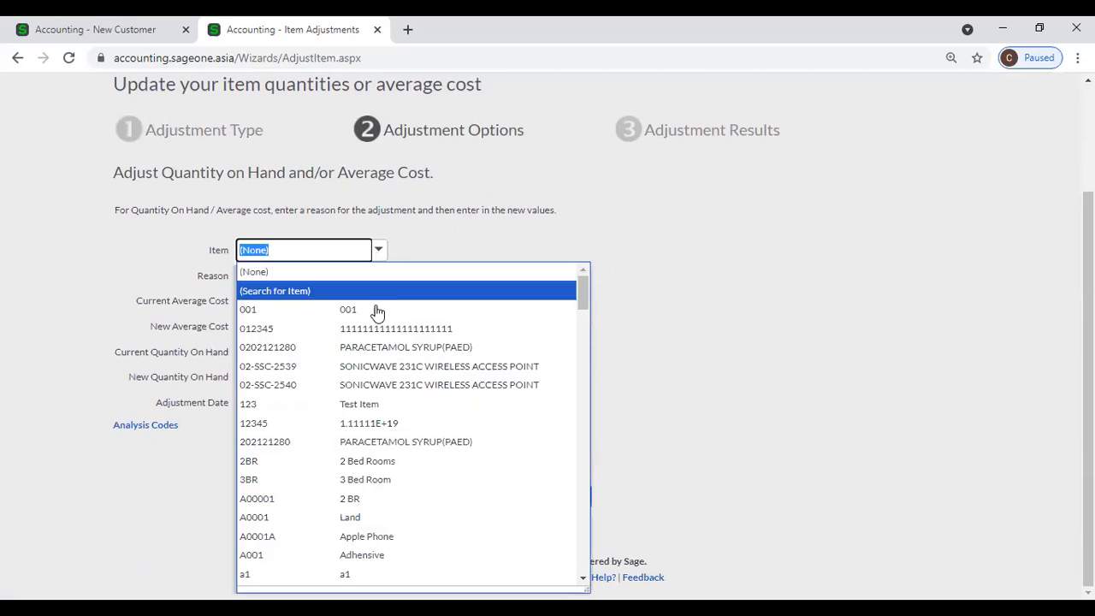
left_click(379, 351)
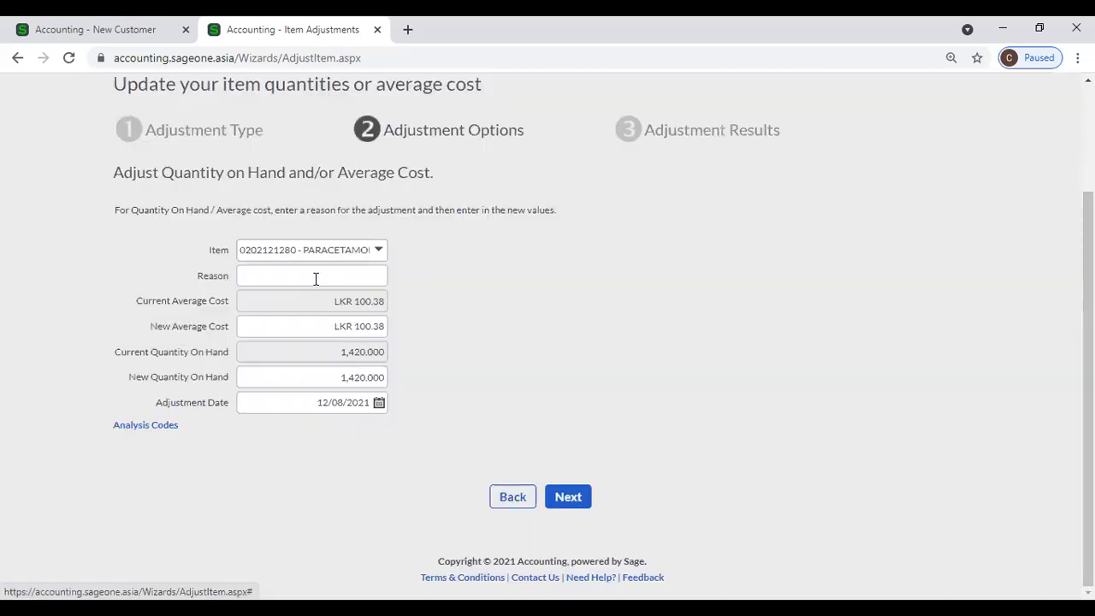
left_click(316, 277)
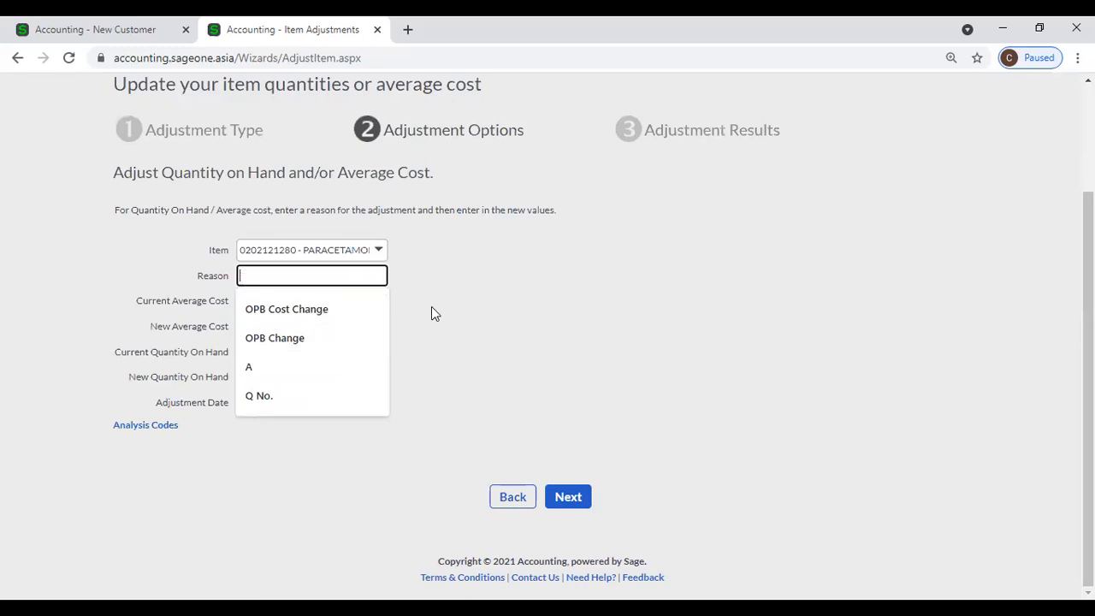
type("Audit")
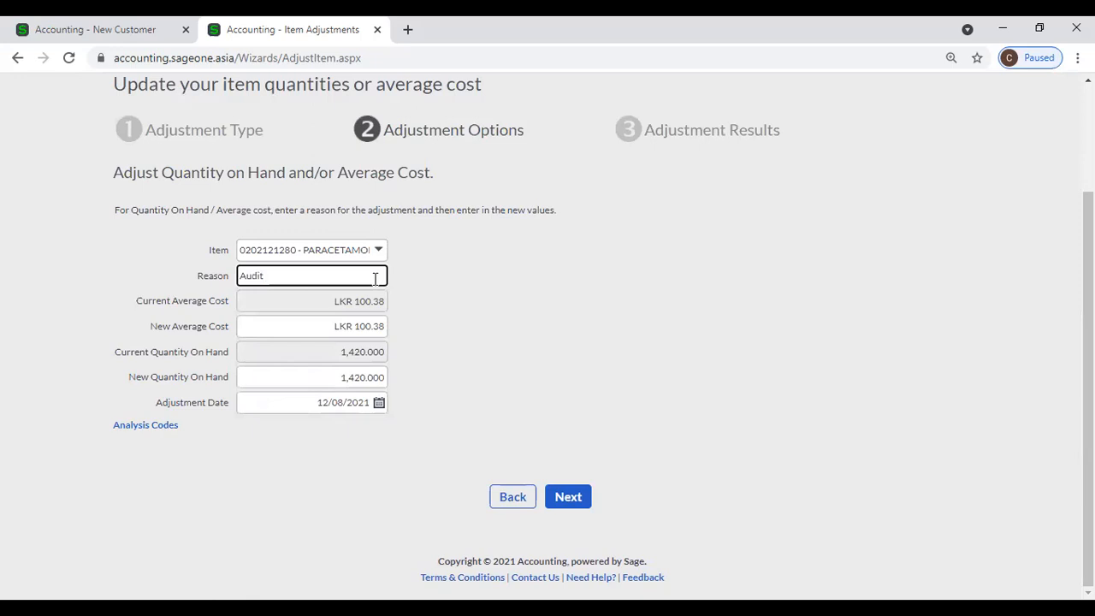
Step: Set the item's new quantity on hand to 1400 and expand the adjustment's analysis codes
left_click(358, 330)
left_click(424, 351)
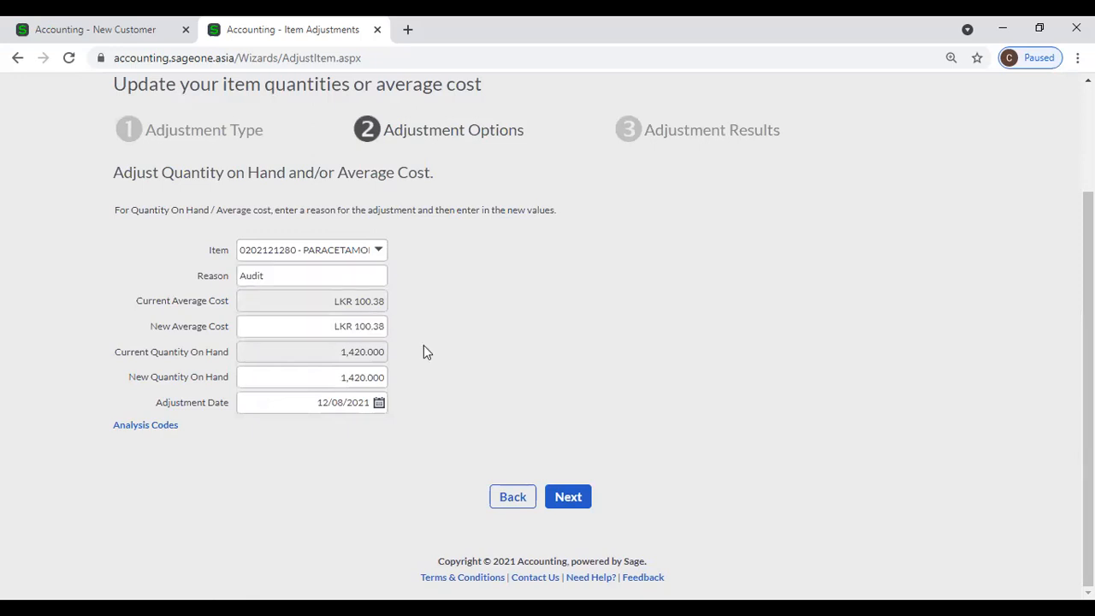
left_click(355, 381)
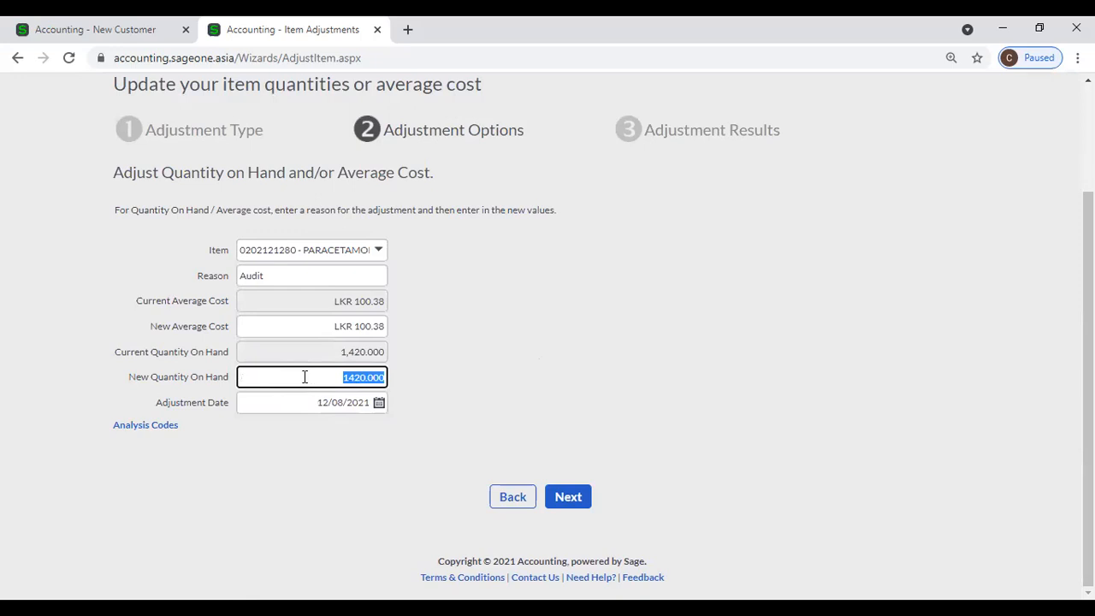
left_click(448, 385)
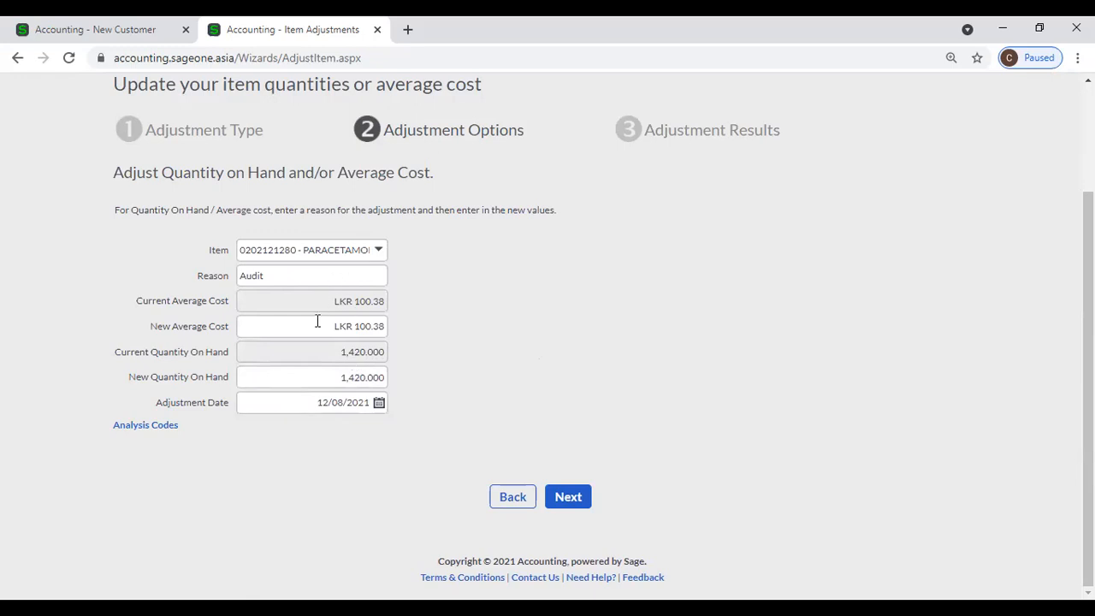
left_click(379, 377)
key("BackSpace")
type("1400")
key("Tab")
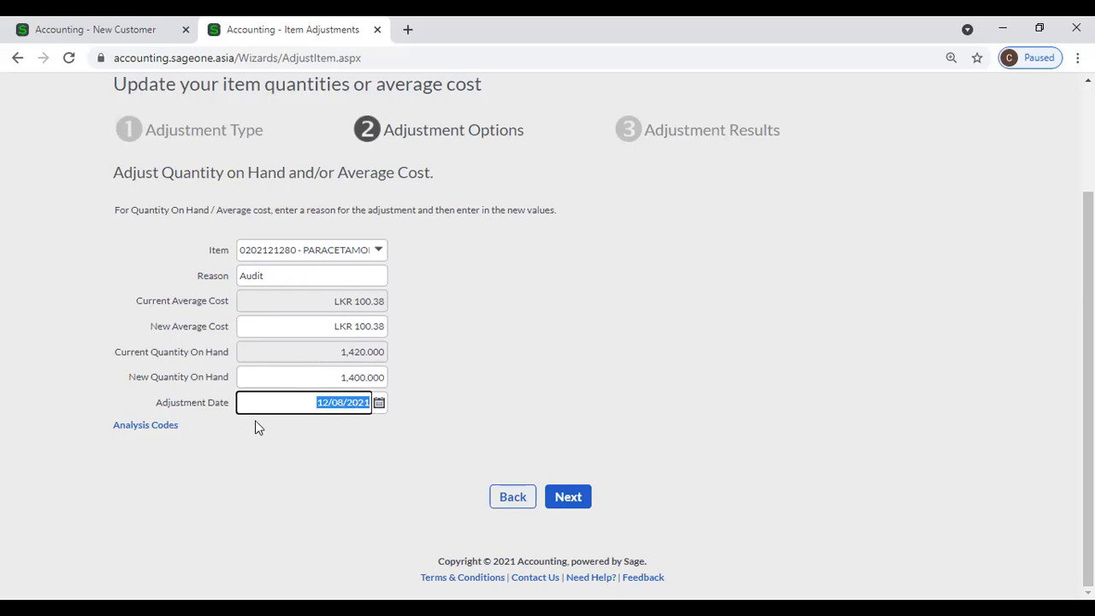
left_click(166, 426)
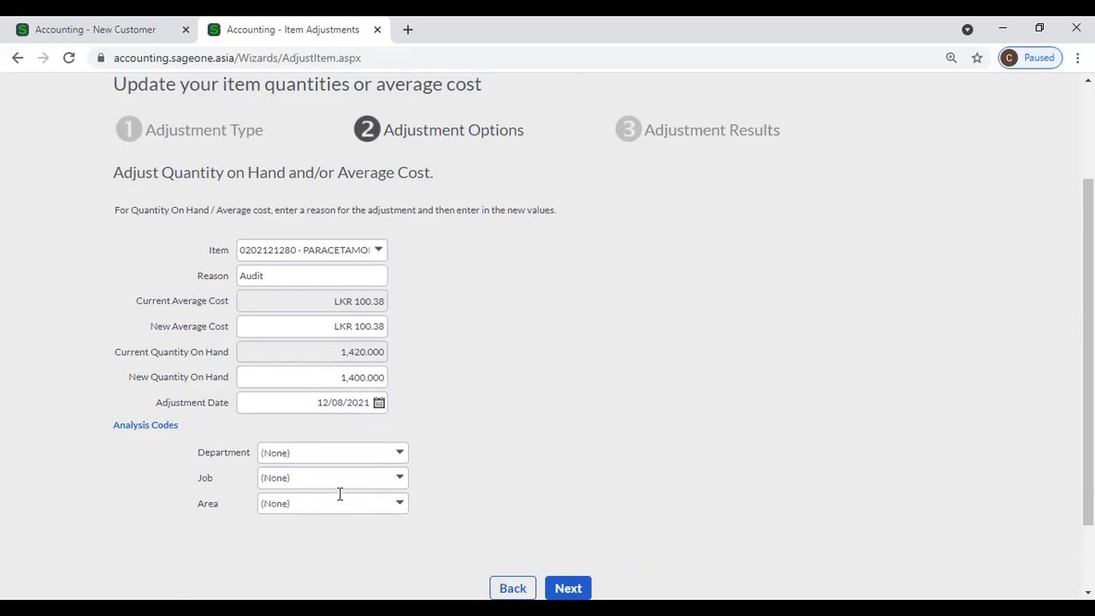
scroll(431, 374, "up", 2)
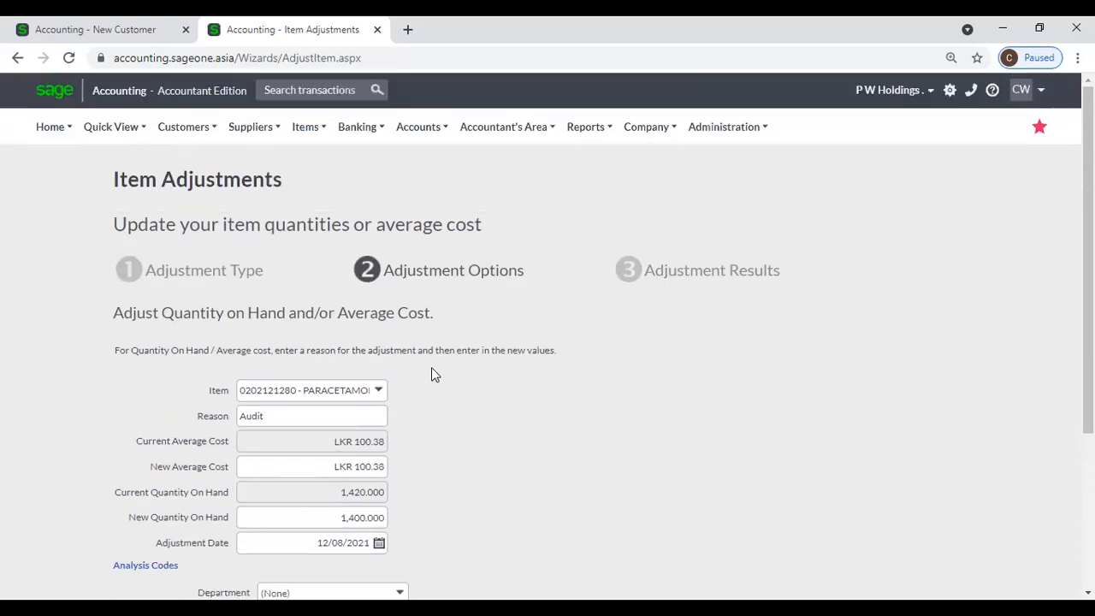
Step: Open a blank new item form in the New Customer browser tab and check its Item Adjustments Account field
key("ctrl+Tab")
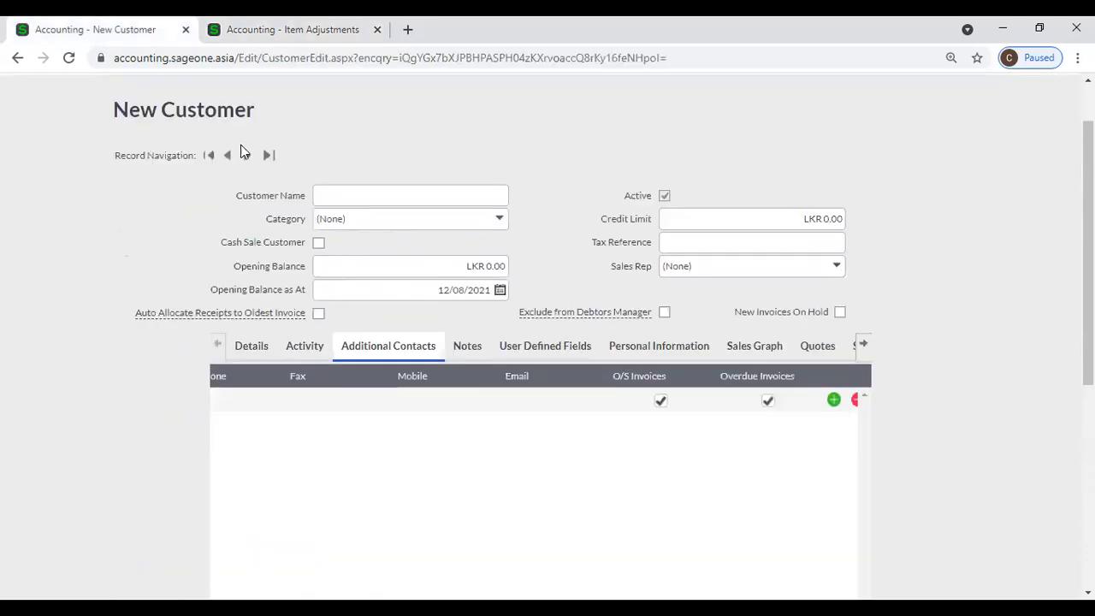
left_click(305, 127)
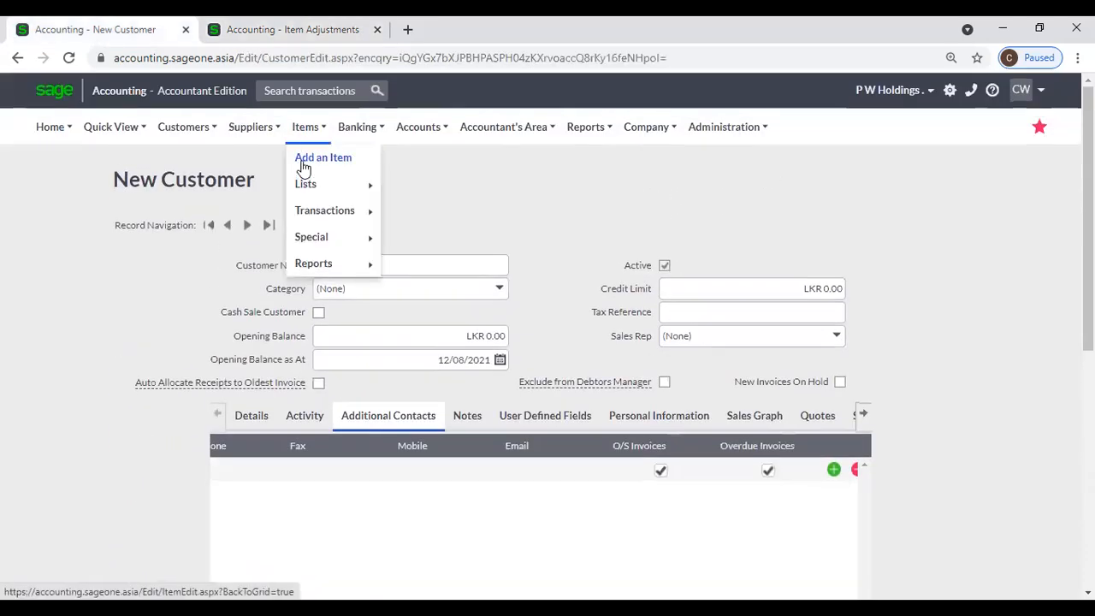
left_click(304, 165)
scroll(189, 281, "down", 3)
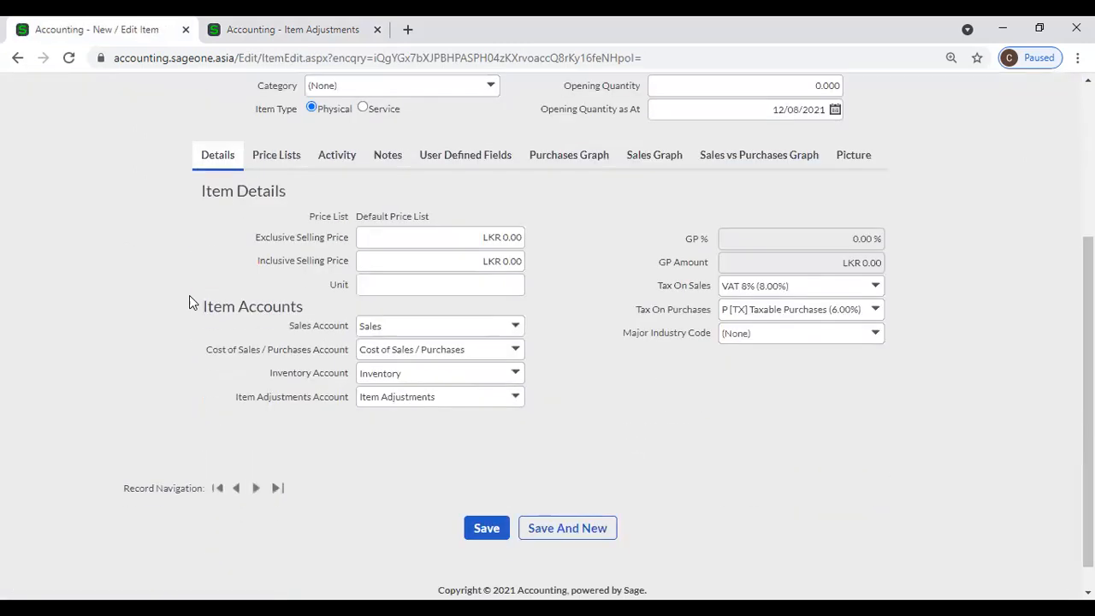
left_click(519, 400)
left_click(606, 443)
Step: Return to the Item Adjustments browser tab and review the filled-in adjustment options
left_click(348, 45)
scroll(436, 408, "down", 2)
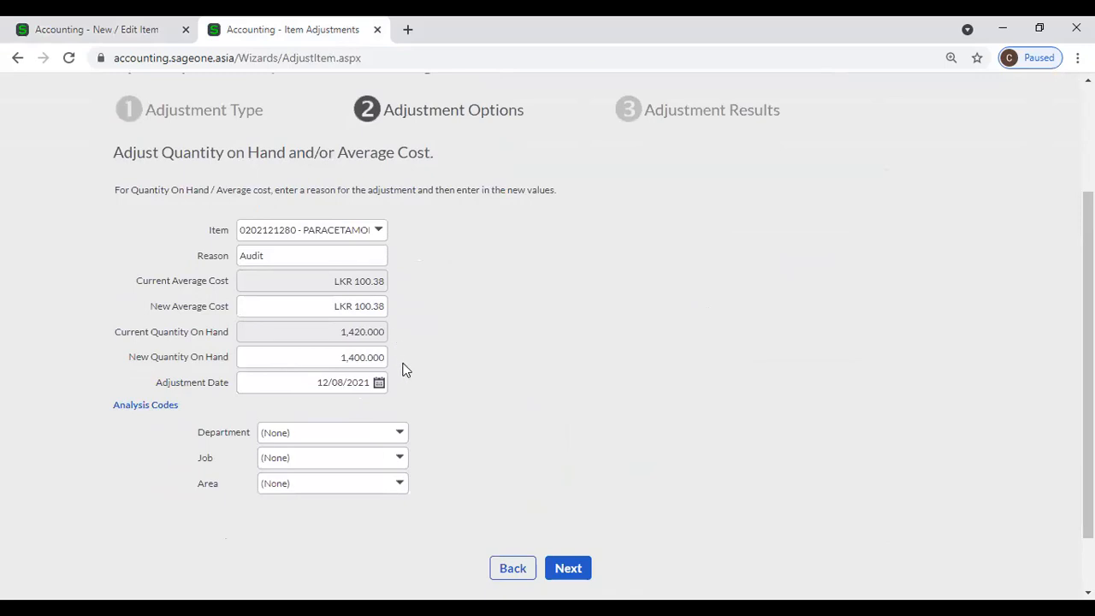
scroll(403, 373, "down", 1)
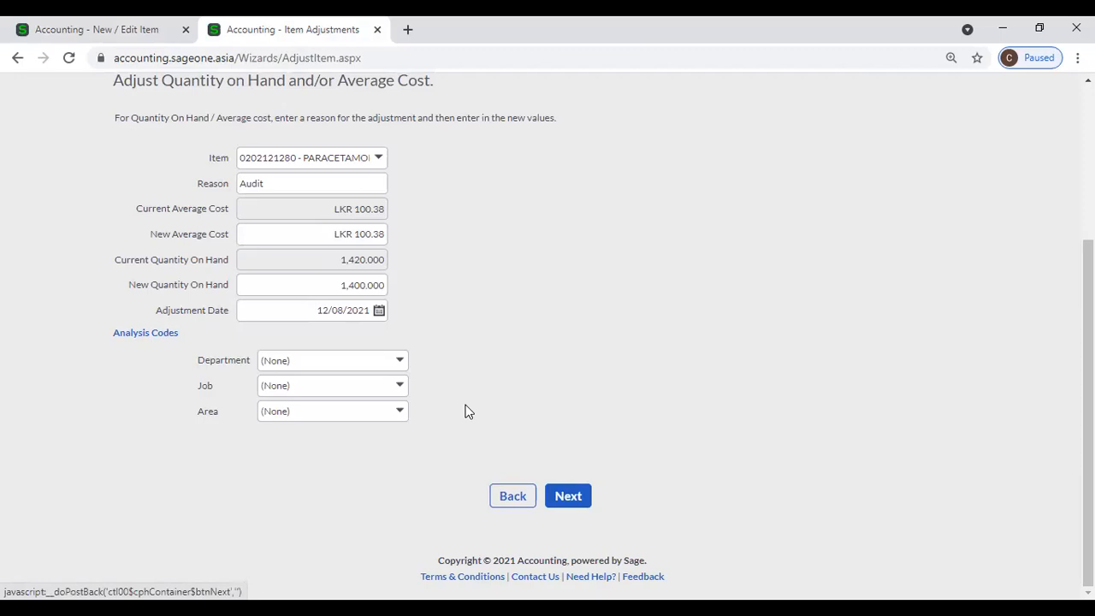
Step: Open the Adjust Item Selling Prices wizard
scroll(469, 411, "up", 3)
mouse_move(244, 135)
mouse_move(288, 137)
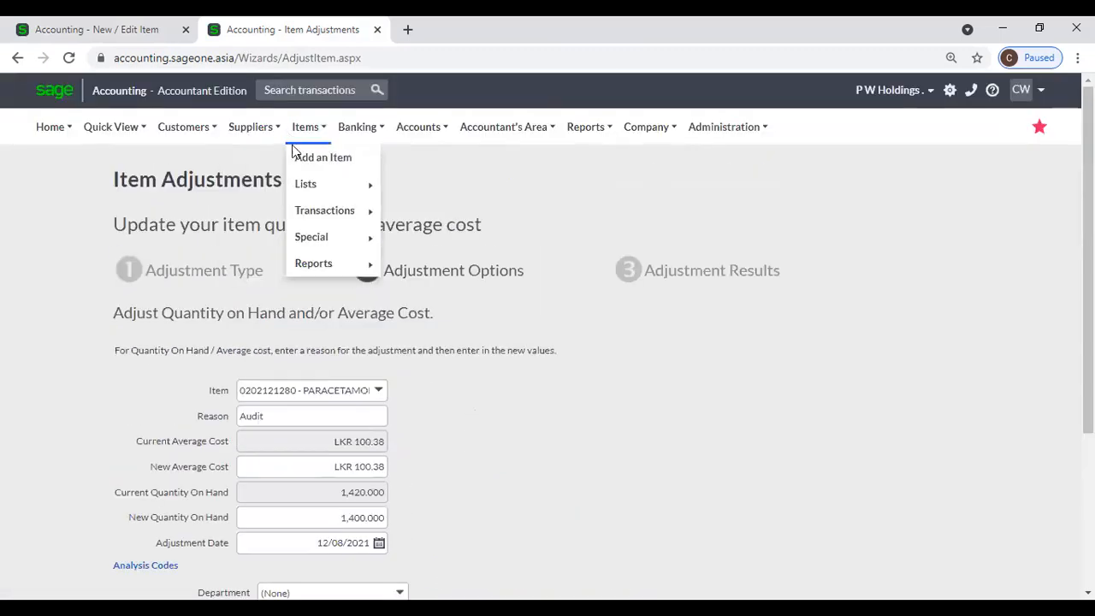
mouse_move(308, 214)
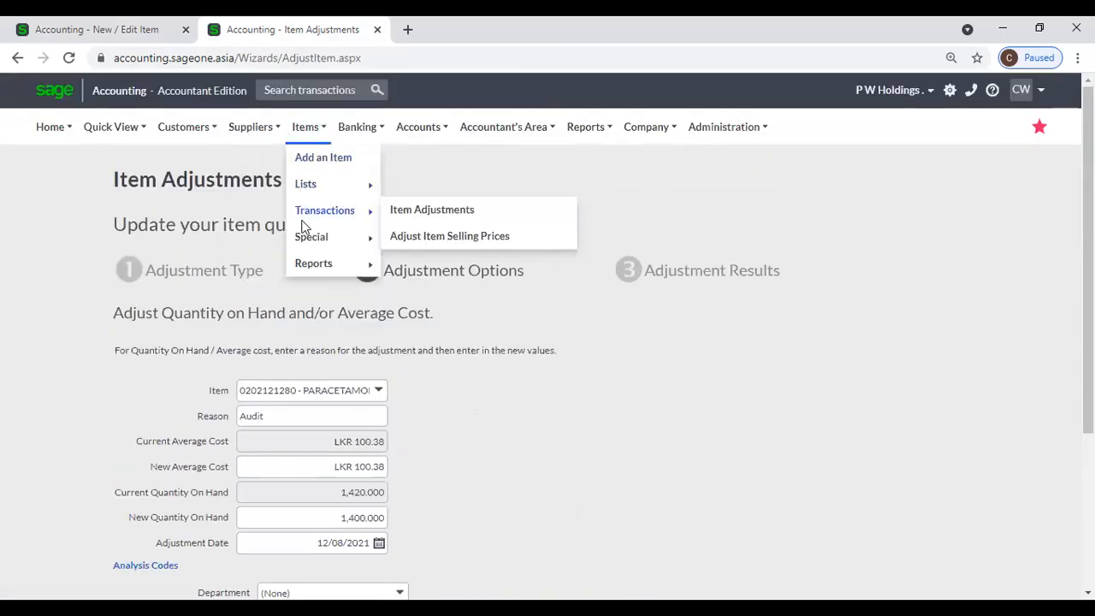
left_click(409, 240)
mouse_move(255, 137)
mouse_move(283, 211)
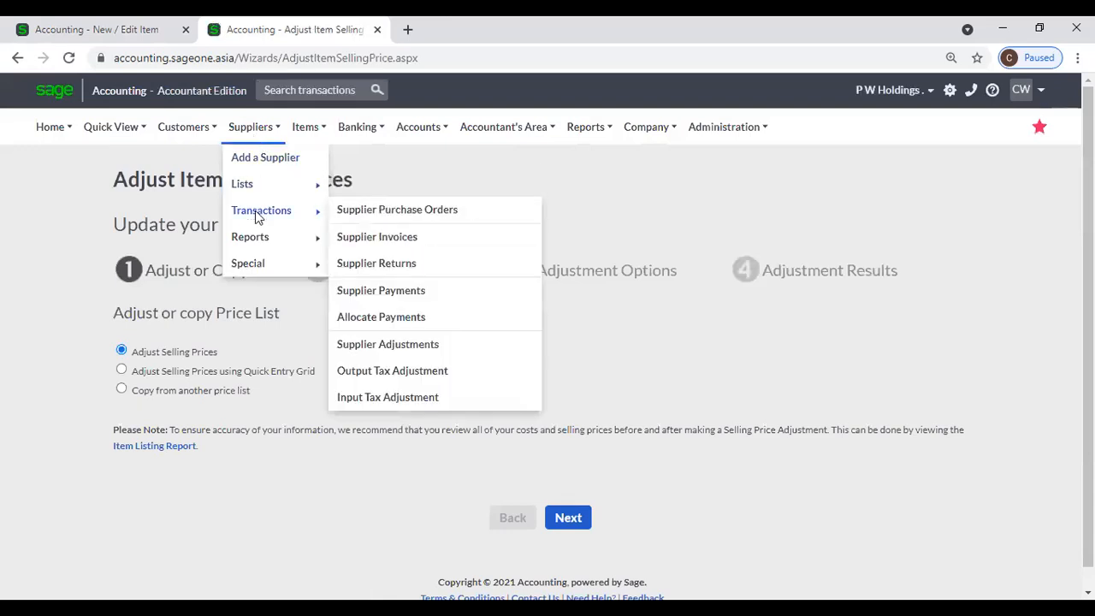
mouse_move(320, 139)
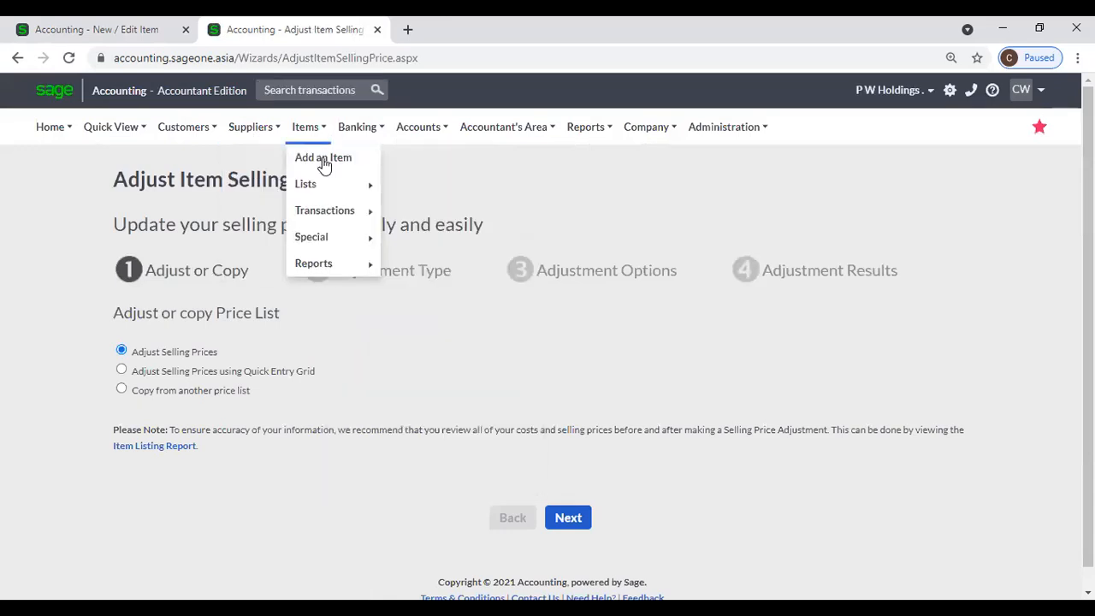
mouse_move(328, 217)
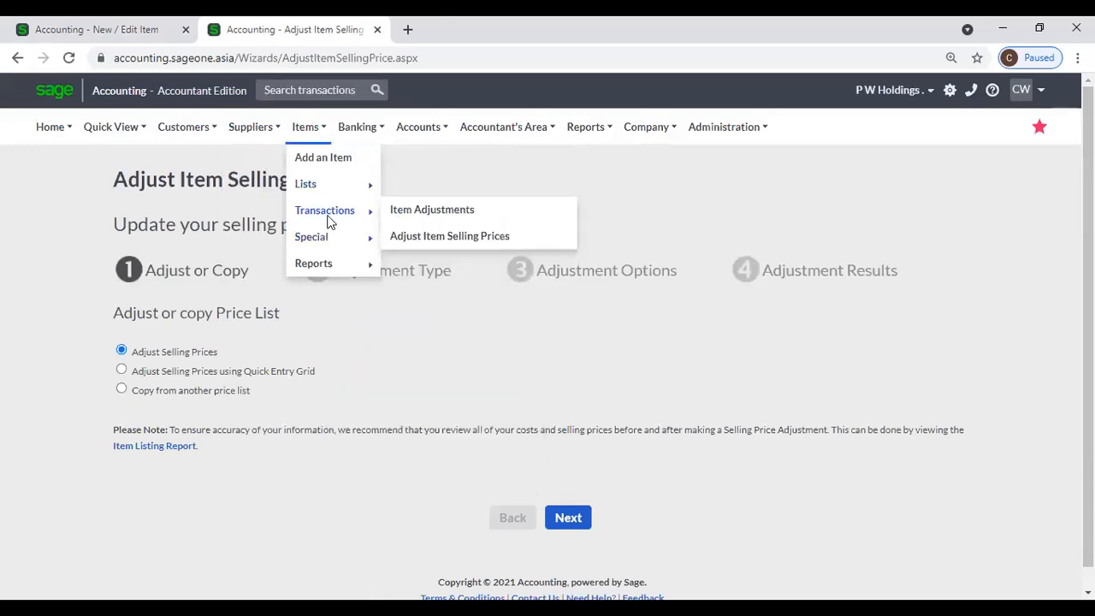
Step: Open the Item Adjustments wizard and proceed with Quantity on Hand and/or Average Cost using a Quick Entry Grid
left_click(420, 238)
mouse_move(290, 137)
mouse_move(308, 213)
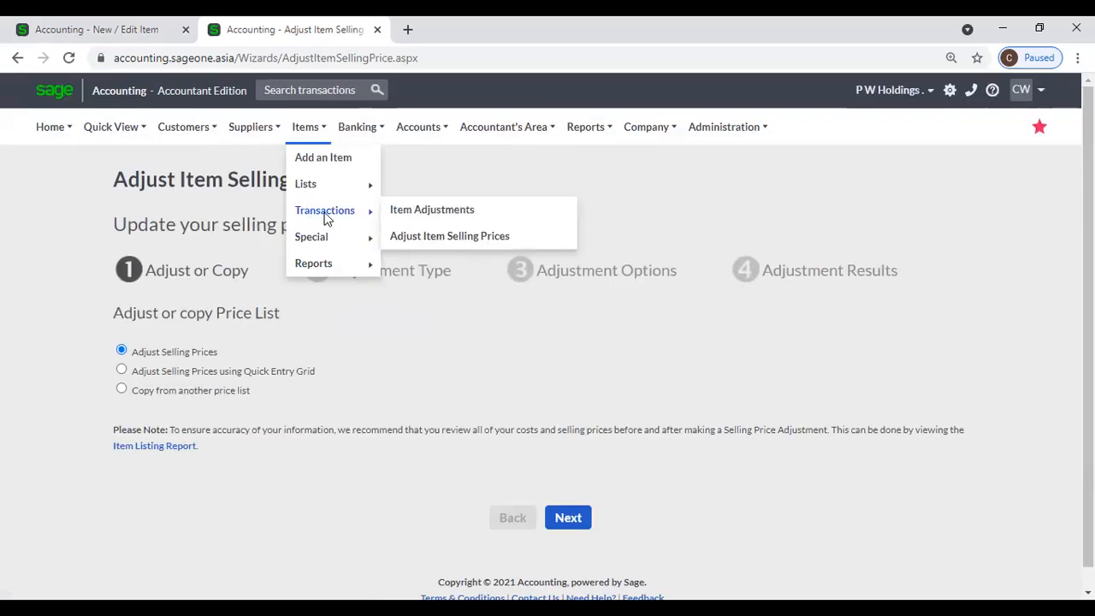
left_click(422, 214)
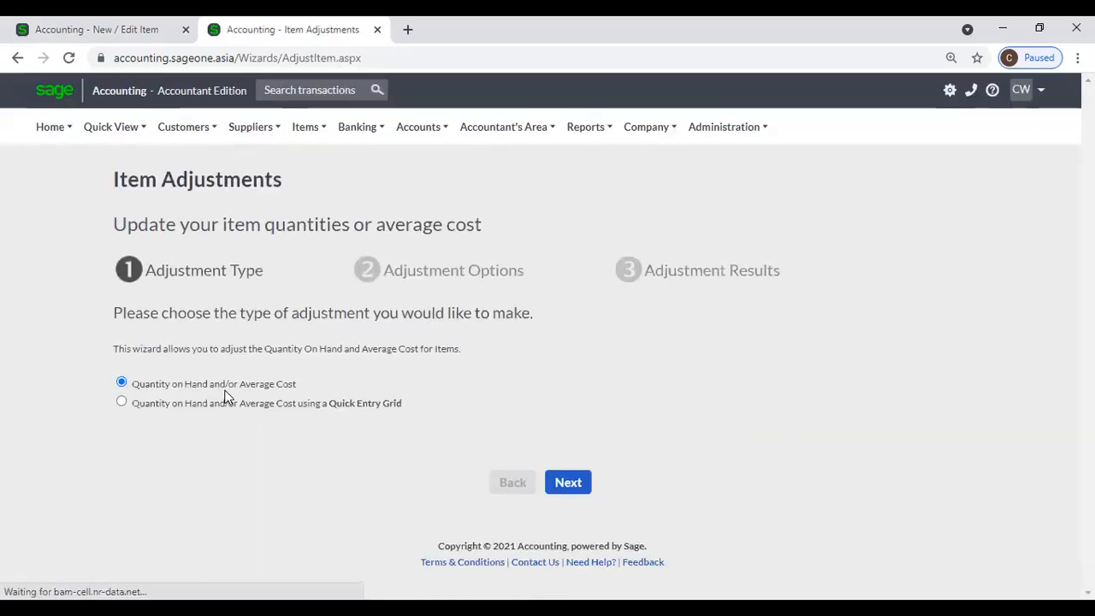
left_click(121, 403)
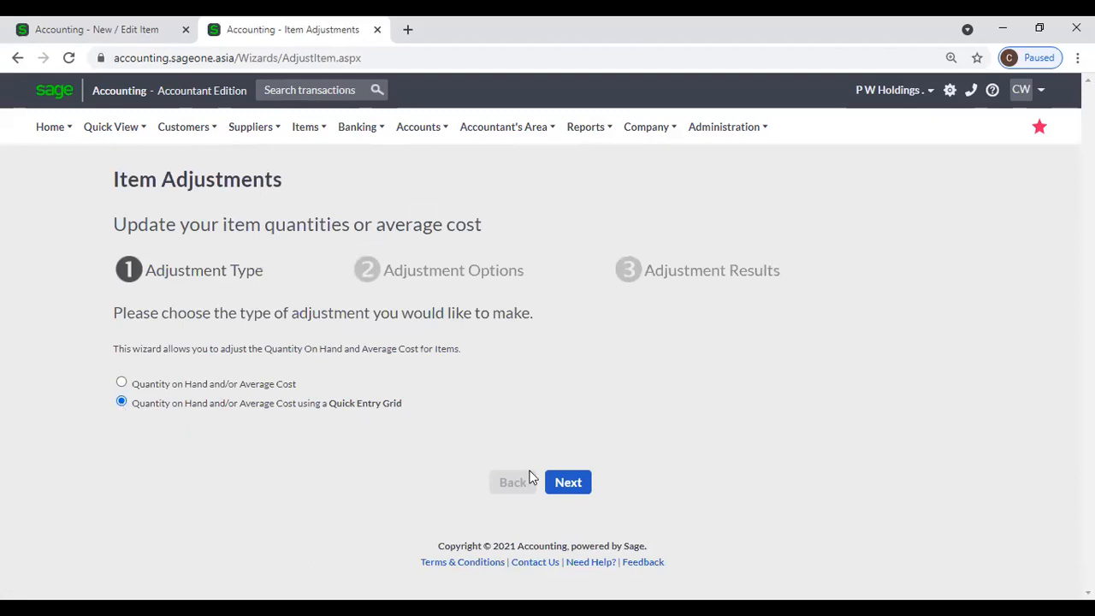
left_click(569, 484)
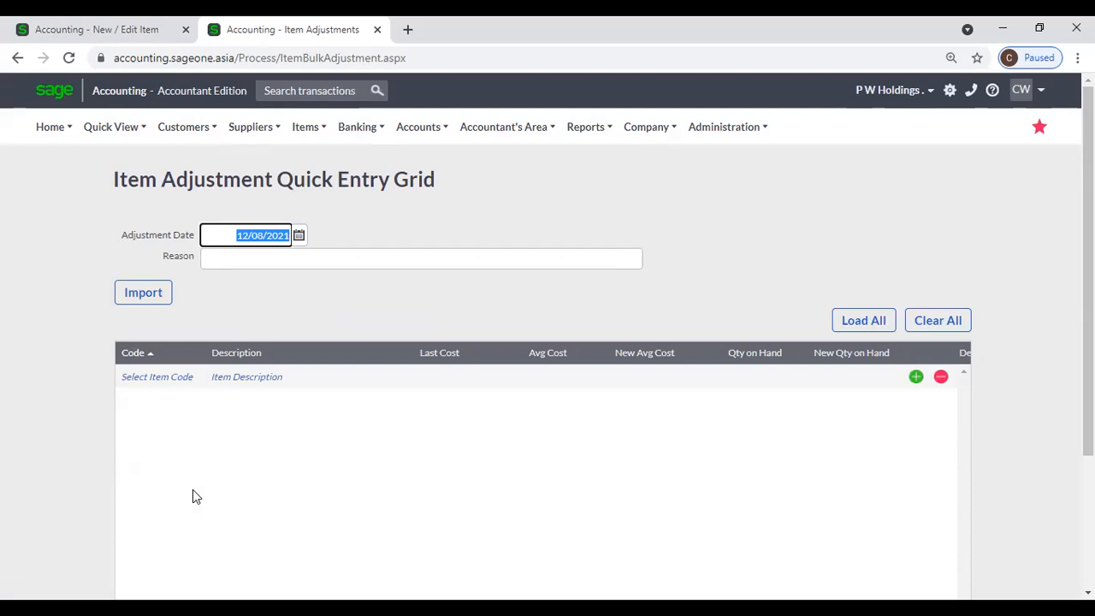
Step: Add four more blank item rows to the Item Adjustment Quick Entry Grid
left_click(916, 377)
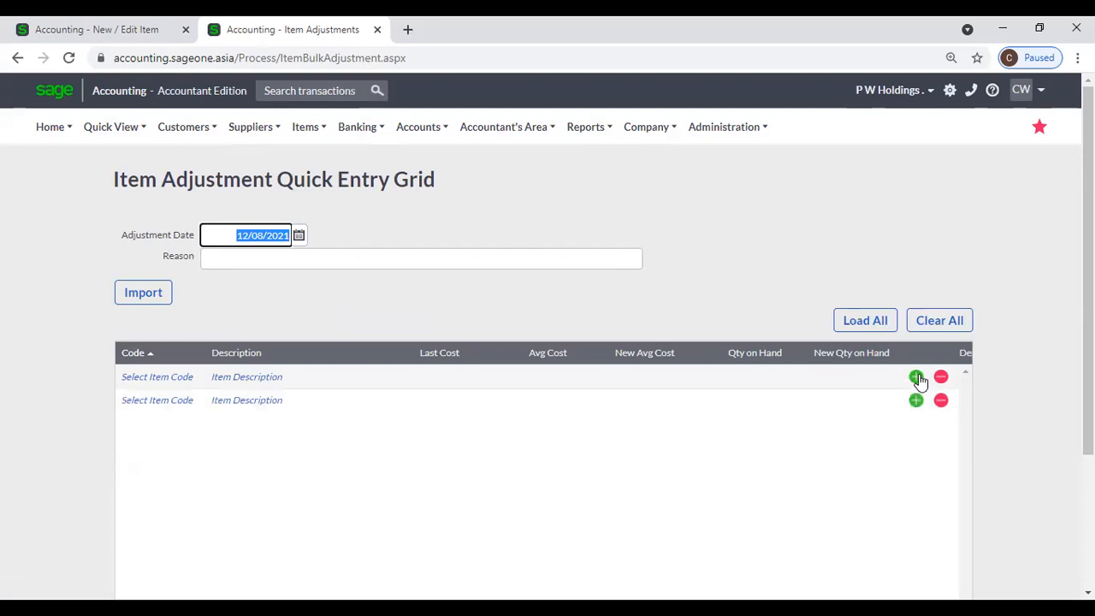
left_click(916, 377)
left_click(917, 377)
left_click(916, 377)
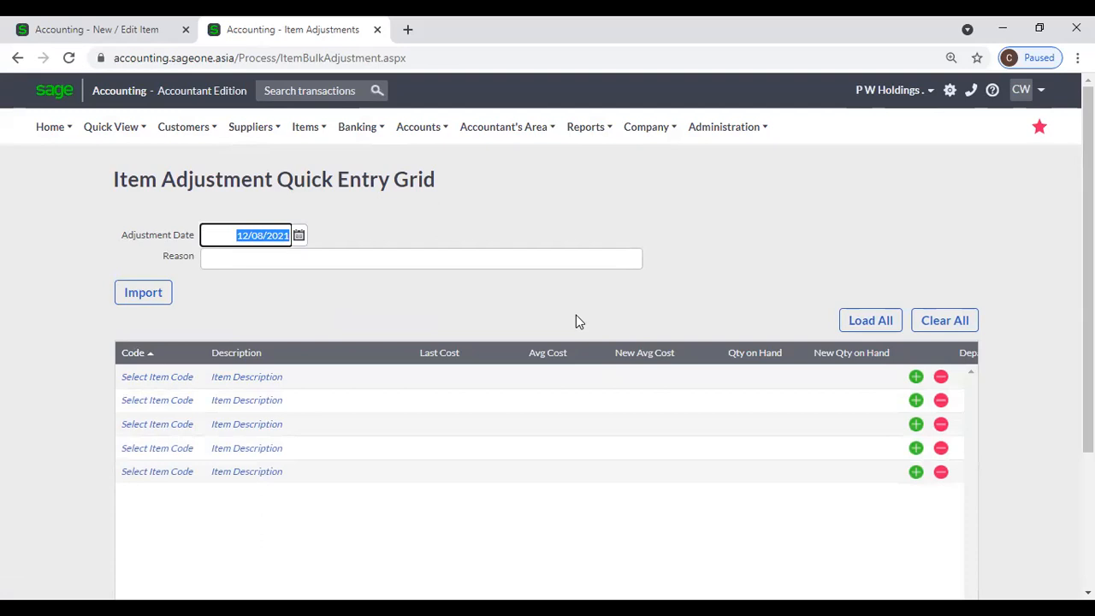
Step: Choose item C0001 Land for the grid's first row and item 02-SSC-2540 for the second row
left_click(235, 260)
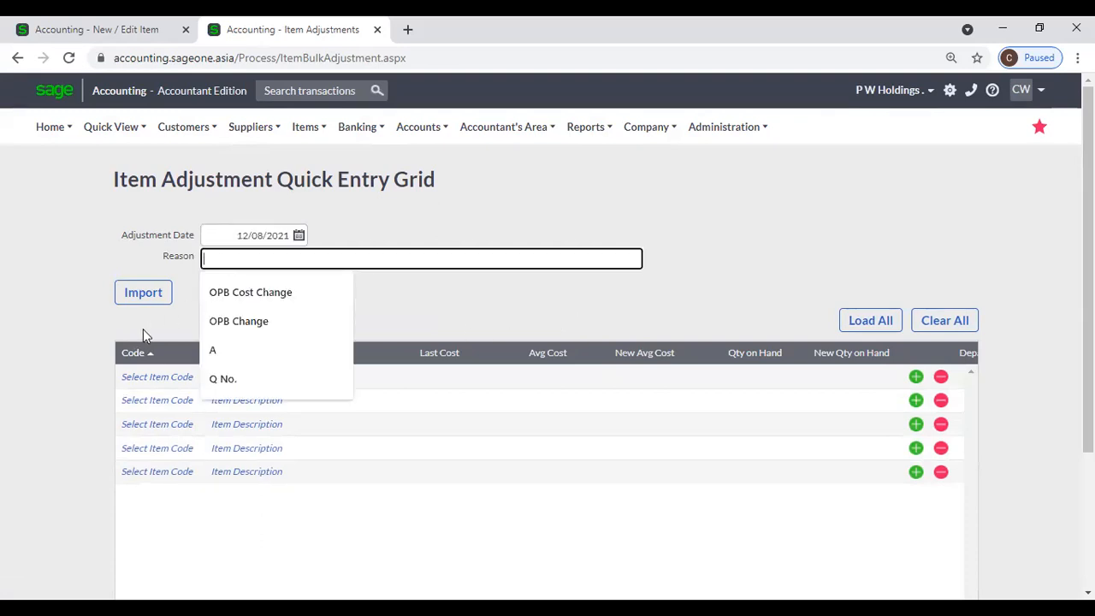
left_click(181, 375)
left_click(196, 378)
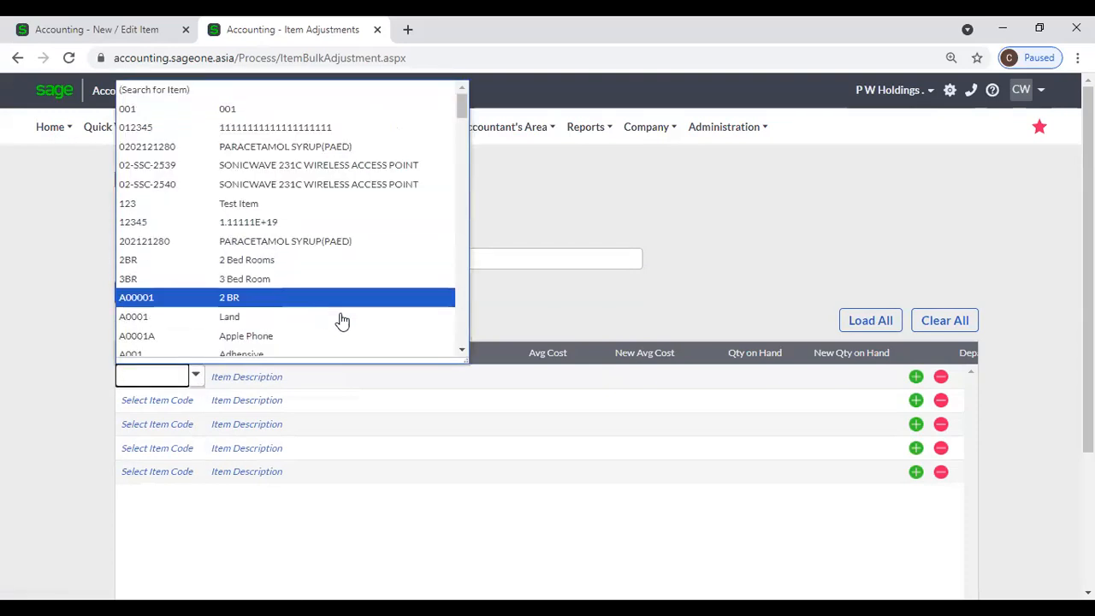
scroll(369, 274, "down", 3)
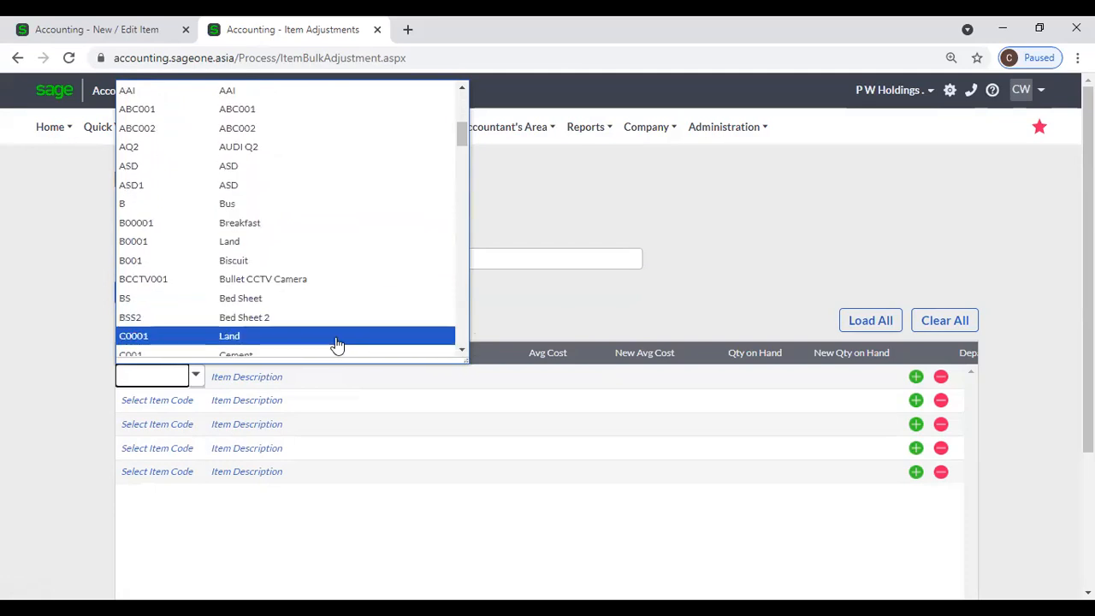
left_click(337, 336)
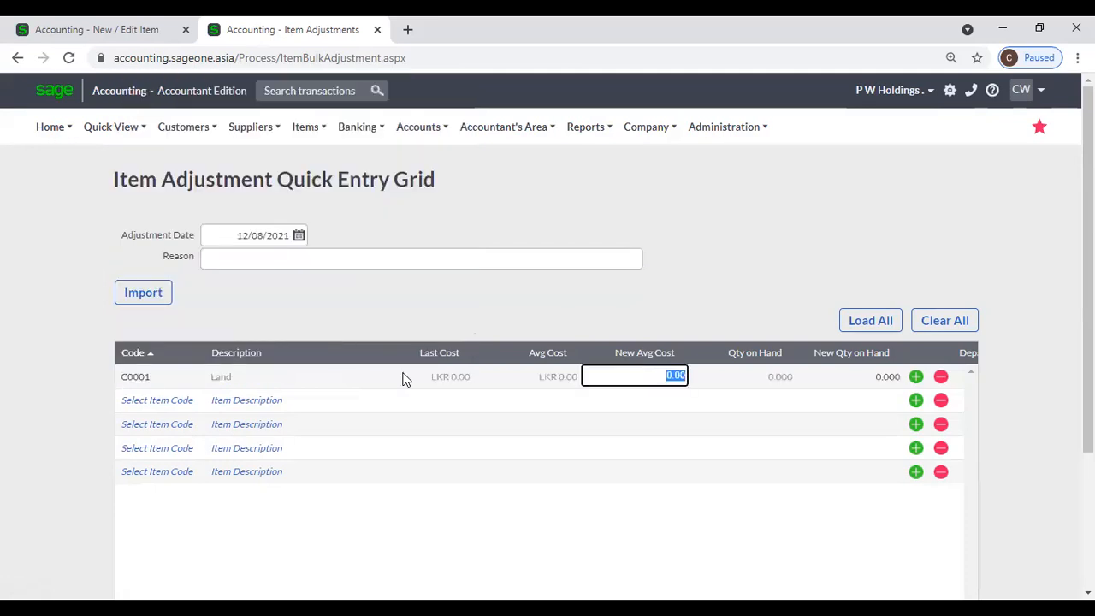
left_click(192, 402)
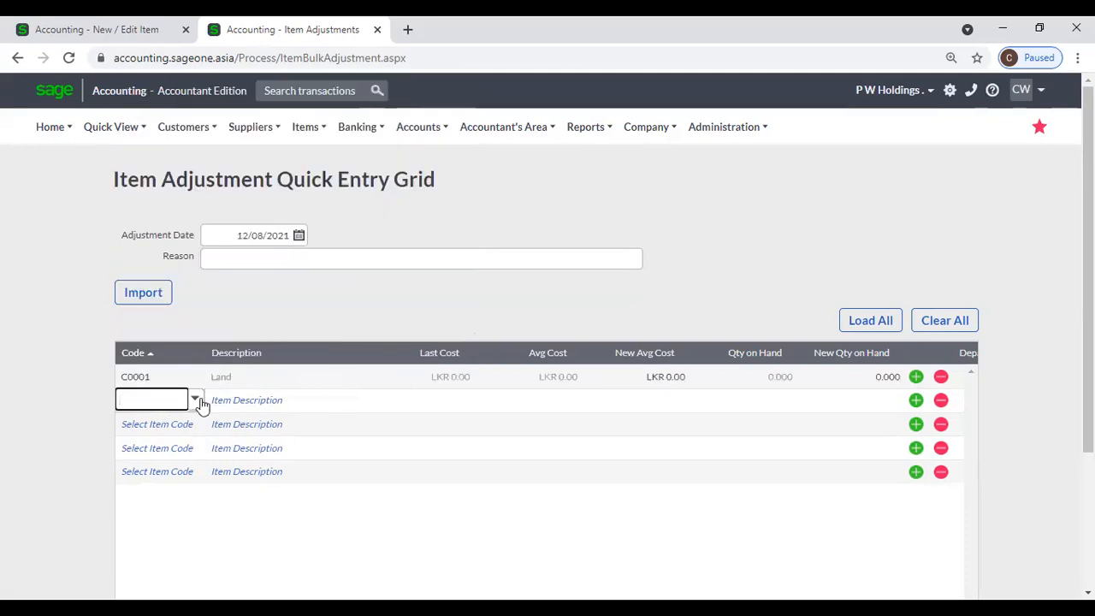
left_click(194, 400)
left_click(247, 188)
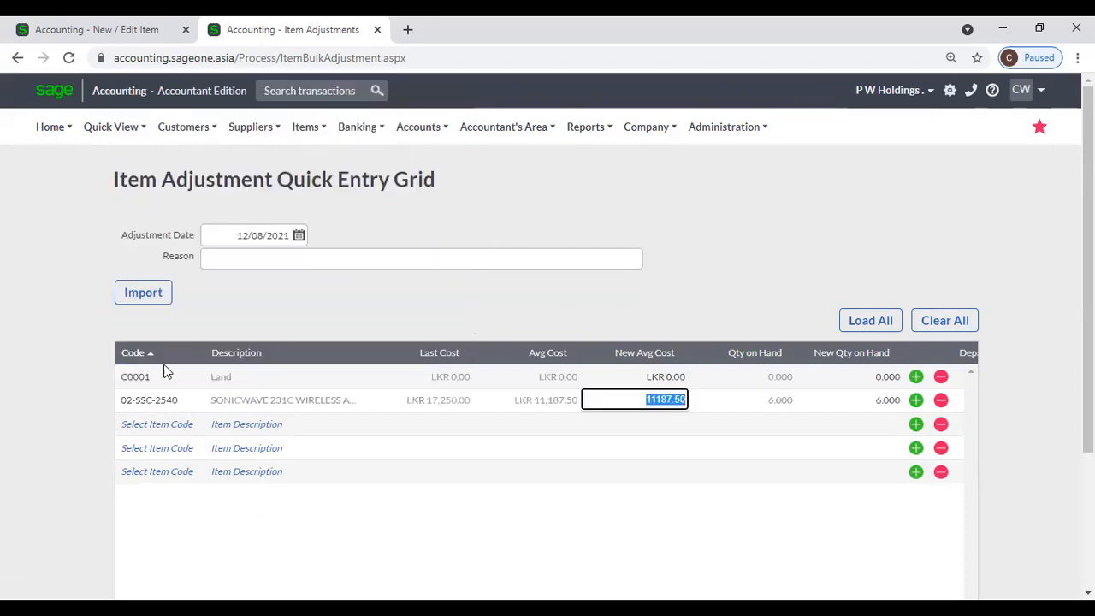
Step: Replace the first grid row's item with 02-SSC-2539
left_click(158, 378)
left_click(195, 375)
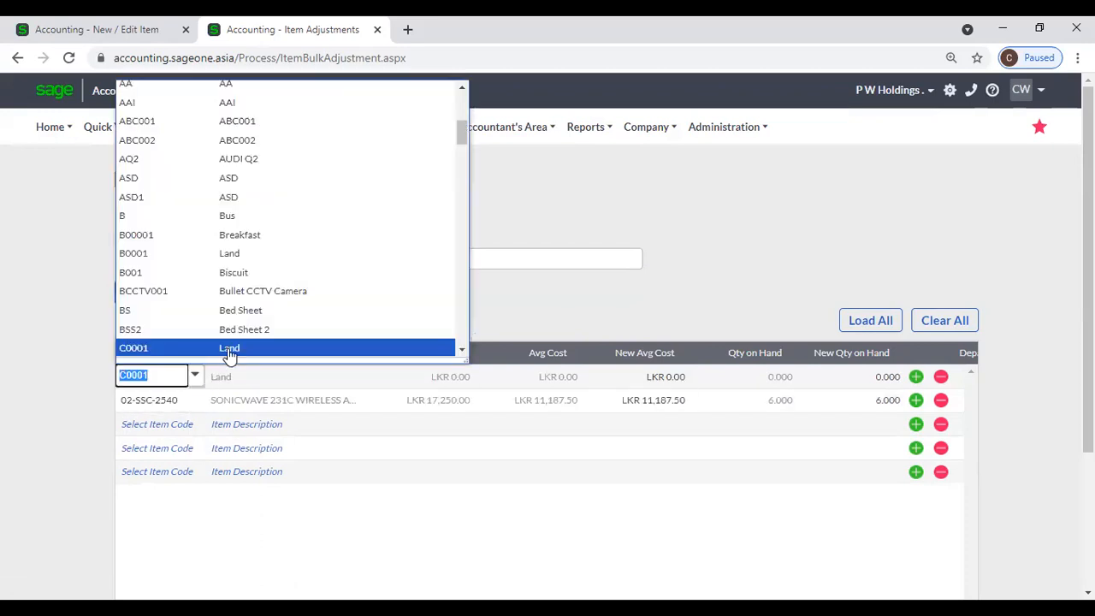
scroll(266, 167, "up", 5)
left_click(265, 167)
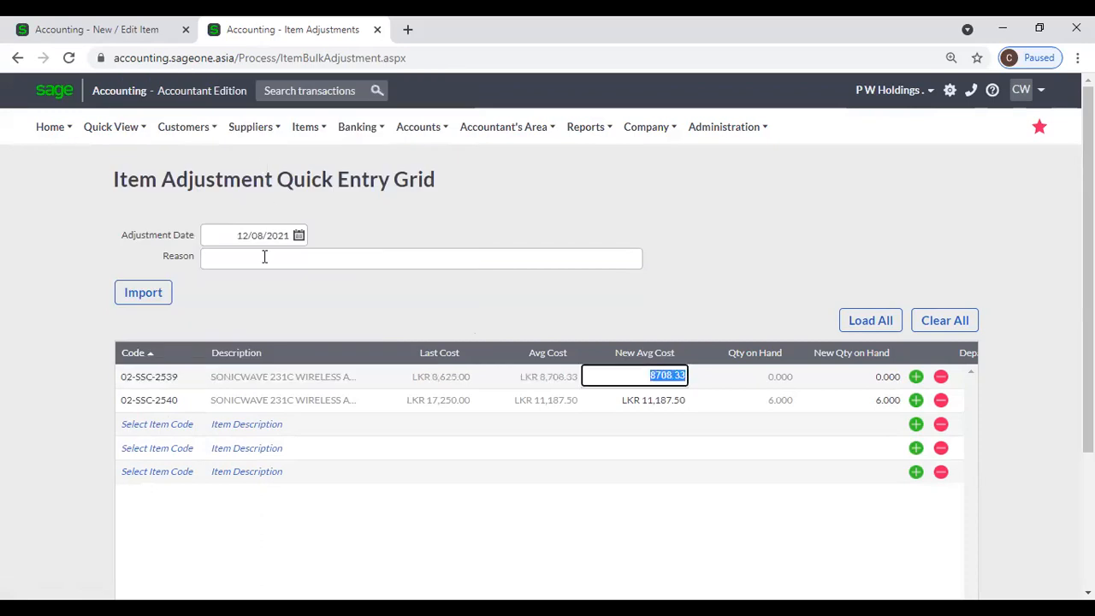
Step: Choose item DI003 for the grid's third row
left_click(192, 427)
left_click(195, 424)
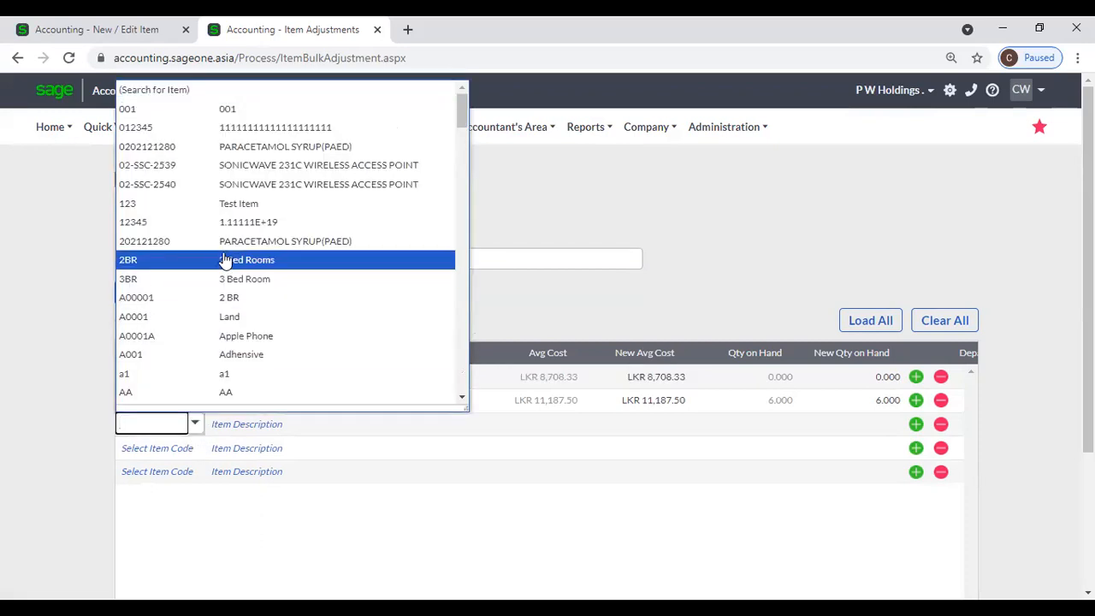
scroll(226, 266, "down", 5)
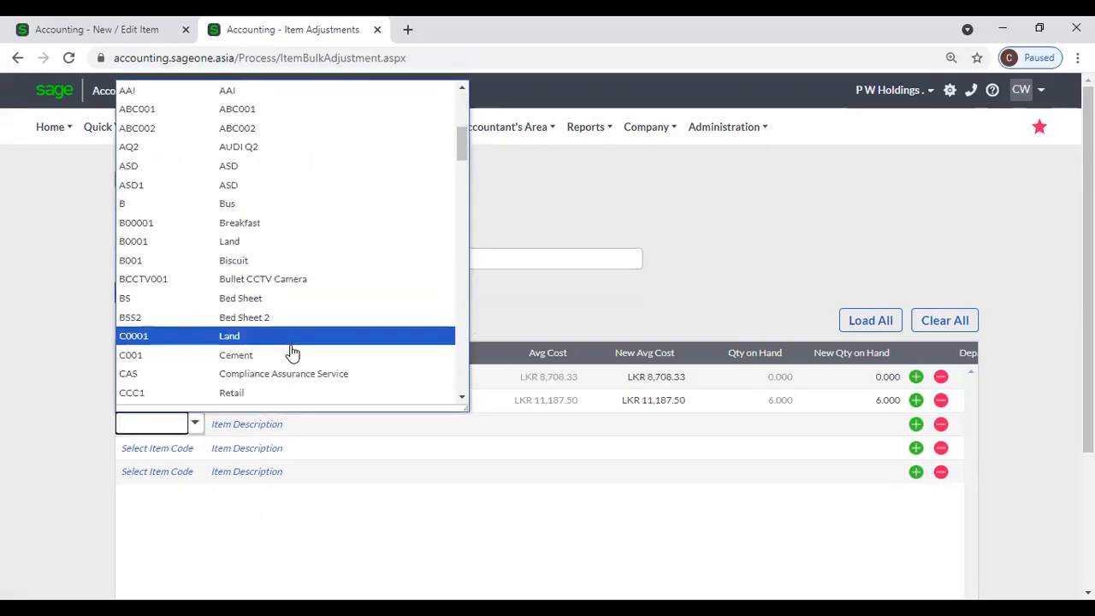
scroll(288, 349, "down", 5)
scroll(292, 351, "down", 4)
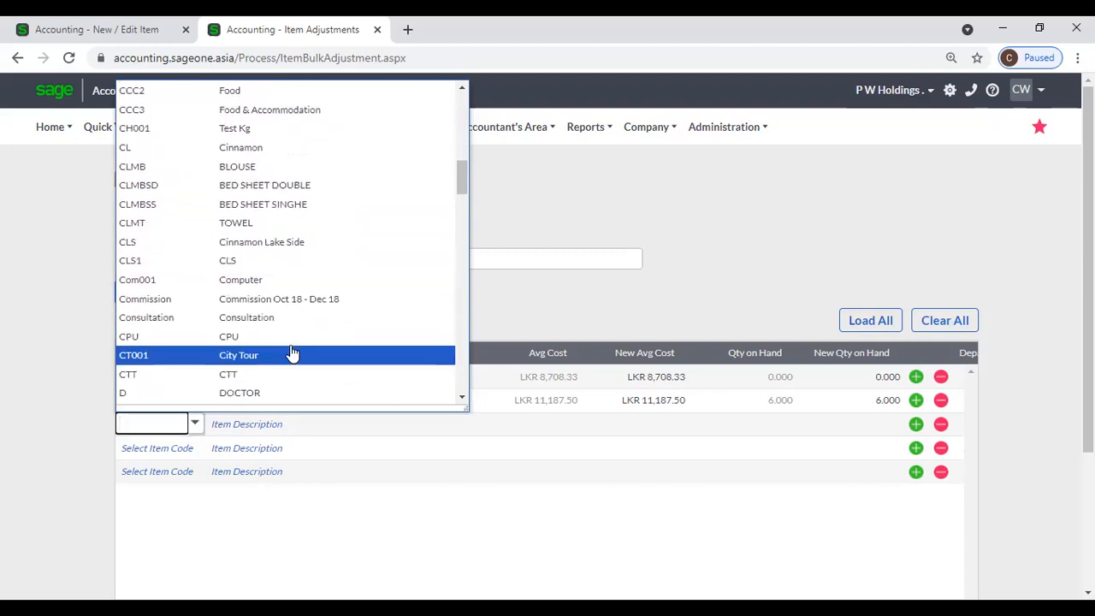
left_click(292, 347)
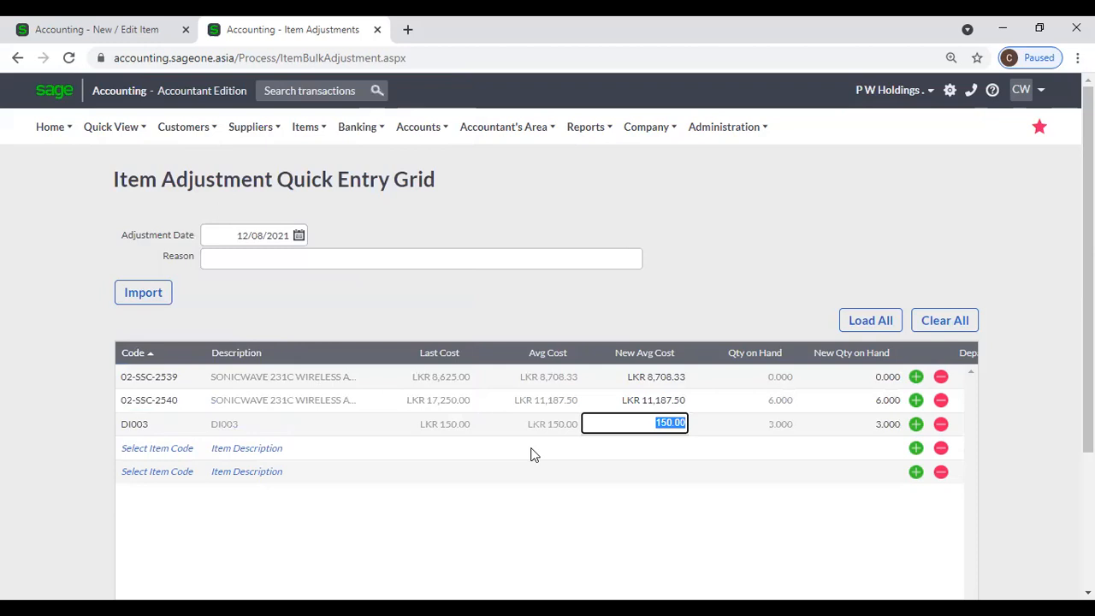
Step: Examine the Qty on Hand and New Qty on Hand cells of the three listed items
left_click(781, 376)
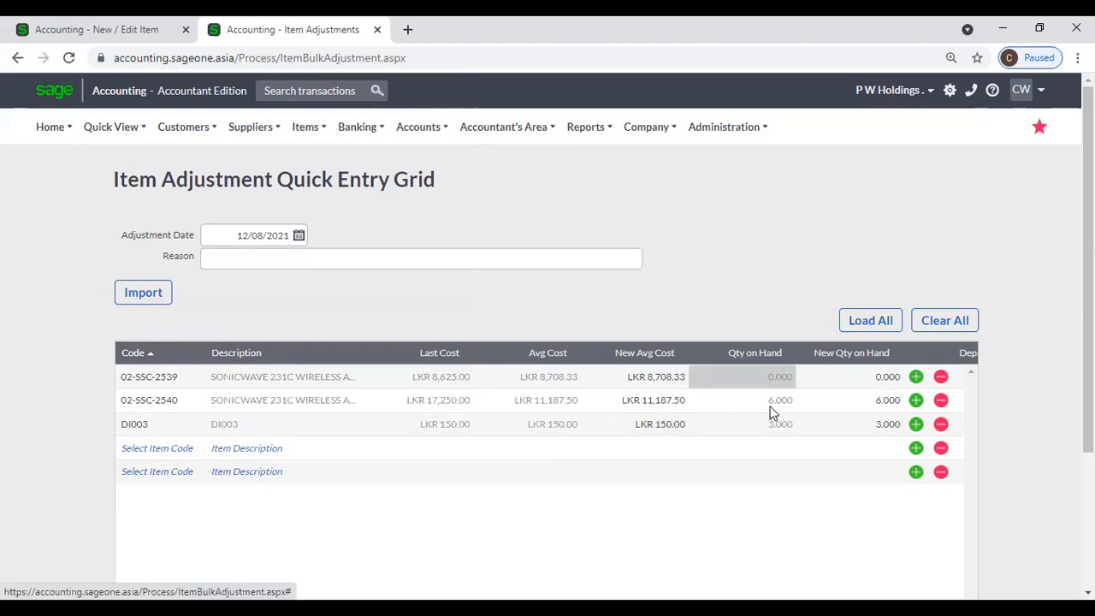
left_click(879, 376)
left_click(878, 406)
left_click(878, 423)
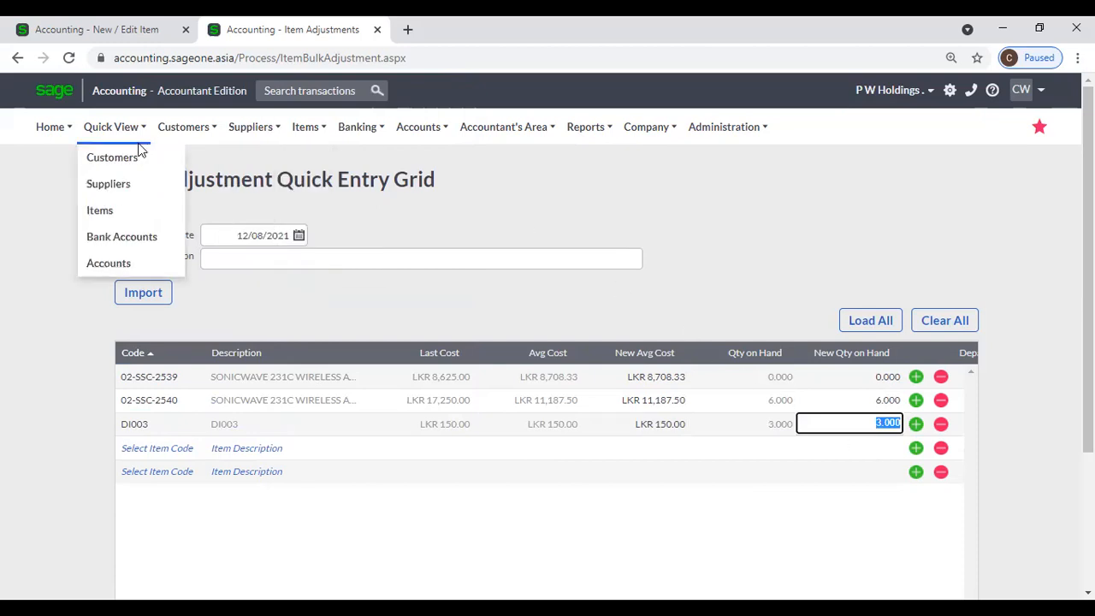
Step: Show the Quick Entry Grid option of the Item Adjustments wizard in the New / Edit Item browser tab, and return to the grid's tab
left_click(139, 32)
scroll(261, 197, "up", 3)
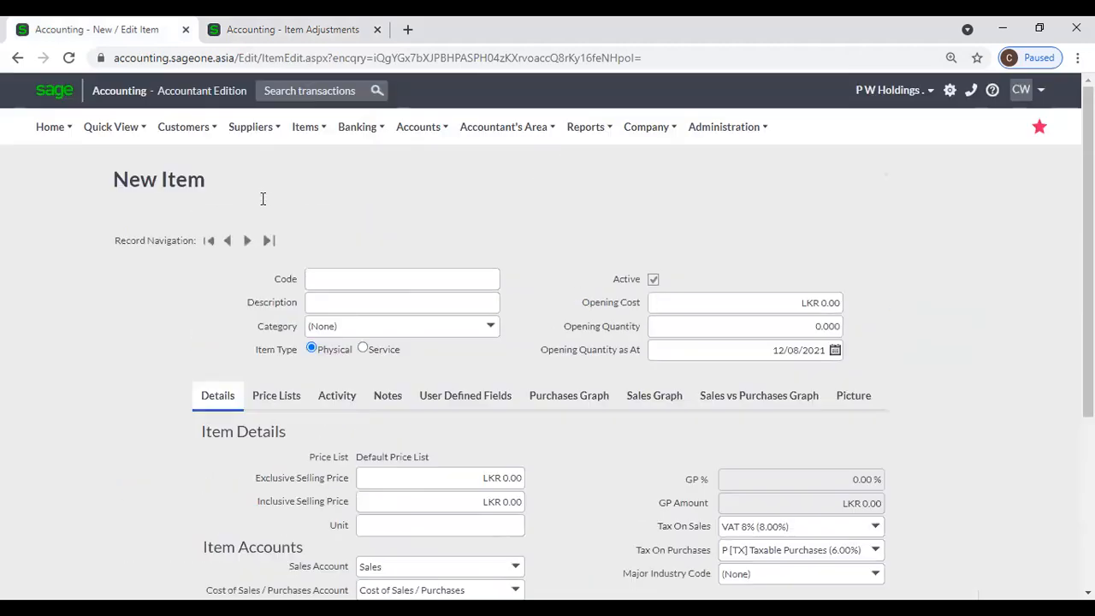
mouse_move(299, 127)
mouse_move(313, 209)
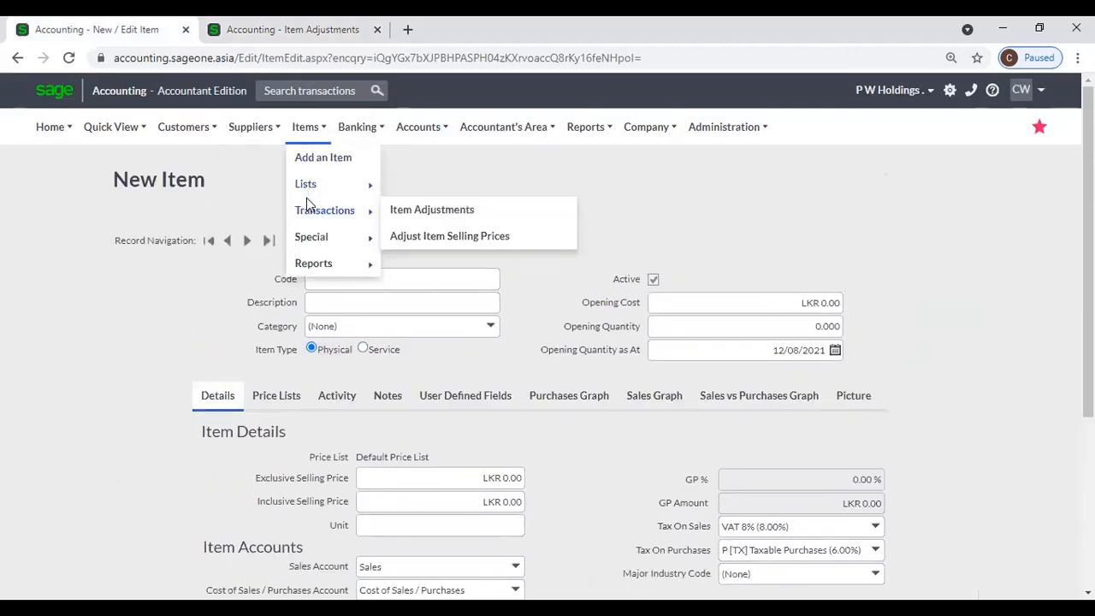
left_click(409, 211)
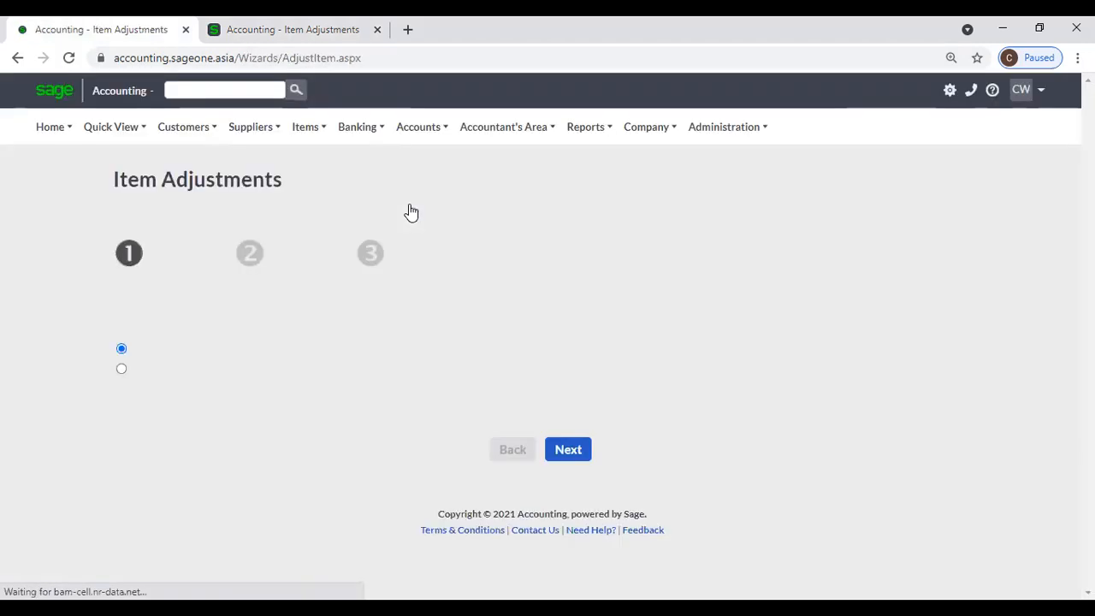
left_click(158, 406)
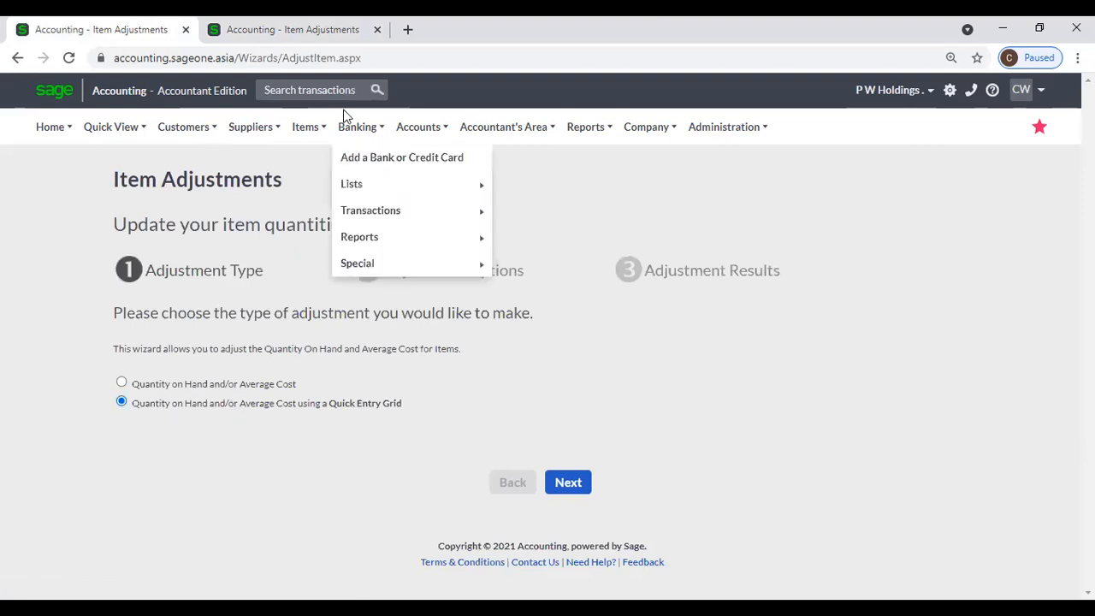
left_click(310, 45)
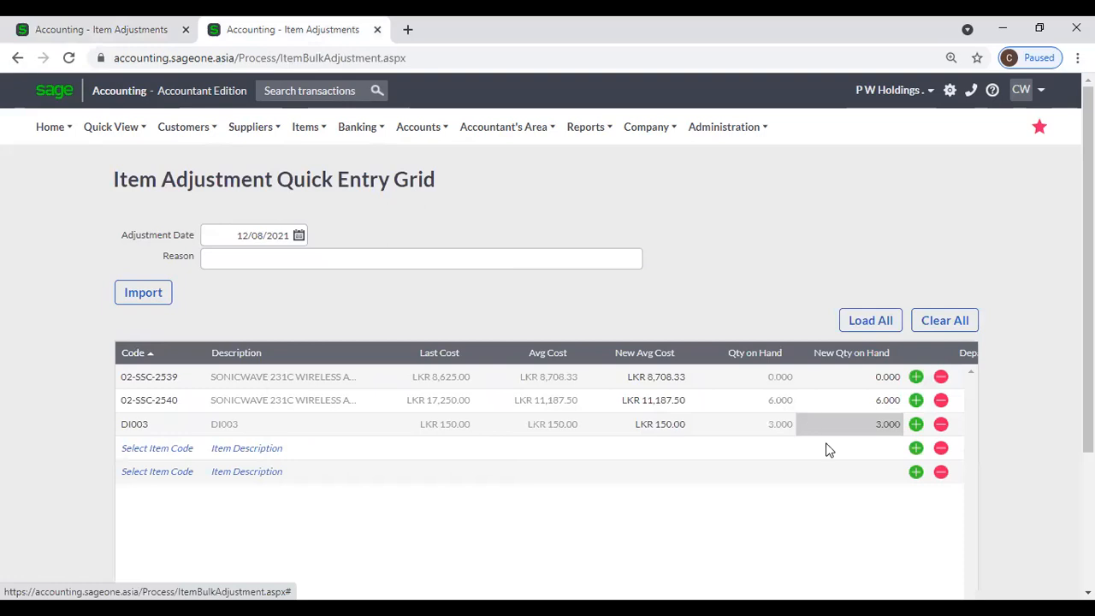
Step: Review the grid's Department, Job and Area columns beyond New Qty on Hand
scroll(842, 528, "down", 2)
left_click(805, 569)
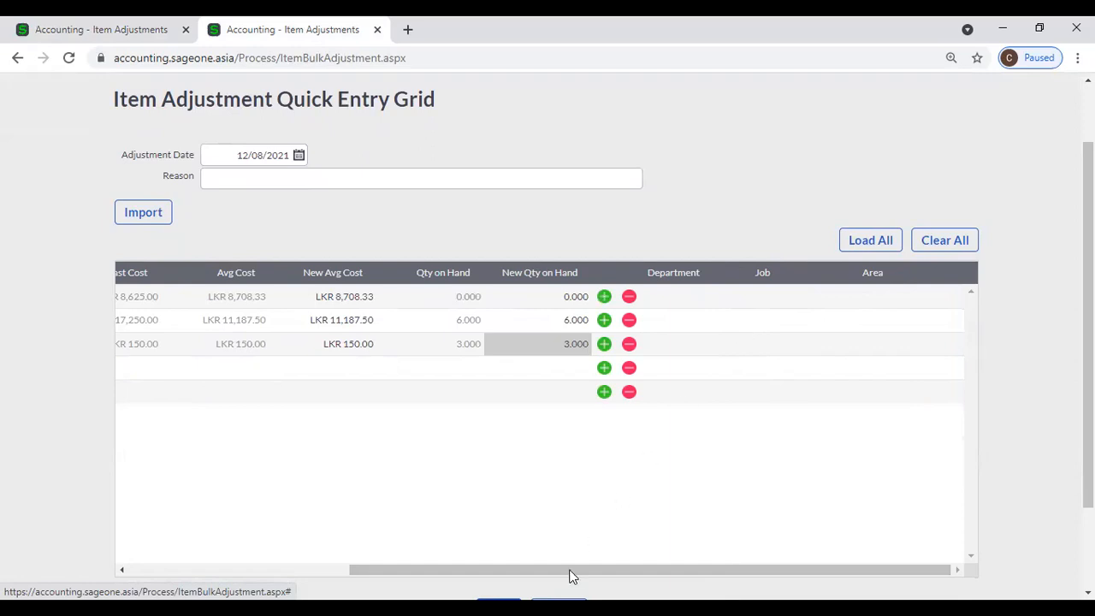
left_click_drag(562, 571, 338, 572)
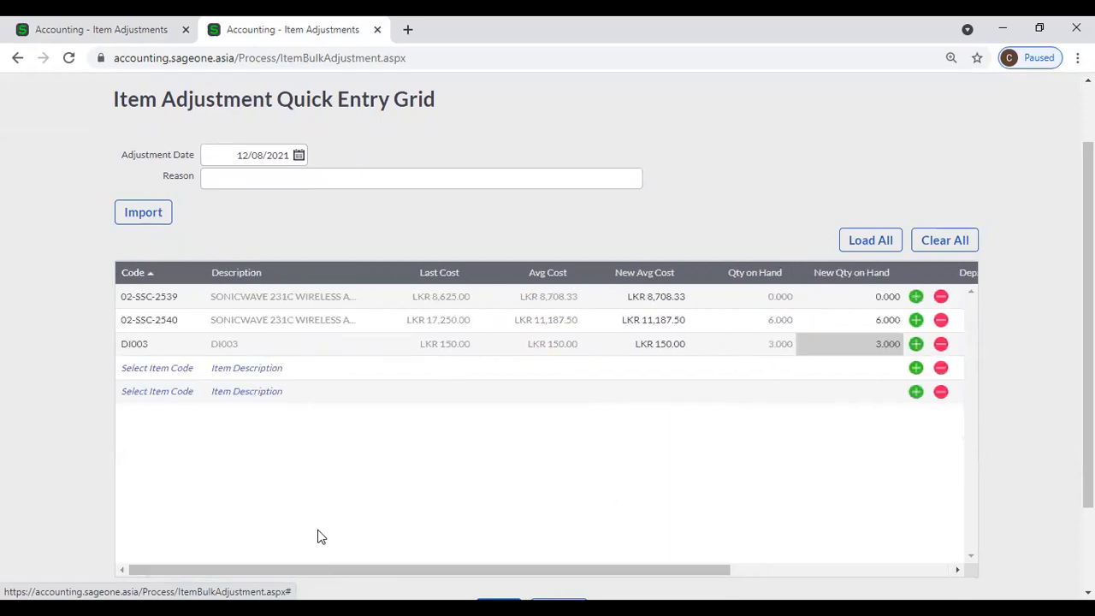
Step: Show the grid's import options, download the example CSV from the file setup help, and return to the grid from Excel
left_click(150, 218)
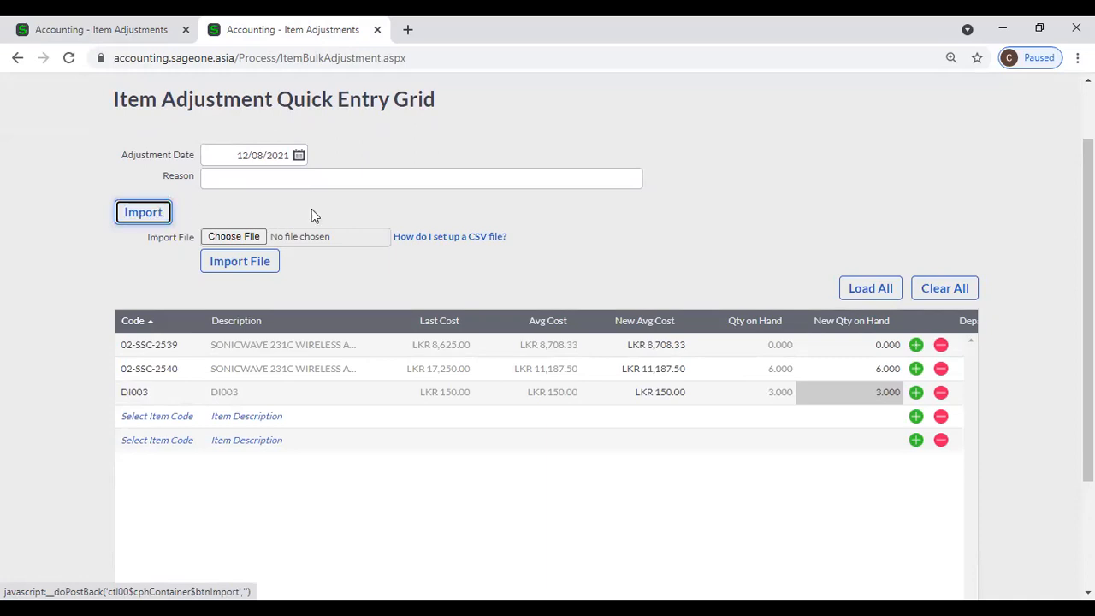
left_click(411, 244)
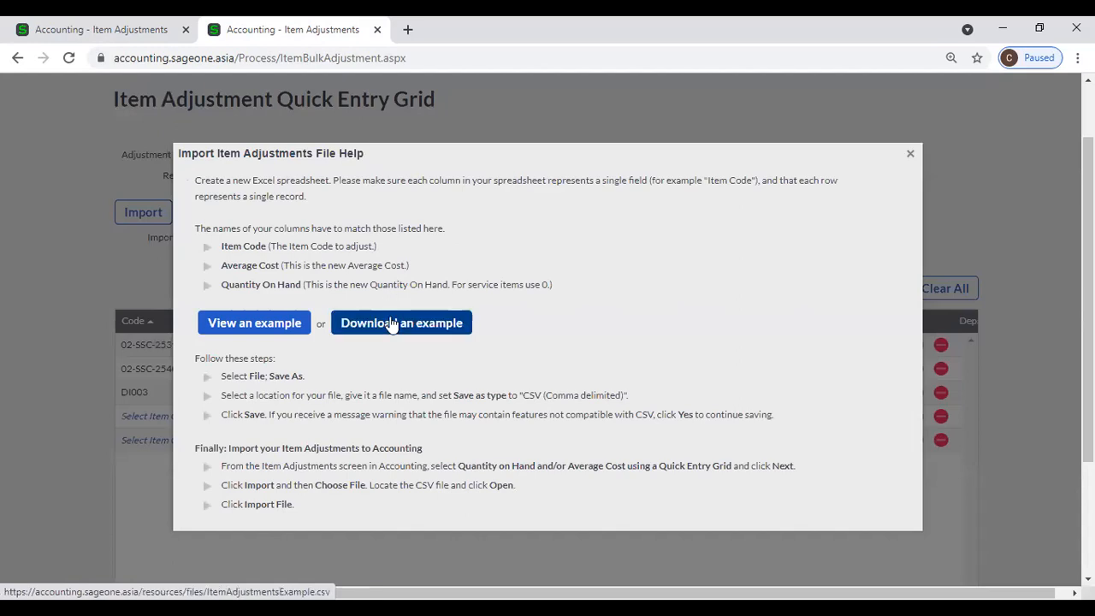
left_click(391, 324)
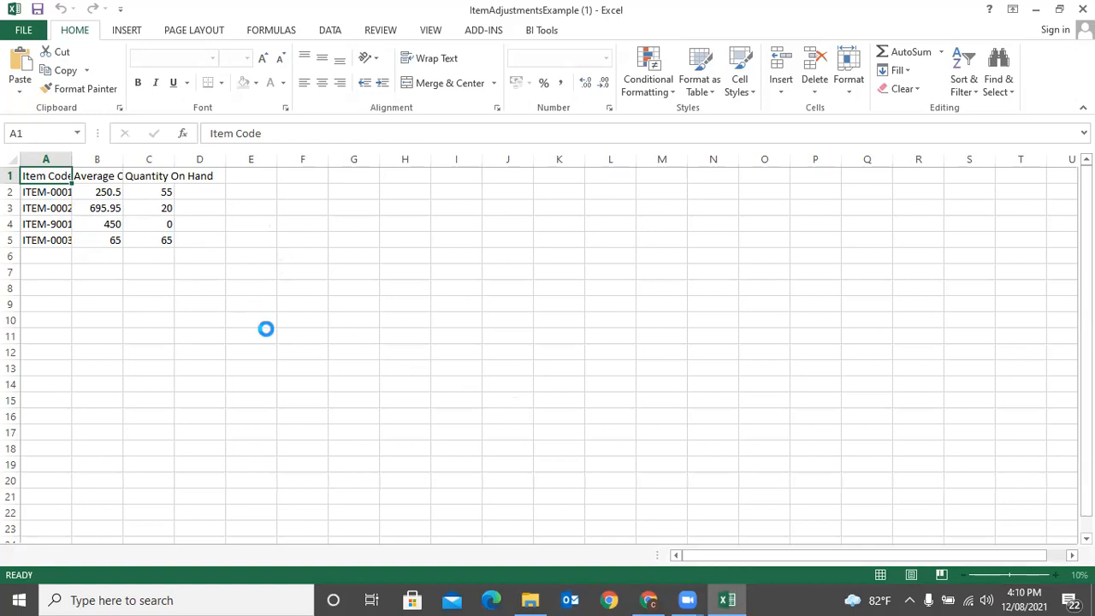
left_click(640, 595)
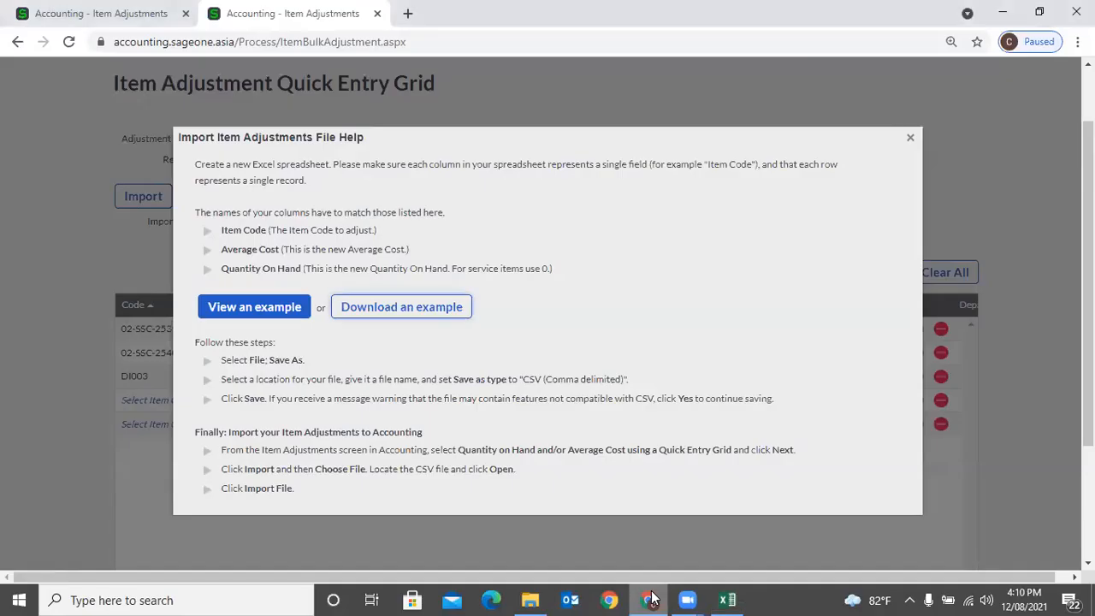
left_click(910, 138)
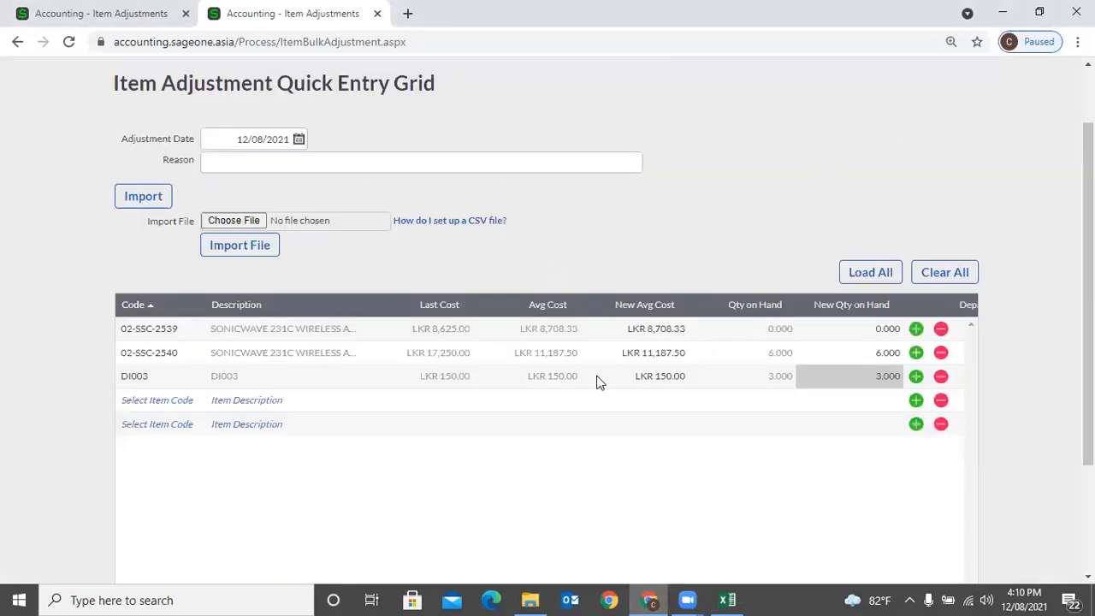
Step: Load all items into the adjustment grid, accepting the confirmation, and look over the loaded rows
left_click(854, 275)
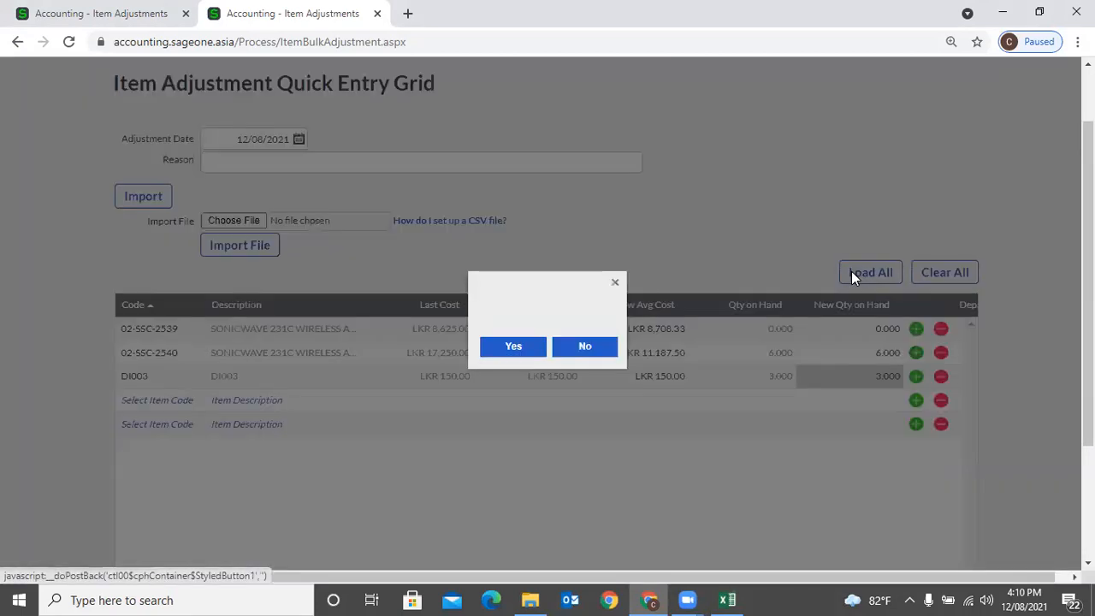
left_click(507, 351)
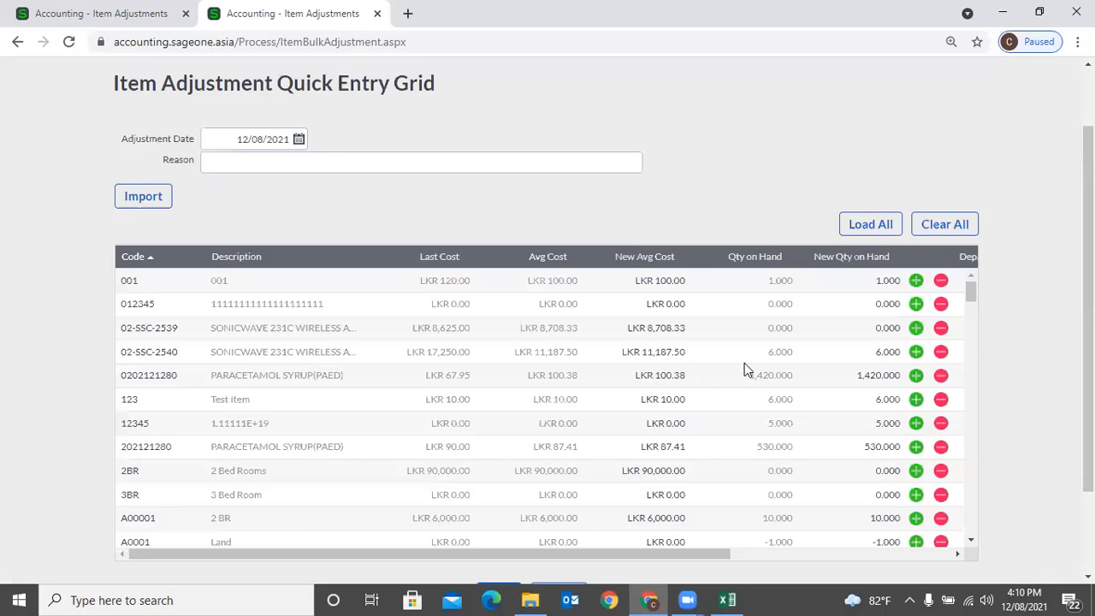
scroll(744, 363, "down", 3)
scroll(745, 368, "up", 5)
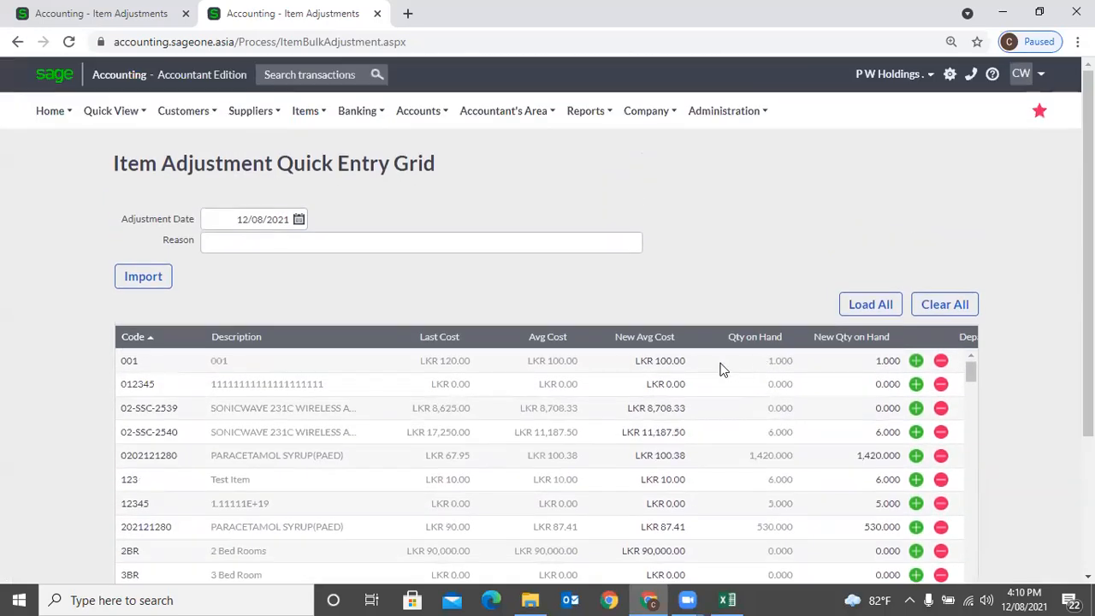
Step: Show the editable New Avg Cost and New Qty on Hand of item 001, and look through the loaded items
left_click(676, 366)
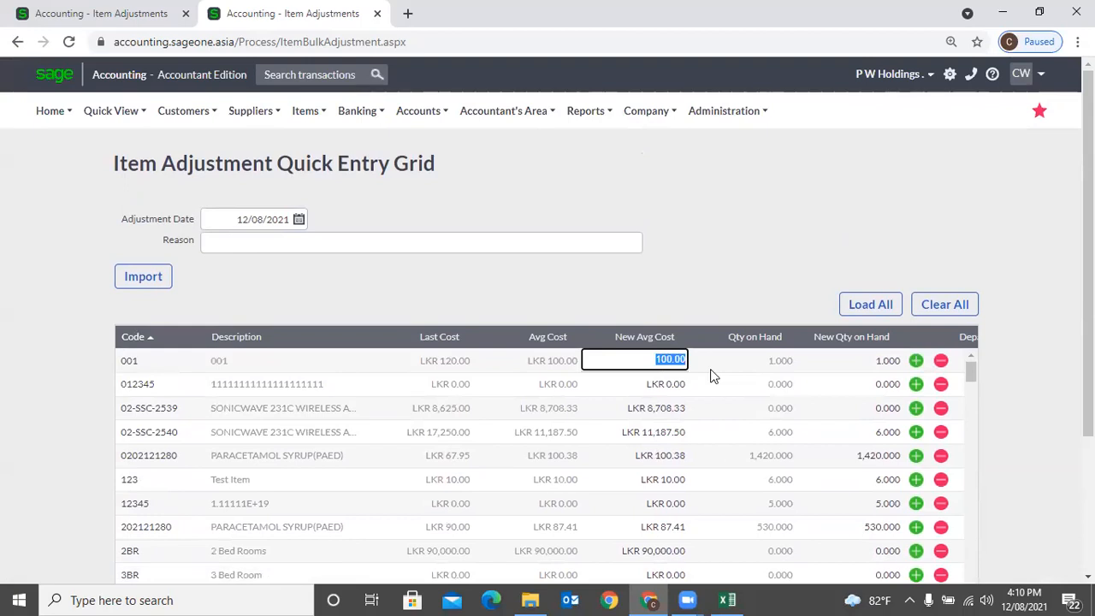
left_click(877, 359)
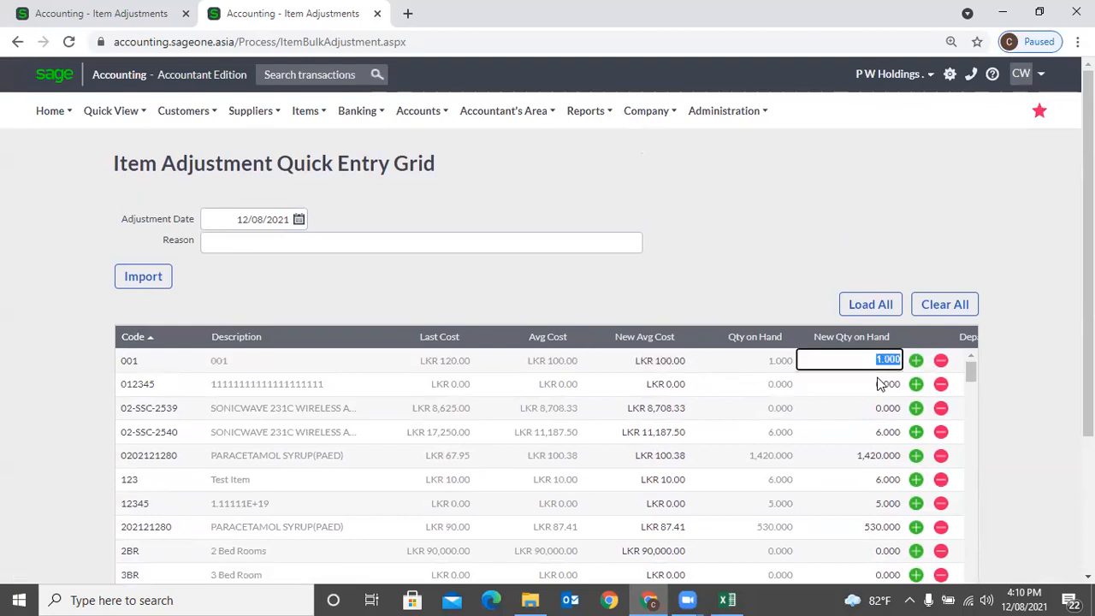
scroll(881, 384, "down", 5)
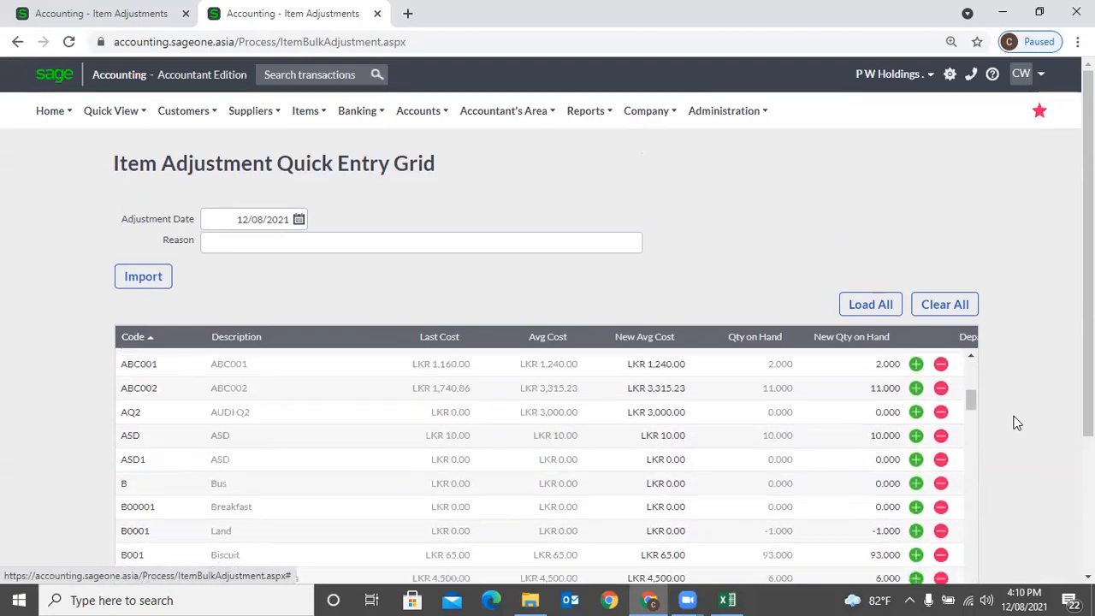
scroll(1009, 416, "down", 3)
scroll(1015, 422, "up", 3)
Step: Open the Profit and Loss report options from the Financial Statement Reports
left_click(306, 110)
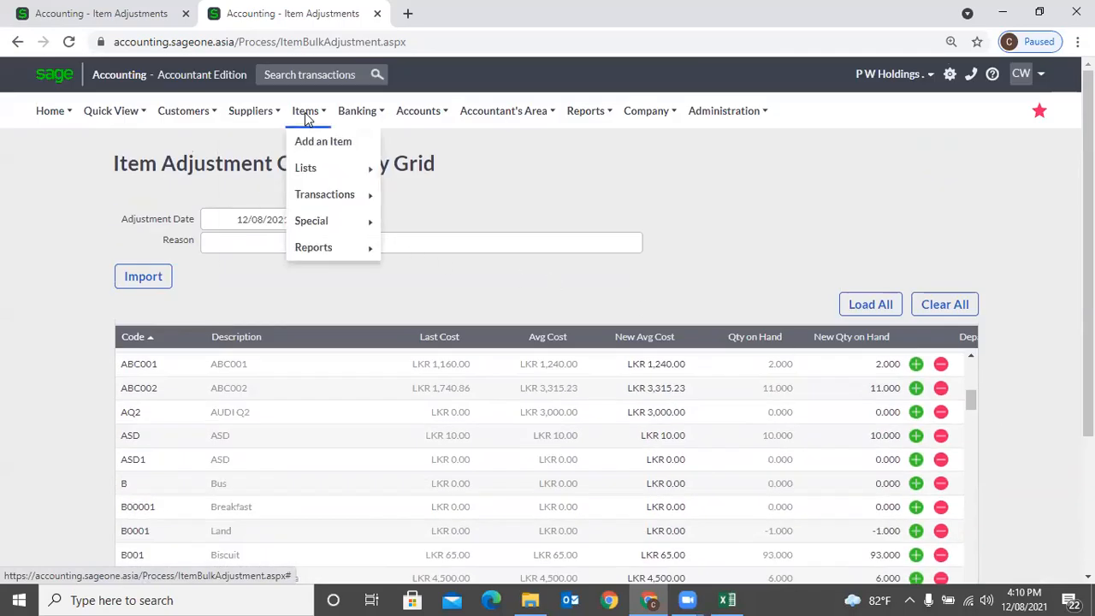
mouse_move(326, 197)
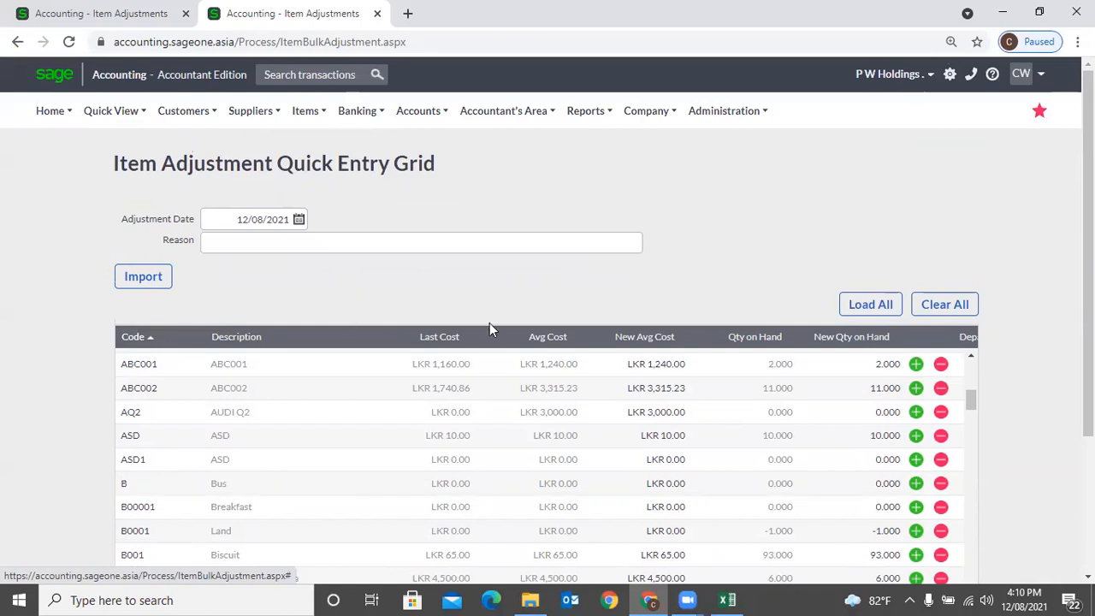
mouse_move(647, 112)
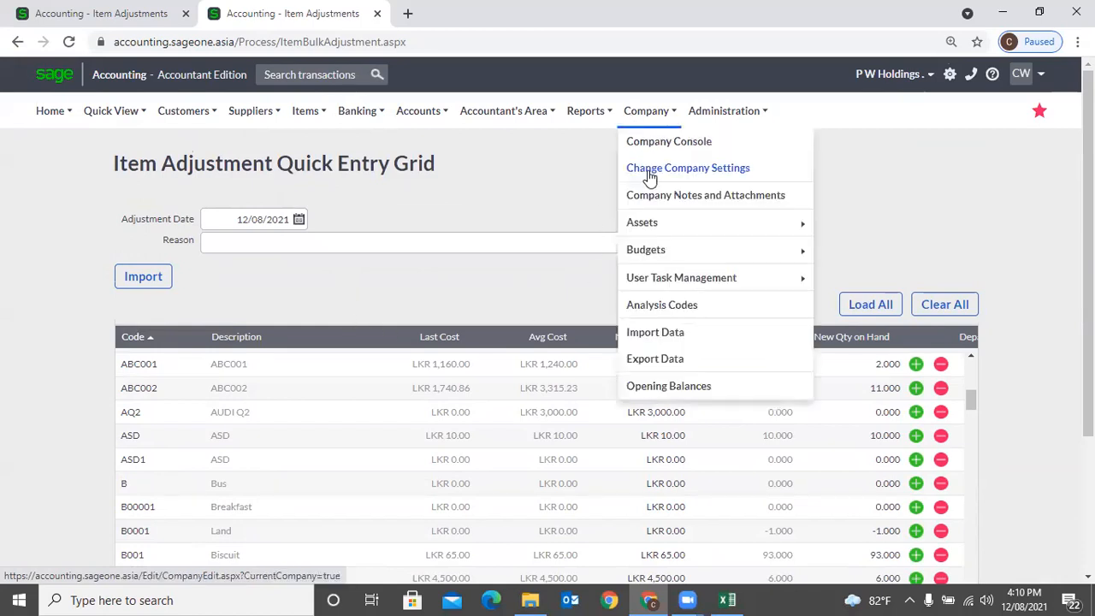
mouse_move(598, 115)
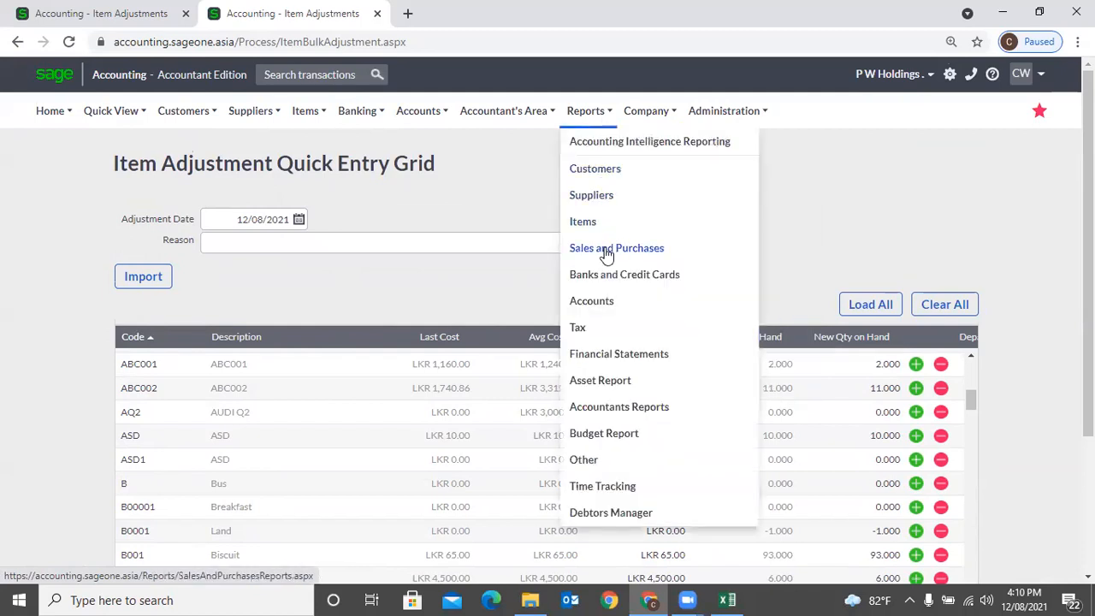
left_click(587, 364)
left_click(626, 132)
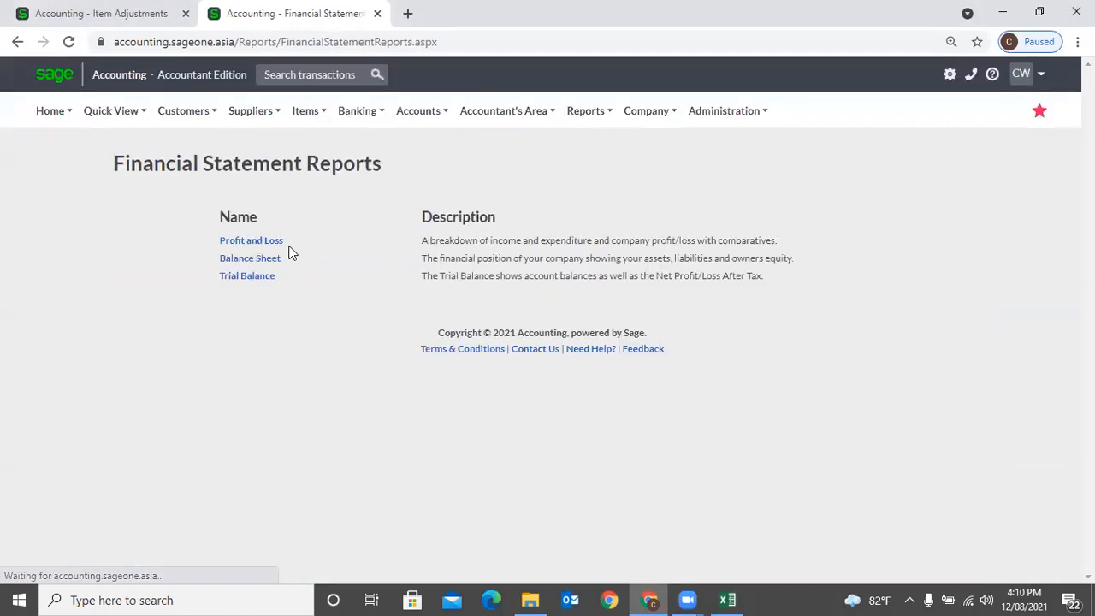
left_click(260, 242)
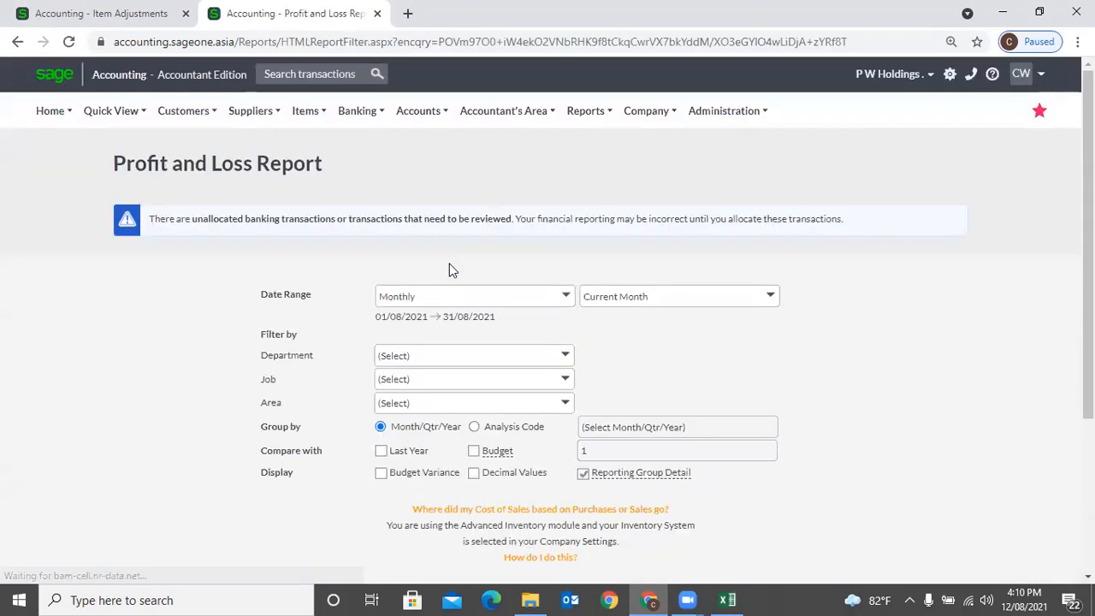
Step: View the Profit and Loss report with the date range set to All, and review its Sales and Cost of Sales sections
scroll(450, 267, "down", 3)
left_click(562, 69)
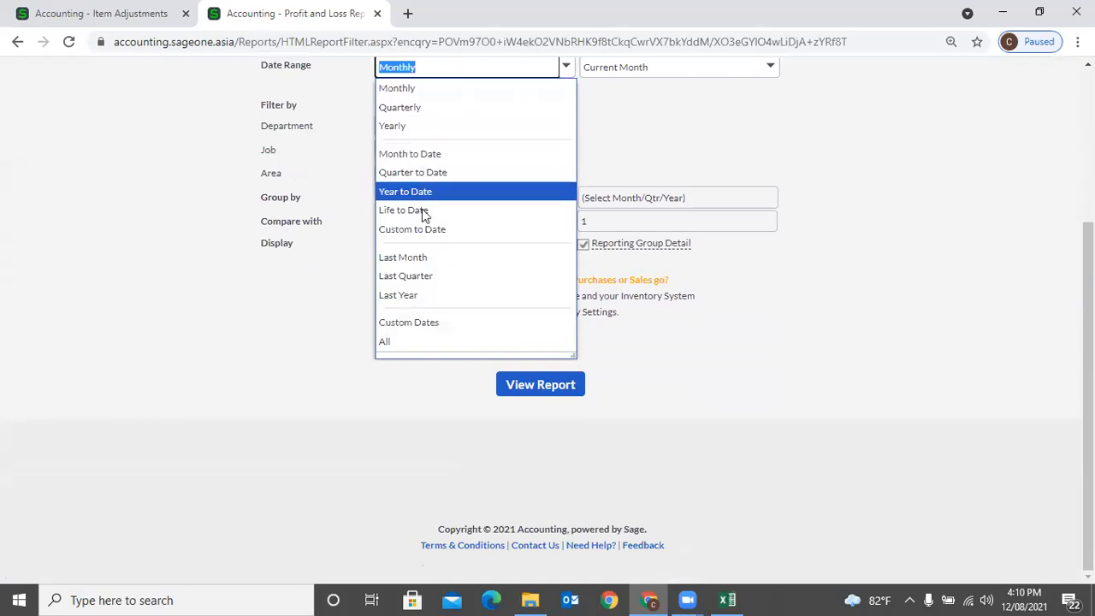
left_click(419, 342)
left_click(510, 391)
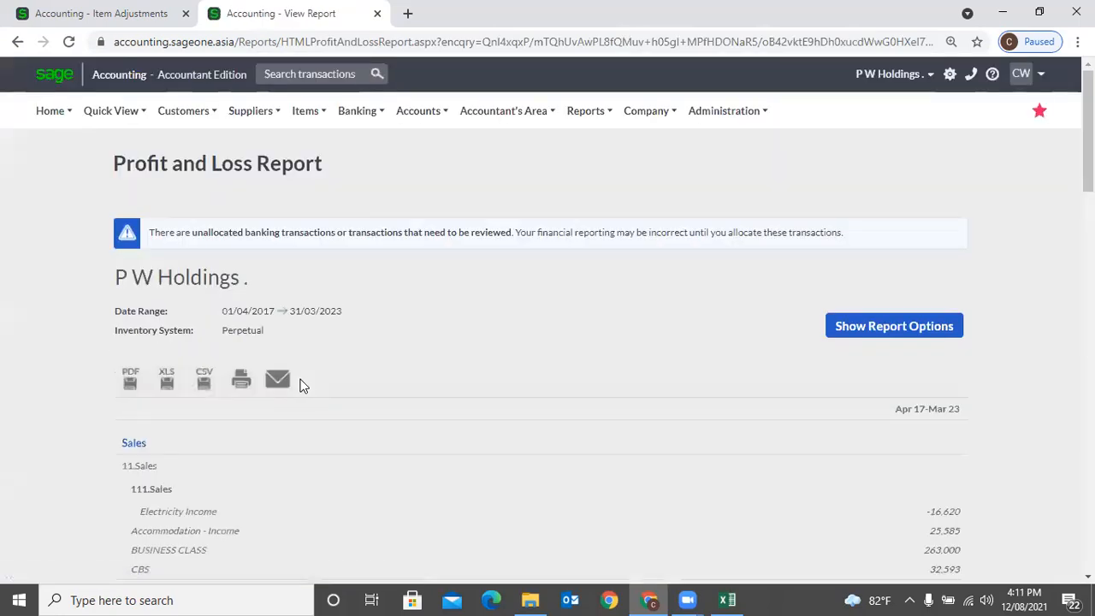
scroll(339, 391, "down", 6)
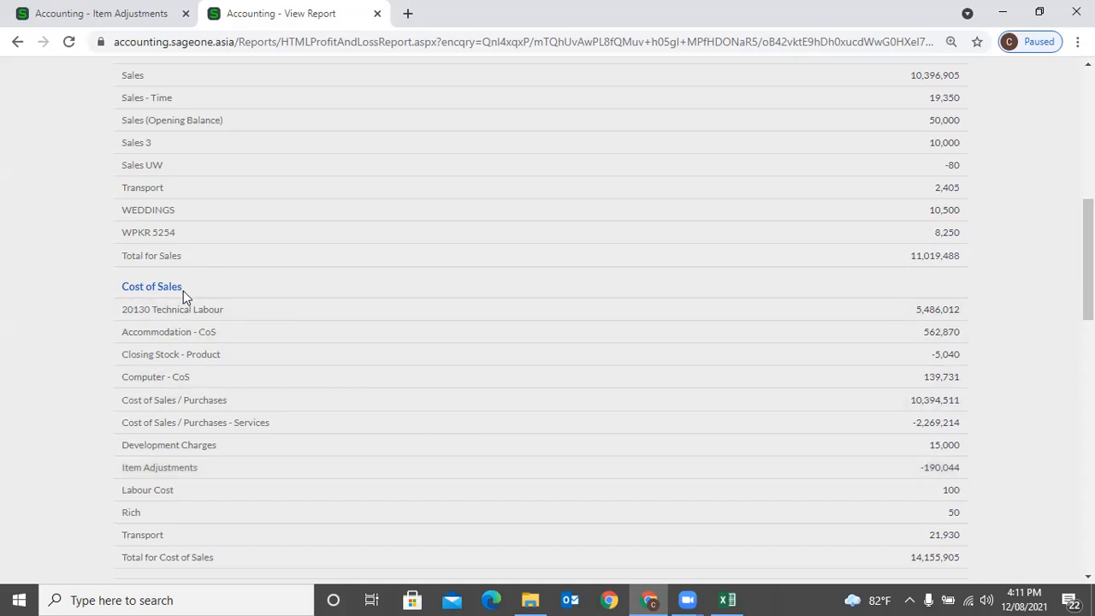
scroll(491, 247, "up", 7)
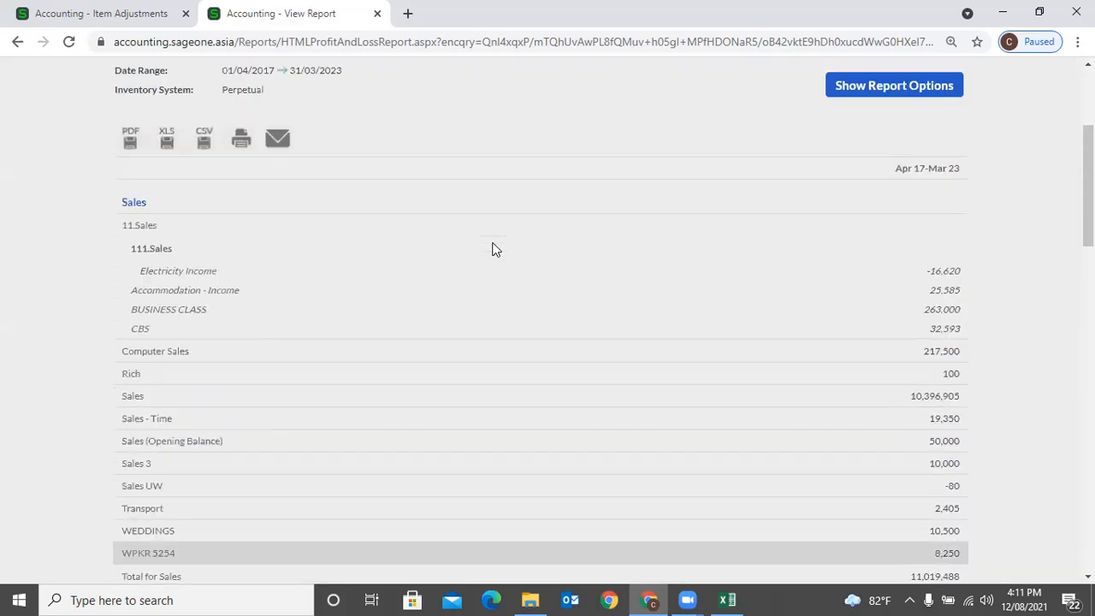
Step: Return to the first stage of the Item Adjustments wizard
left_click(305, 110)
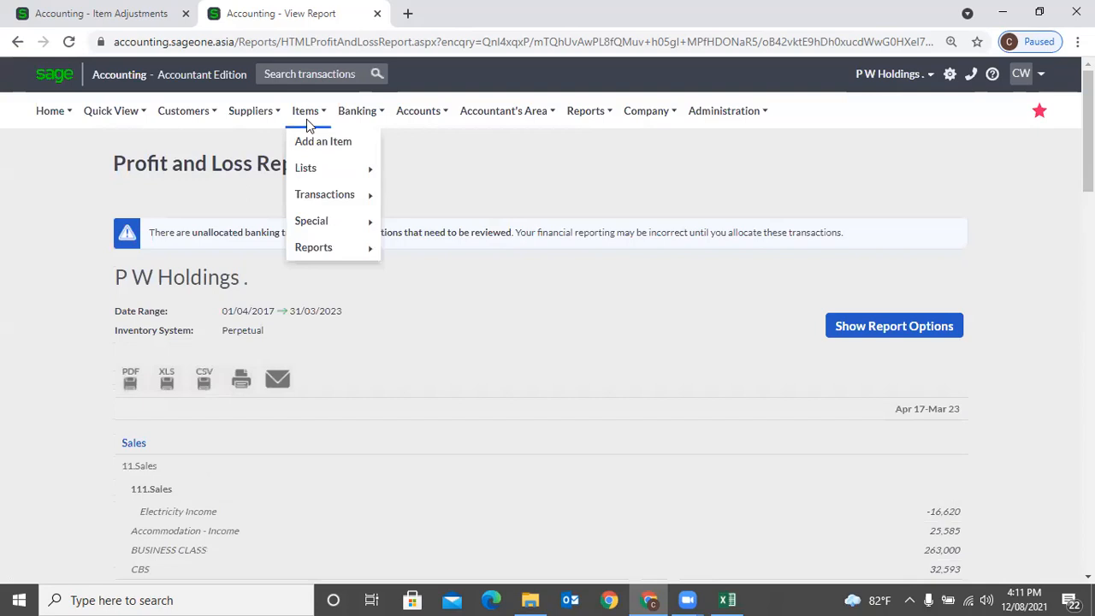
mouse_move(294, 196)
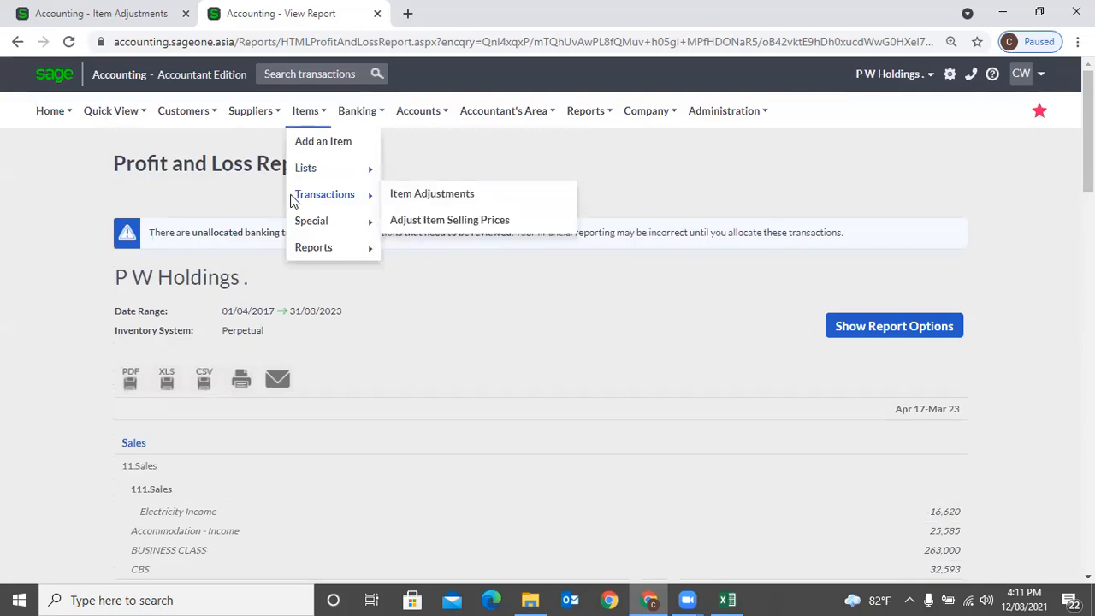
left_click(420, 203)
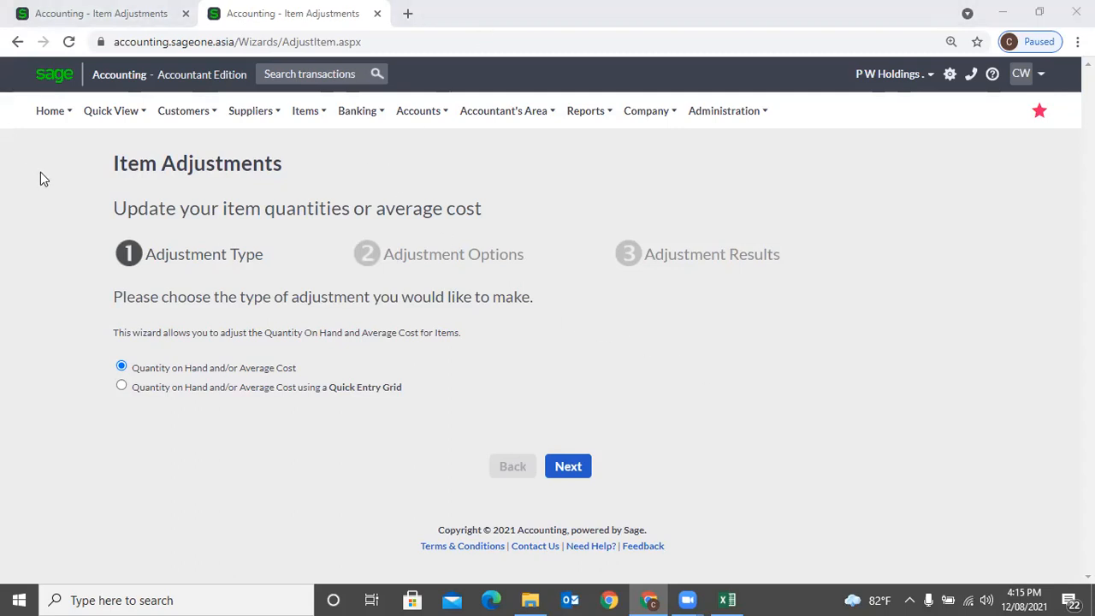
Step: Show the special item functions and open the Adjust Item Selling Prices wizard
left_click(305, 114)
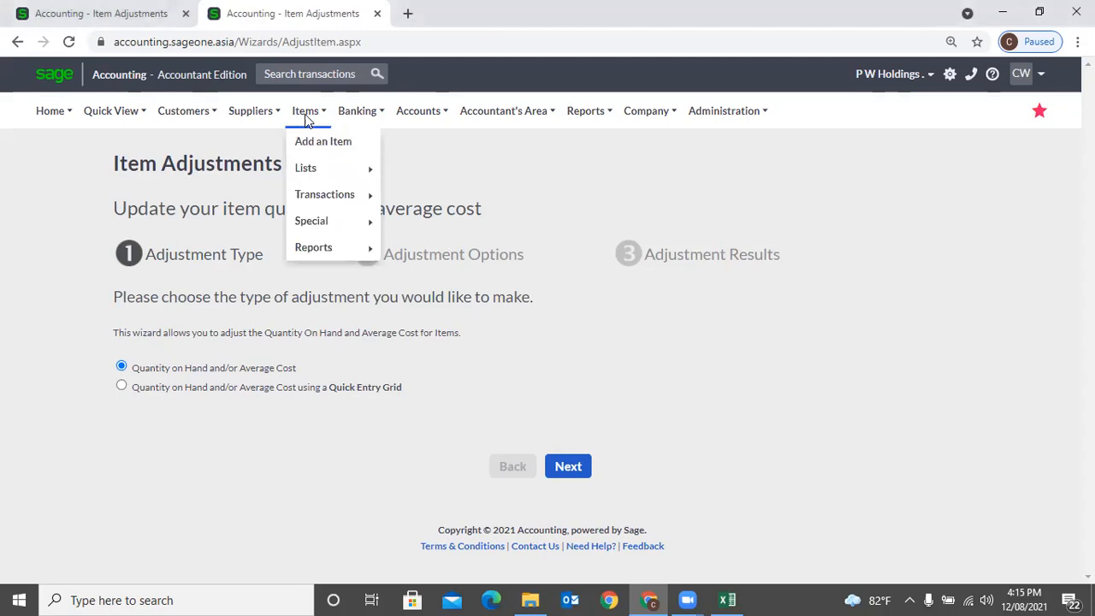
mouse_move(323, 228)
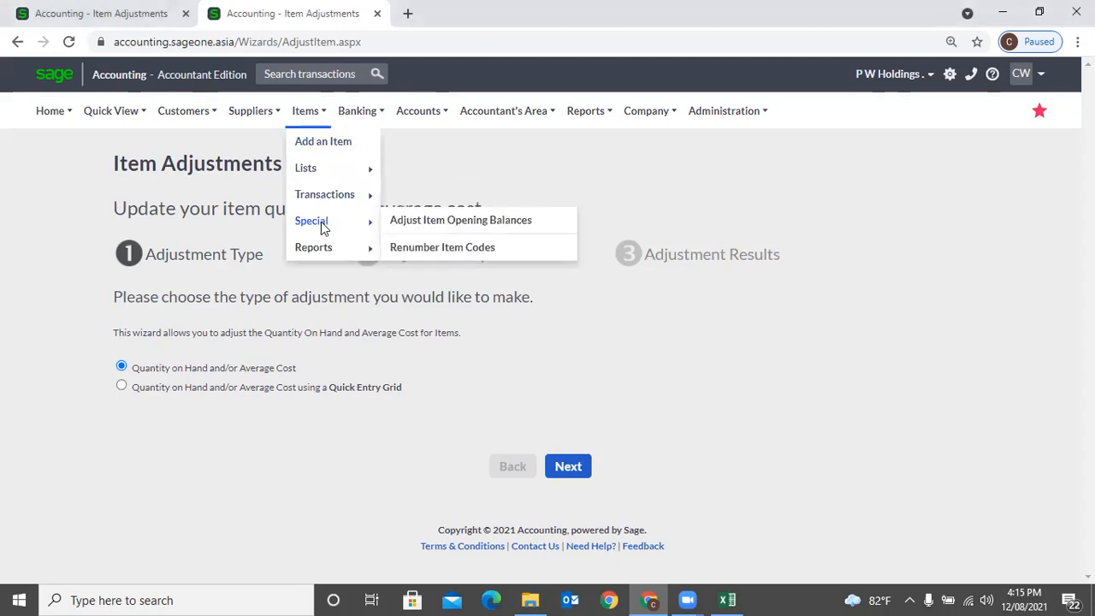
mouse_move(323, 200)
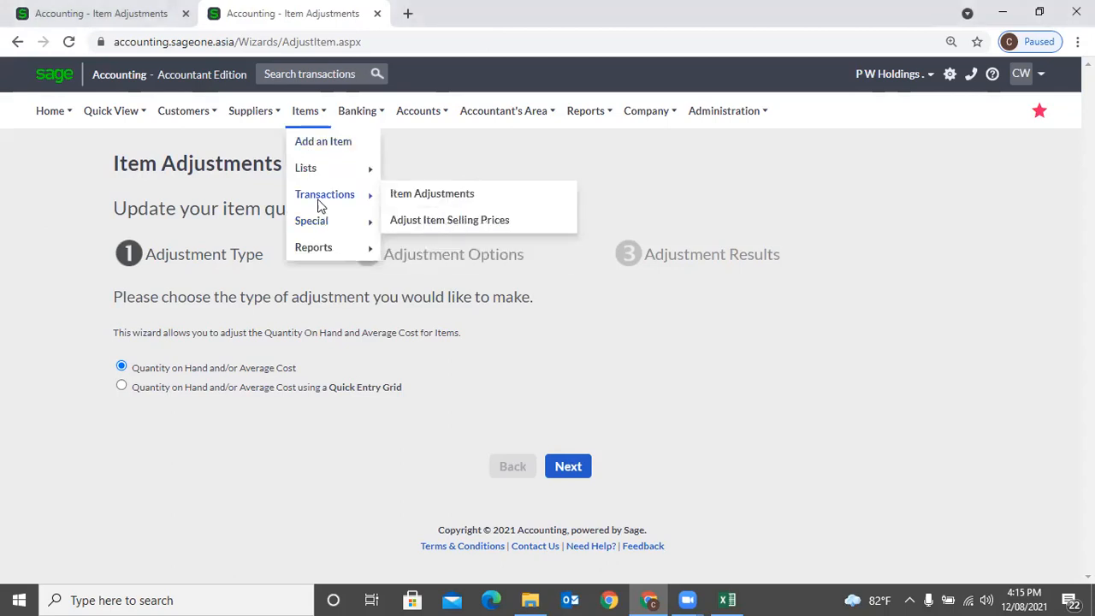
left_click(447, 223)
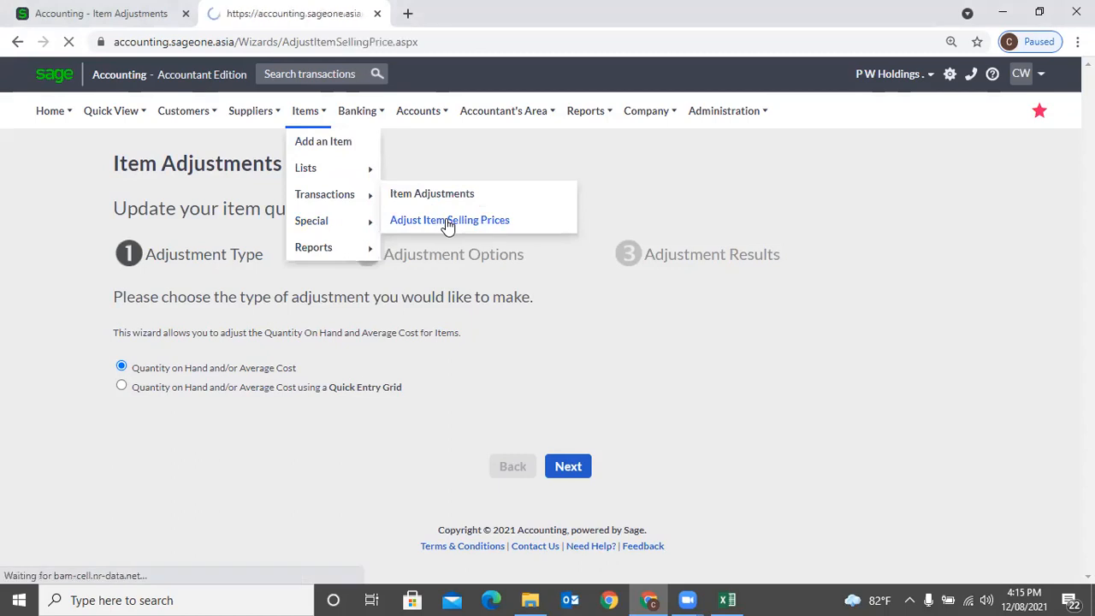